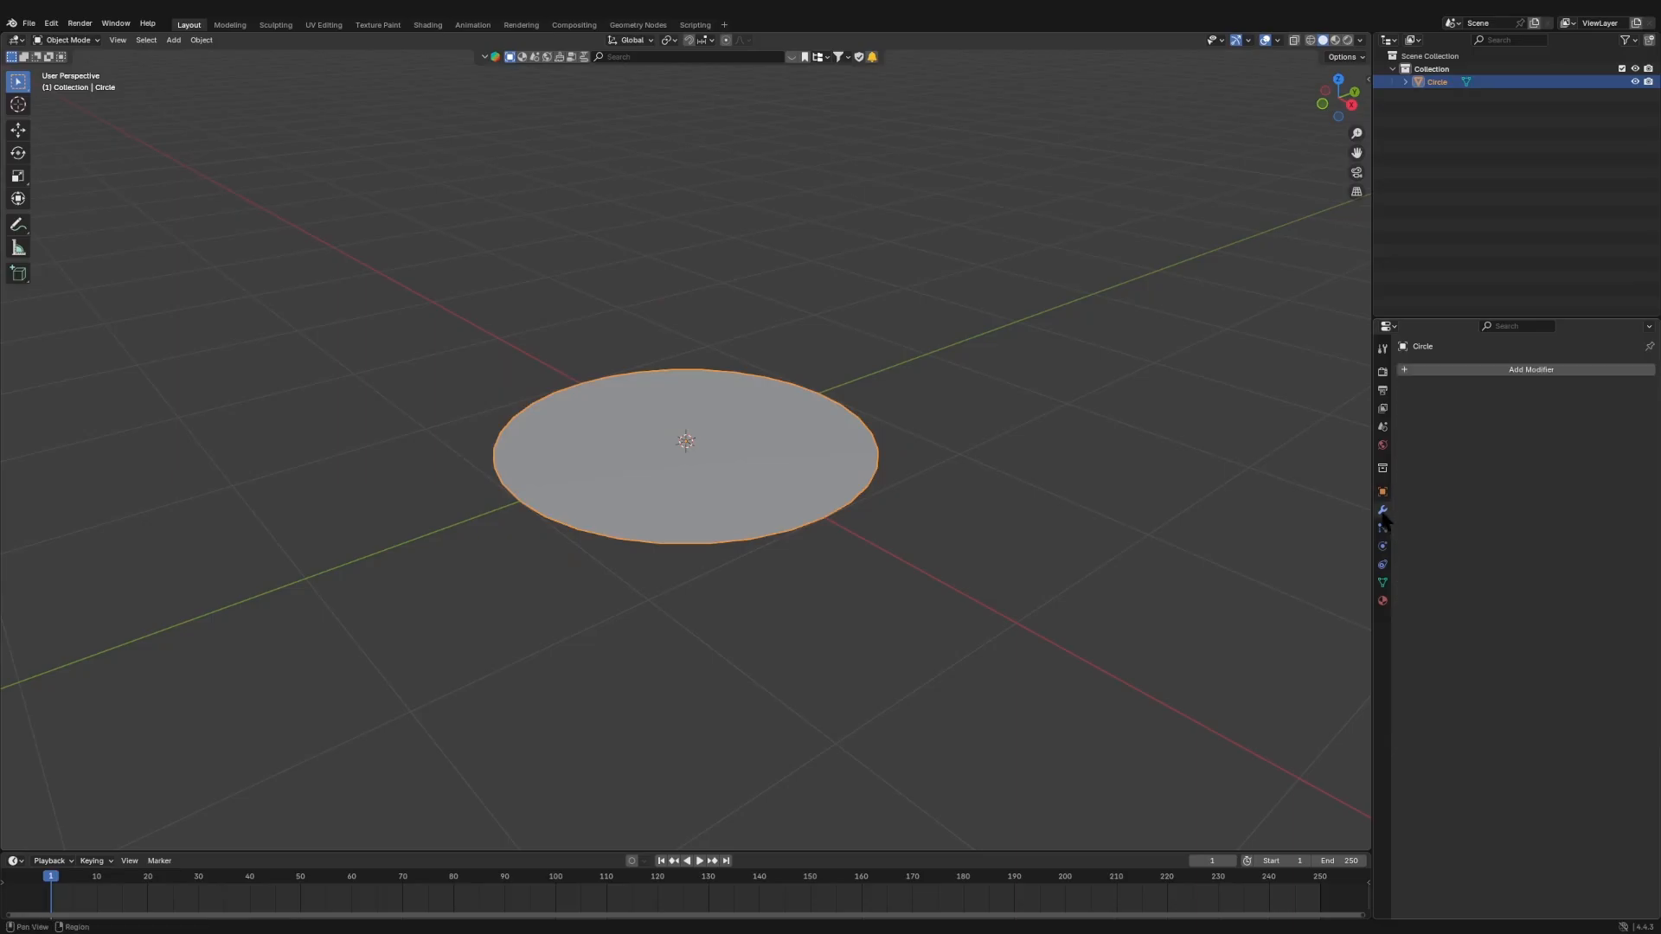
- Add an Array modifier to the circle, disabling Relative Offset and enabling Constant Offset
click(1498, 372)
text(ar)
click(1492, 392)
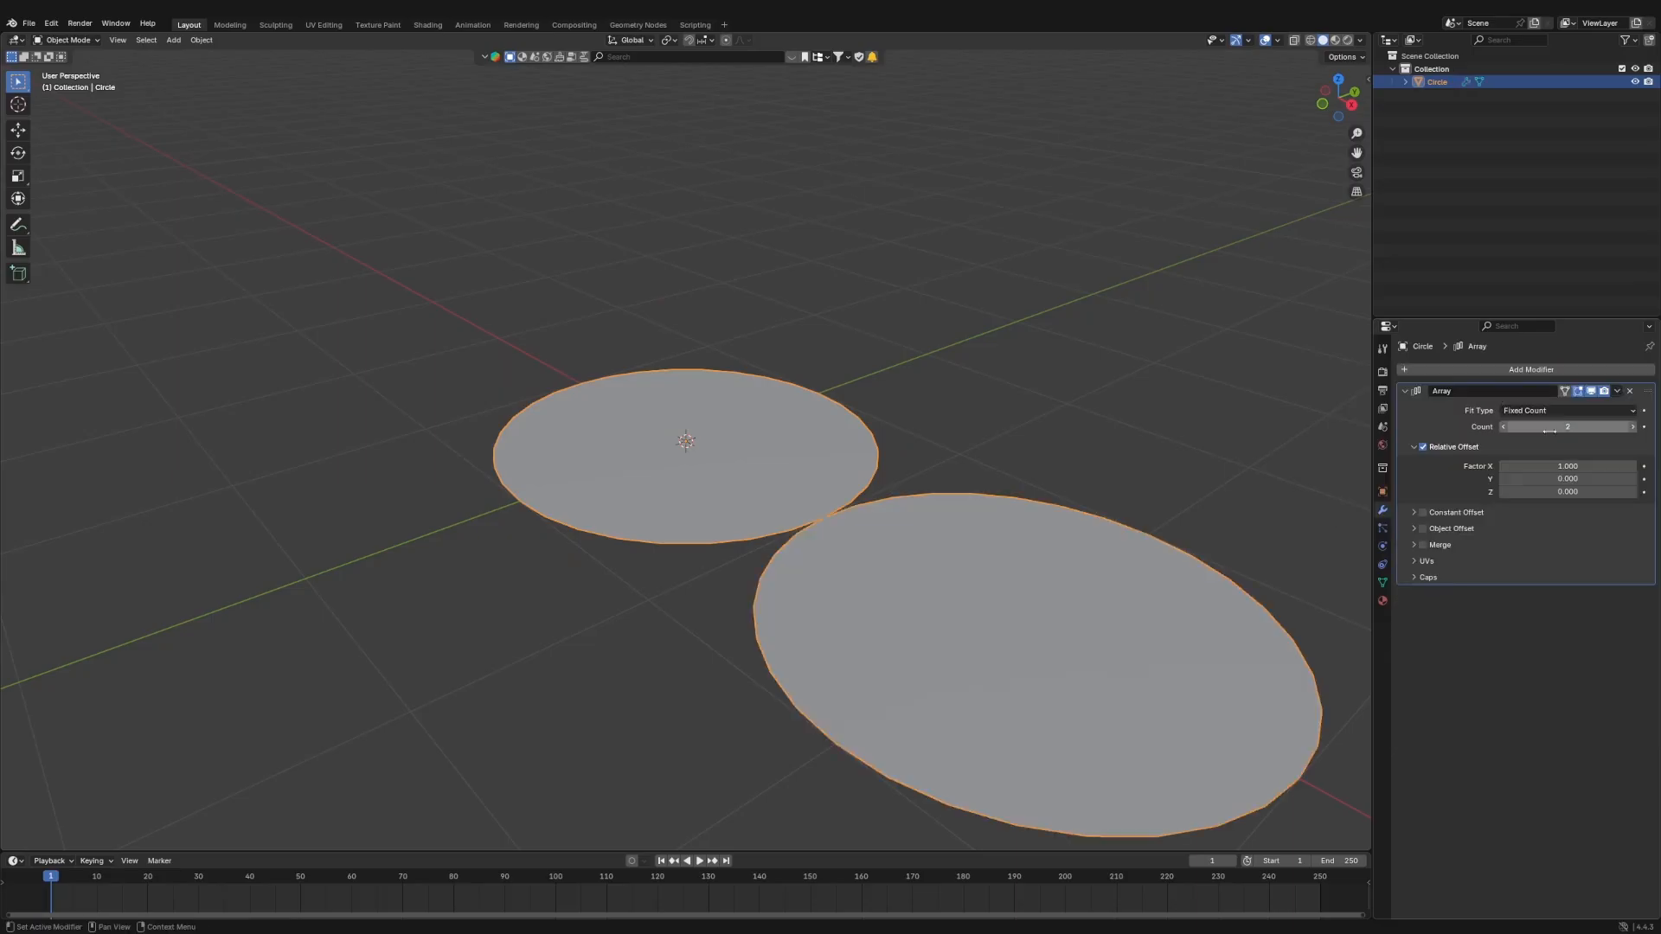
click(1423, 447)
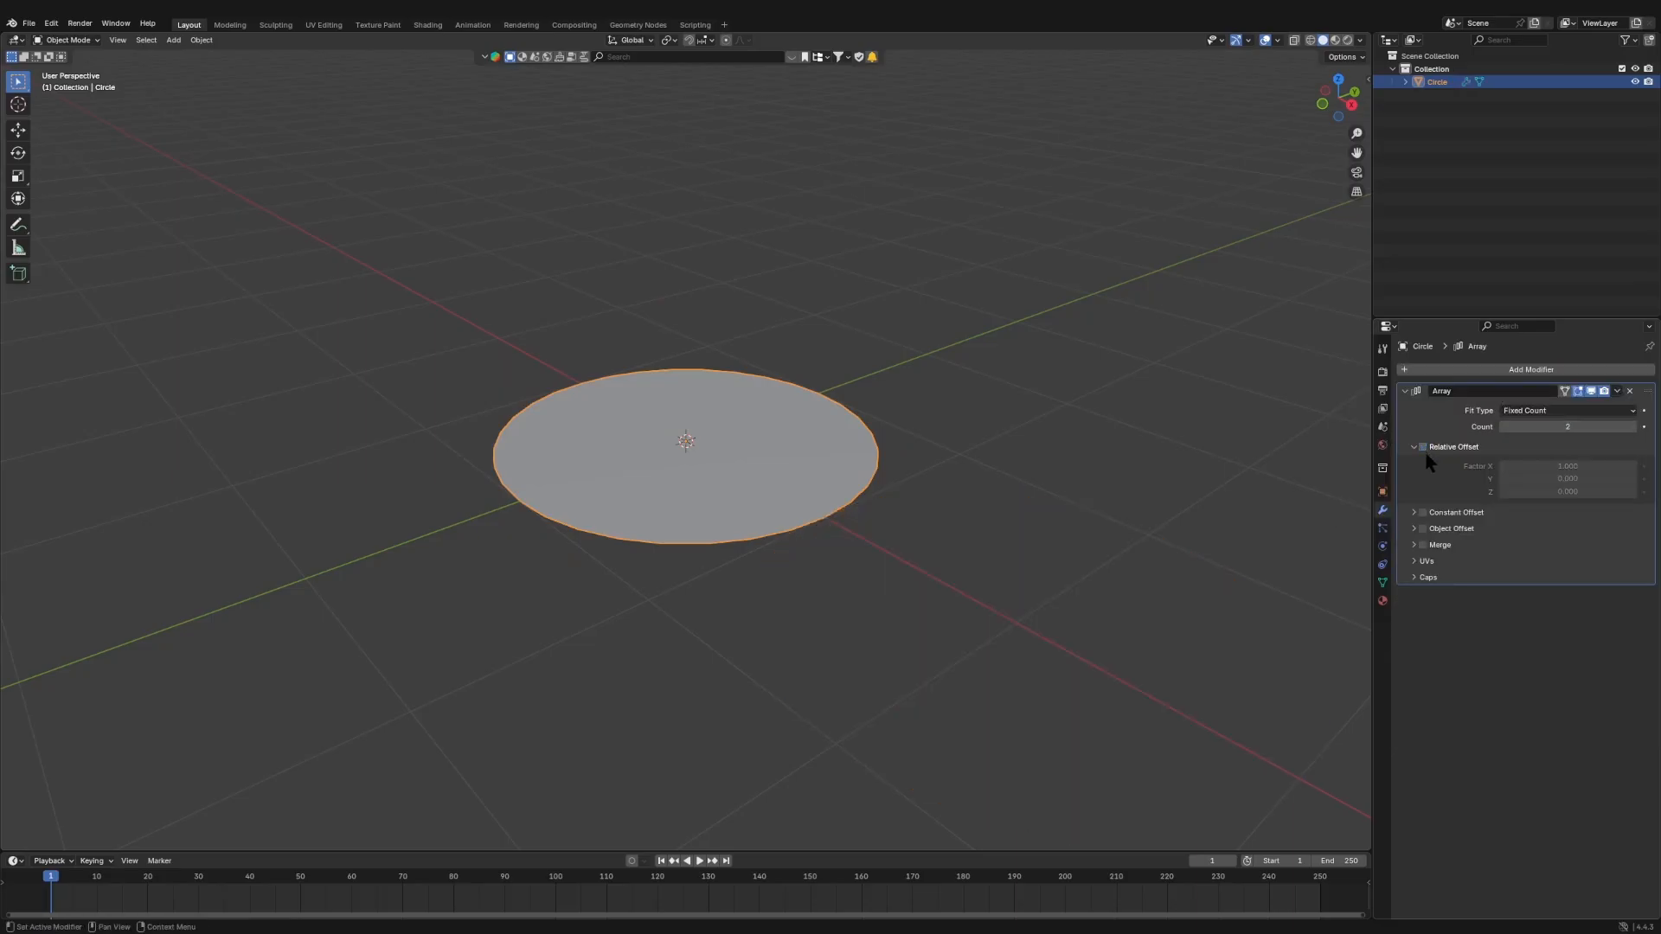
click(1423, 512)
click(1413, 512)
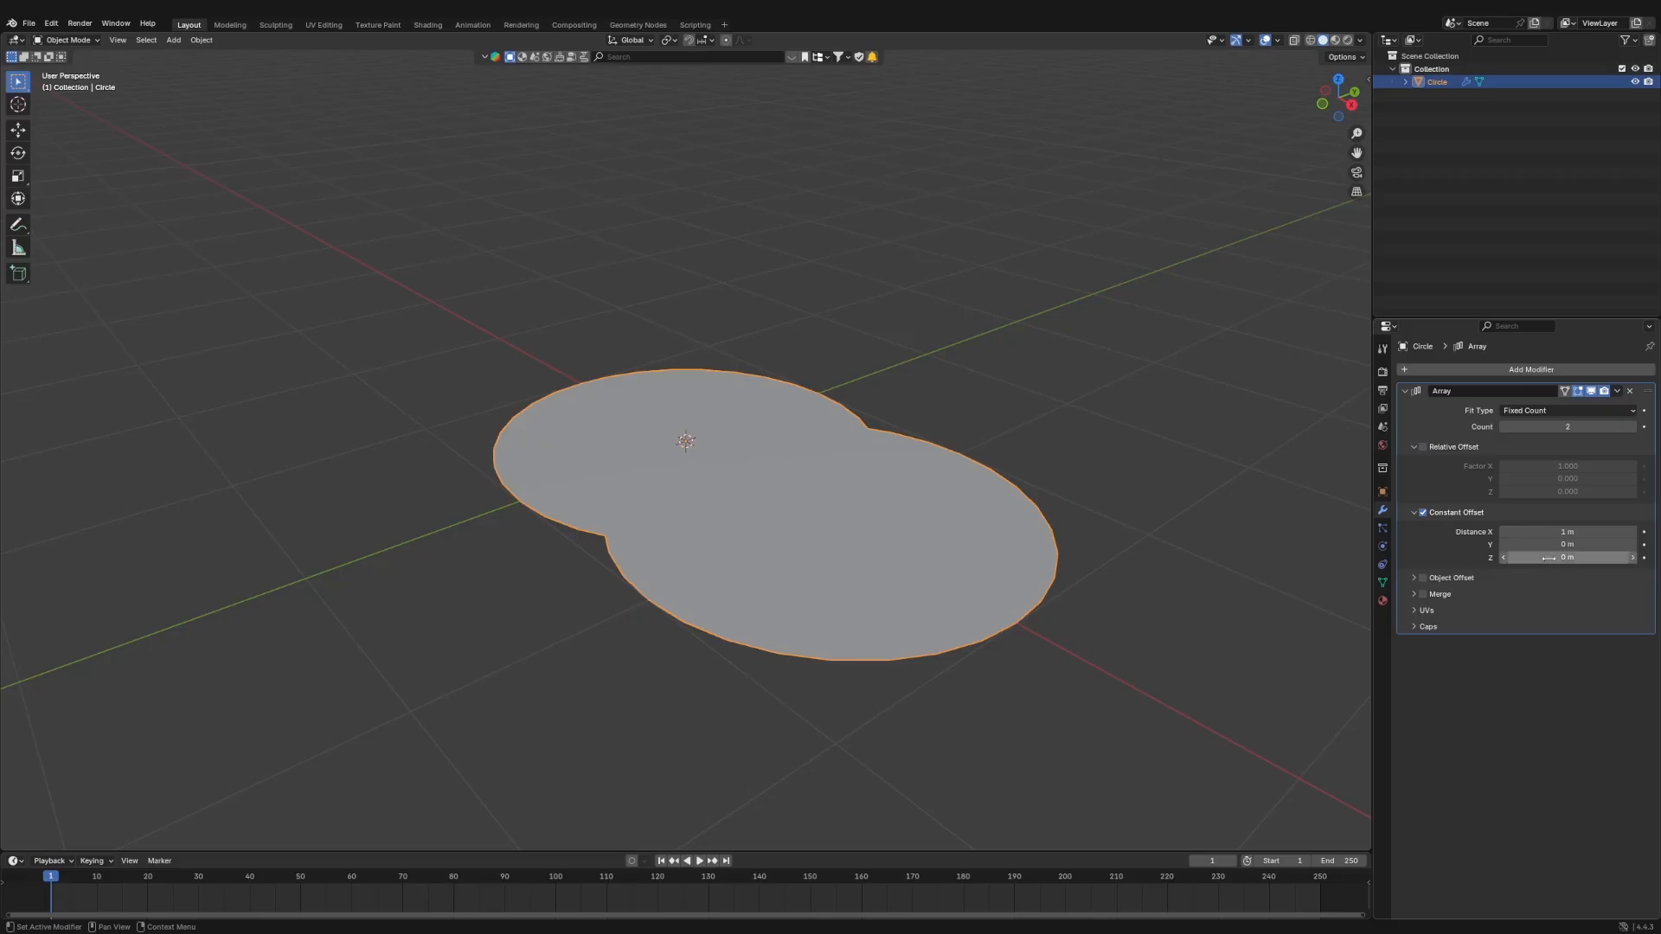
- Set the circle's Array count to 20
middle_drag(1082, 545, 650, 471)
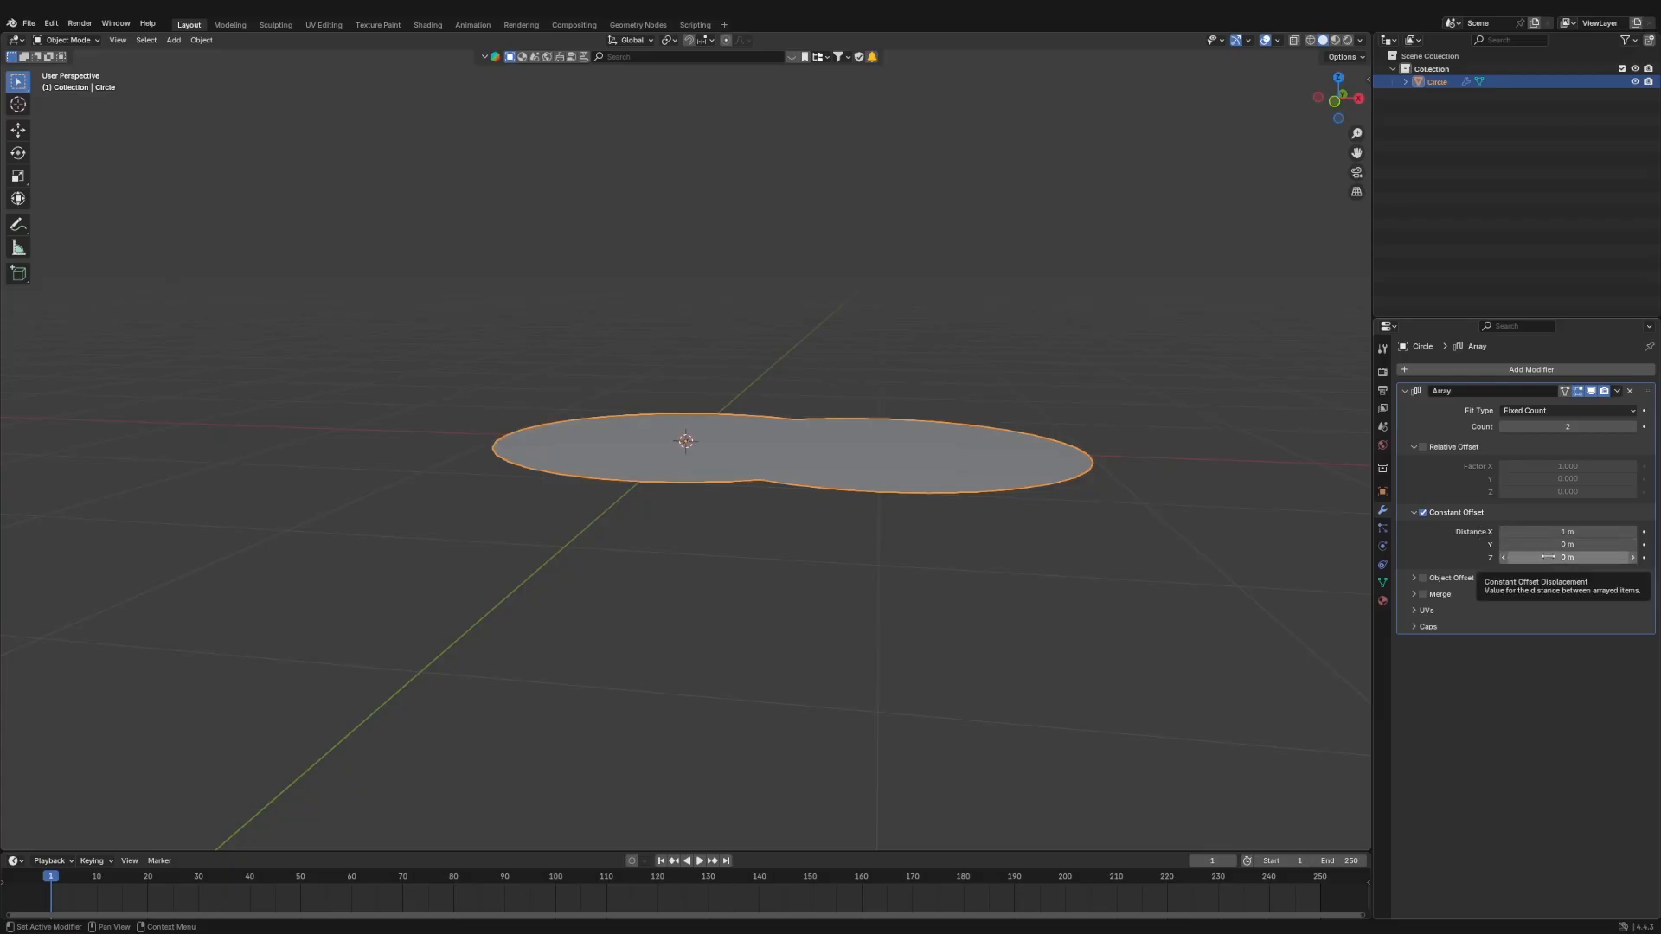
click(1568, 427)
text(20)
key(Return)
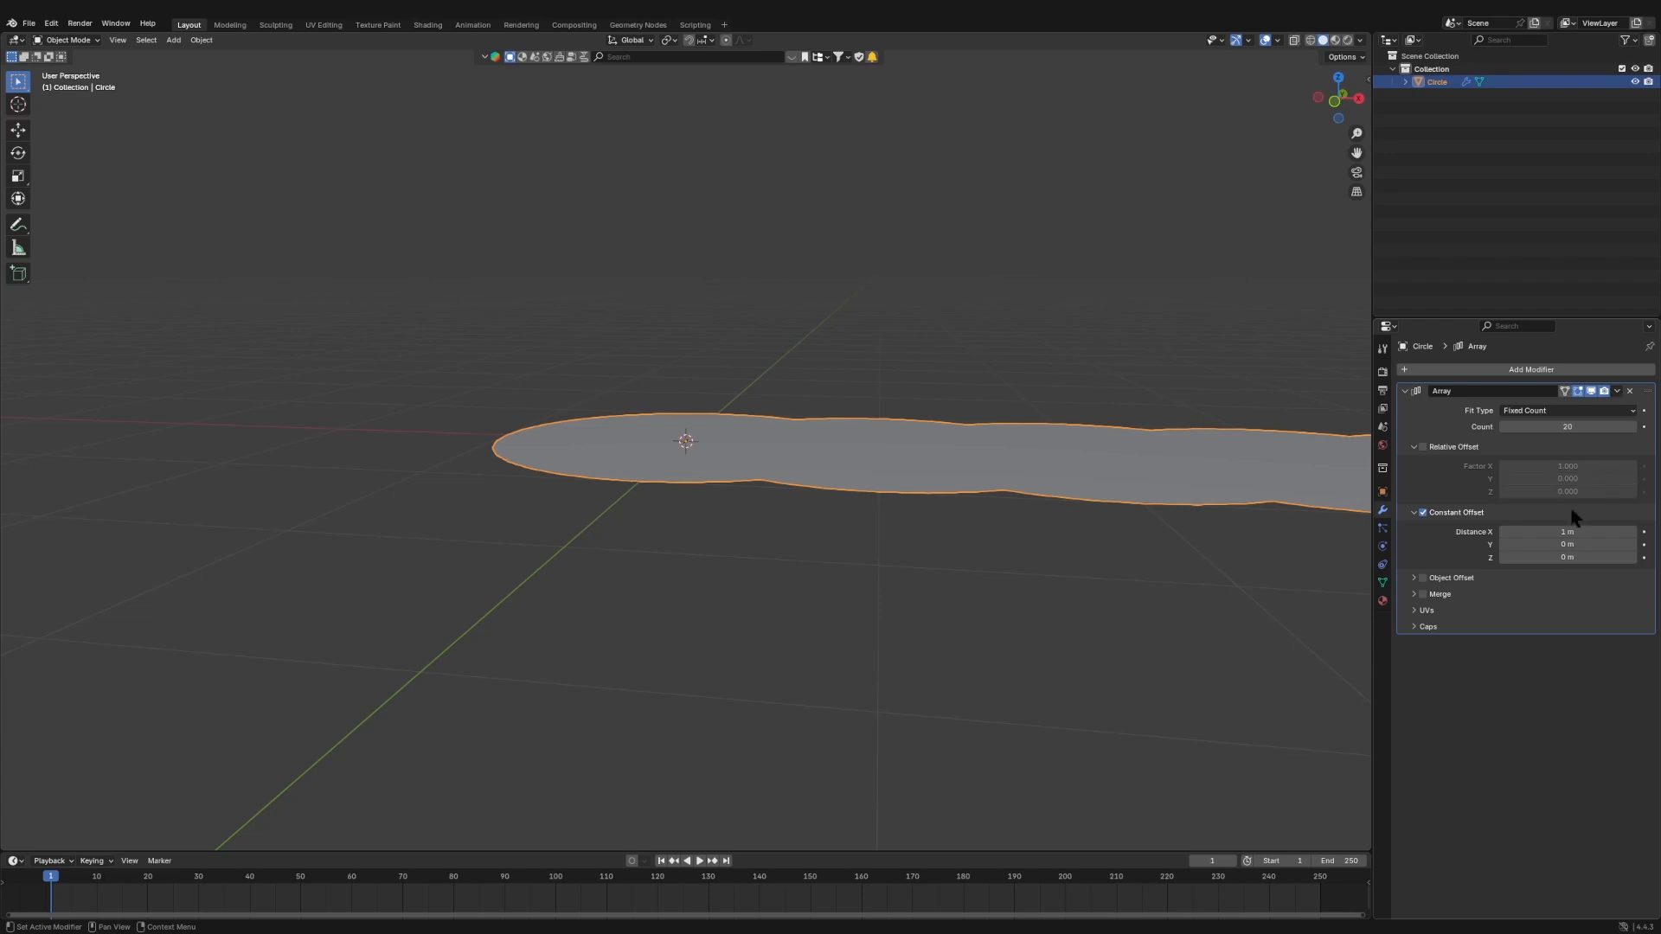
- Set the Array's constant offset to 0 m on X and 0.1 m on Z to stack the circles vertically
click(1574, 532)
text(0)
key(Return)
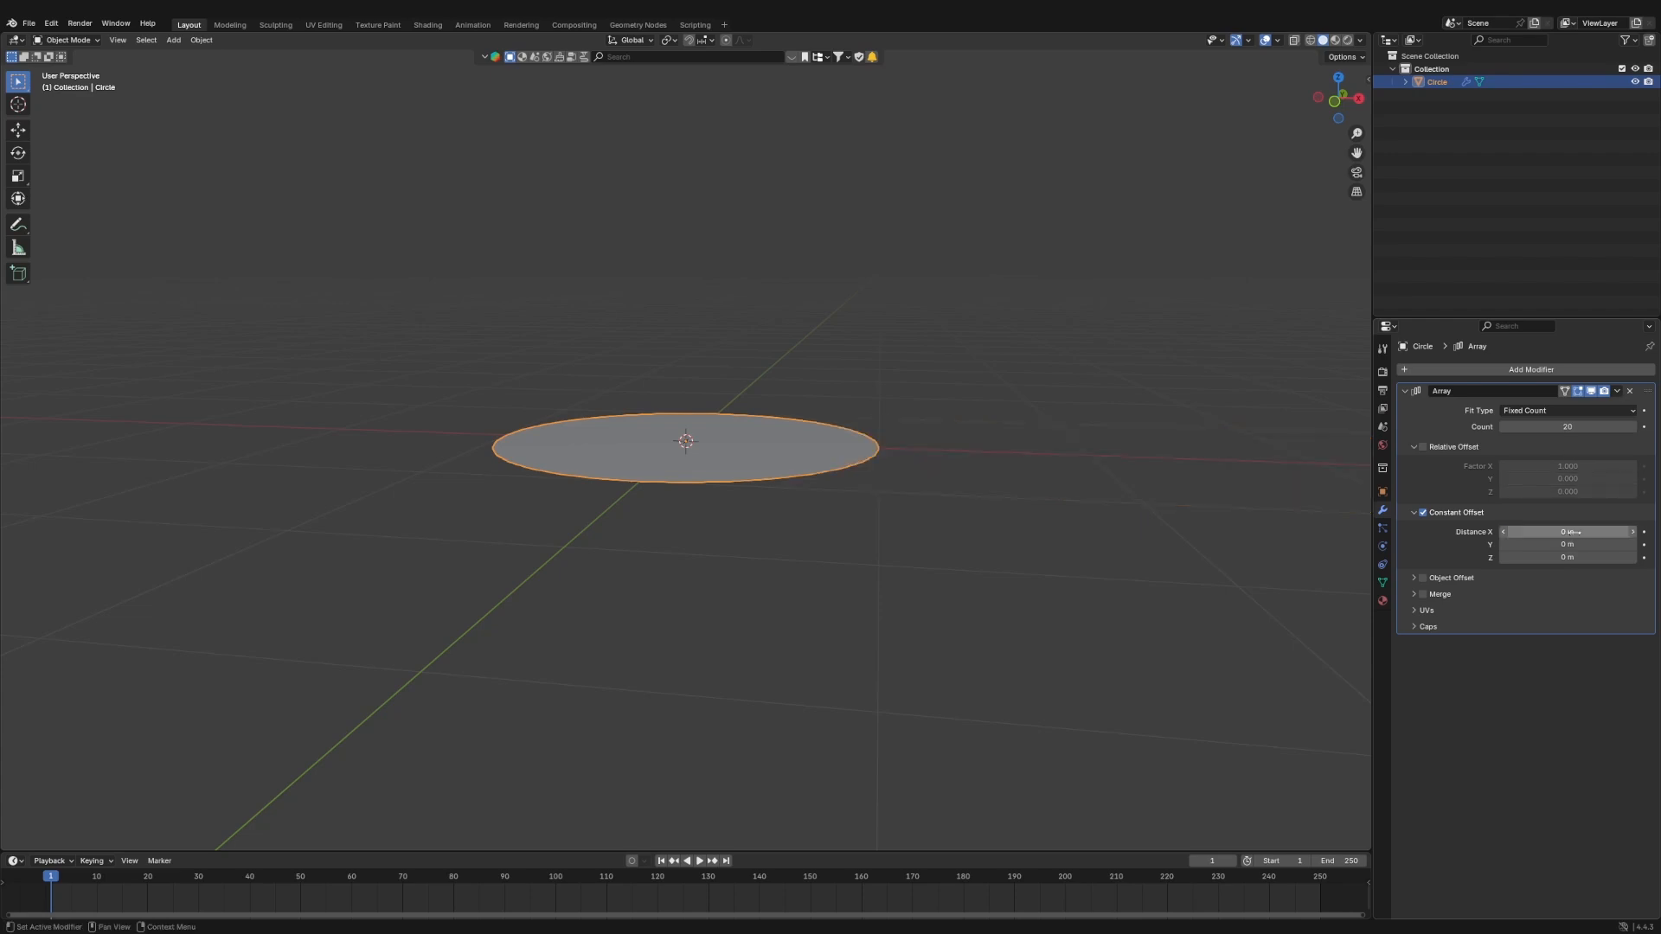
click(1568, 558)
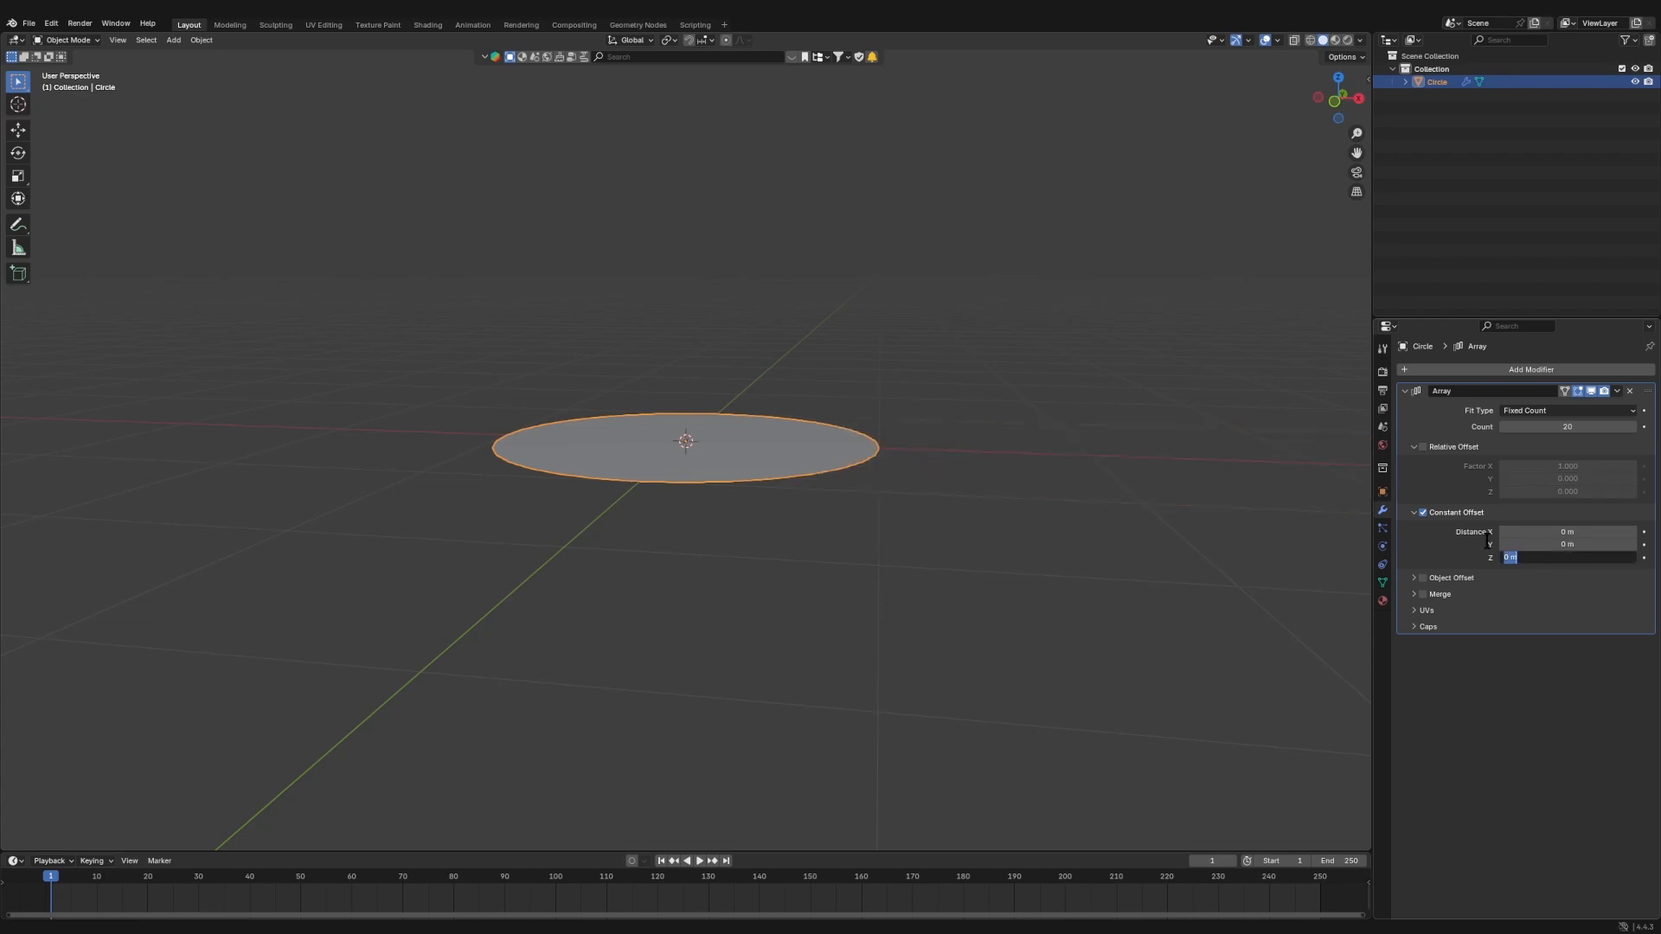
text(0.1)
key(Return)
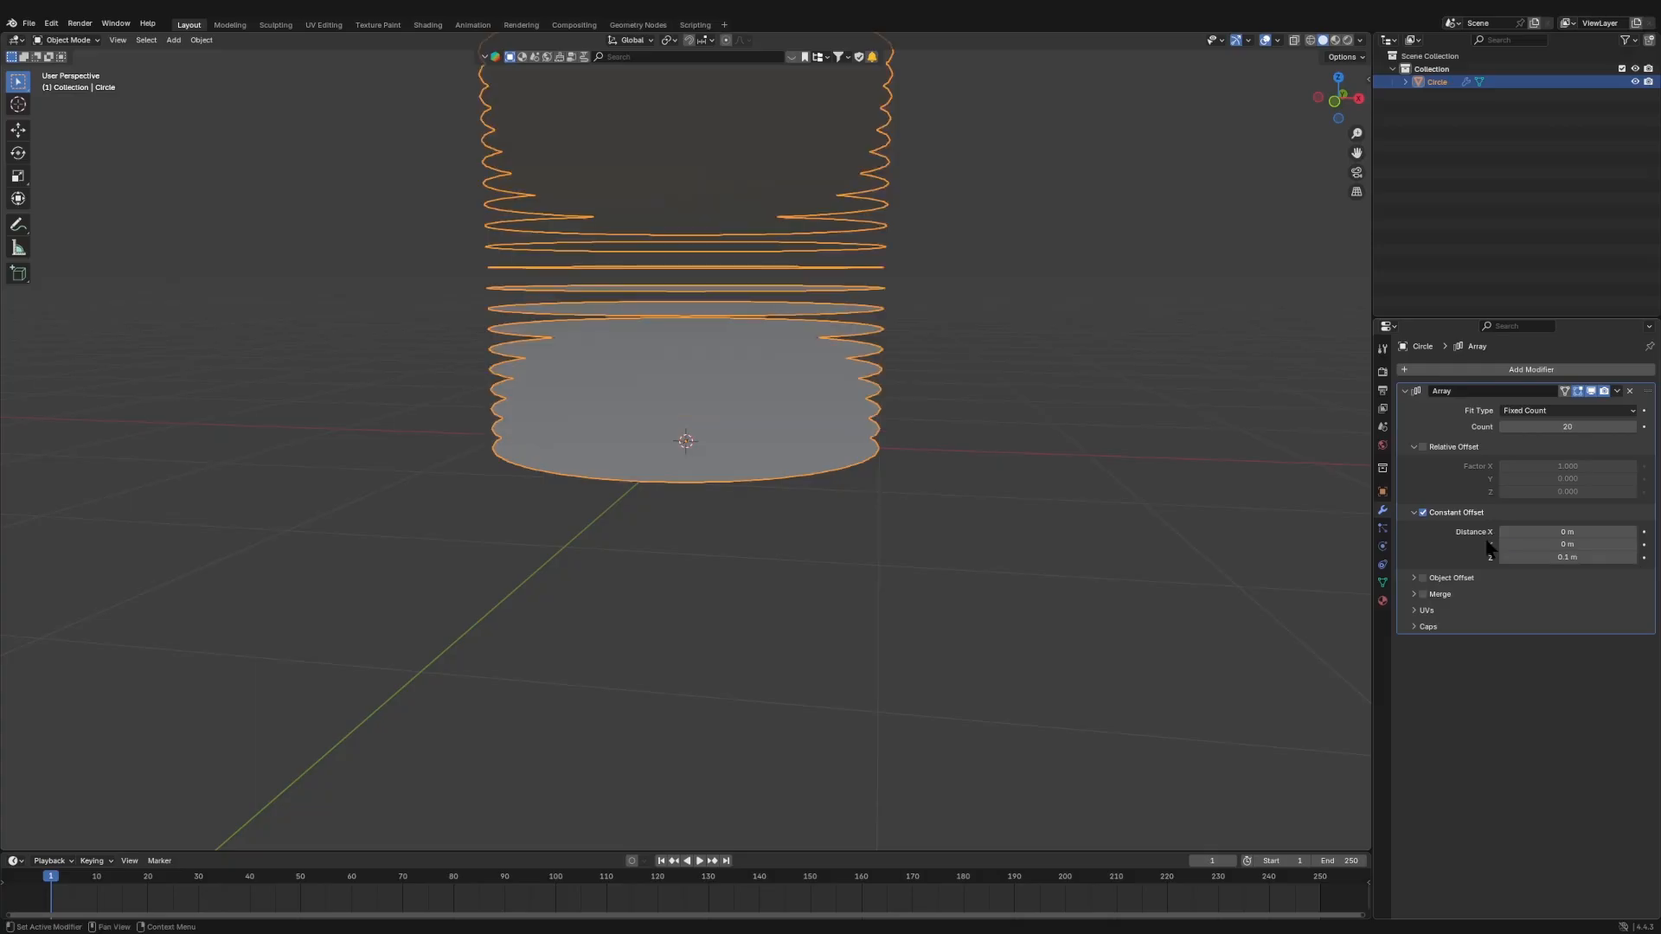
- Move the stack of circles down along Z to about -2.03 m so it sits below the world origin
scroll(677, 313, down, 7)
middle_drag(677, 313, 657, 319)
scroll(658, 318, up, 6)
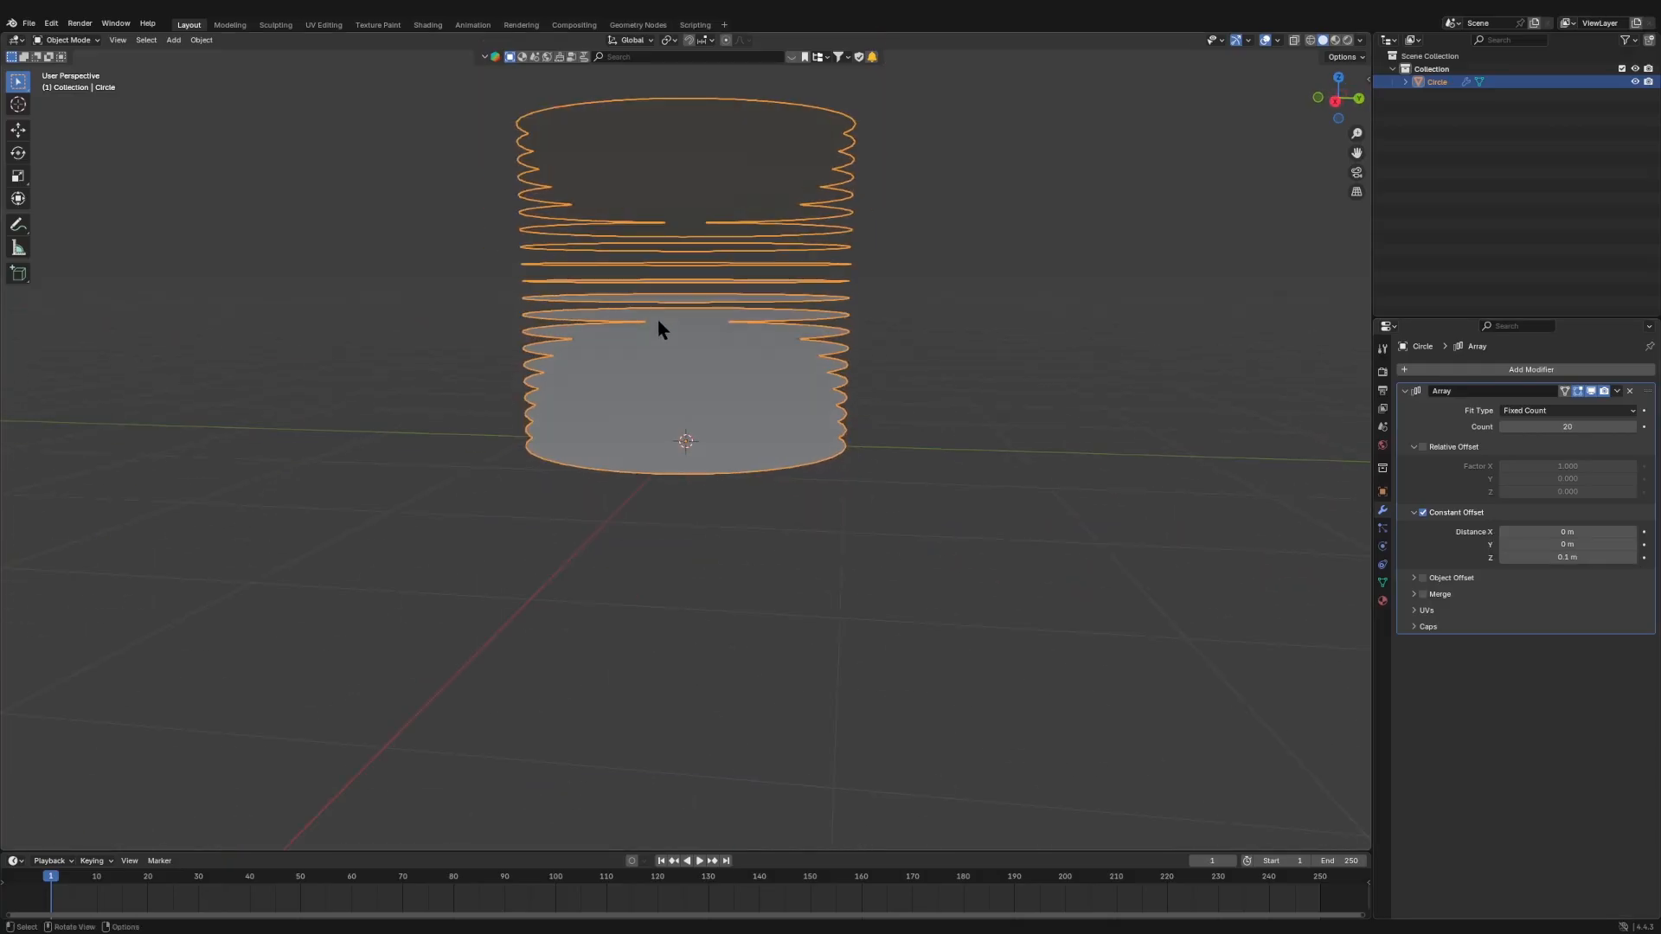
key(g)
key(z)
click(712, 621)
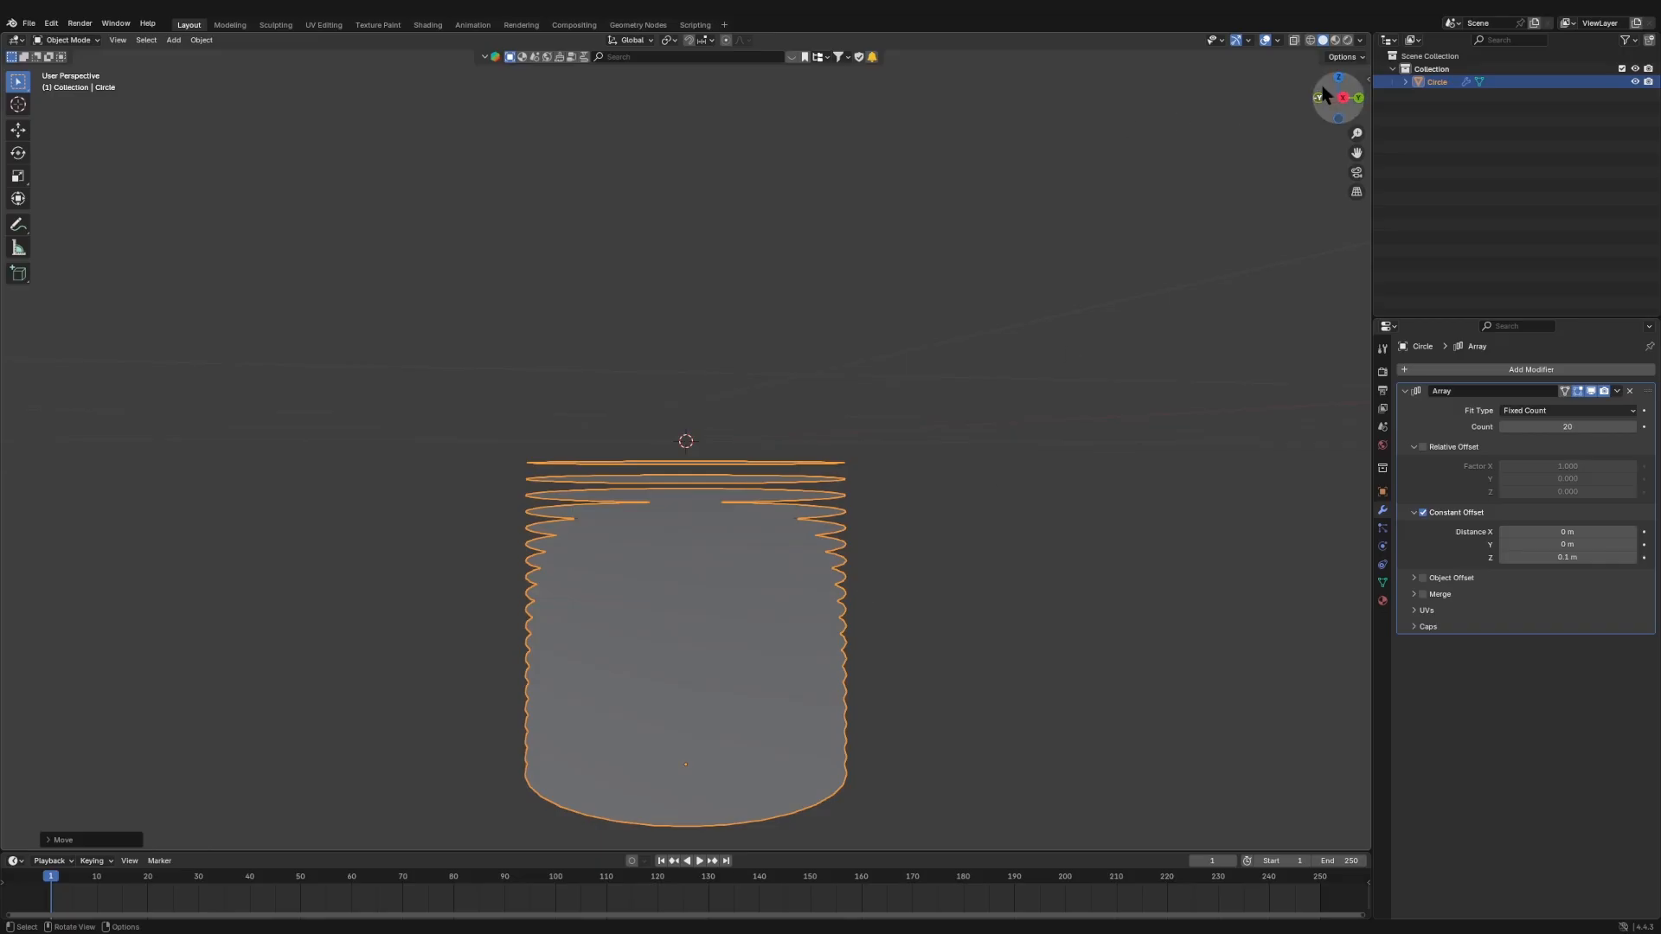
- Show the Screencast Keys settings in the viewport sidebar
click(1368, 79)
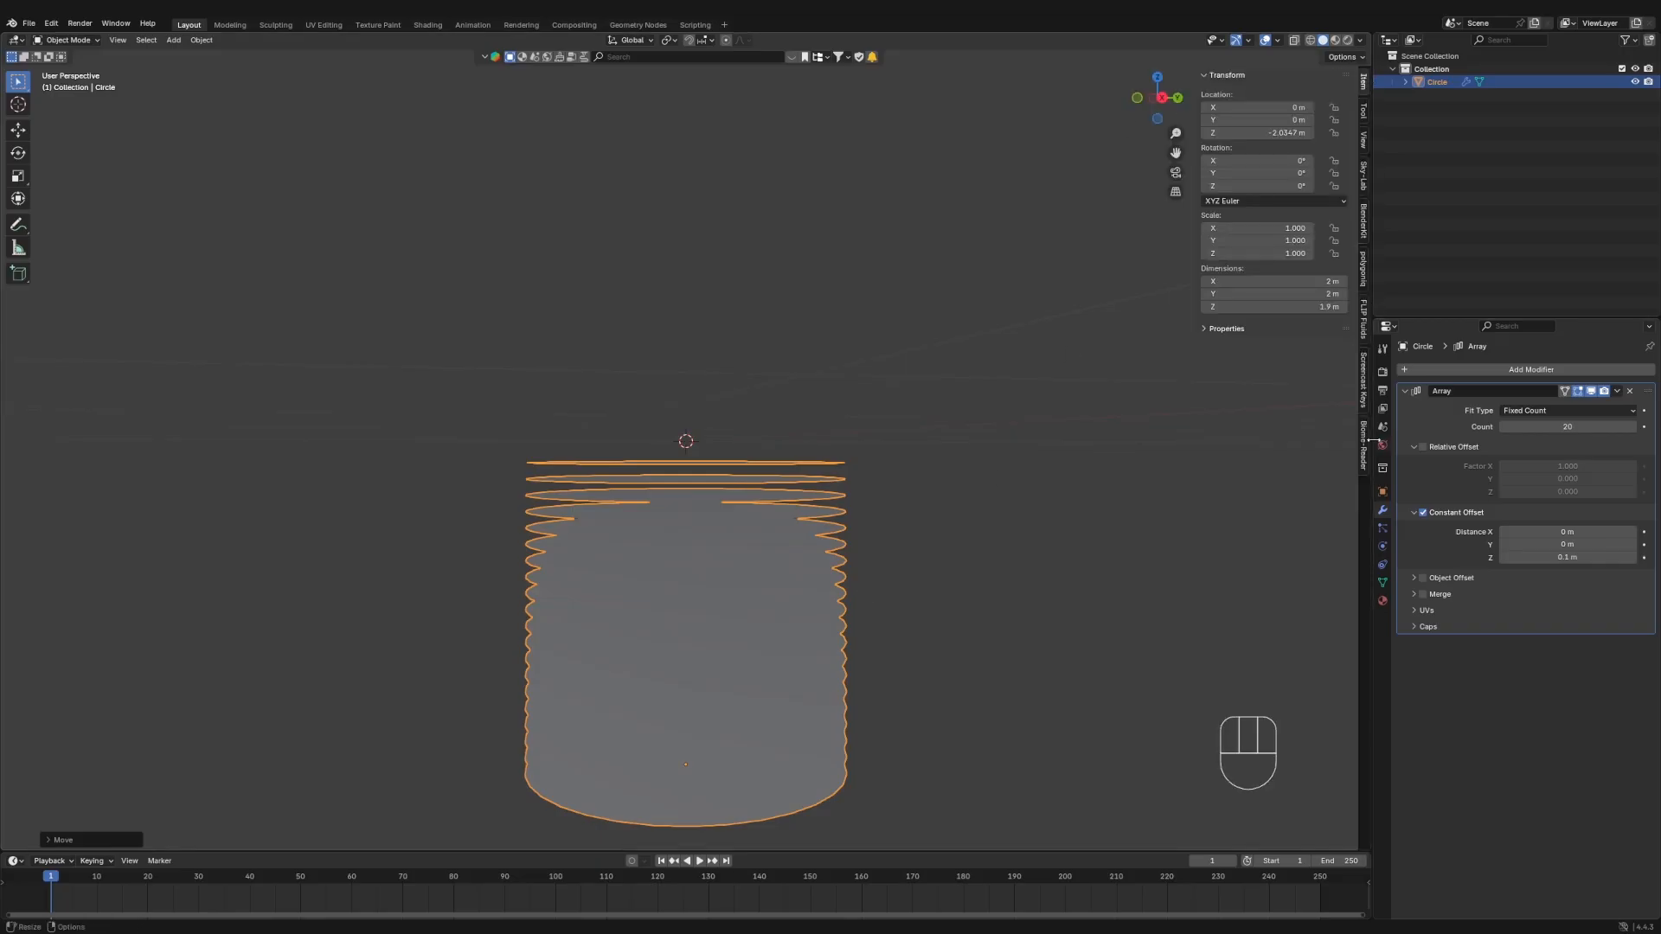
click(1363, 381)
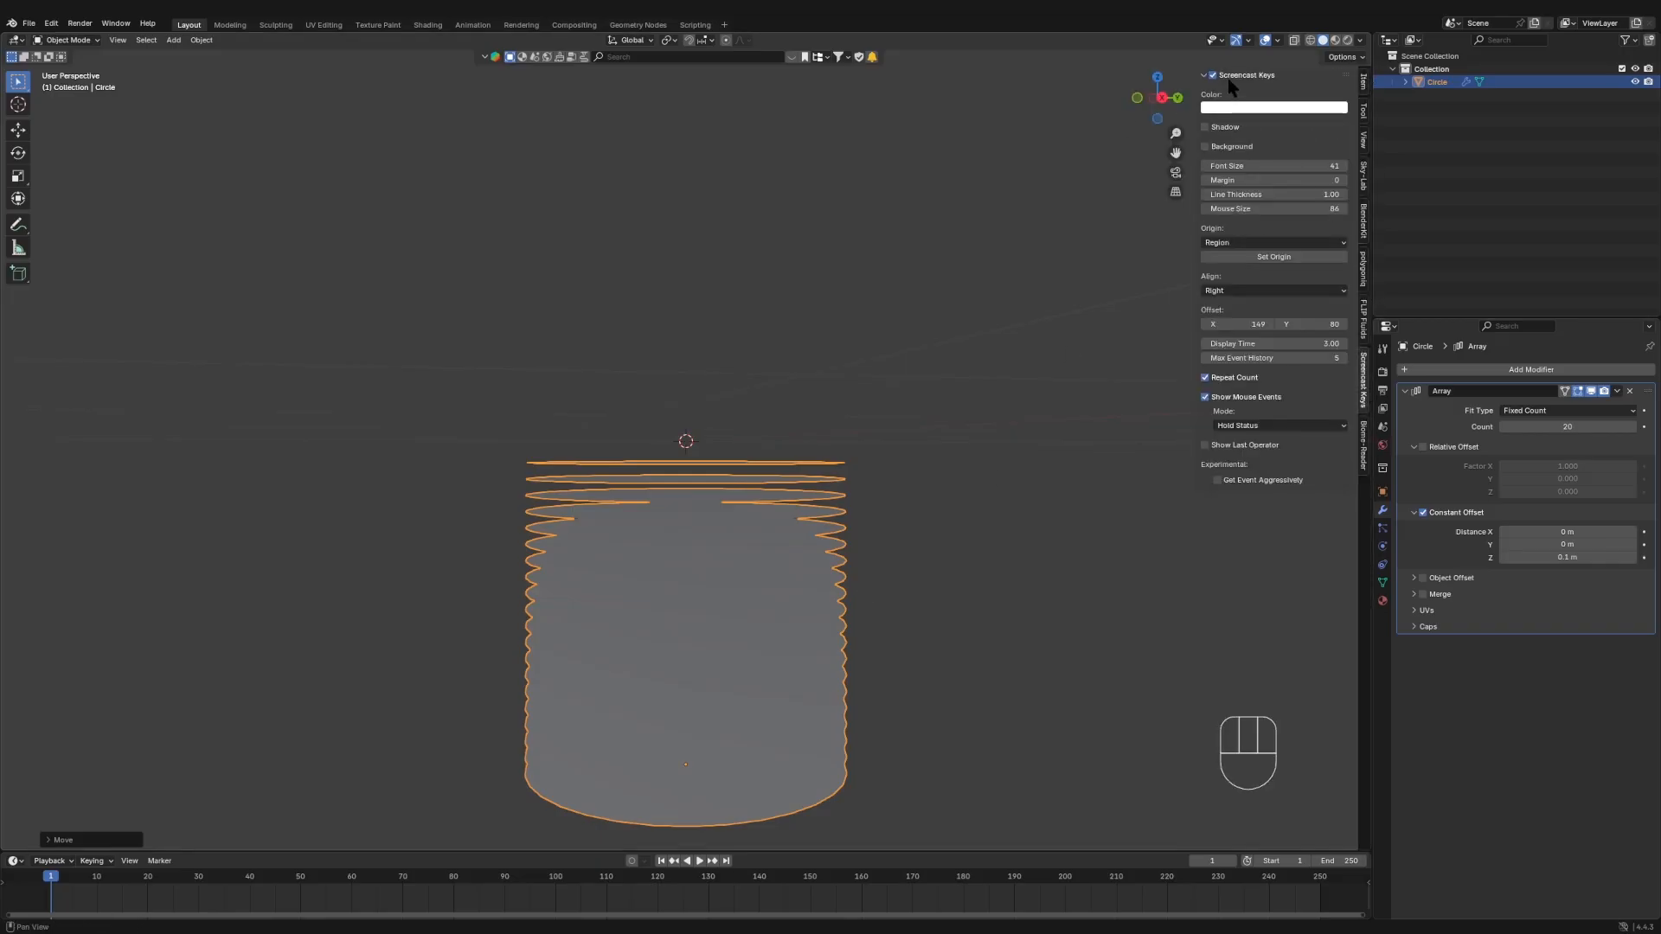
- Add Cloth physics to the circle stack and set its Quality Steps to 10
middle_drag(1197, 552, 938, 523)
scroll(942, 524, down, 3)
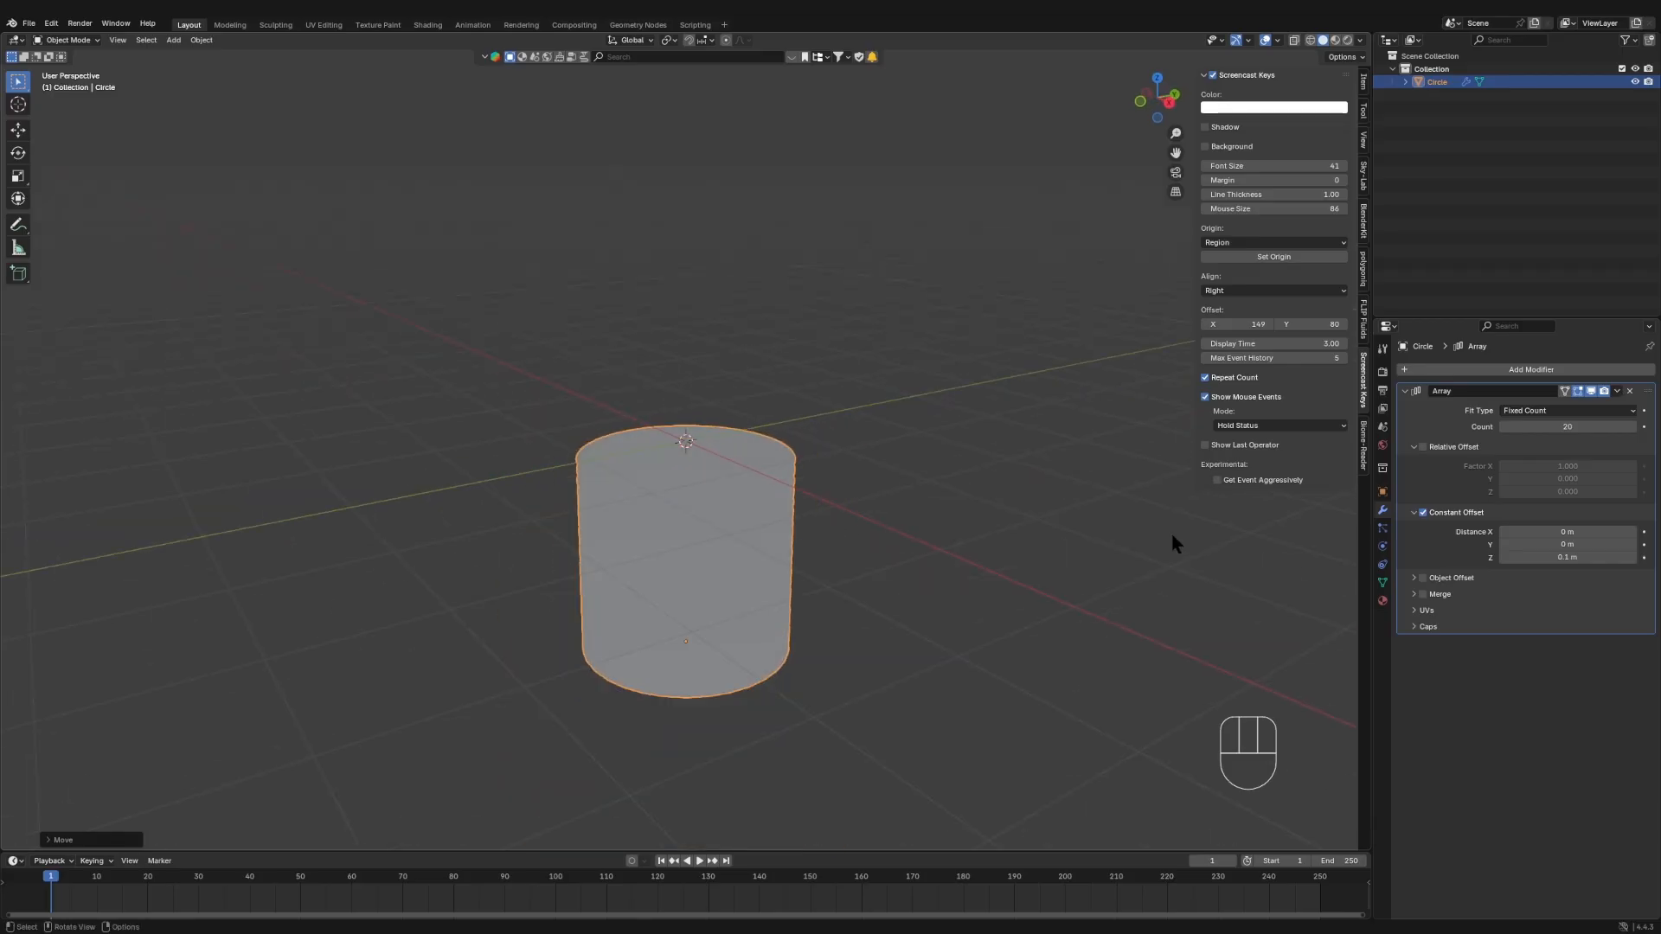
click(1383, 540)
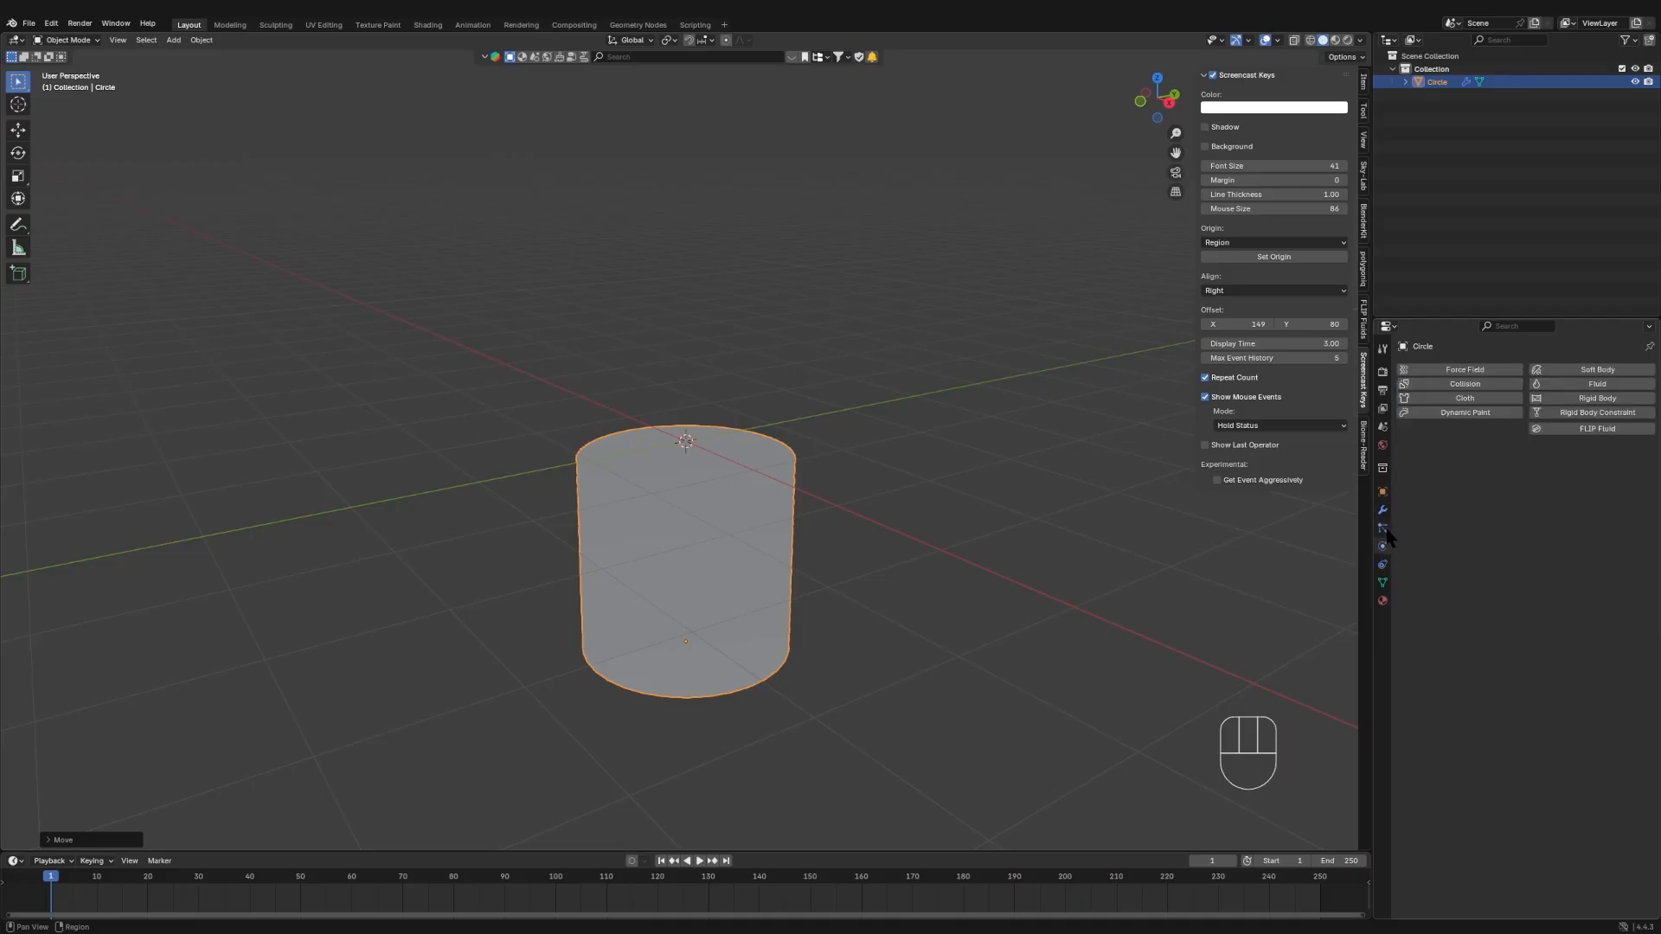
click(1464, 398)
click(1535, 468)
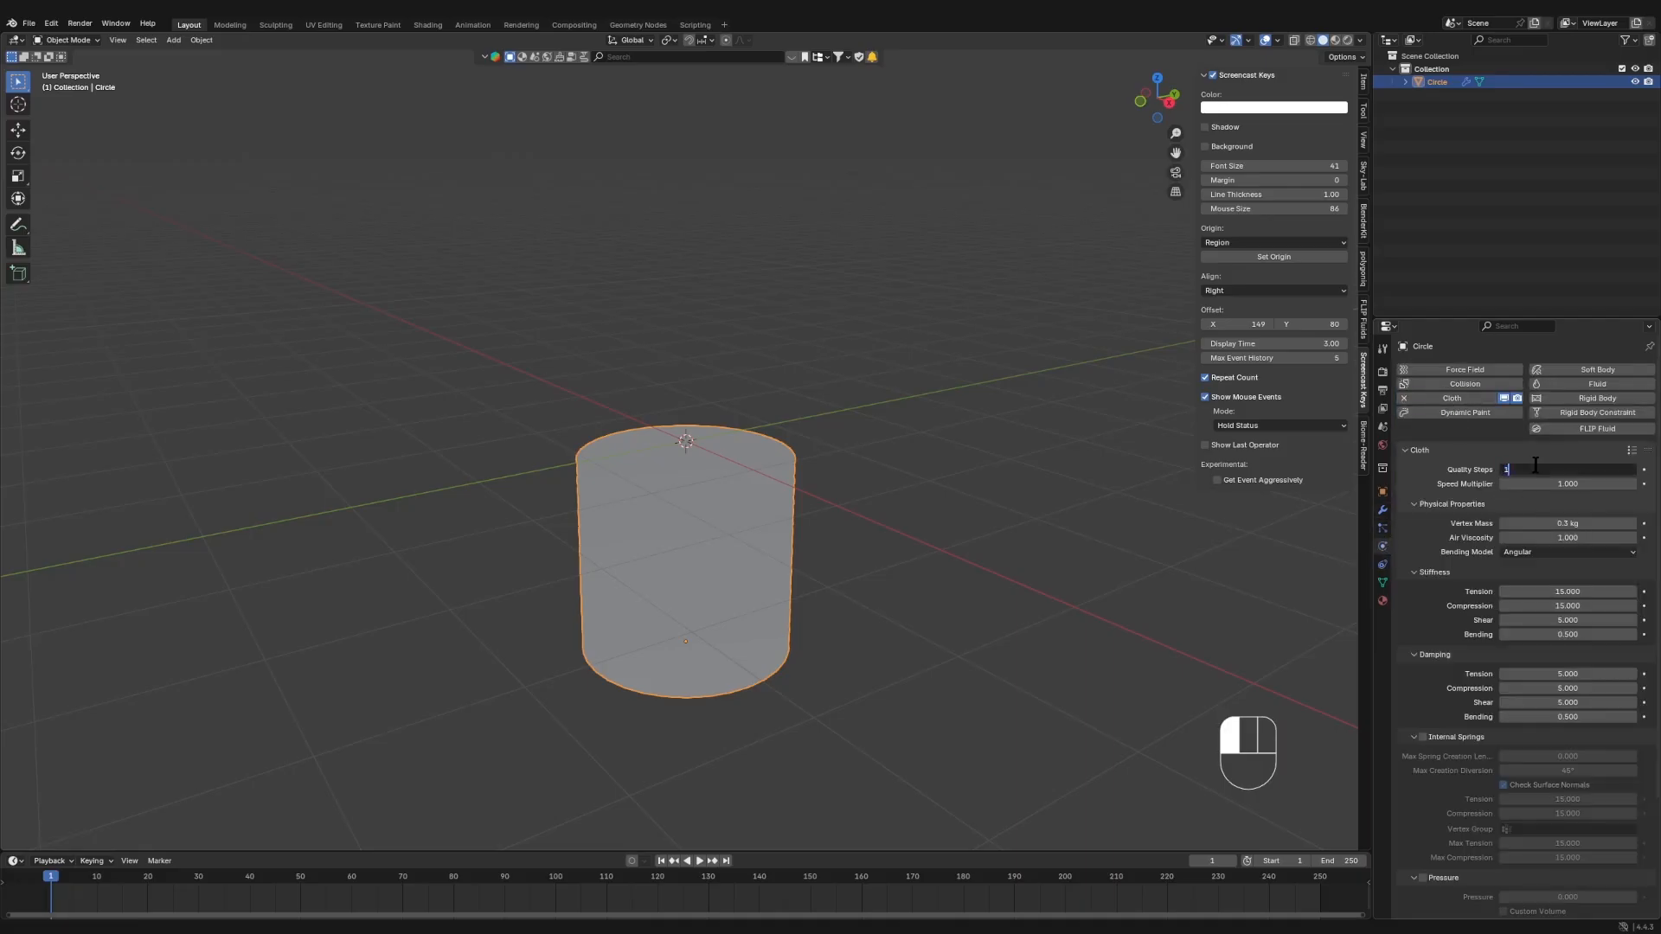
key(Return)
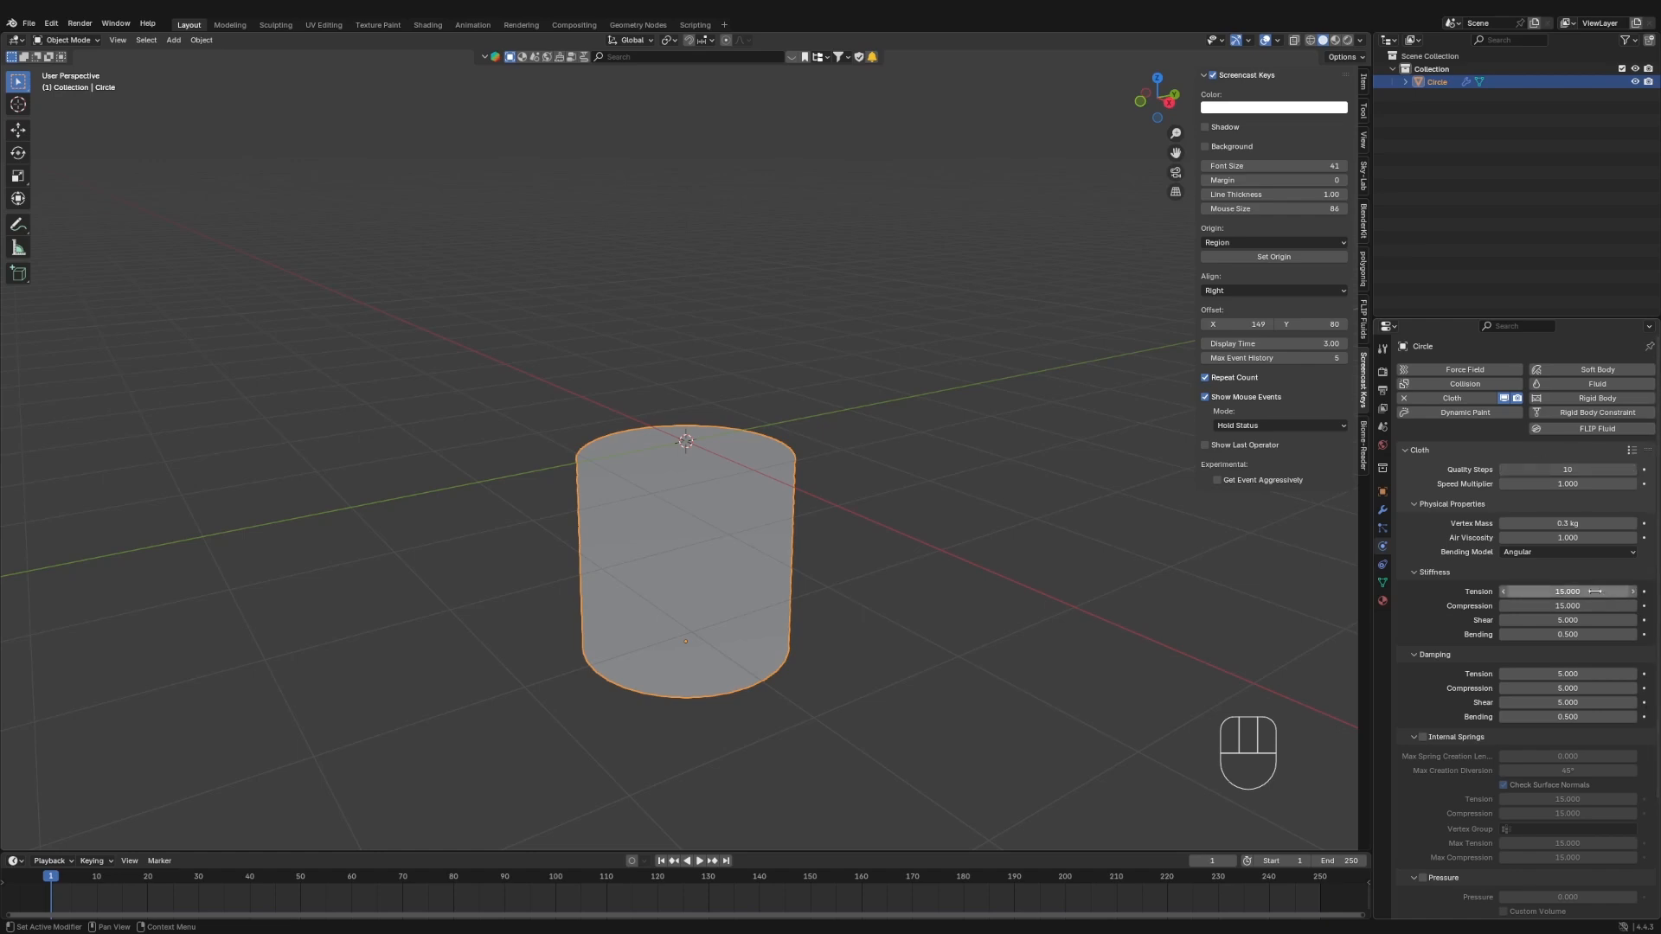
- Set the cloth's stiffness compression to 8.9 and its damping compression to 7.5
click(1568, 606)
text(8.9)
key(Return)
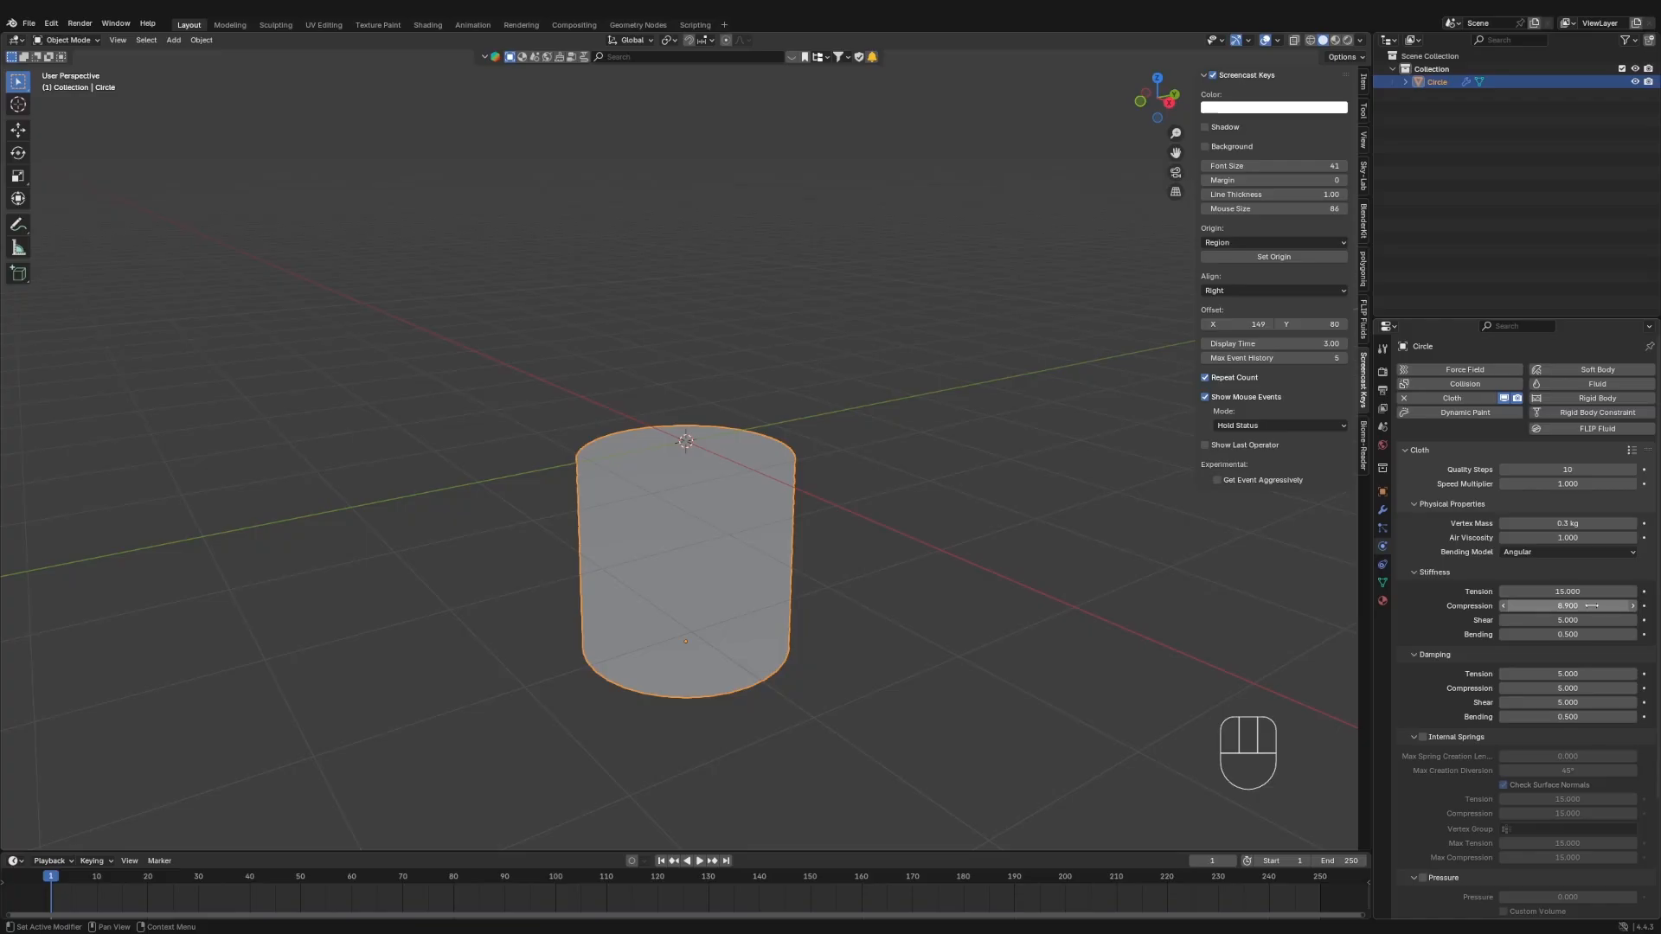
scroll(1591, 606, down, 1)
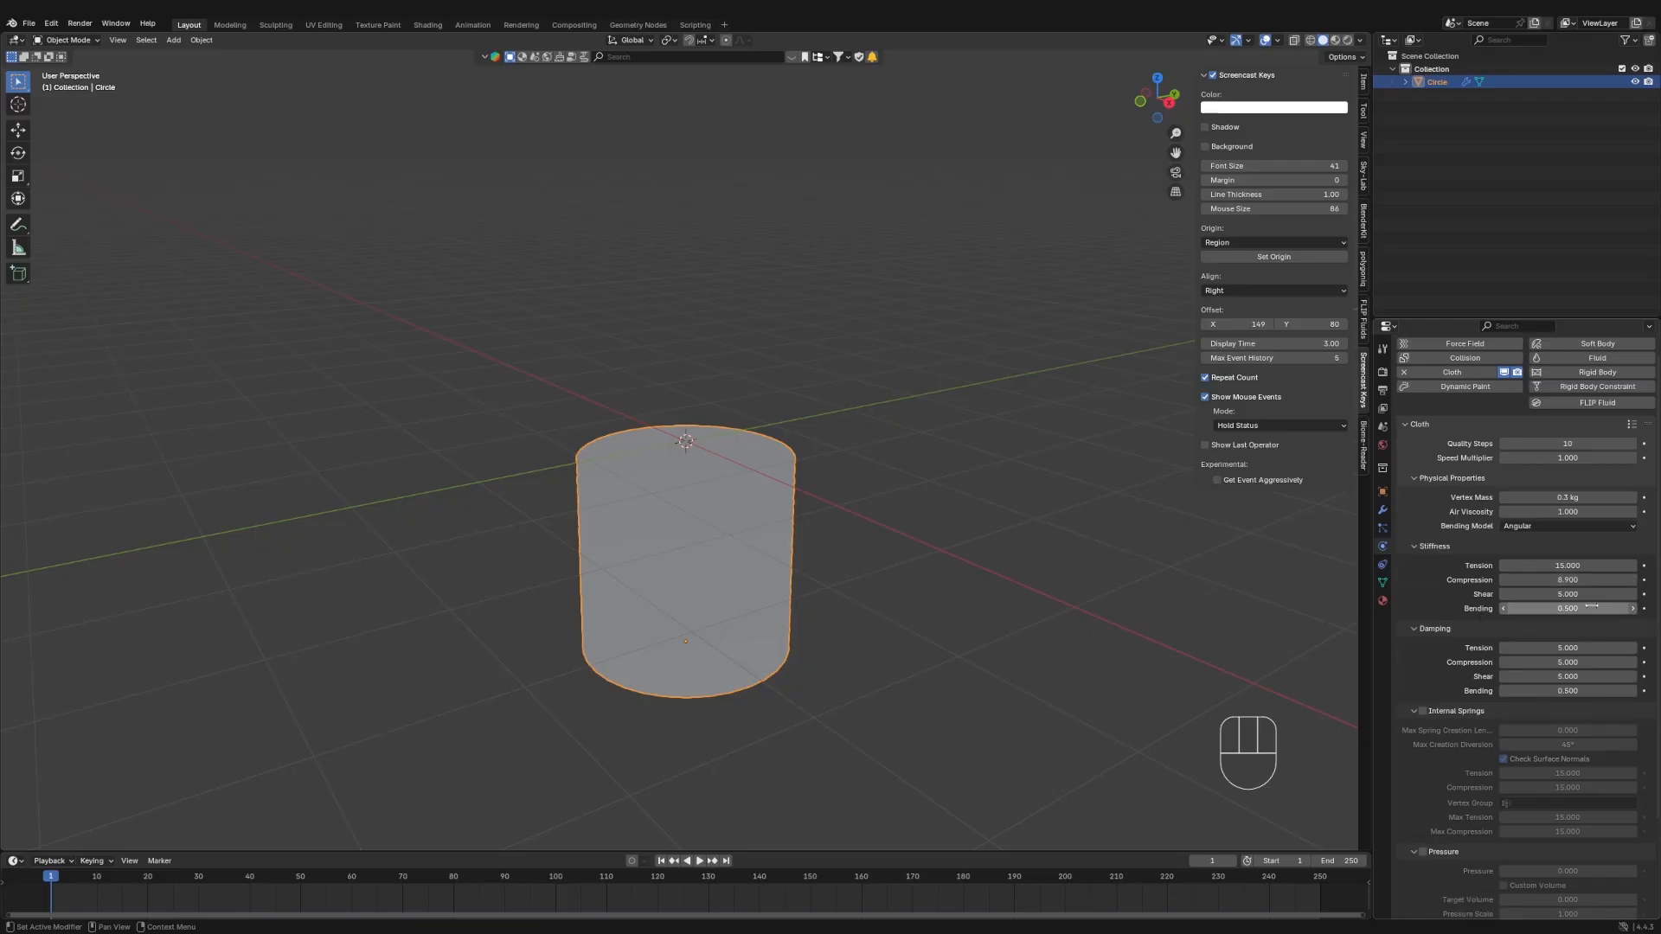
click(1568, 663)
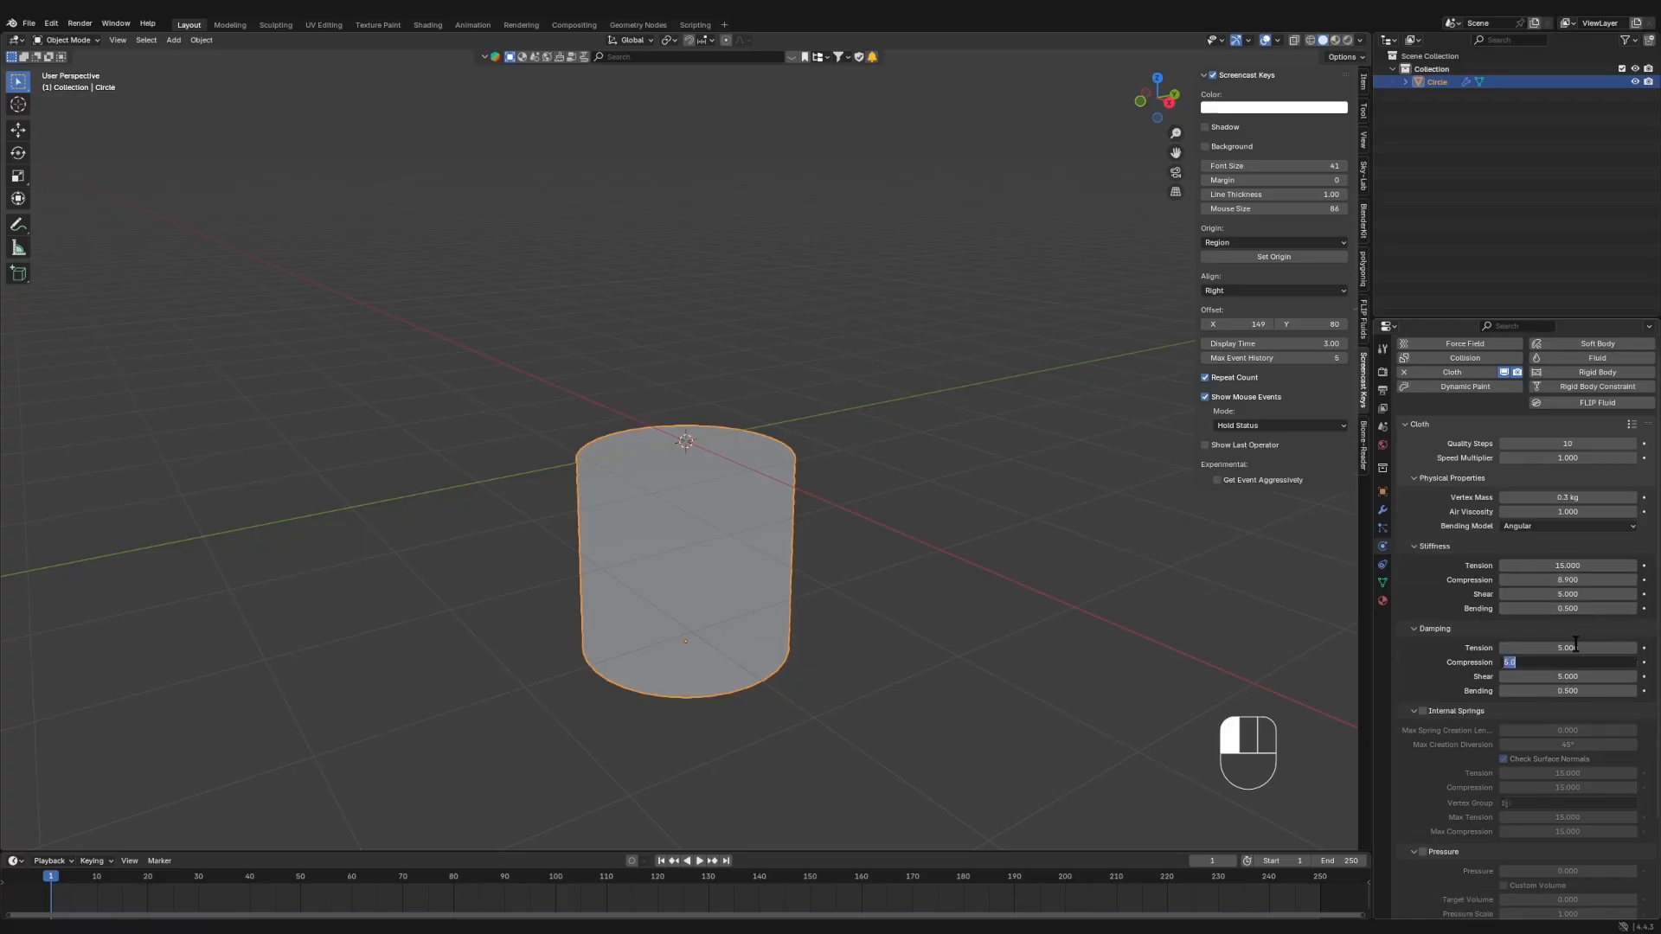
text(7.5)
key(Return)
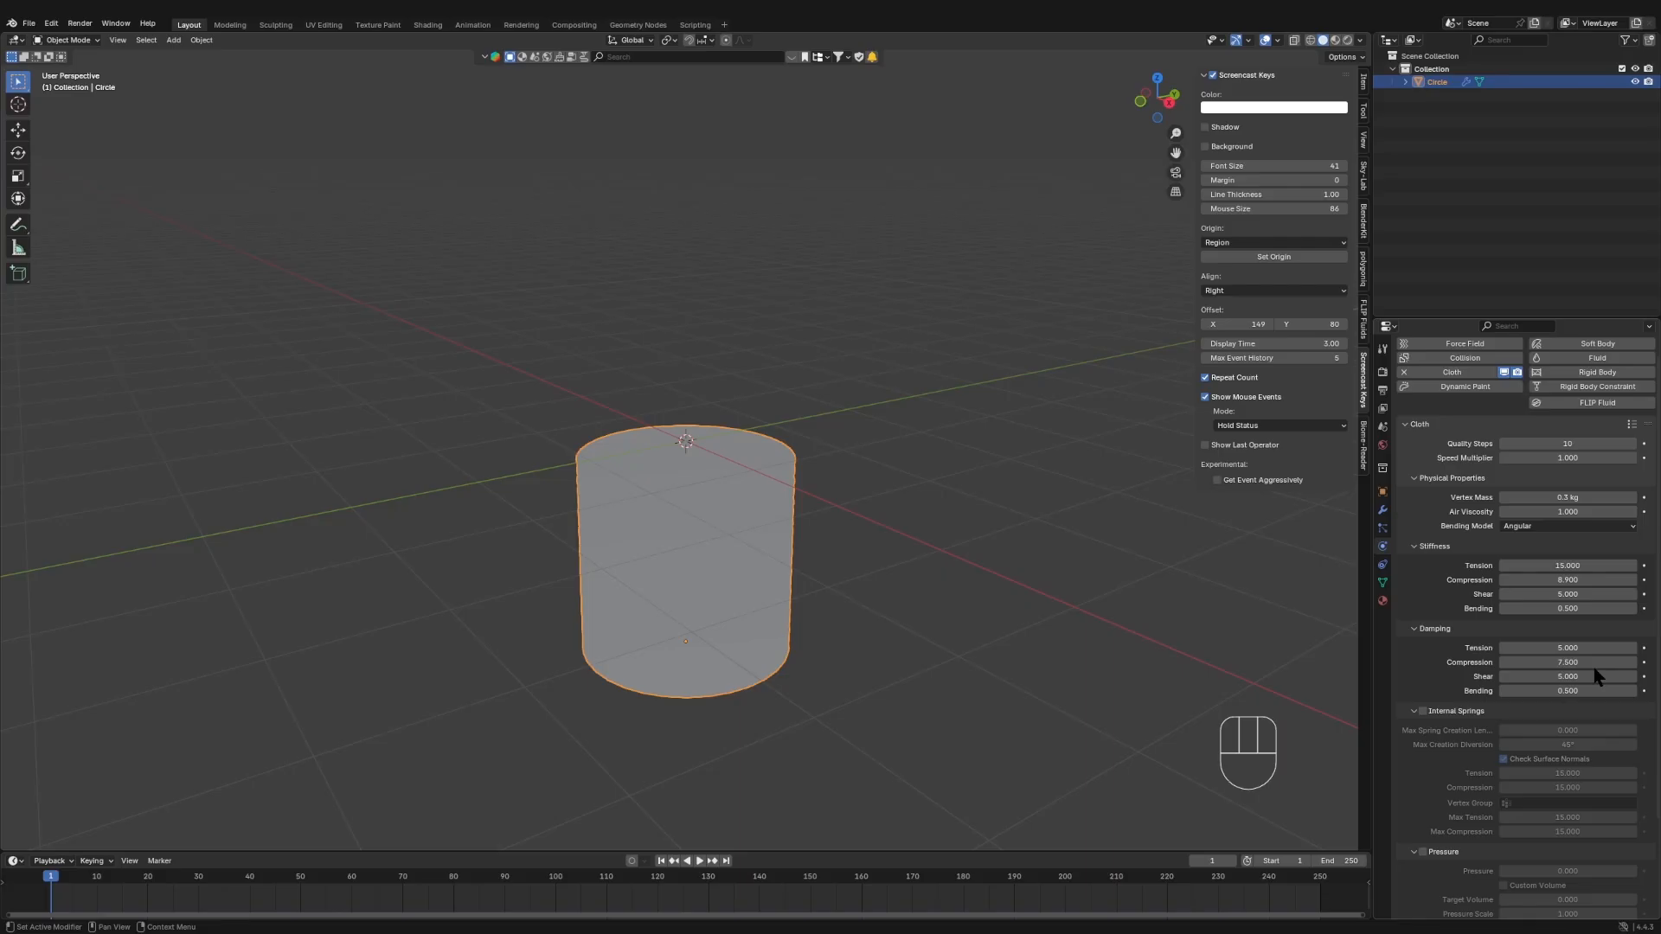
- Set the cloth's collision quality to 10 and enable Self Collisions
scroll(1597, 675, down, 5)
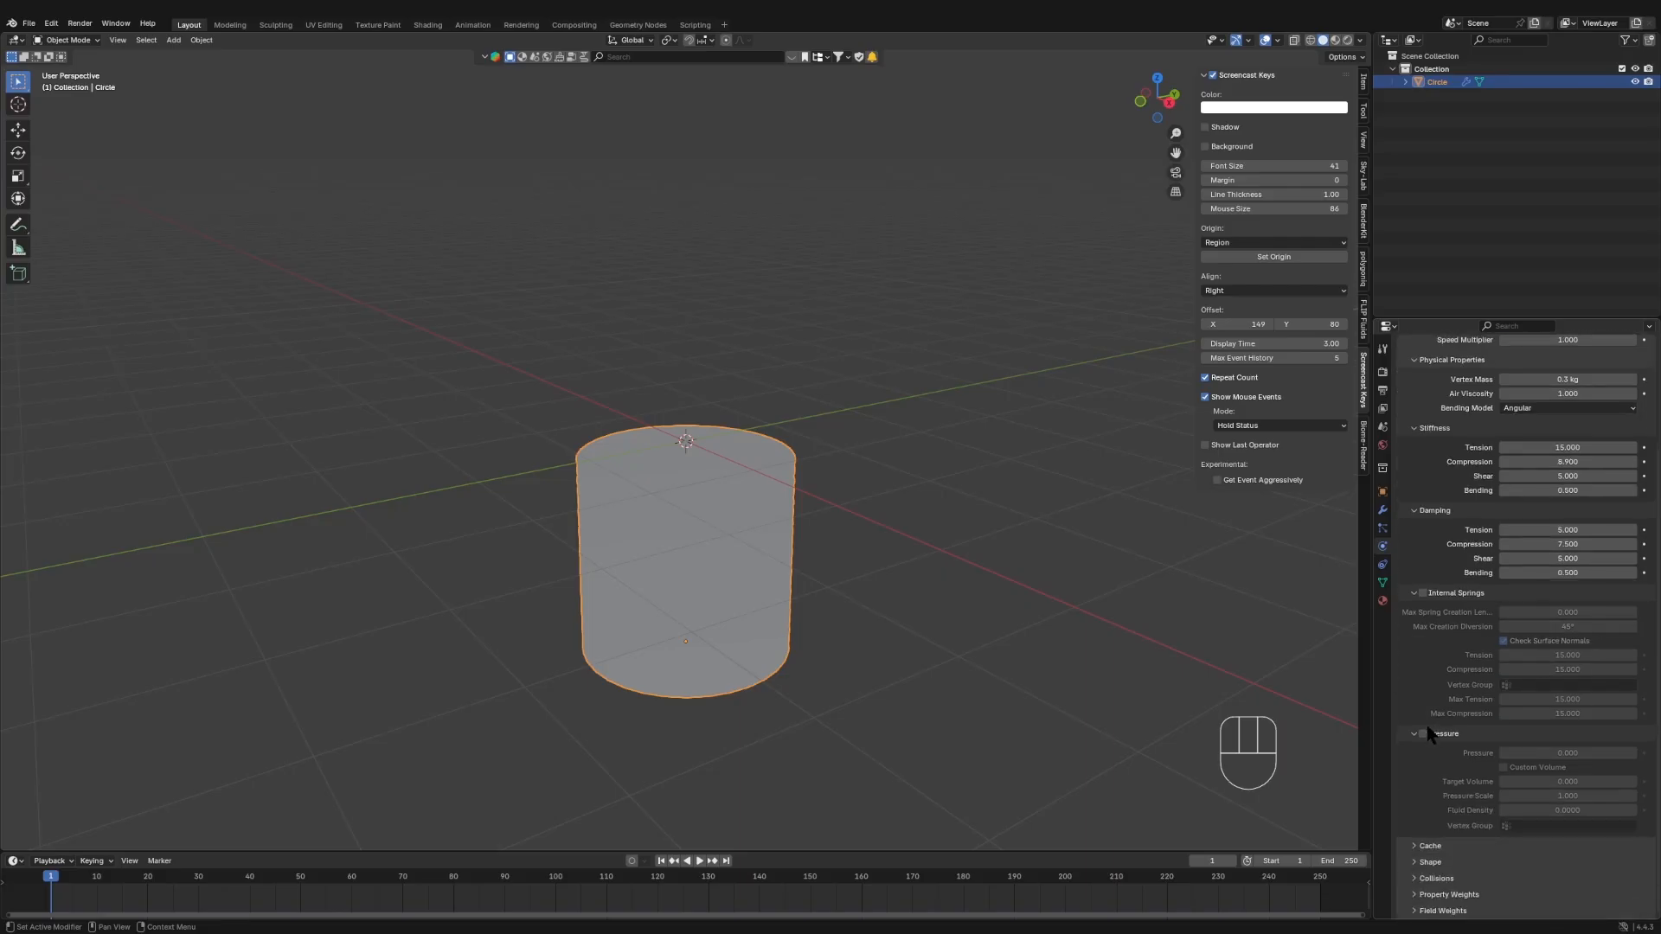
click(1428, 878)
scroll(1428, 880, down, 5)
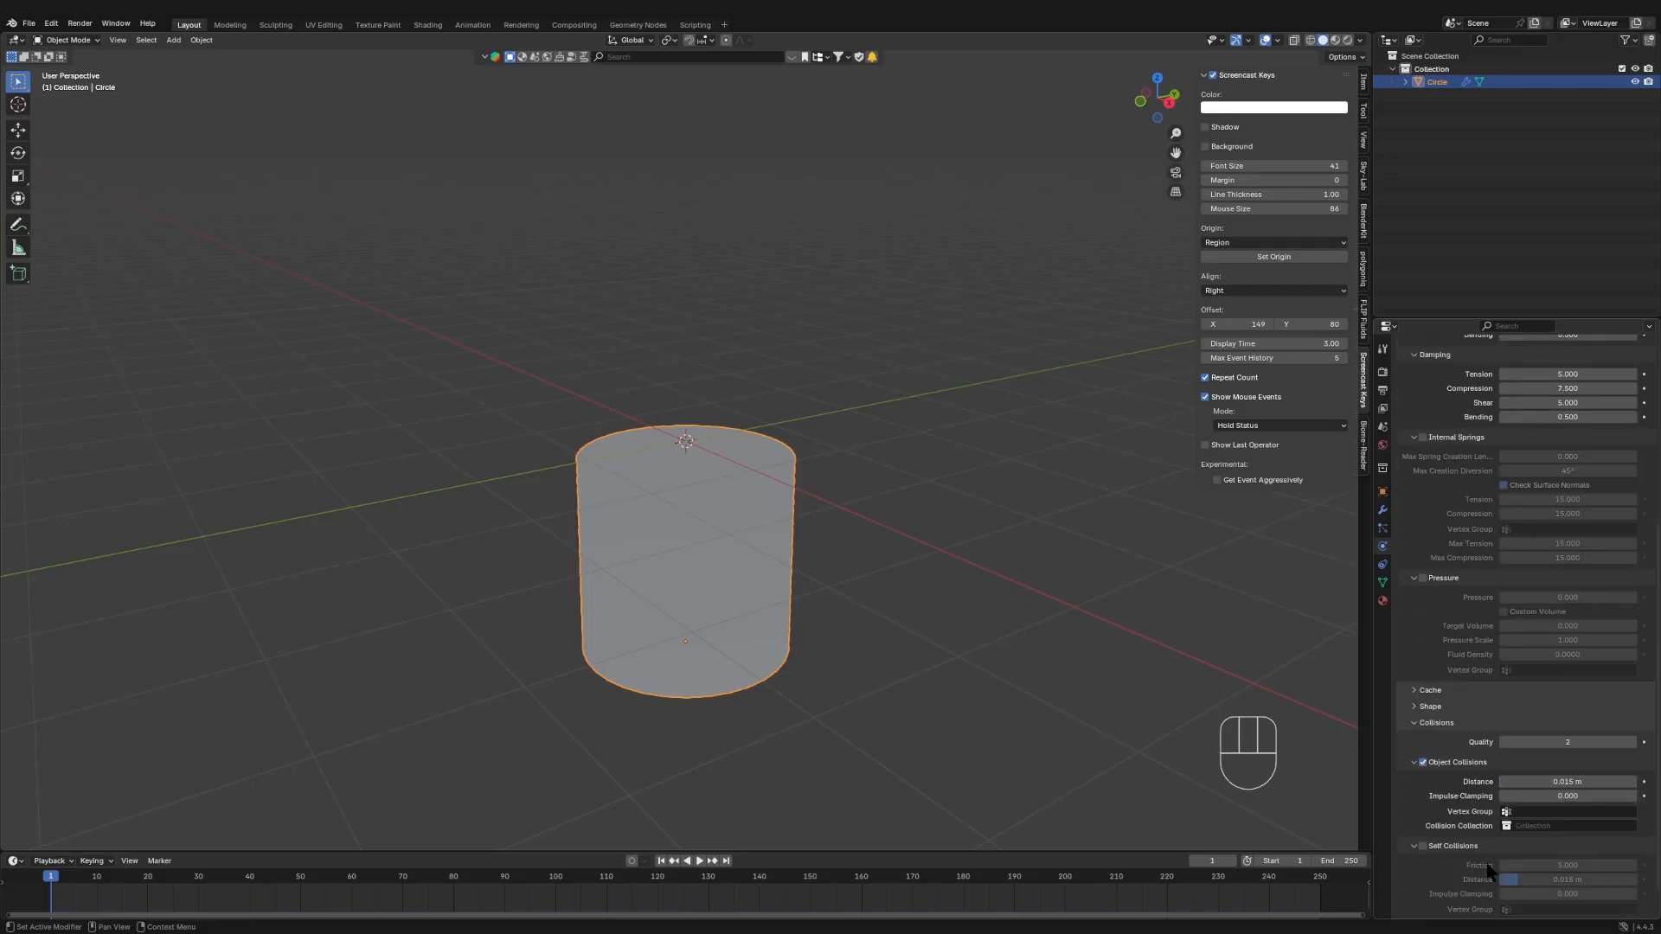
click(1569, 743)
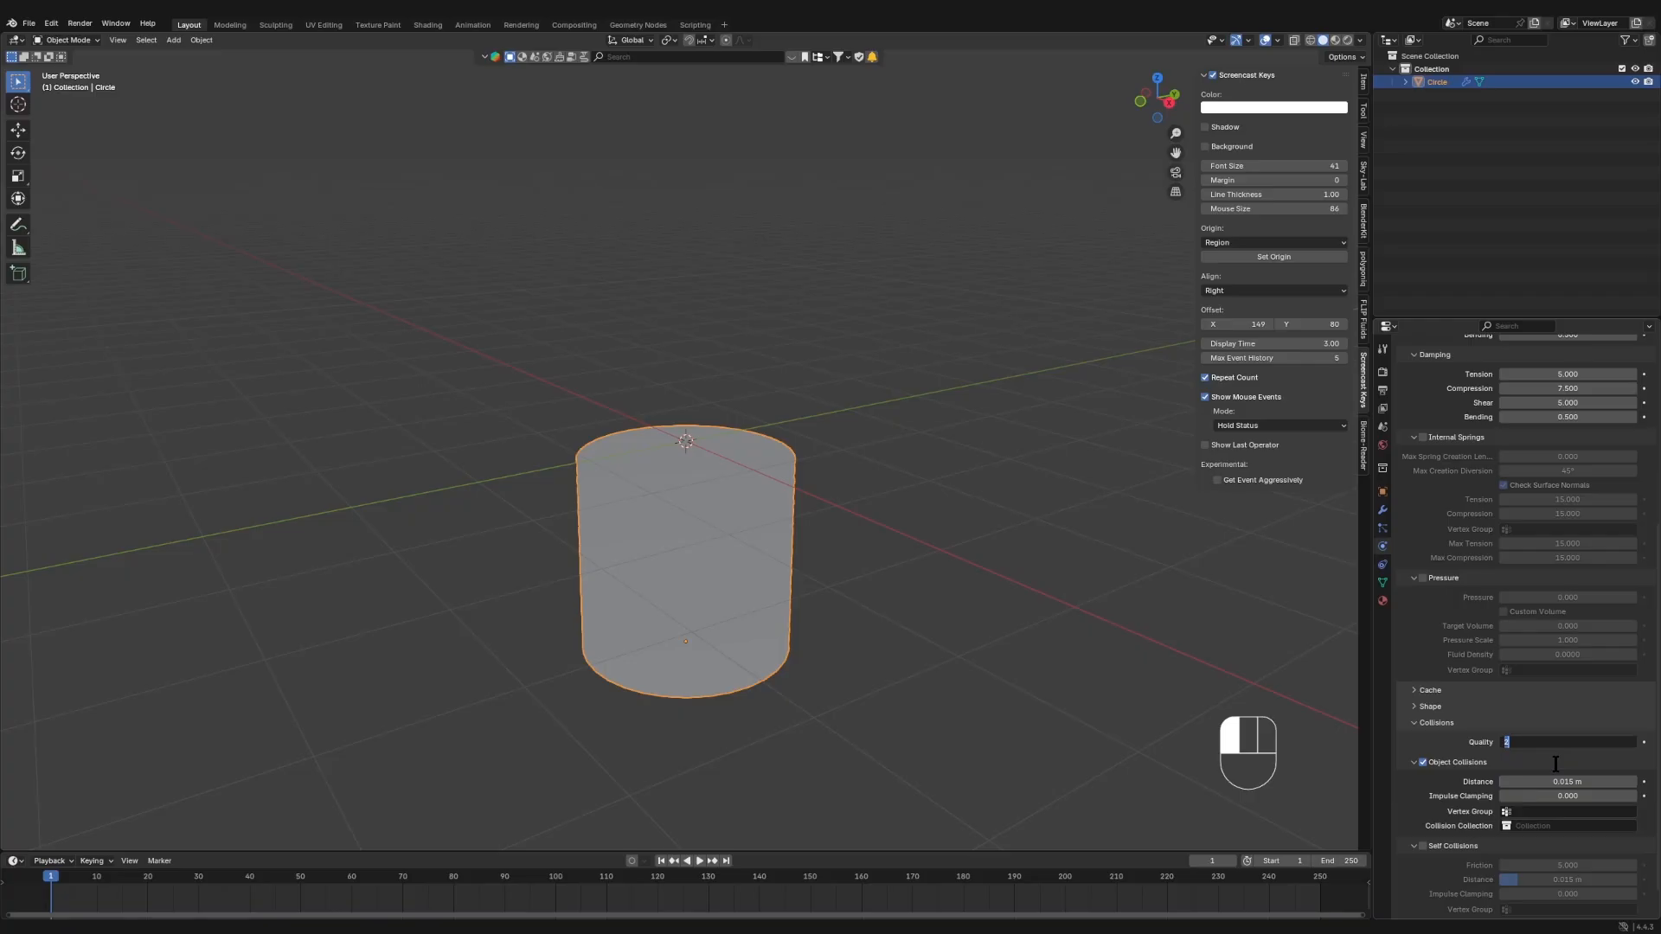
text(100)
click(1555, 764)
click(1424, 849)
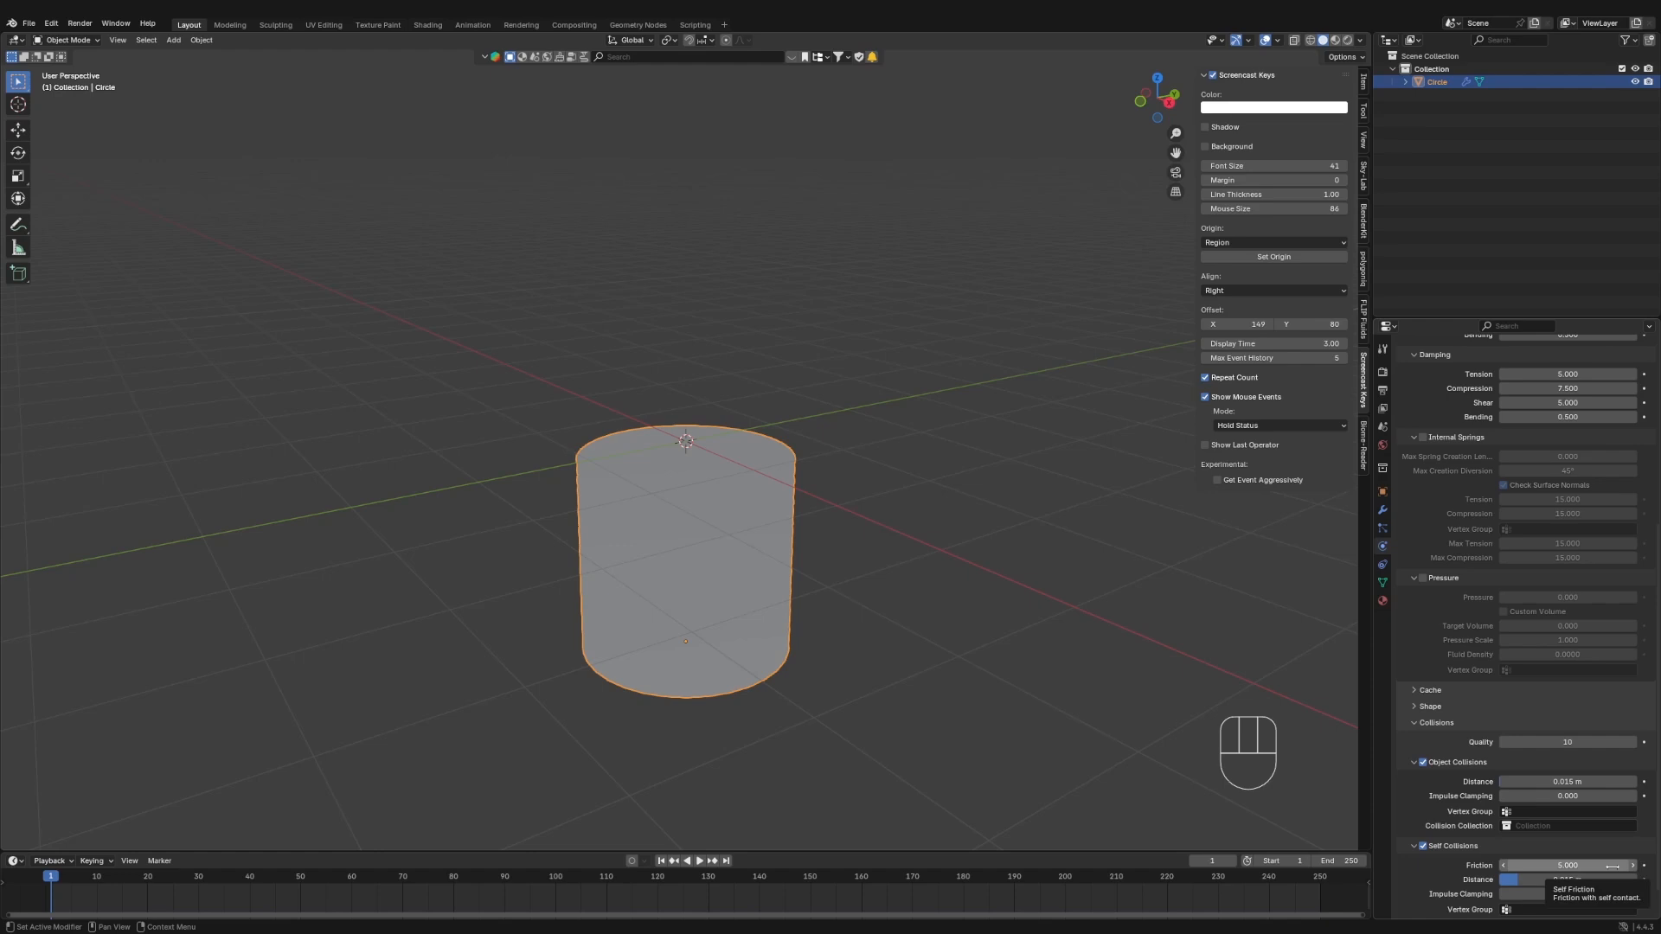
- Set the Gravity field weight of the cloth to 0
scroll(1548, 878, down, 2)
scroll(1474, 909, down, 2)
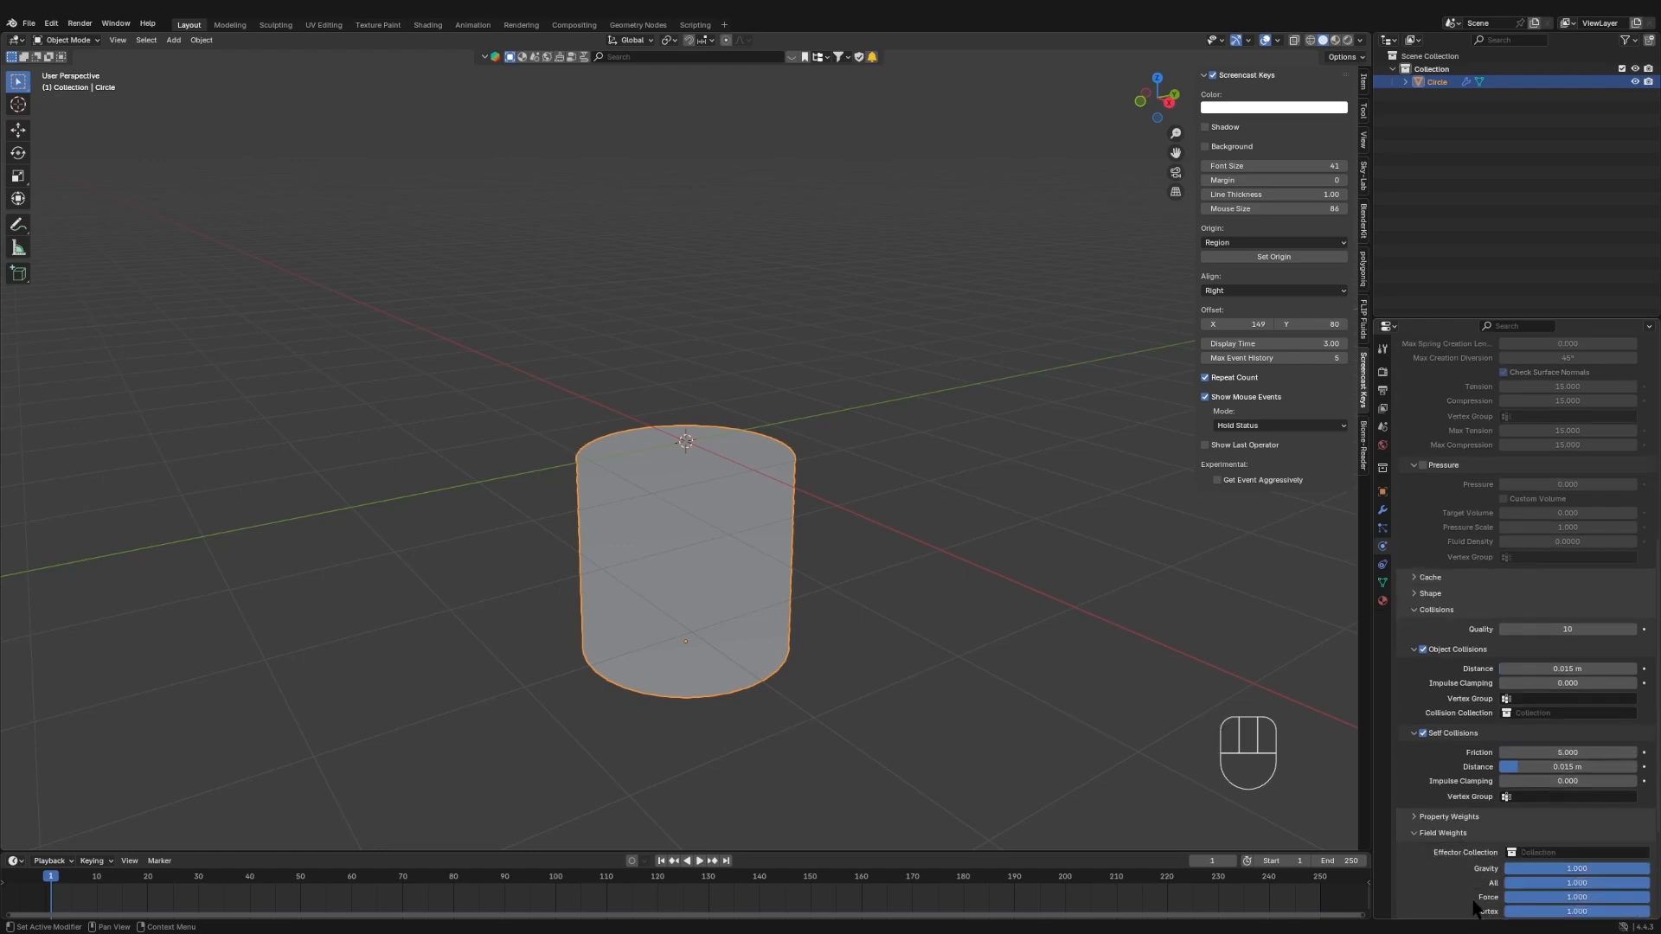
scroll(1475, 909, down, 2)
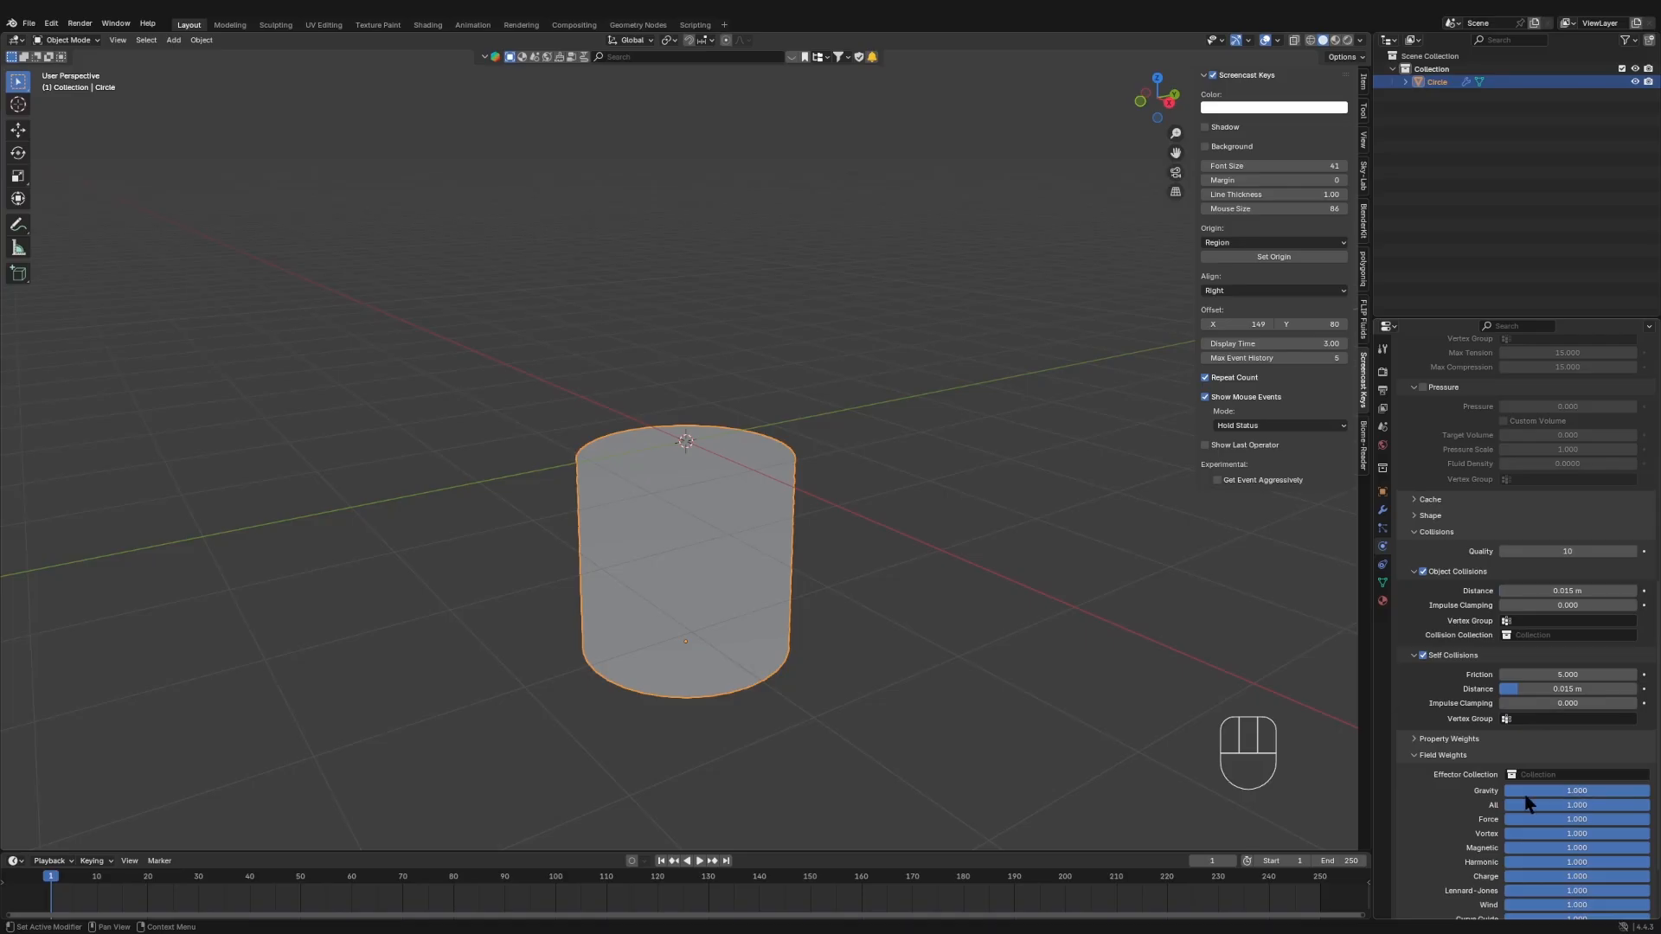
click(1564, 792)
text(0)
key(Return)
- Play the cloth simulation to check the stack from several angles and return to the first frame
key(space)
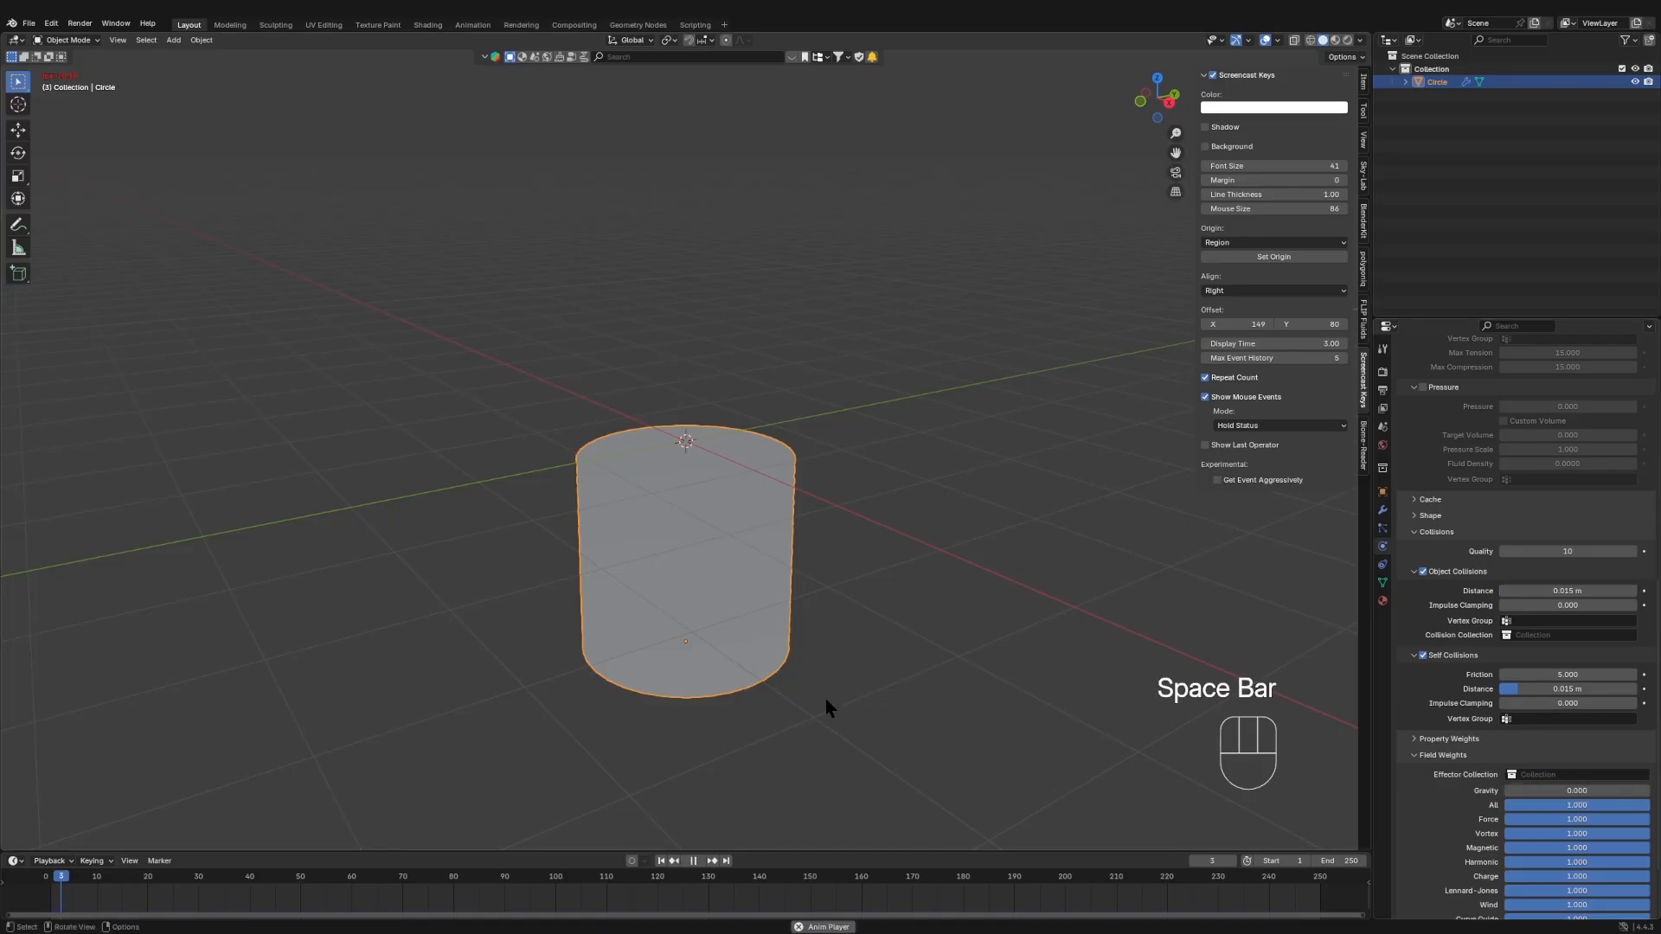
middle_drag(827, 700, 932, 632)
middle_drag(966, 477, 965, 570)
key(space)
click(661, 860)
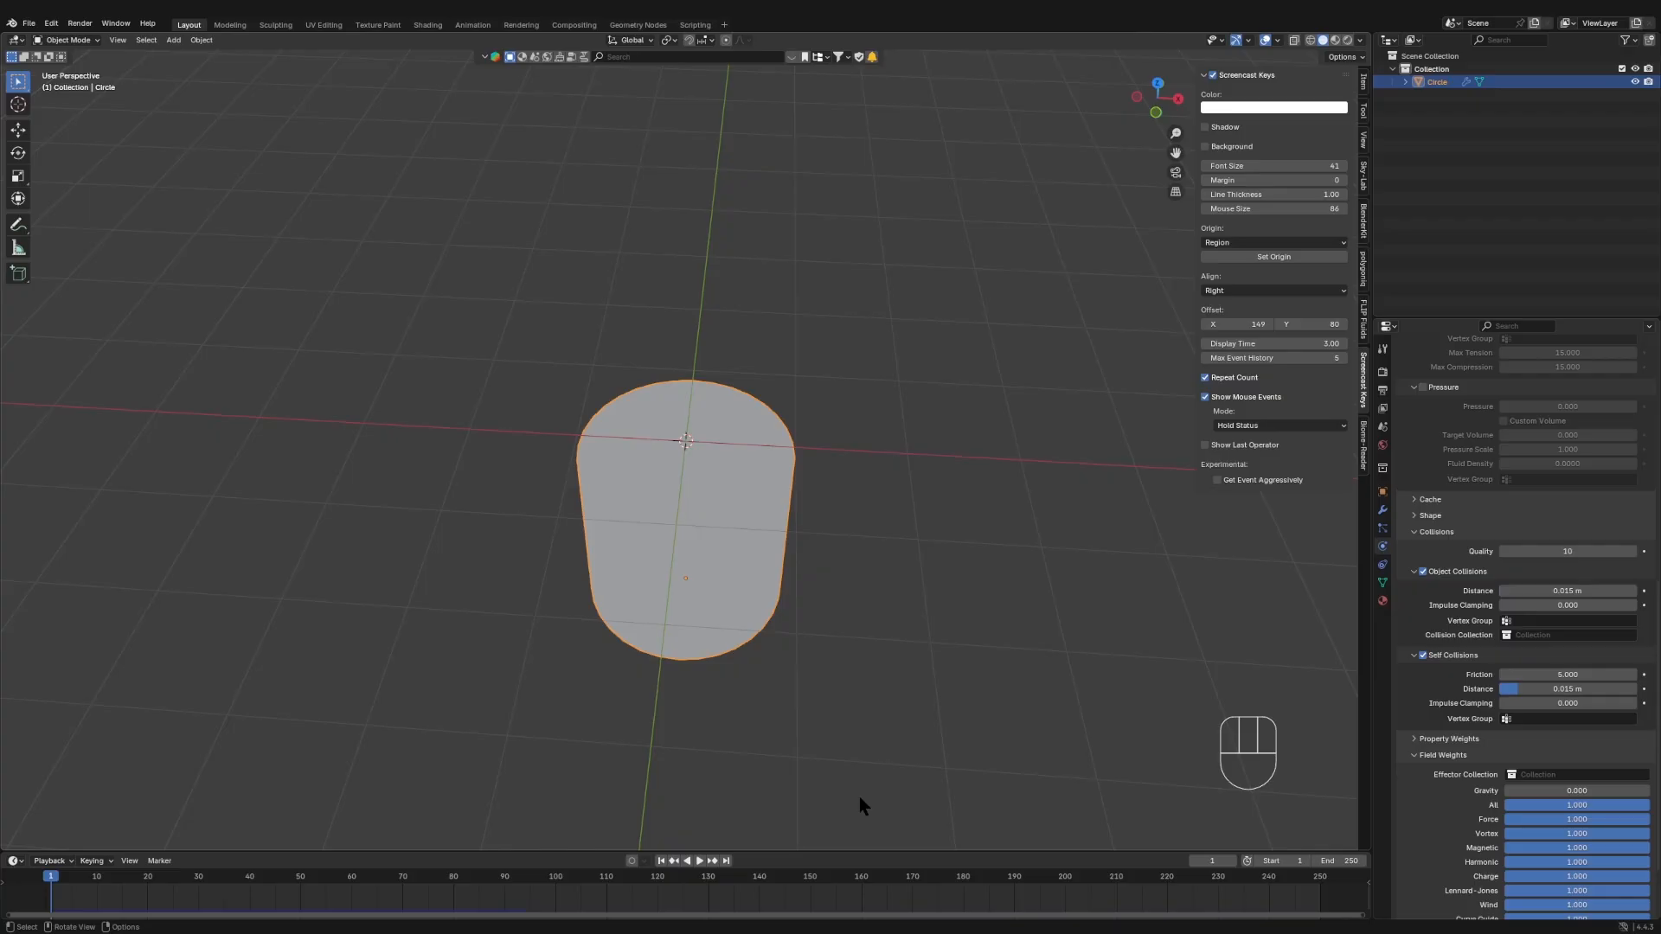
- Add a Force field at the world origin and set its strength to -228
key(shift+a)
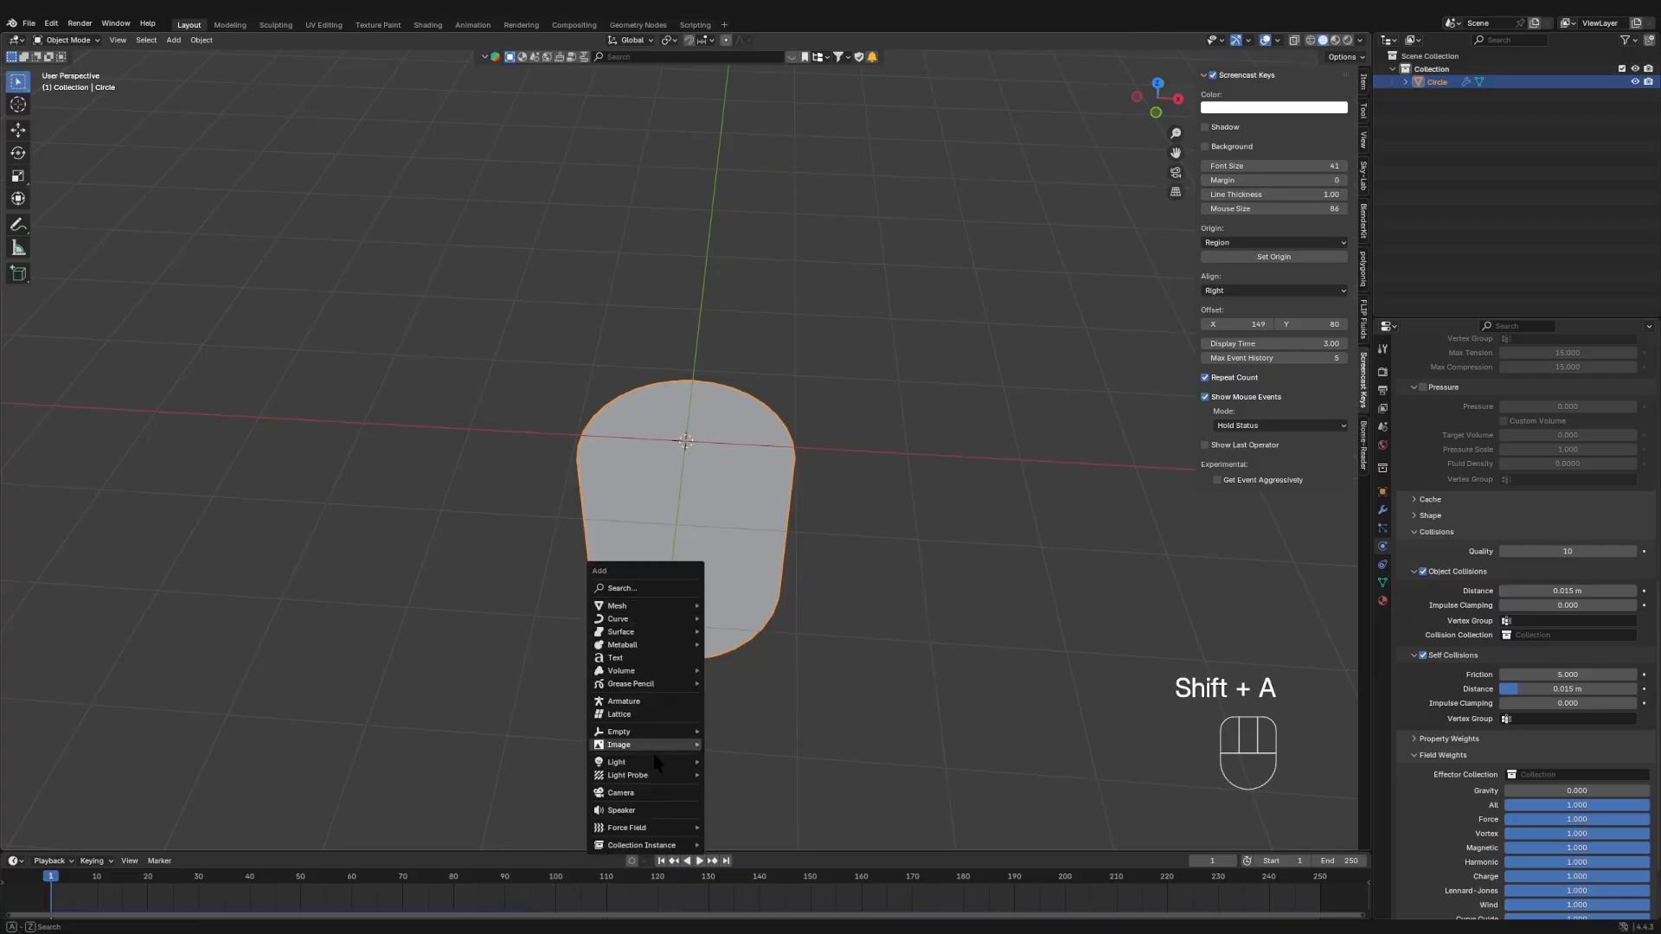
mouse_move(666, 828)
click(765, 673)
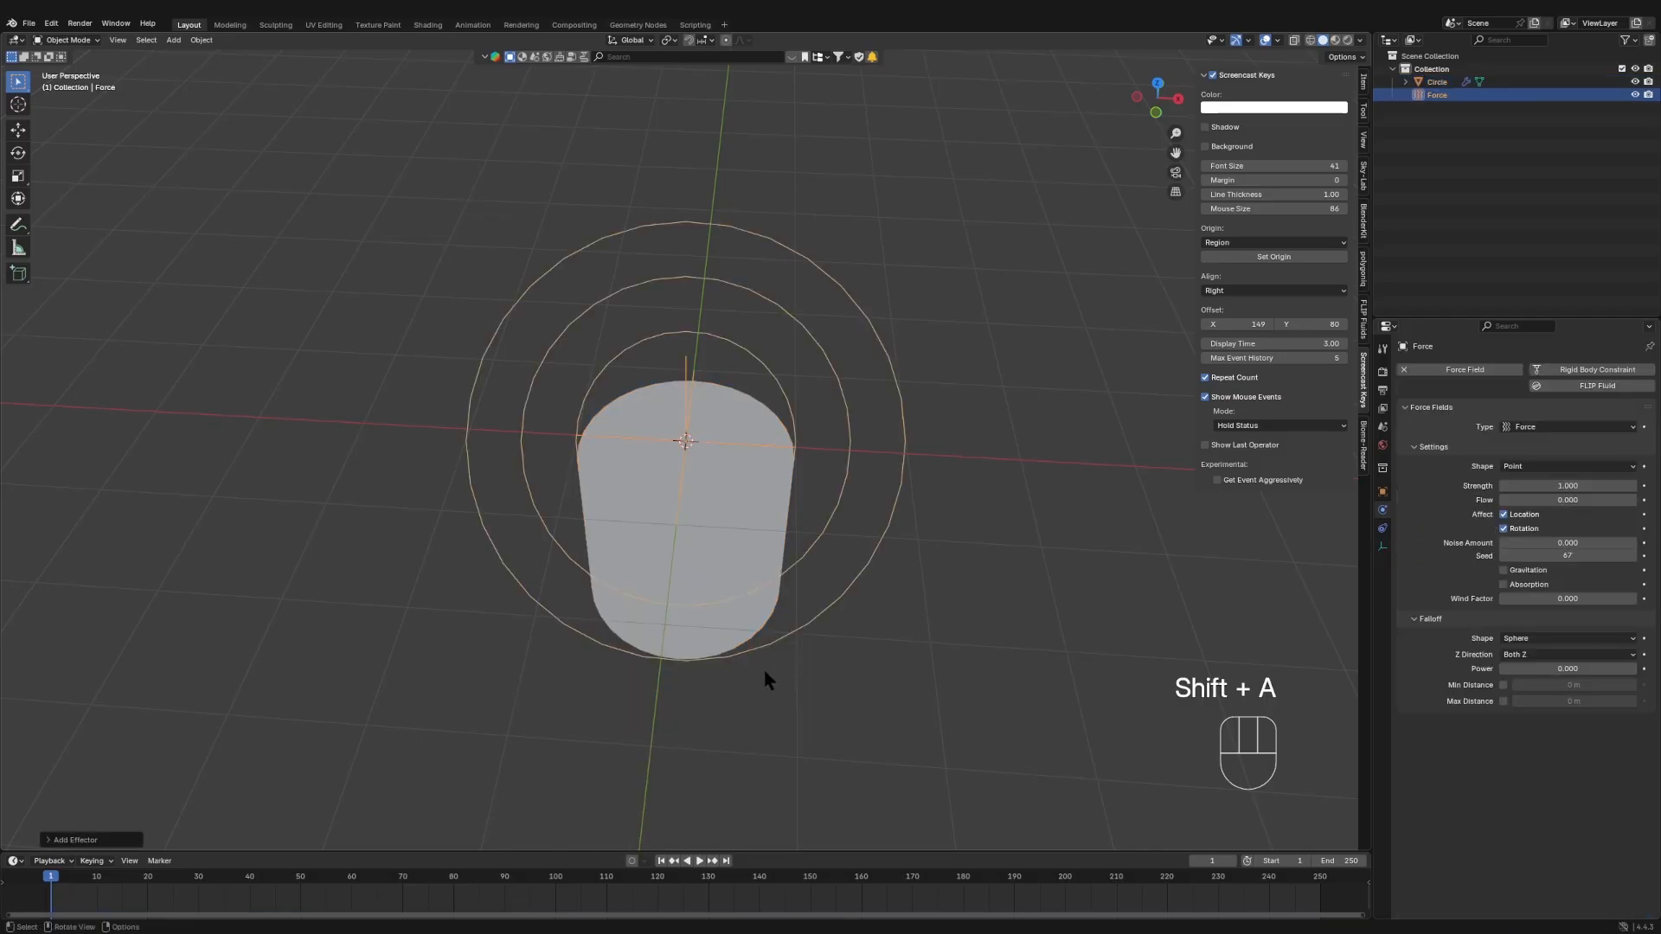
click(1583, 486)
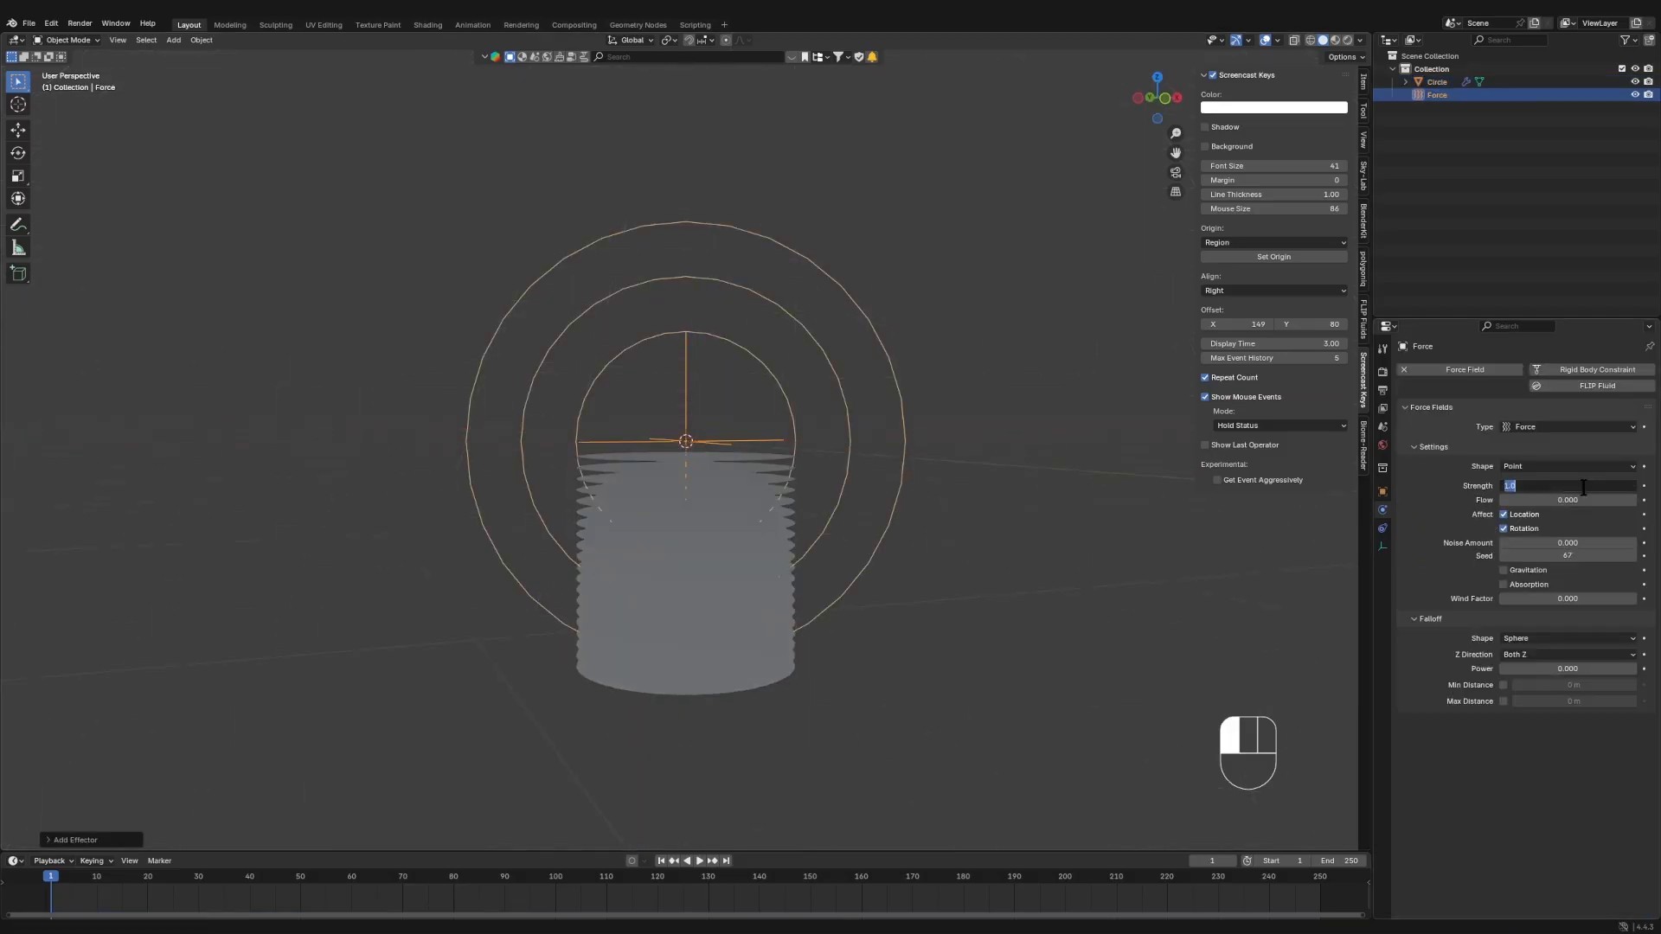
text(-228)
key(Return)
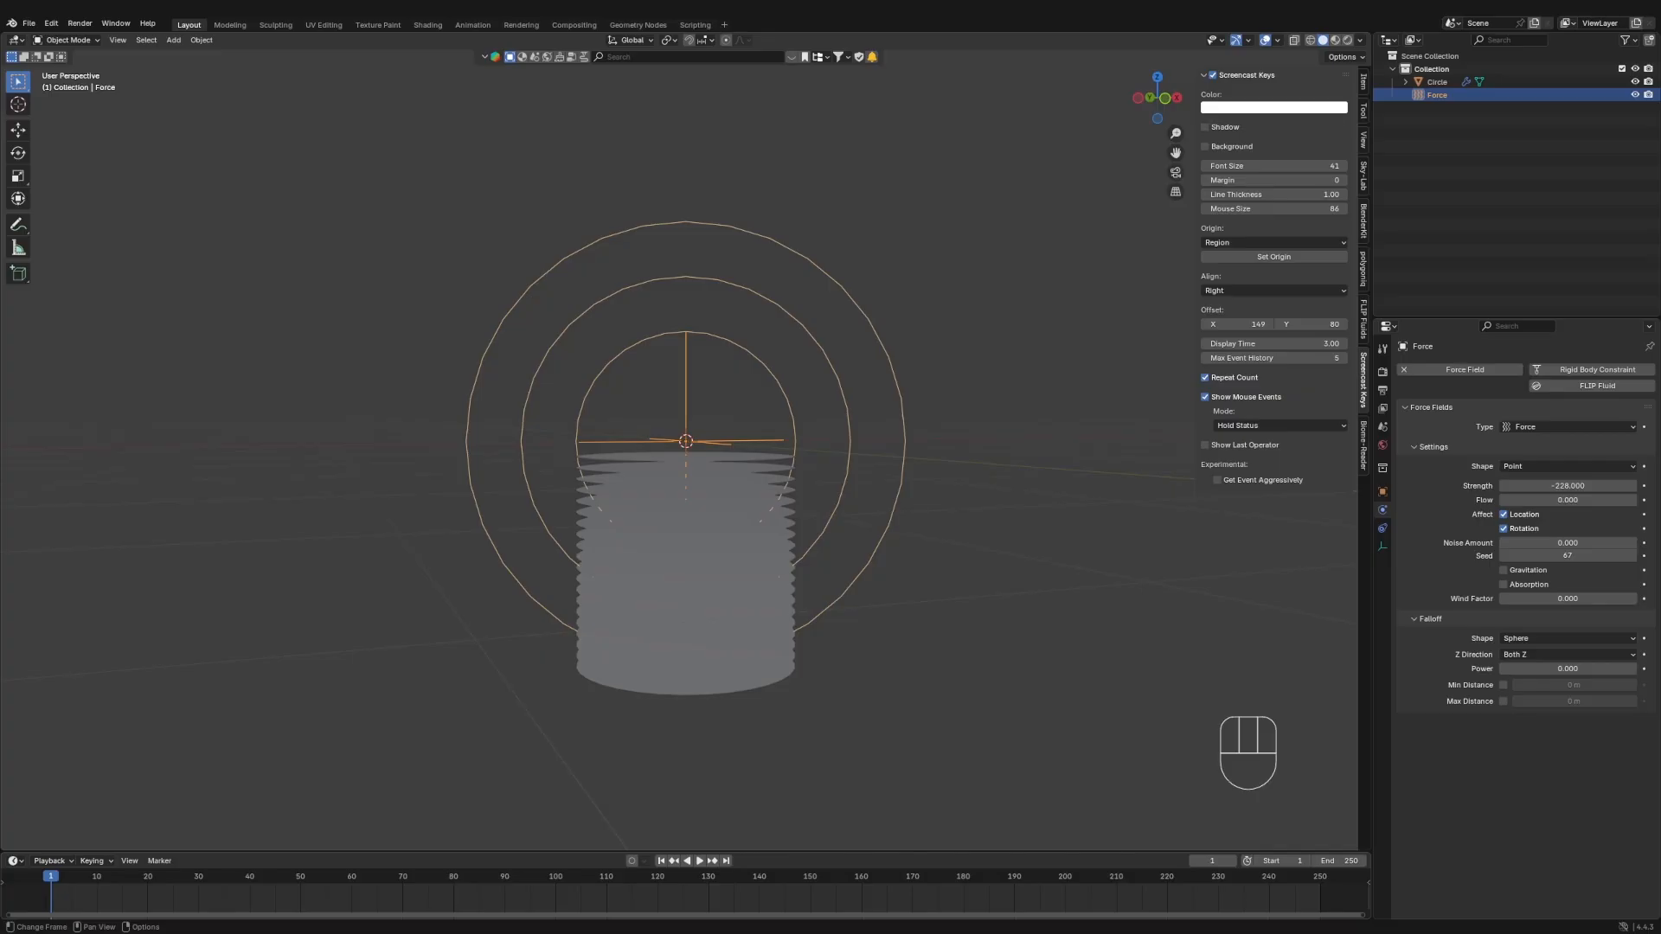
- Set the Force field's Noise Amount to 10
middle_drag(944, 536, 970, 567)
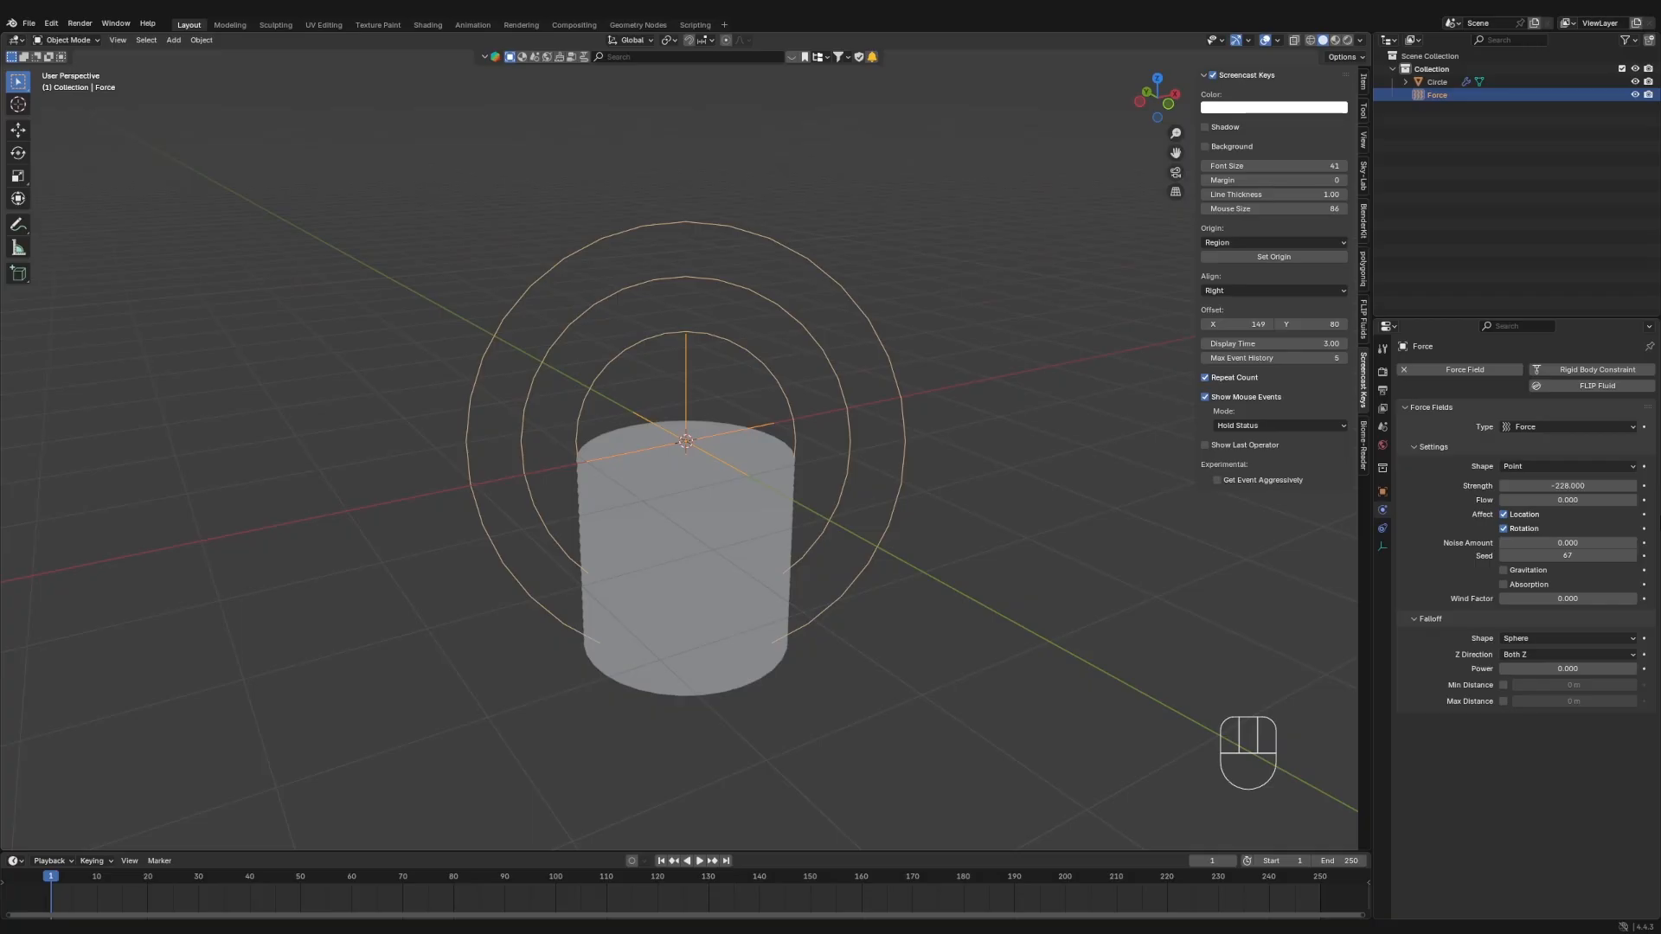
click(1591, 546)
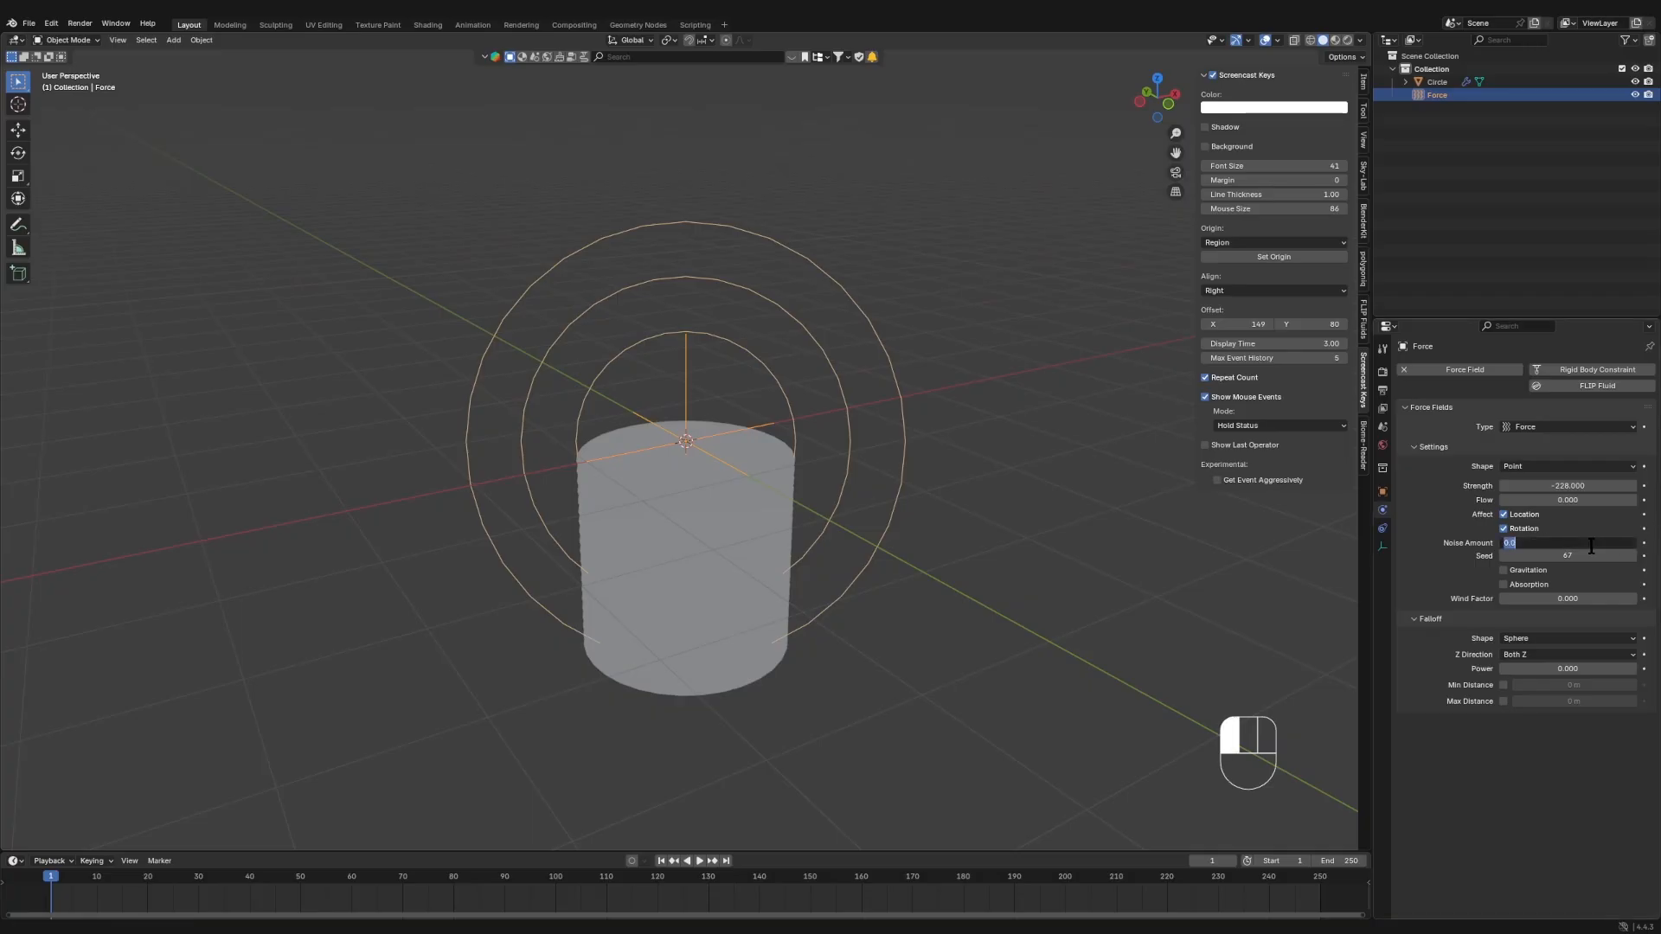
key(Return)
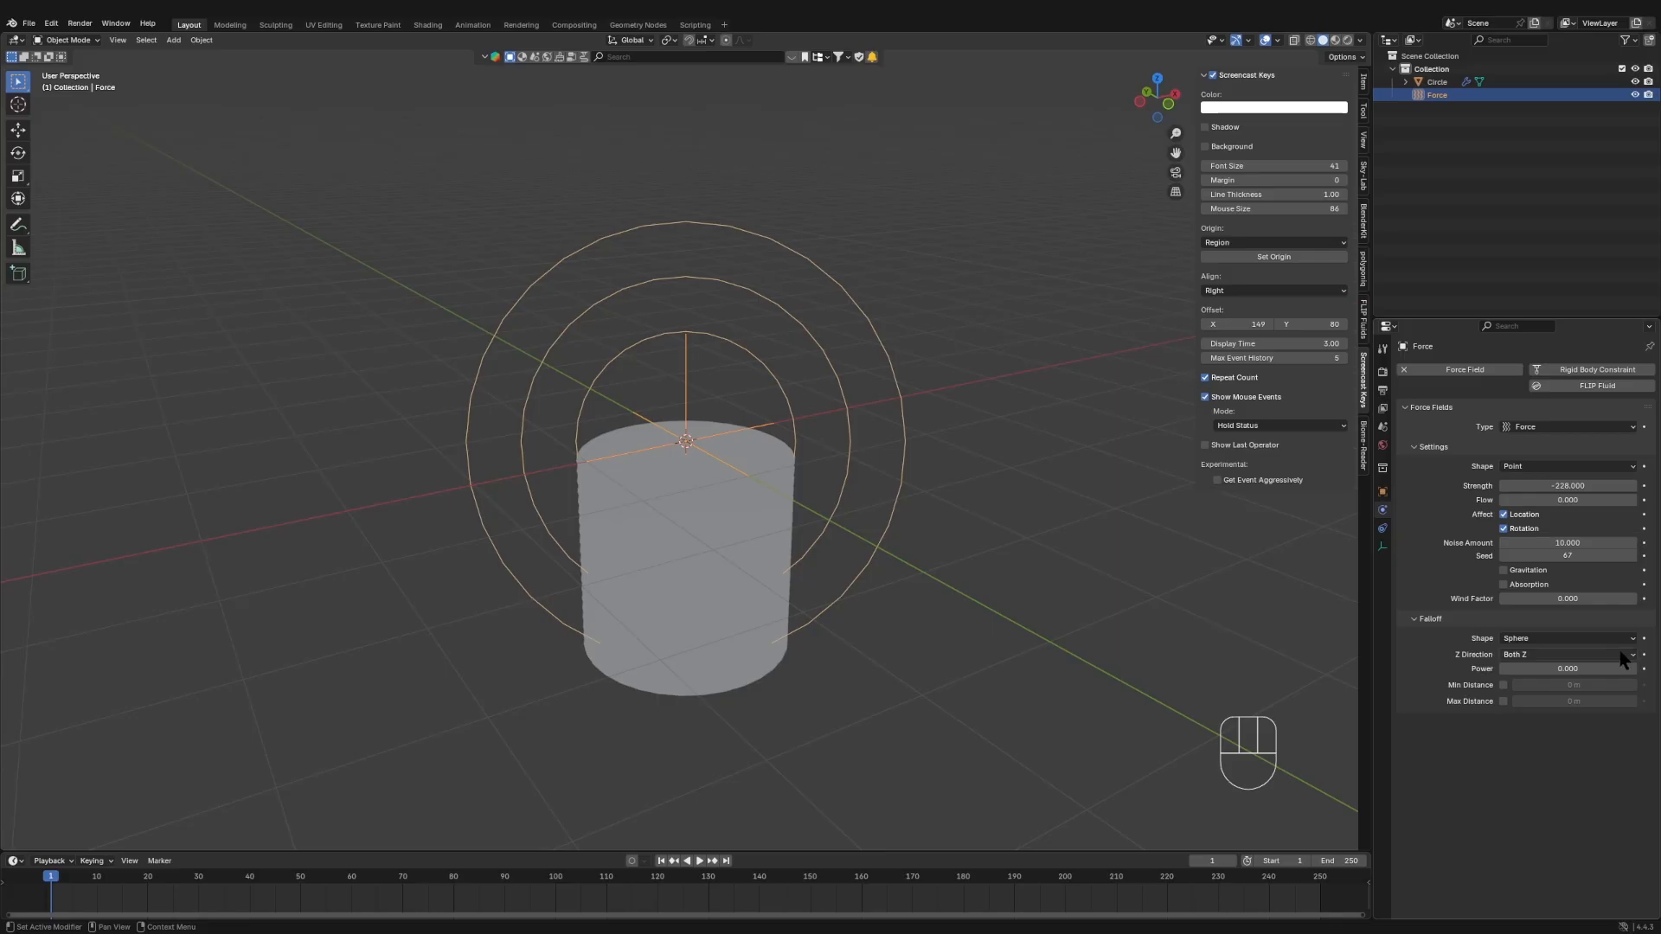
- Set the Force field's Flow to 10
click(1561, 499)
text(10)
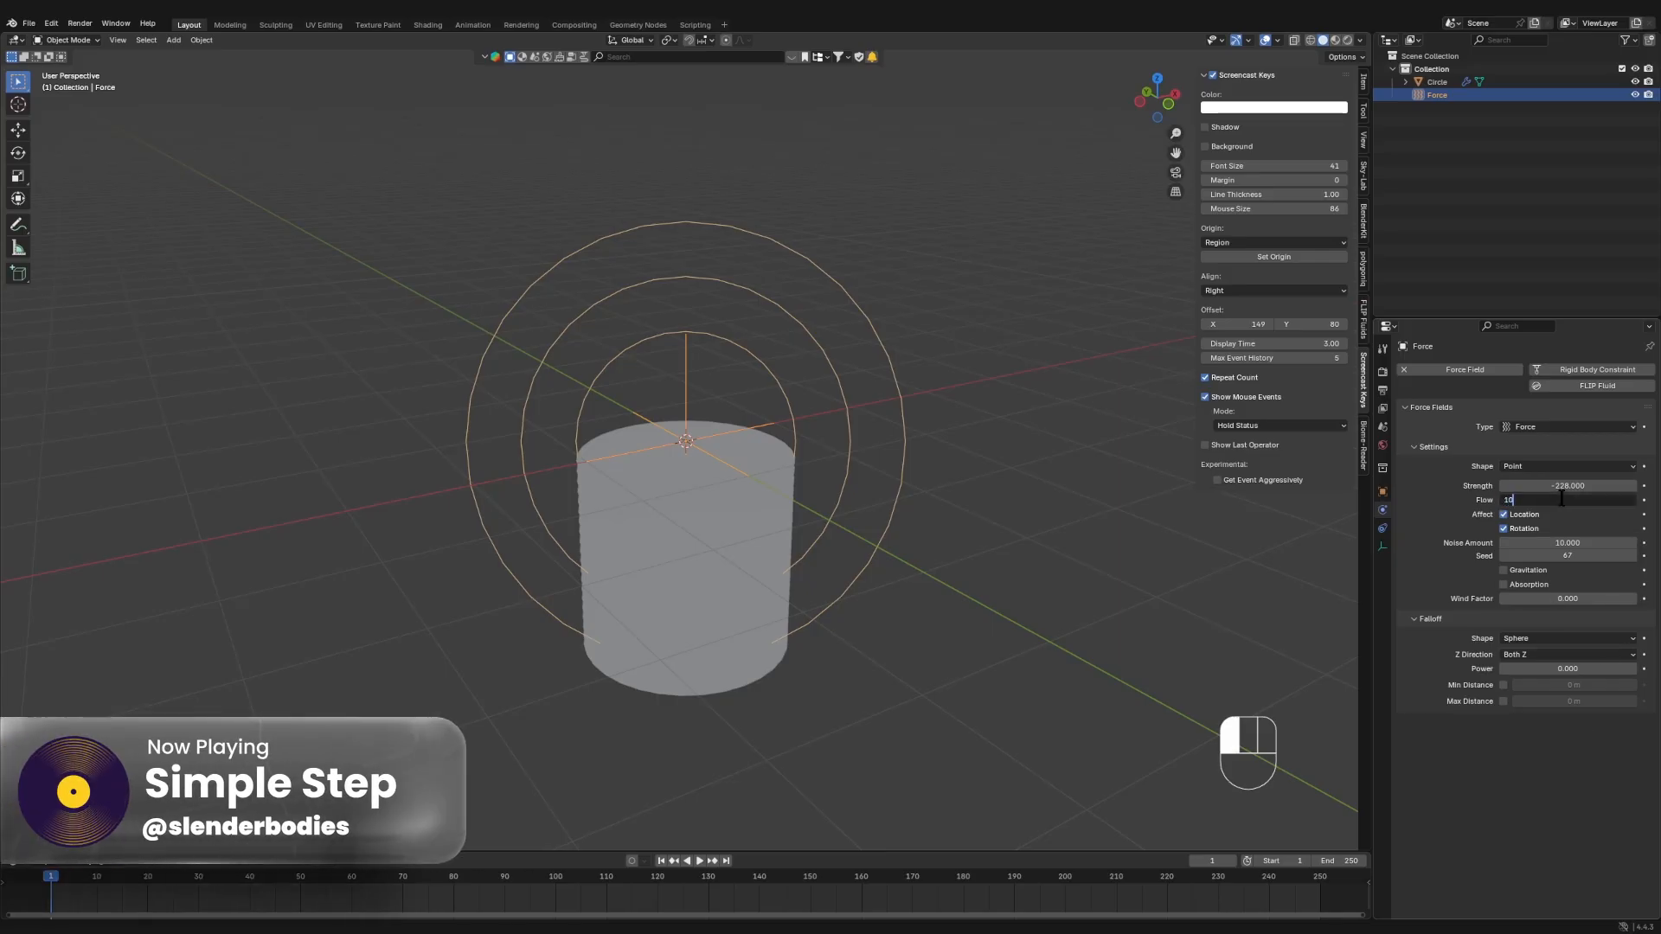
key(Return)
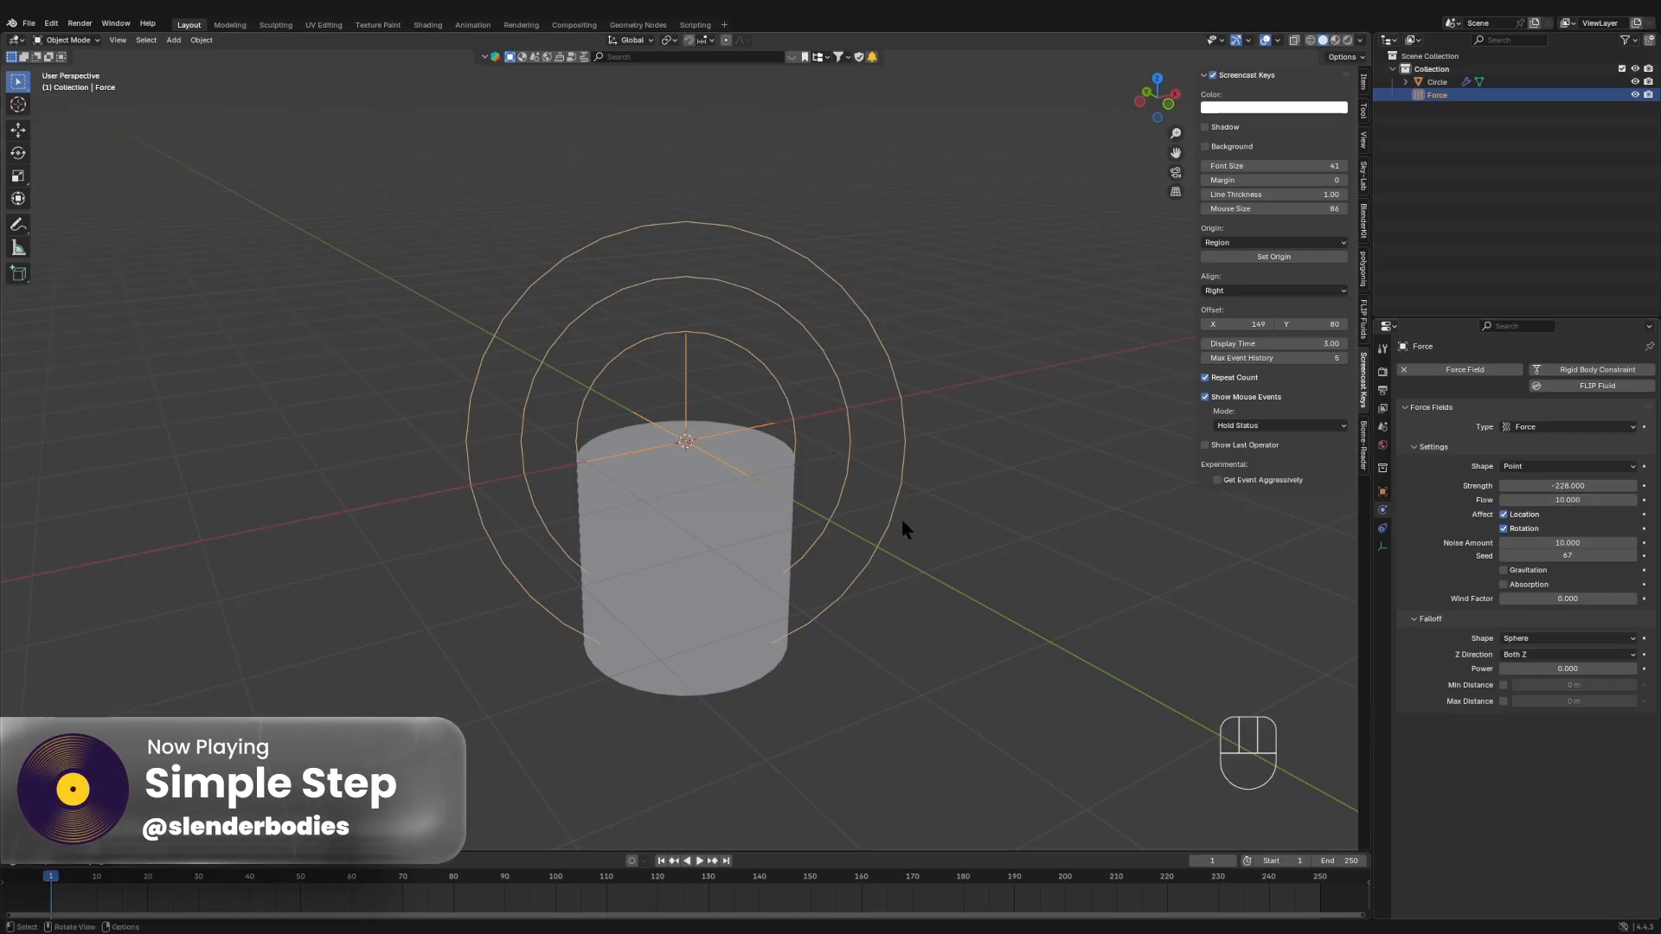
- Add a Turbulence force field at the origin with a size of 0.67 and a strength of 600
key(shift+a)
mouse_move(903, 523)
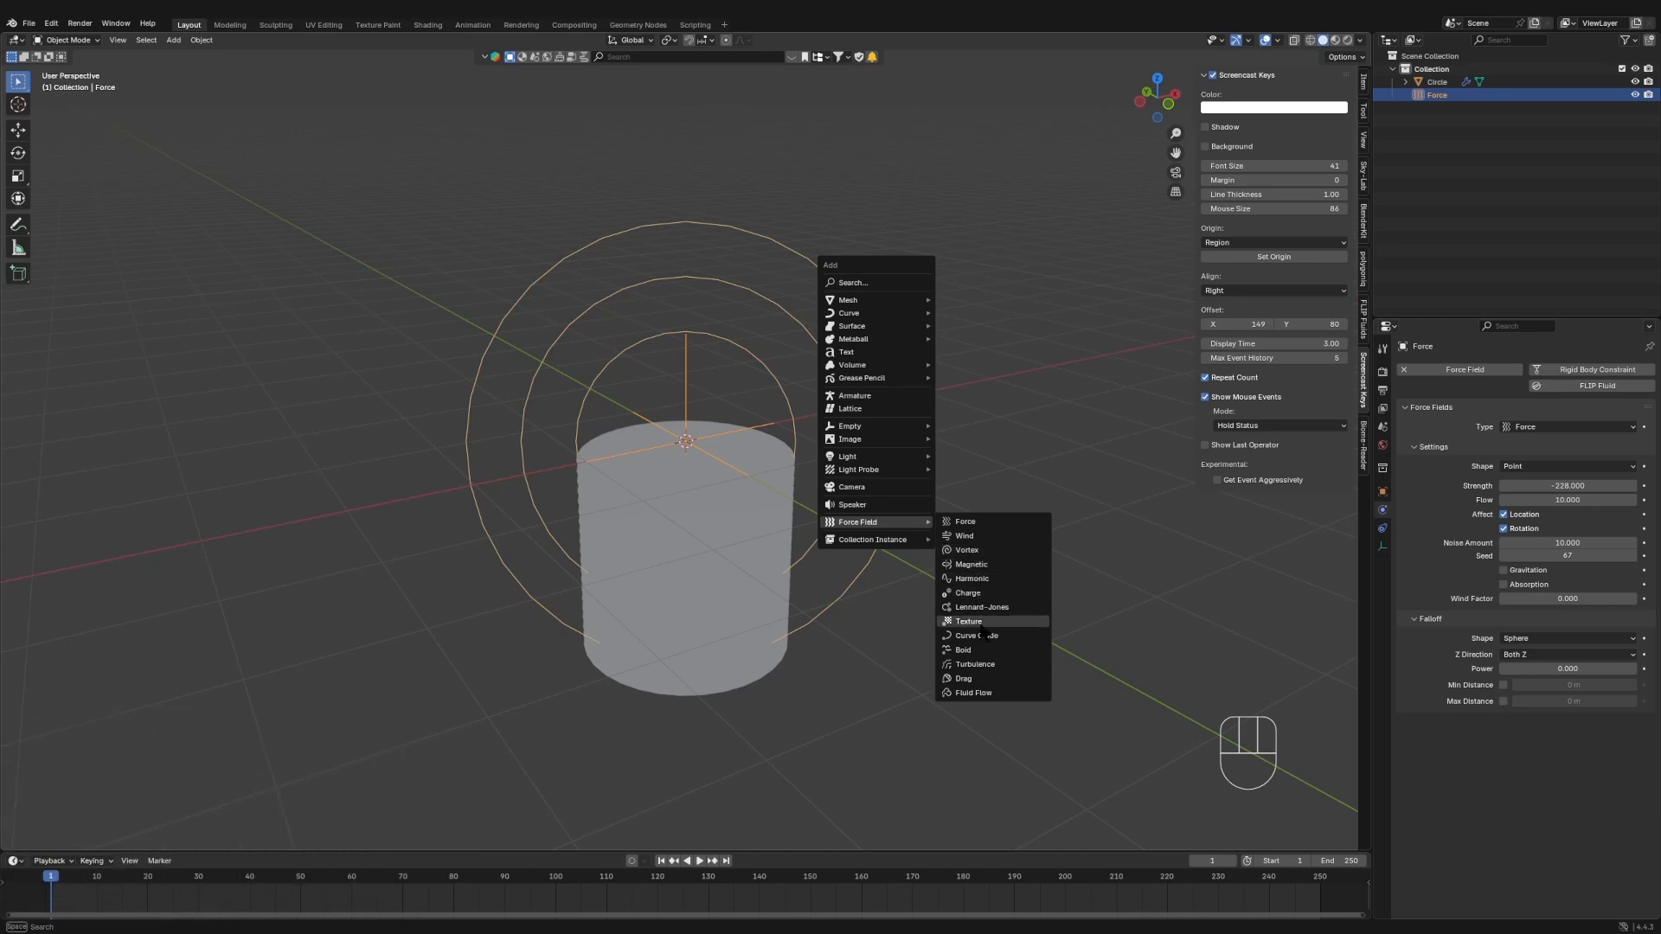
click(985, 664)
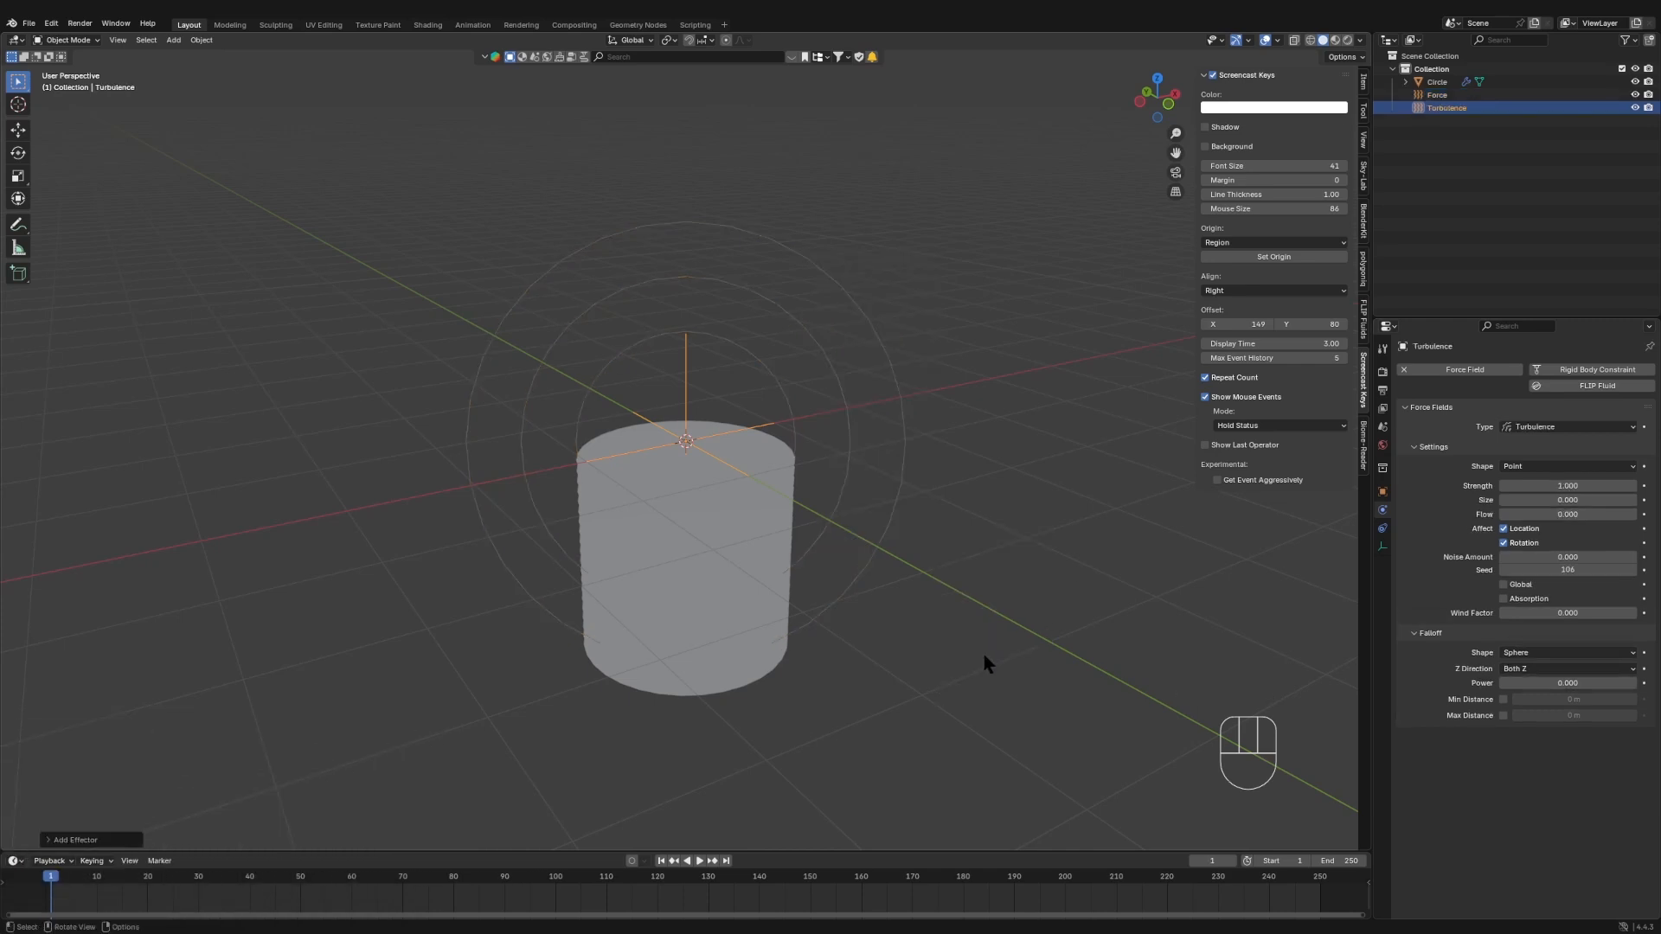
click(1581, 498)
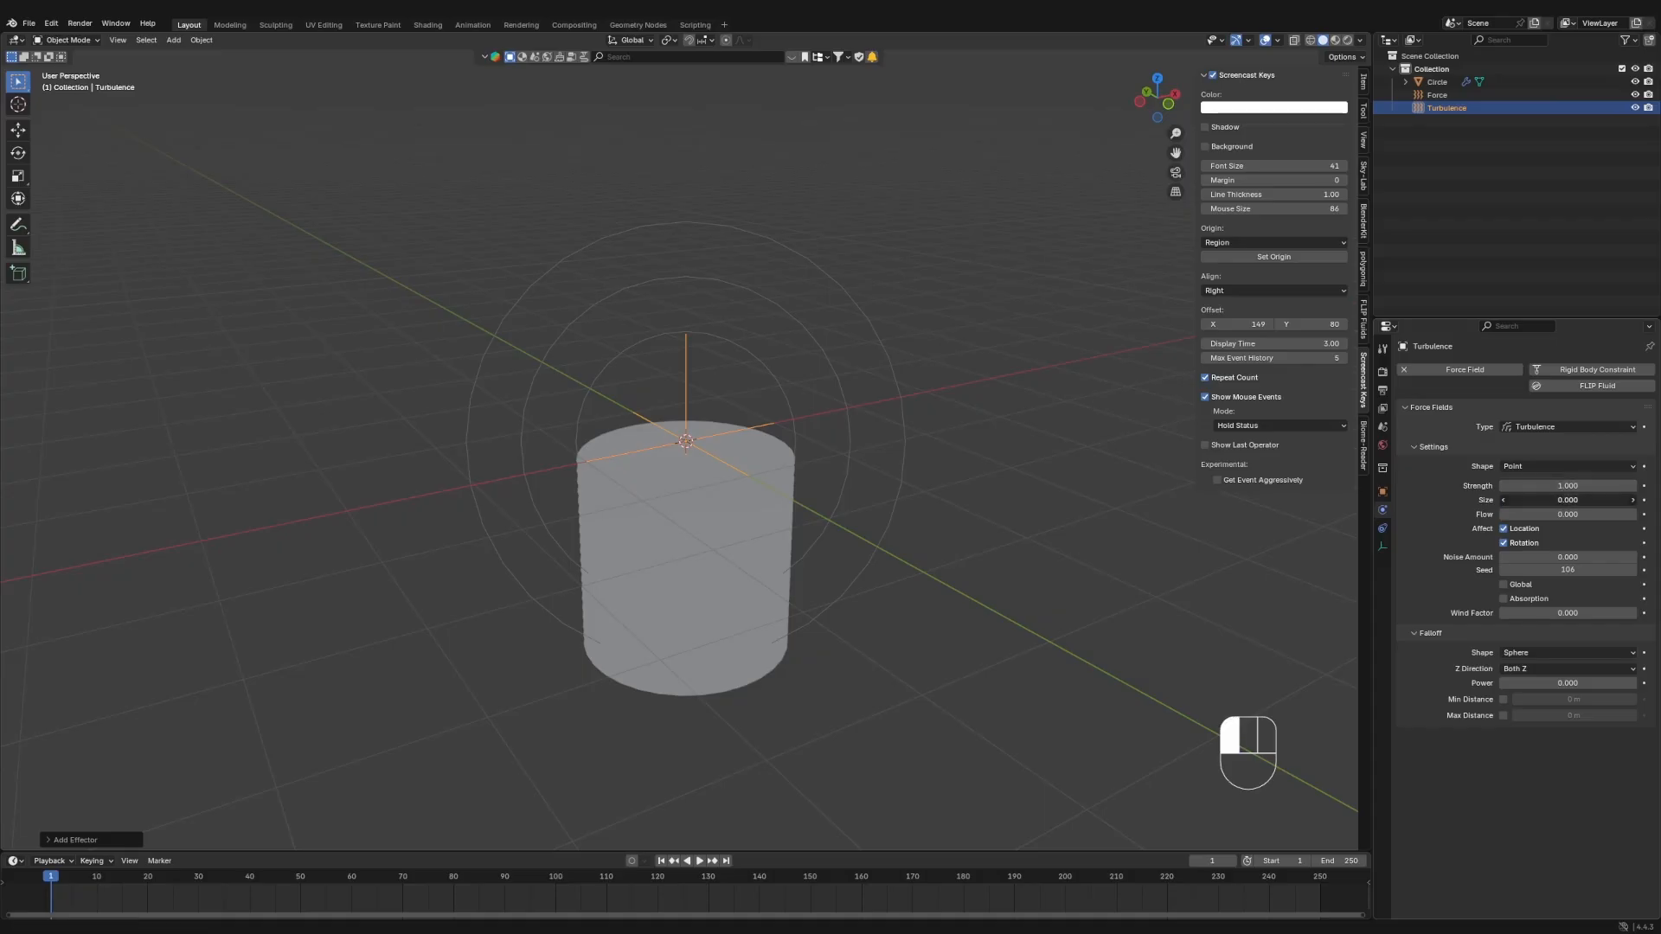
text(.67)
key(Return)
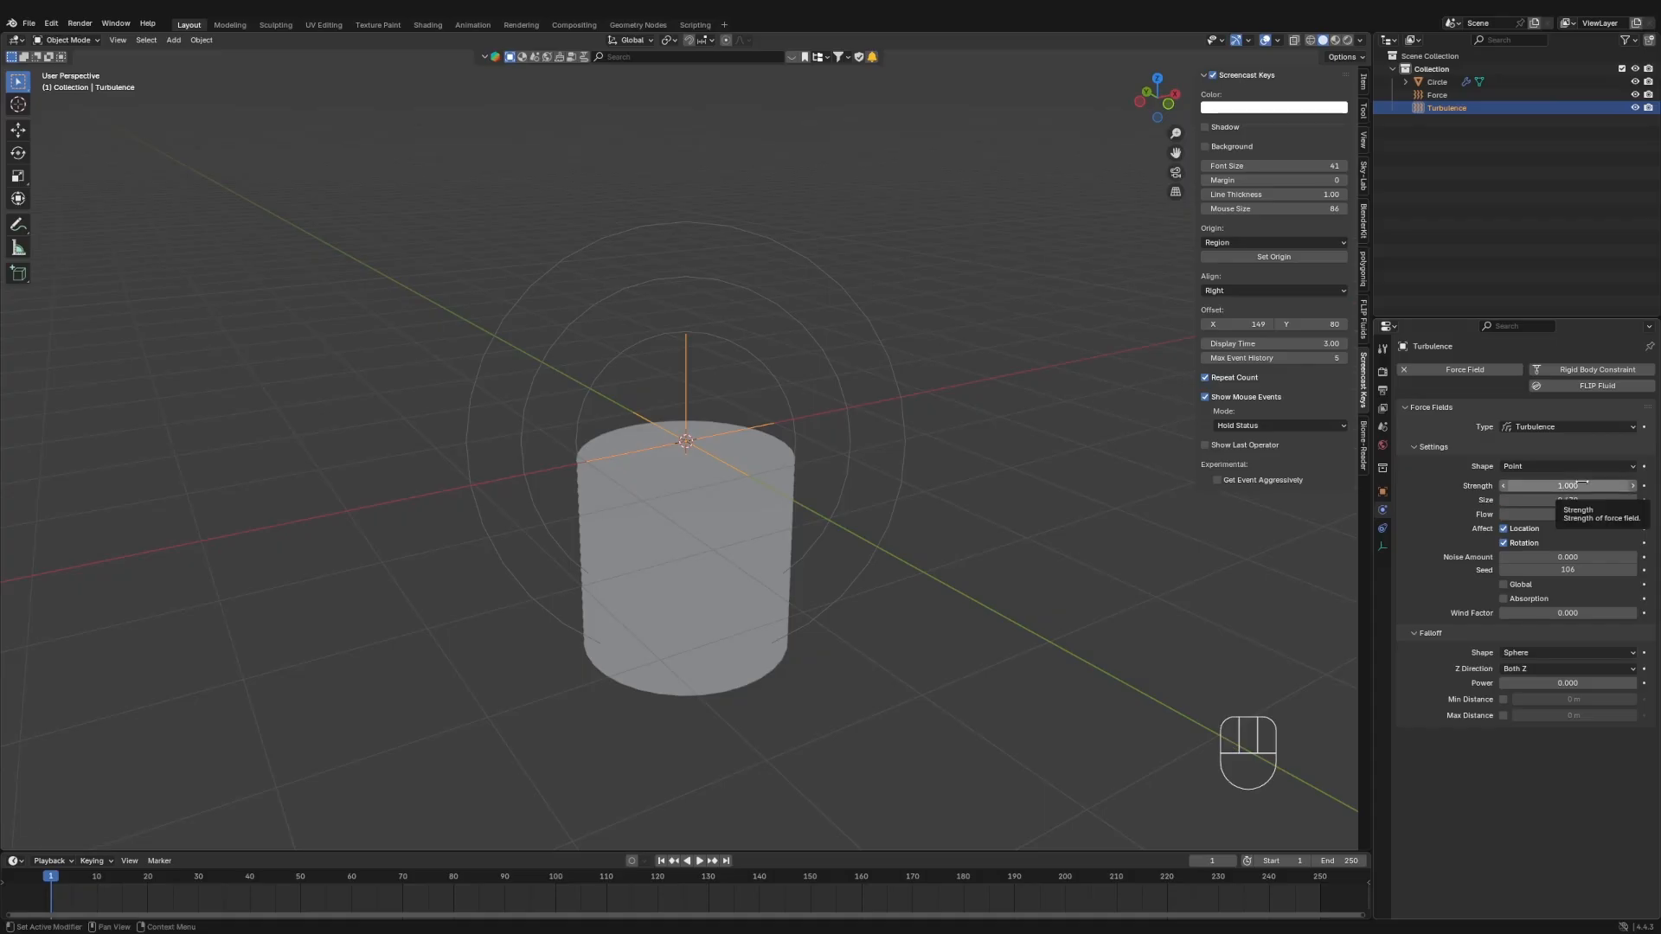
click(1582, 482)
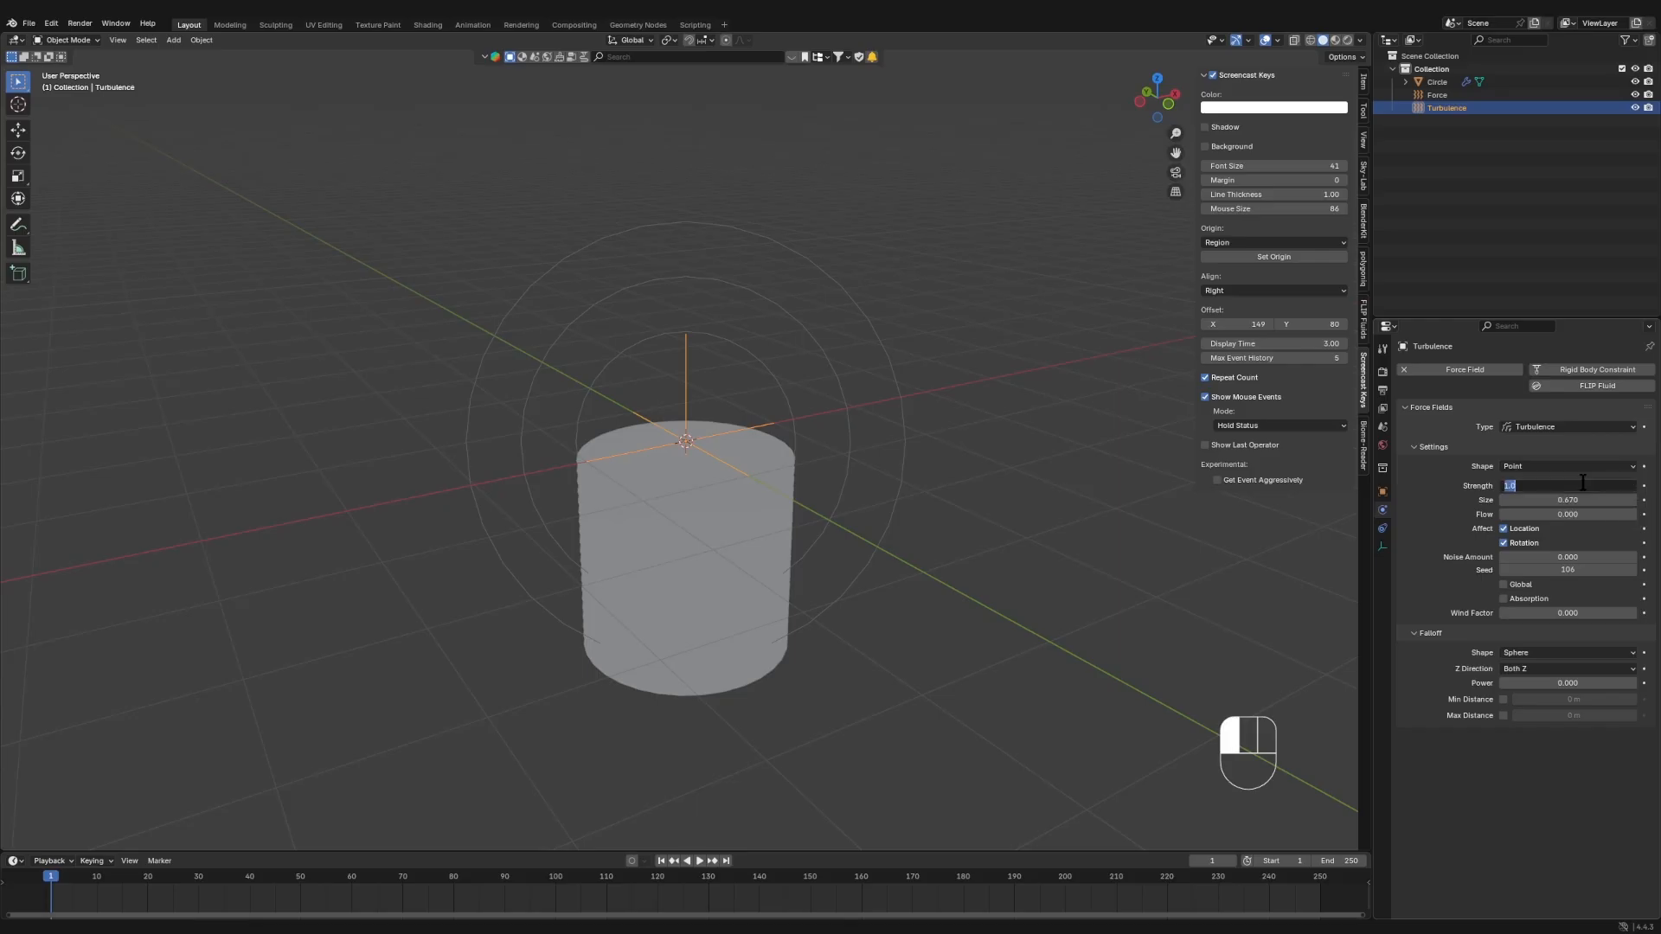
text(600)
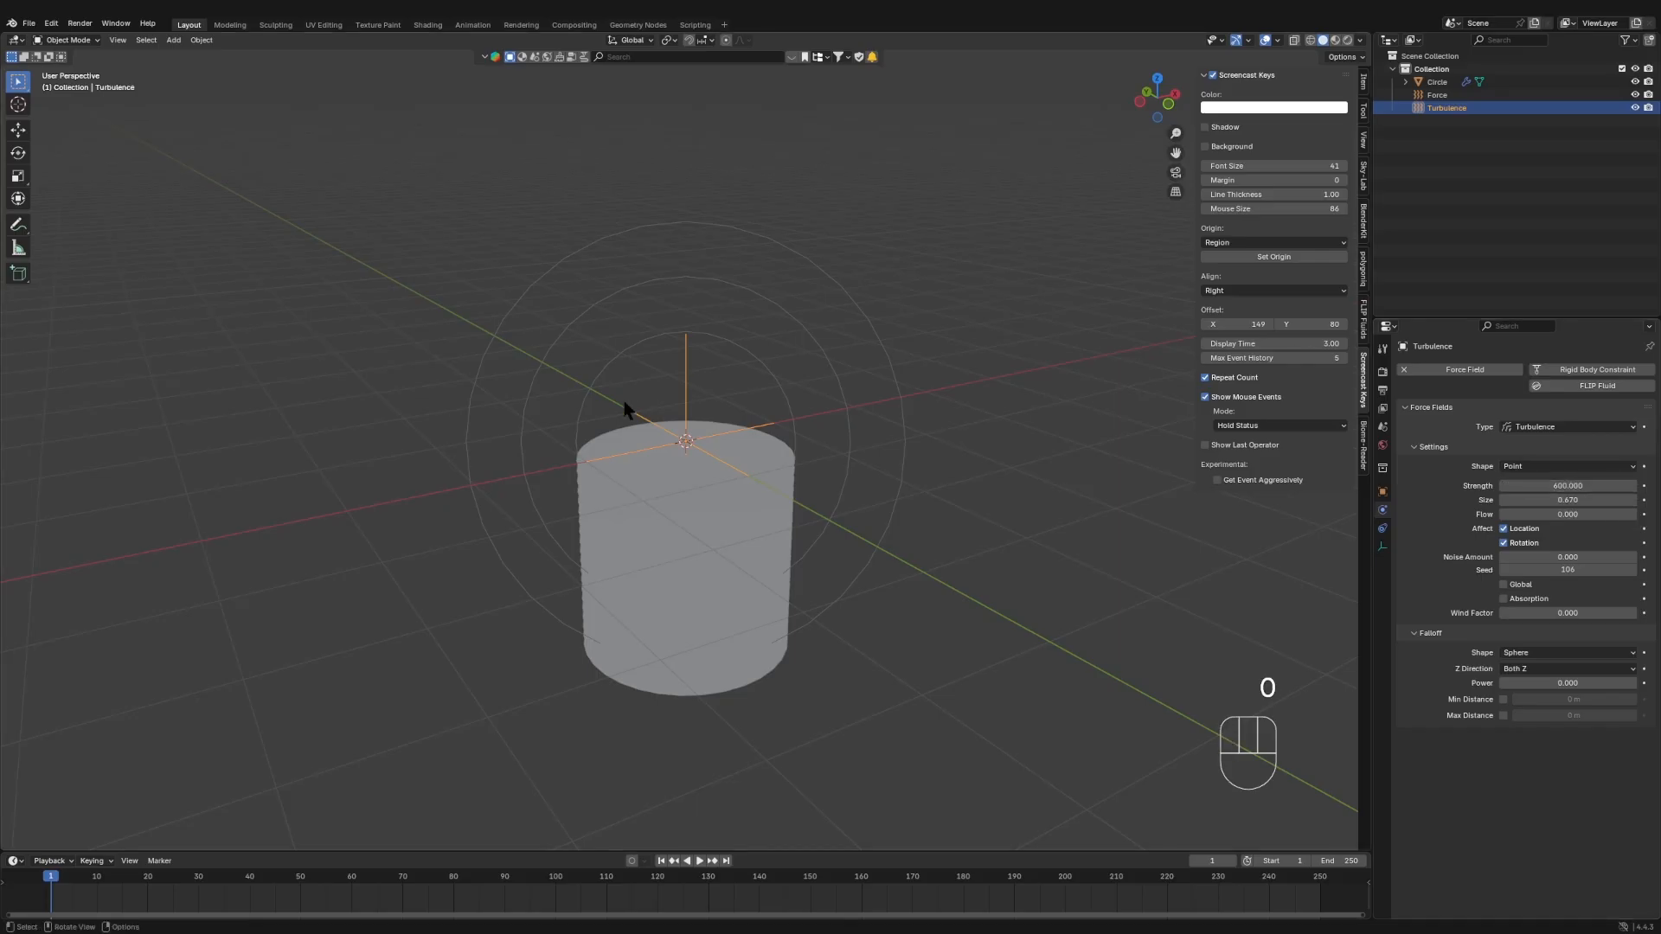
- Play the simulation to inspect the turbulence's effect on the circle stack up close, and check the Force field's settings
key(space)
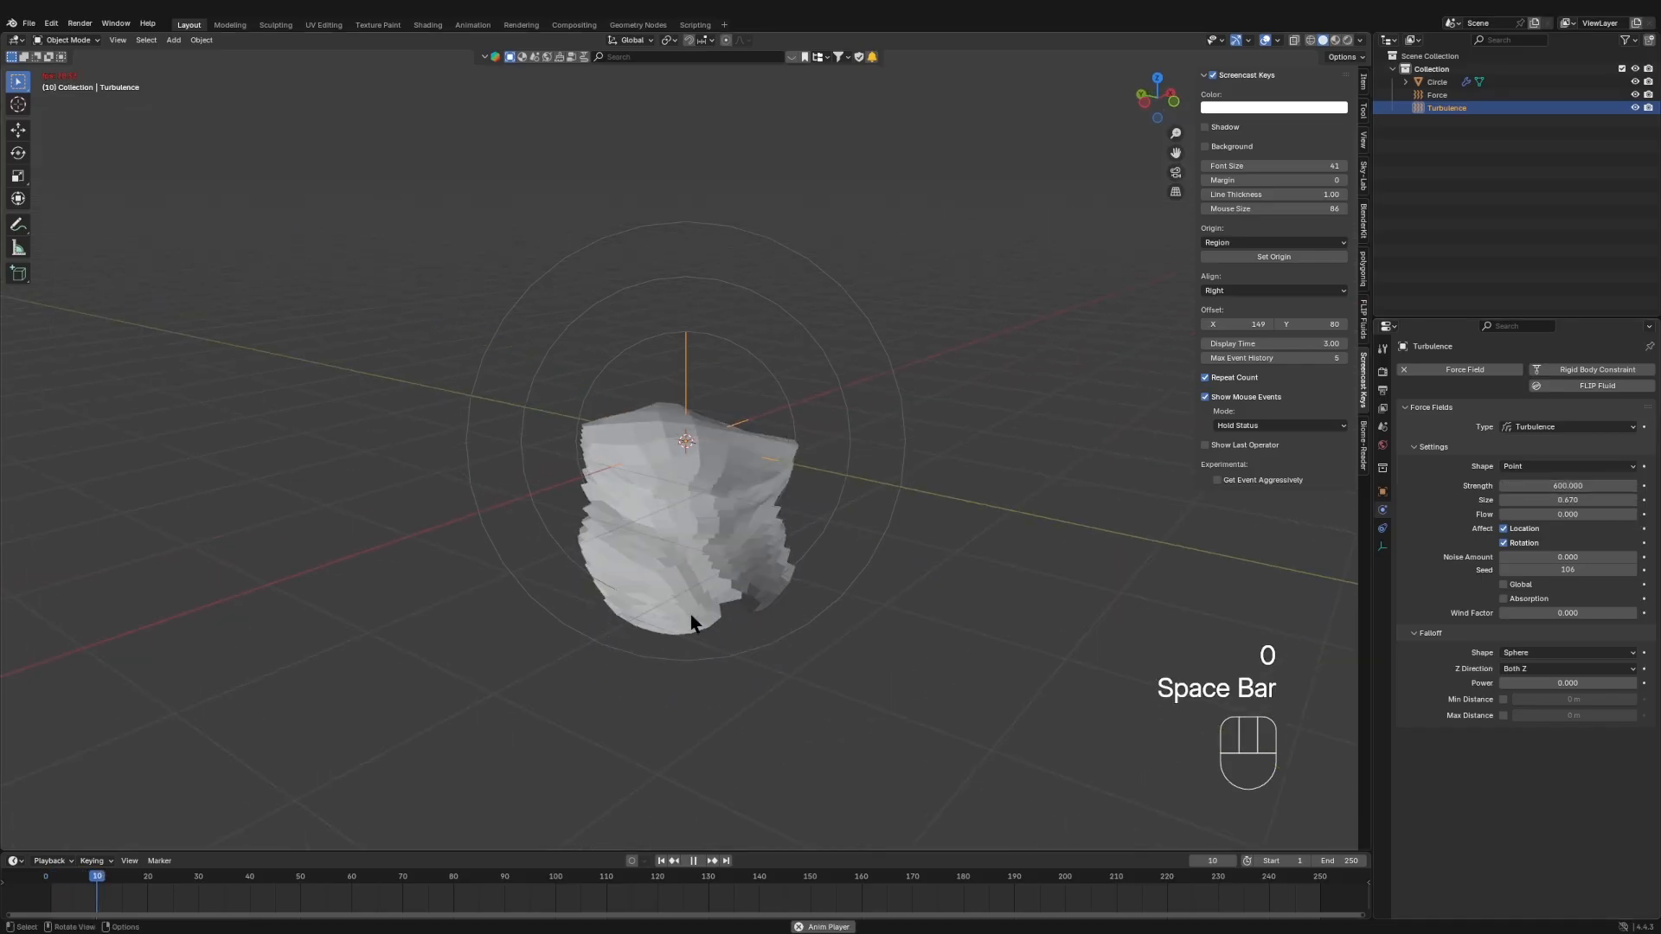
middle_drag(692, 616, 707, 413)
mouse_move(852, 512)
middle_down()
mouse_move(763, 504)
mouse_move(885, 512)
middle_up()
scroll(761, 504, up, 5)
key(space)
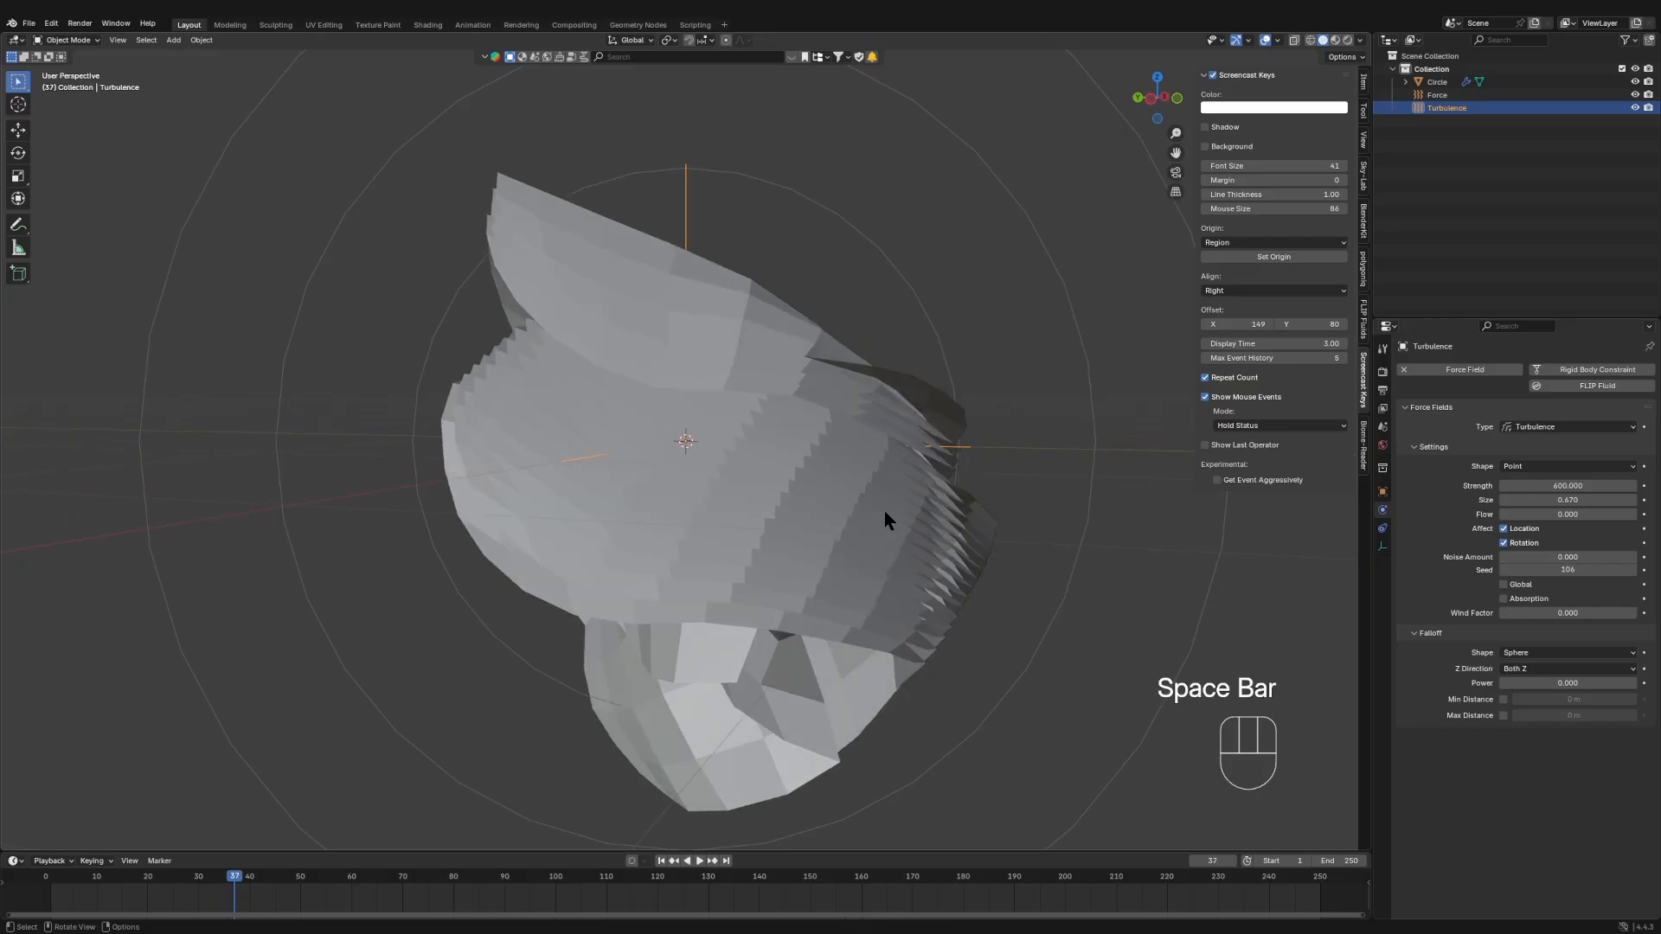
click(1430, 96)
click(1535, 128)
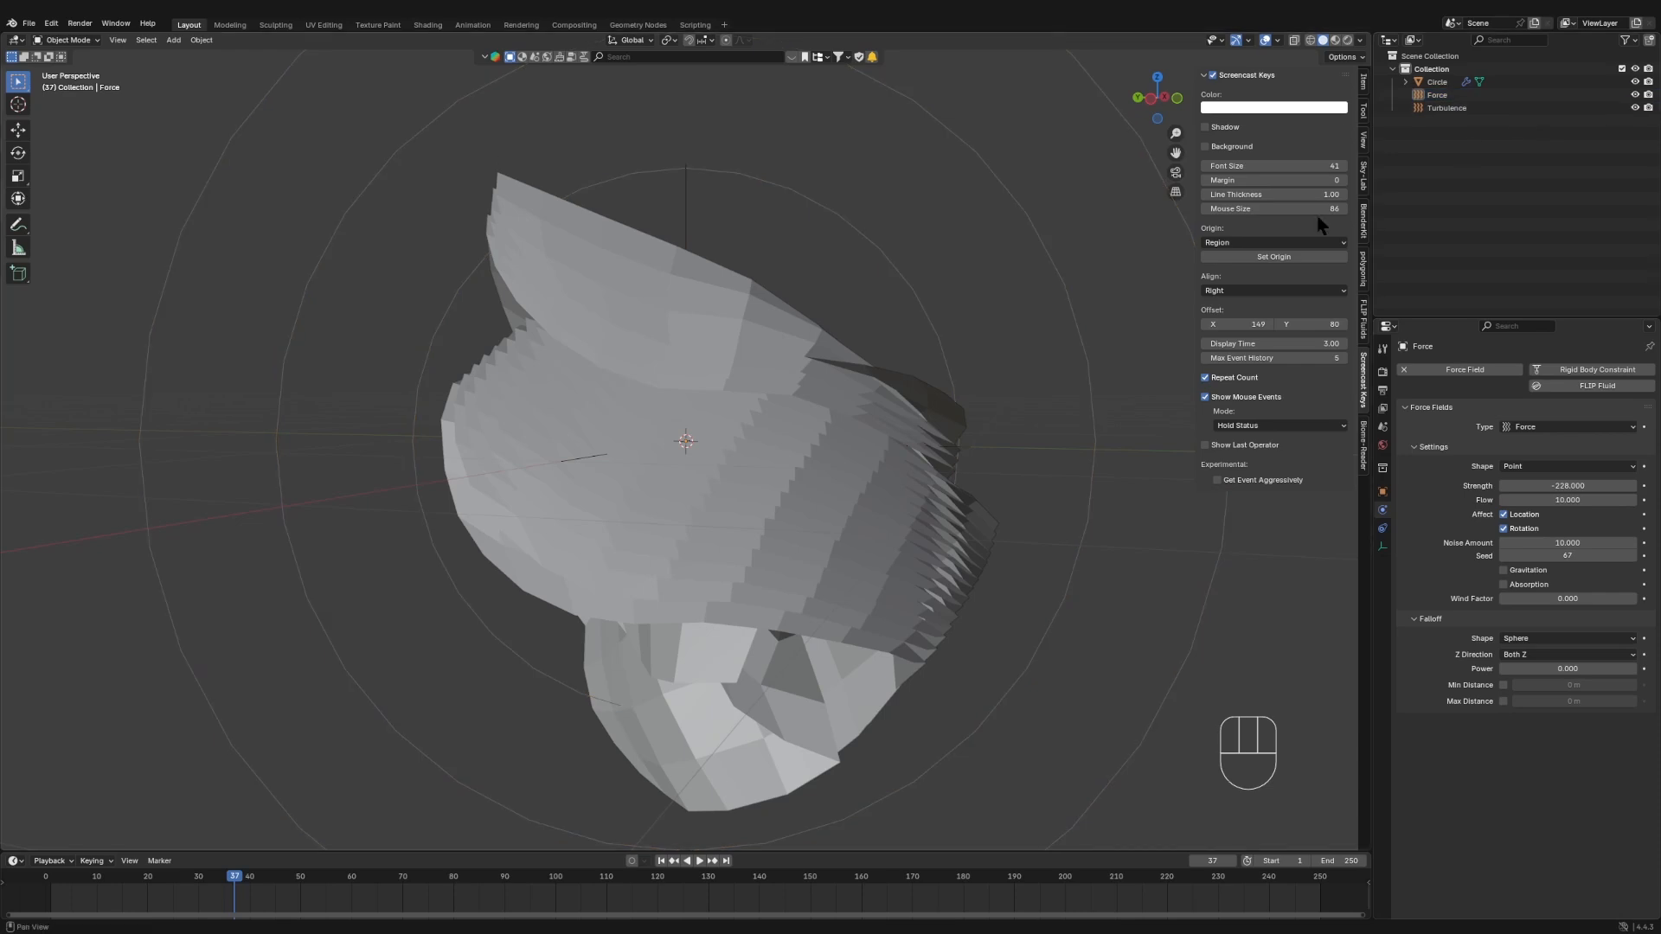
- Add a Vortex force field at the origin and rotate it 90 degrees around the X axis
scroll(760, 370, down, 6)
middle_drag(686, 460, 844, 511)
key(shift+a)
mouse_move(822, 469)
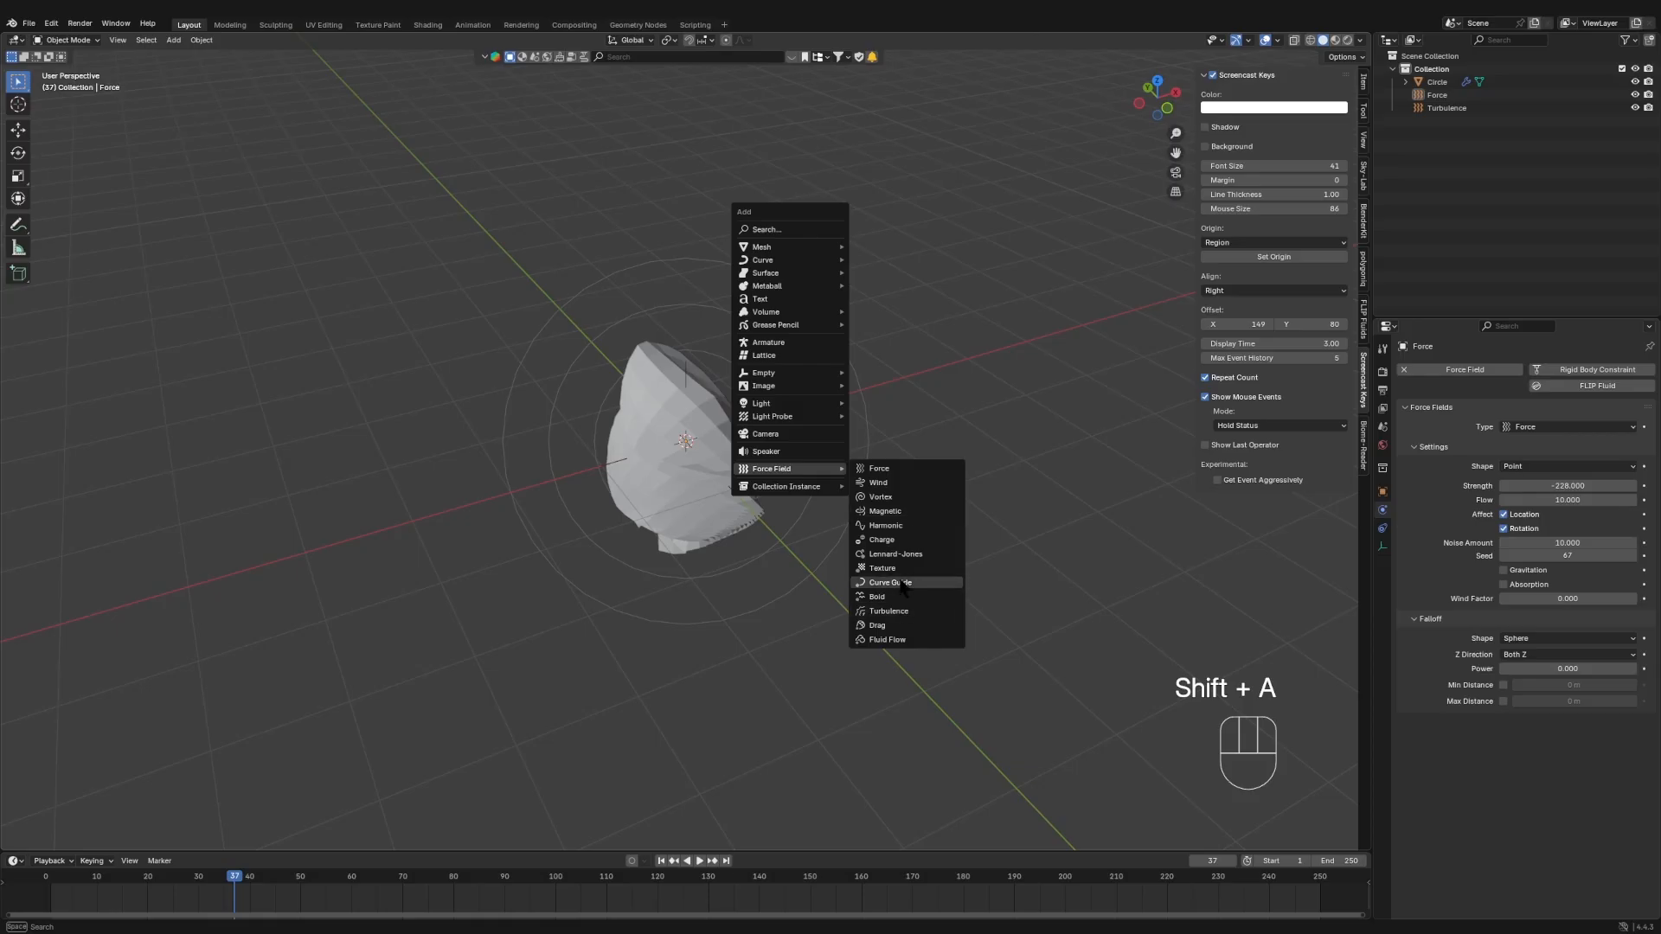
click(906, 497)
middle_drag(699, 571, 772, 514)
key(r)
key(c)
key(x)
key(9)
key(0)
key(Return)
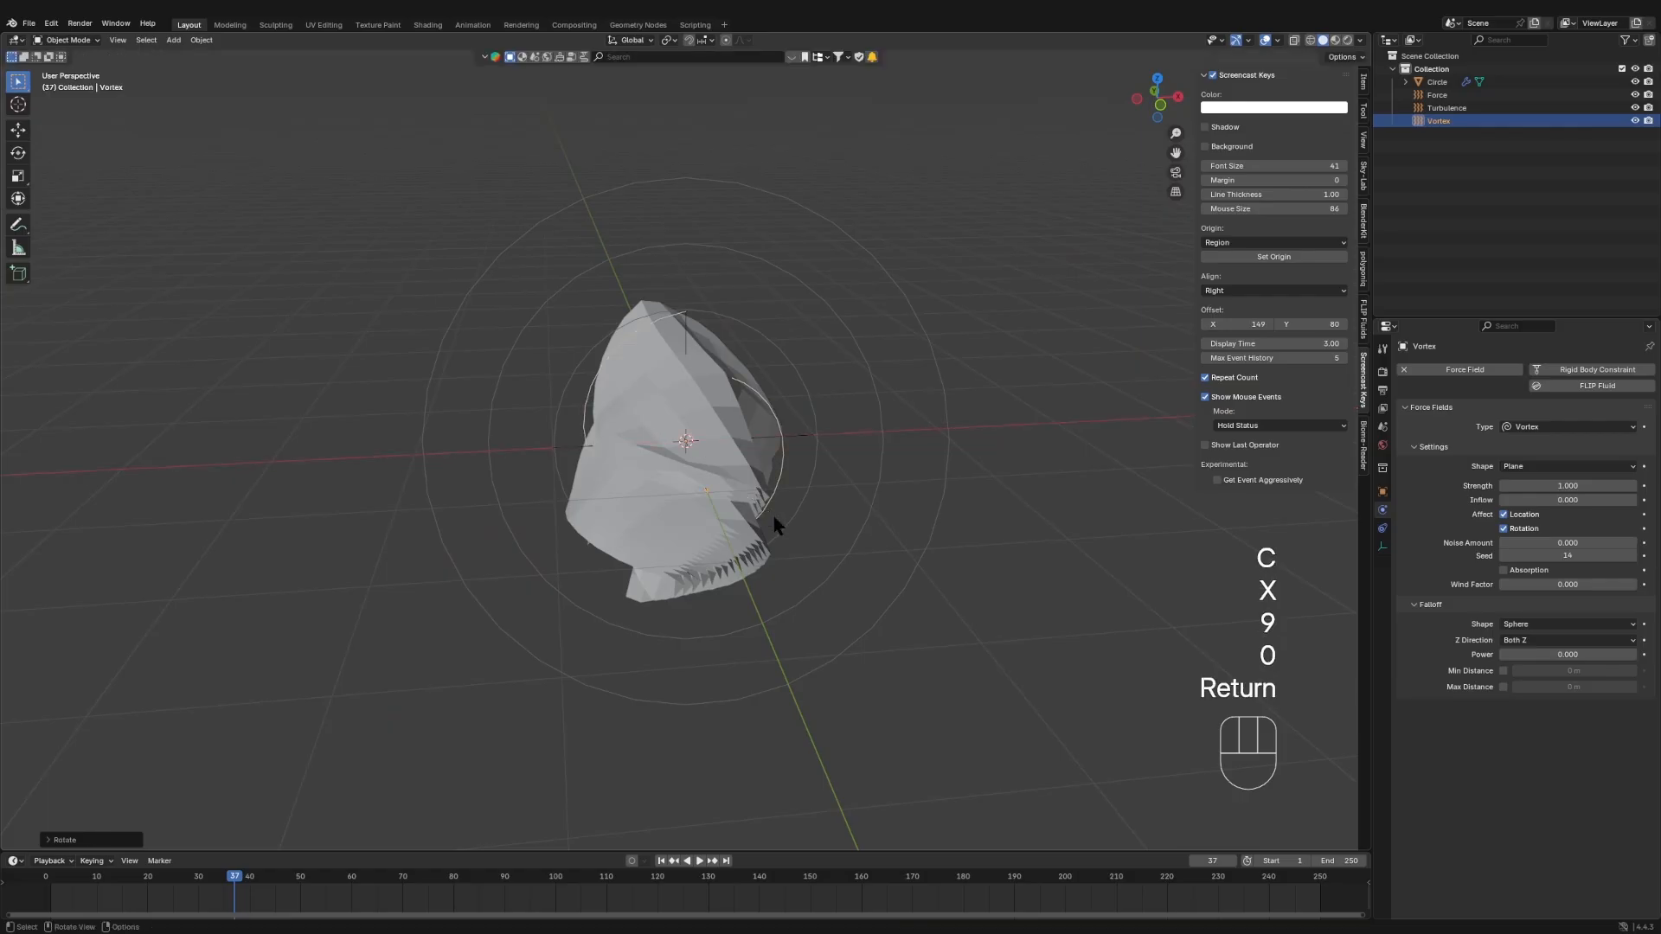
- Set the Vortex field's strength to 450 and its shape to Point, matching the Turbulence and Force fields
click(1572, 483)
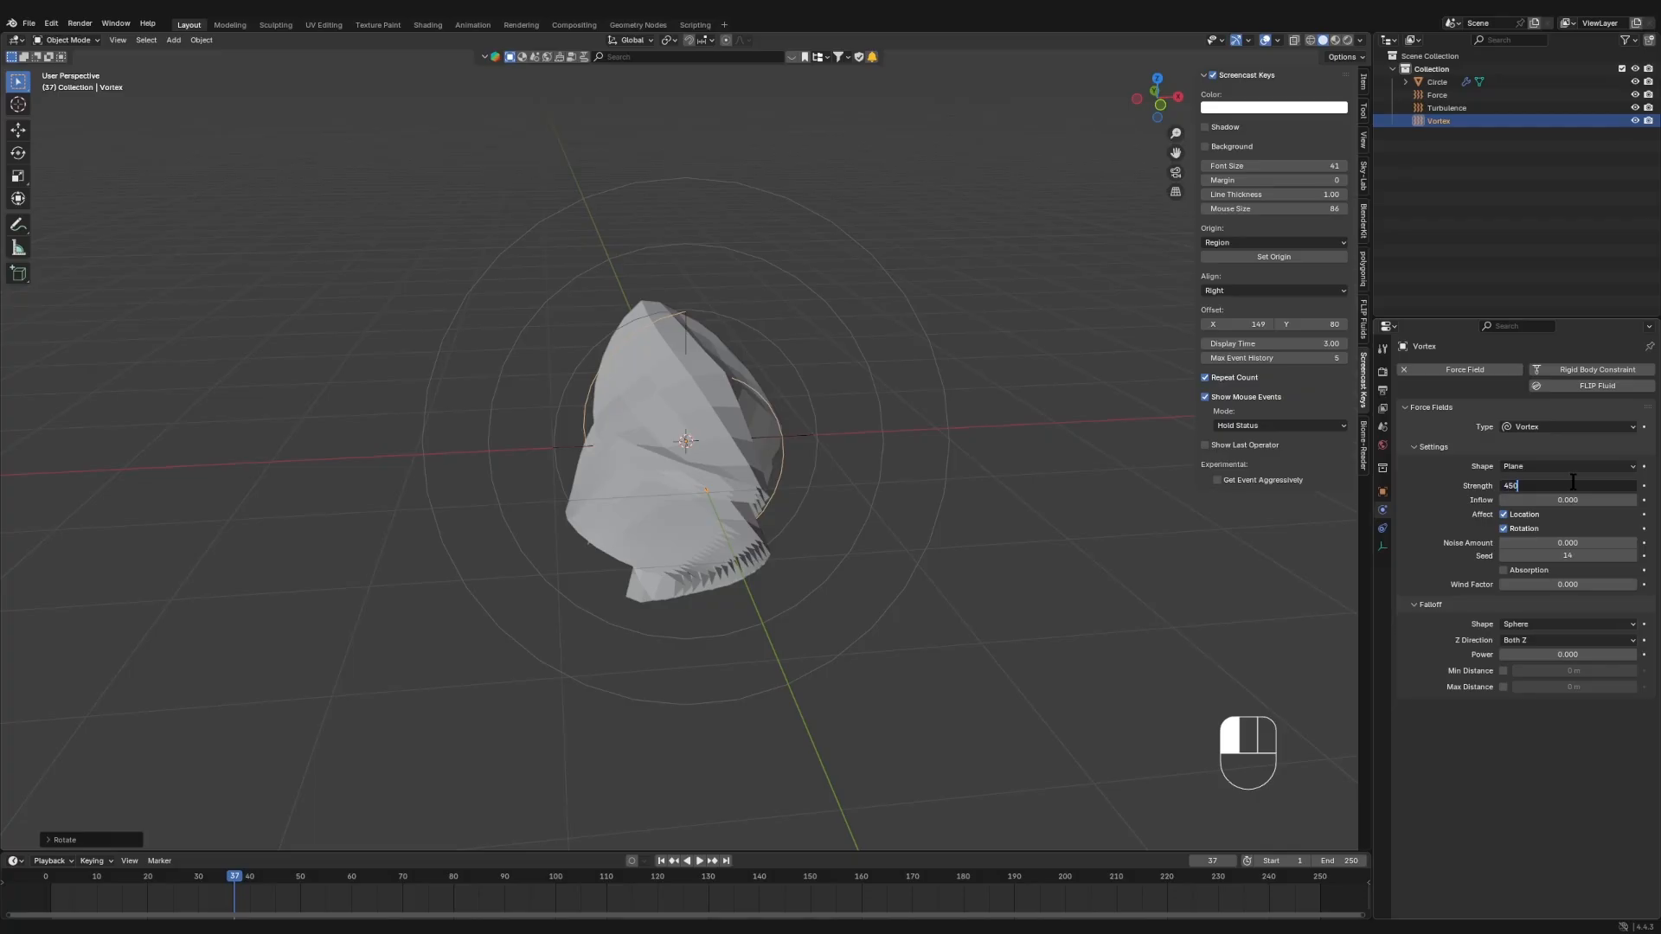
key(Return)
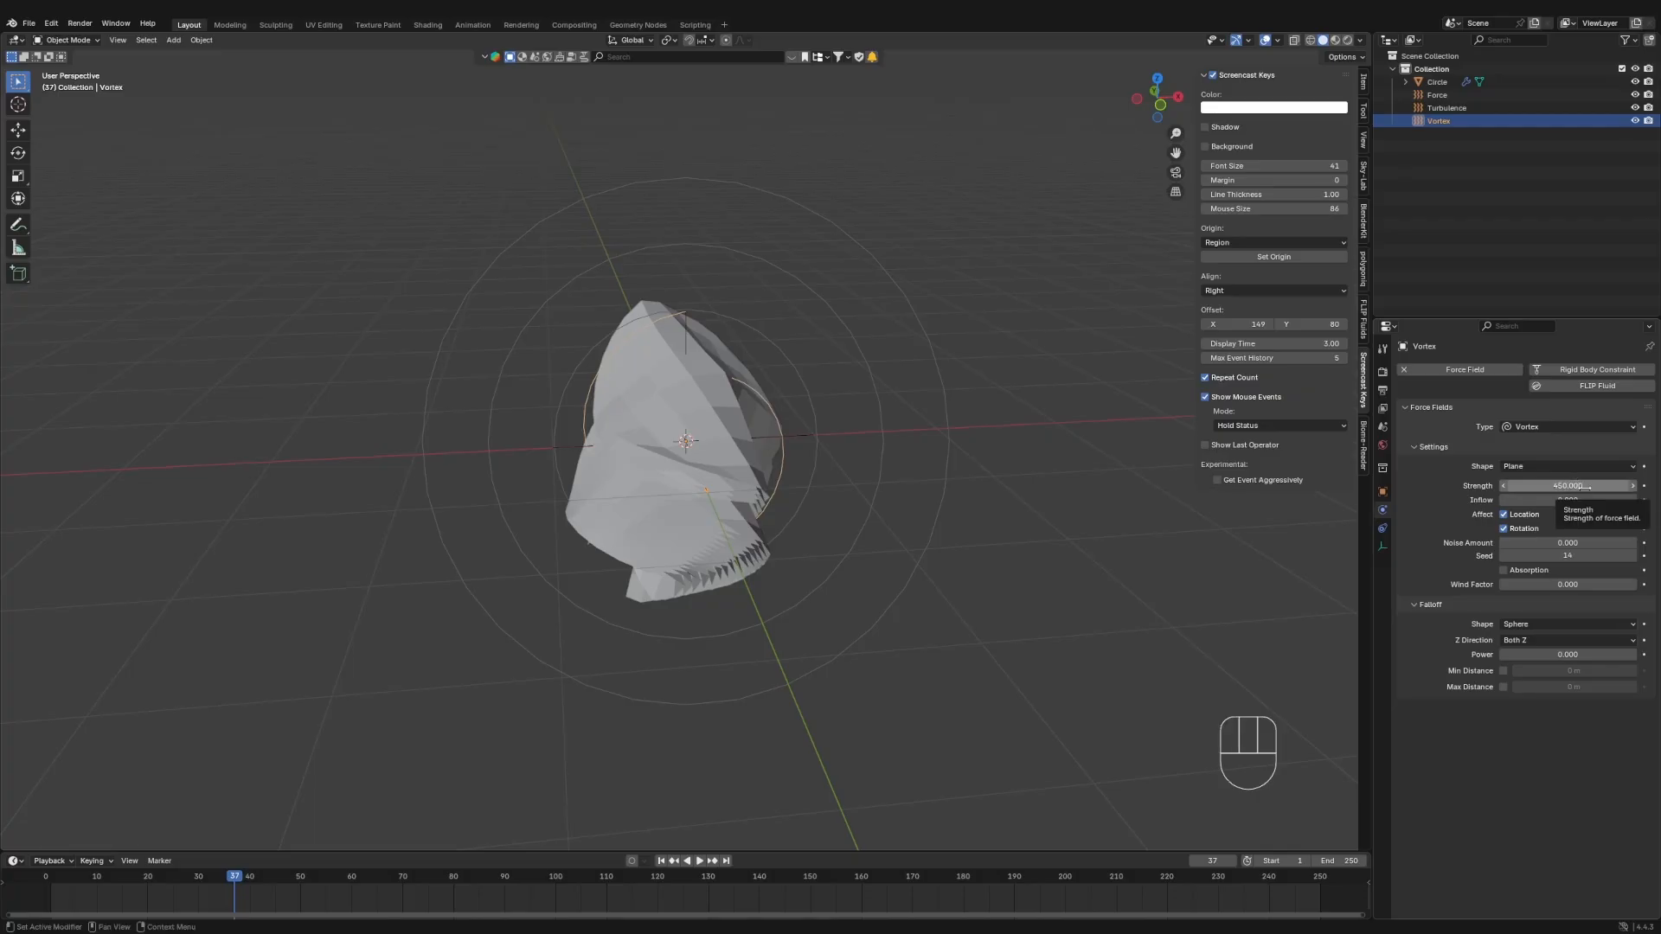
drag(1592, 467, 1544, 481)
click(1482, 106)
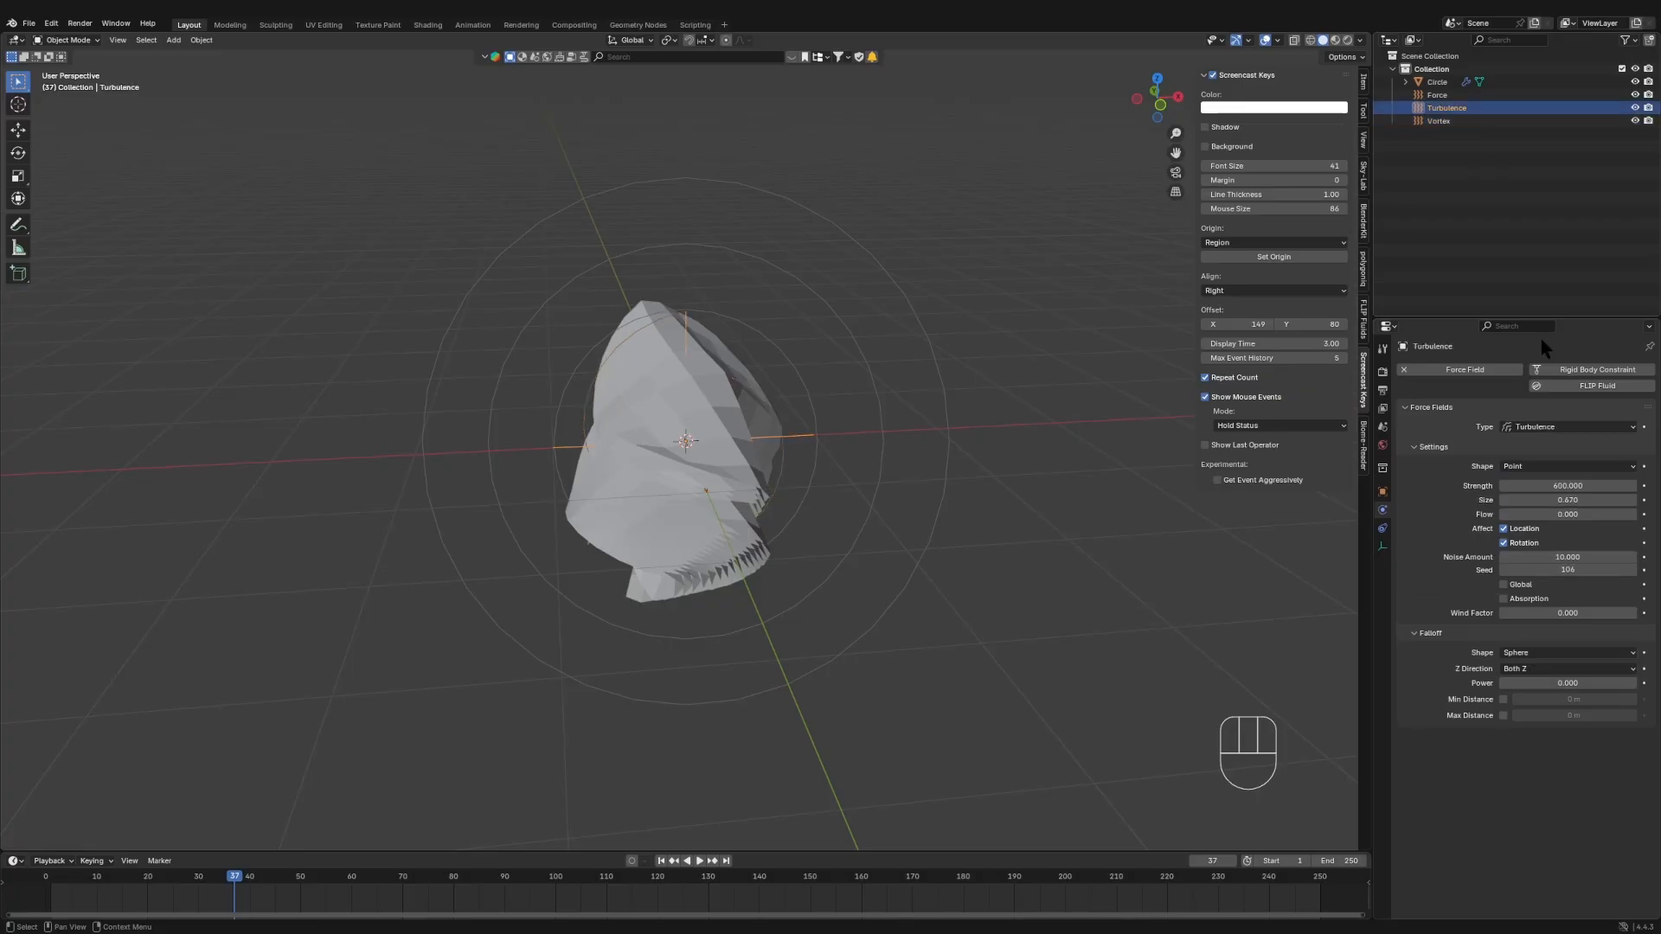
click(1438, 95)
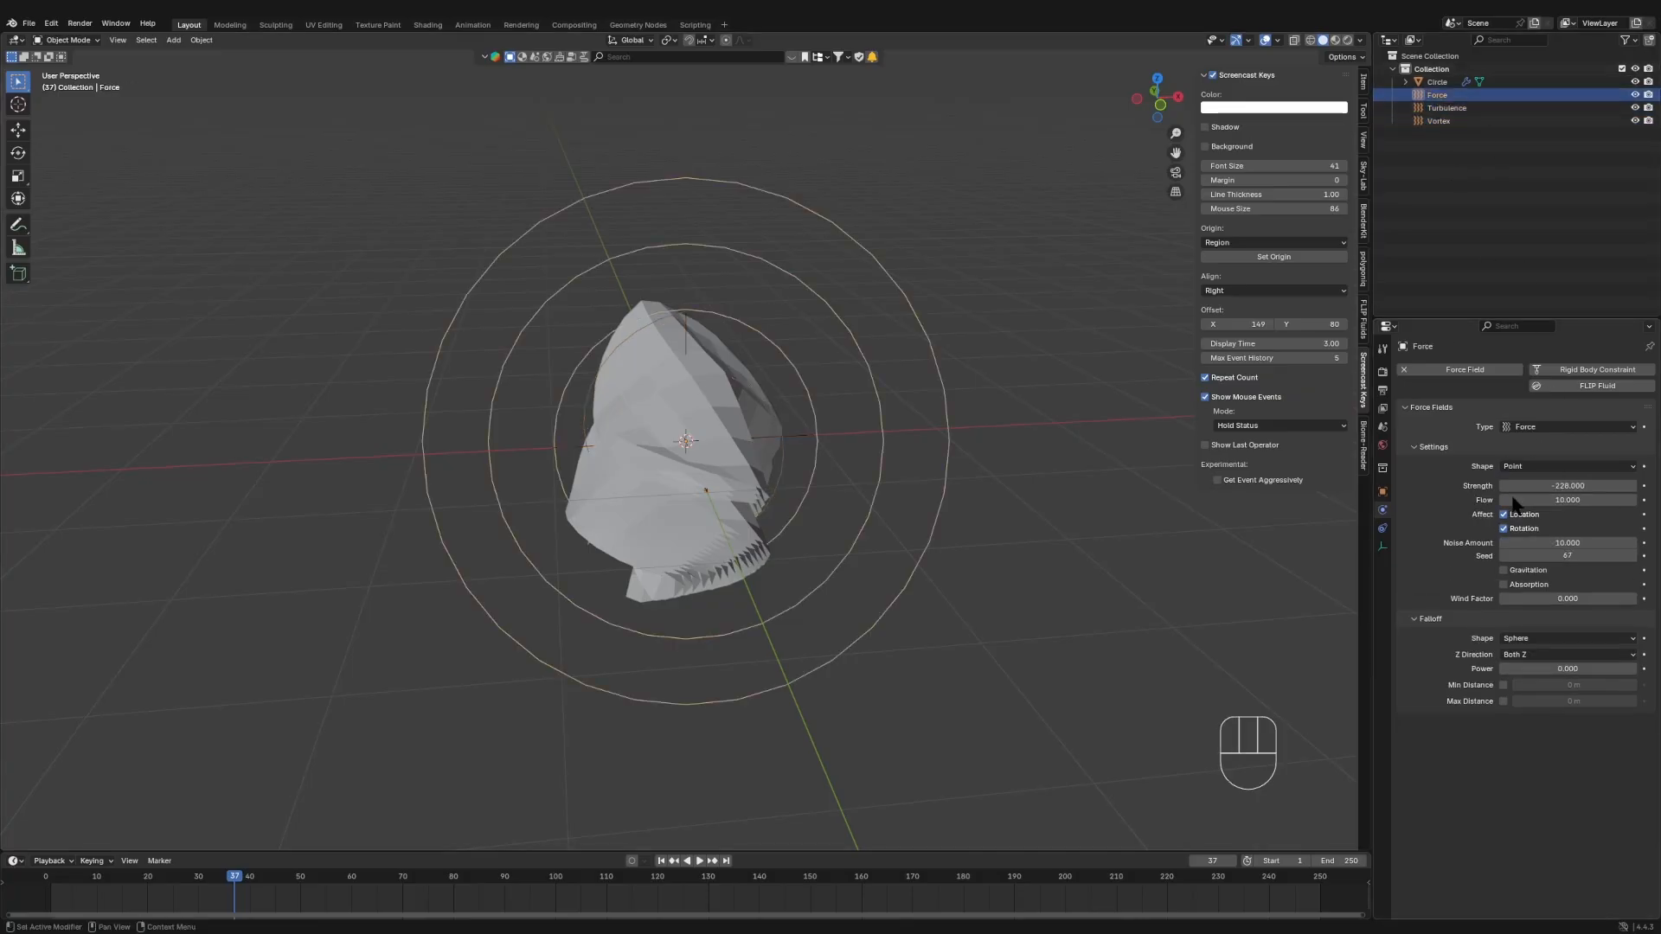
click(1439, 120)
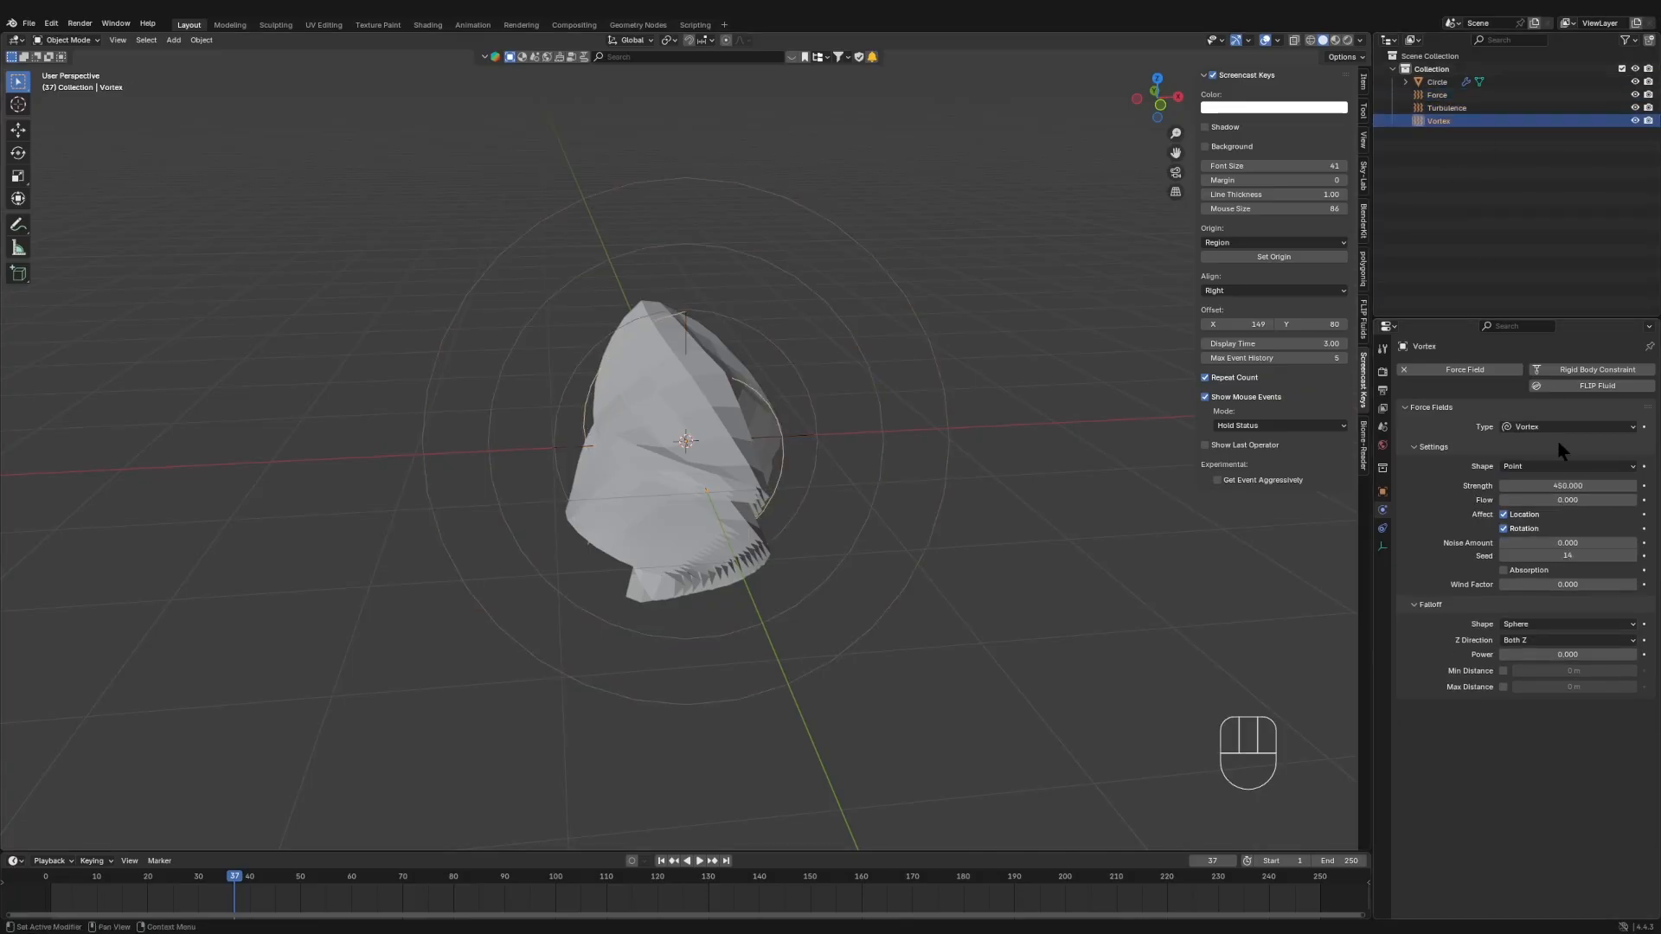
- Try the Plane shape for the Vortex field in a simulation run and restore the Point shape
drag(1554, 463, 1543, 509)
click(661, 860)
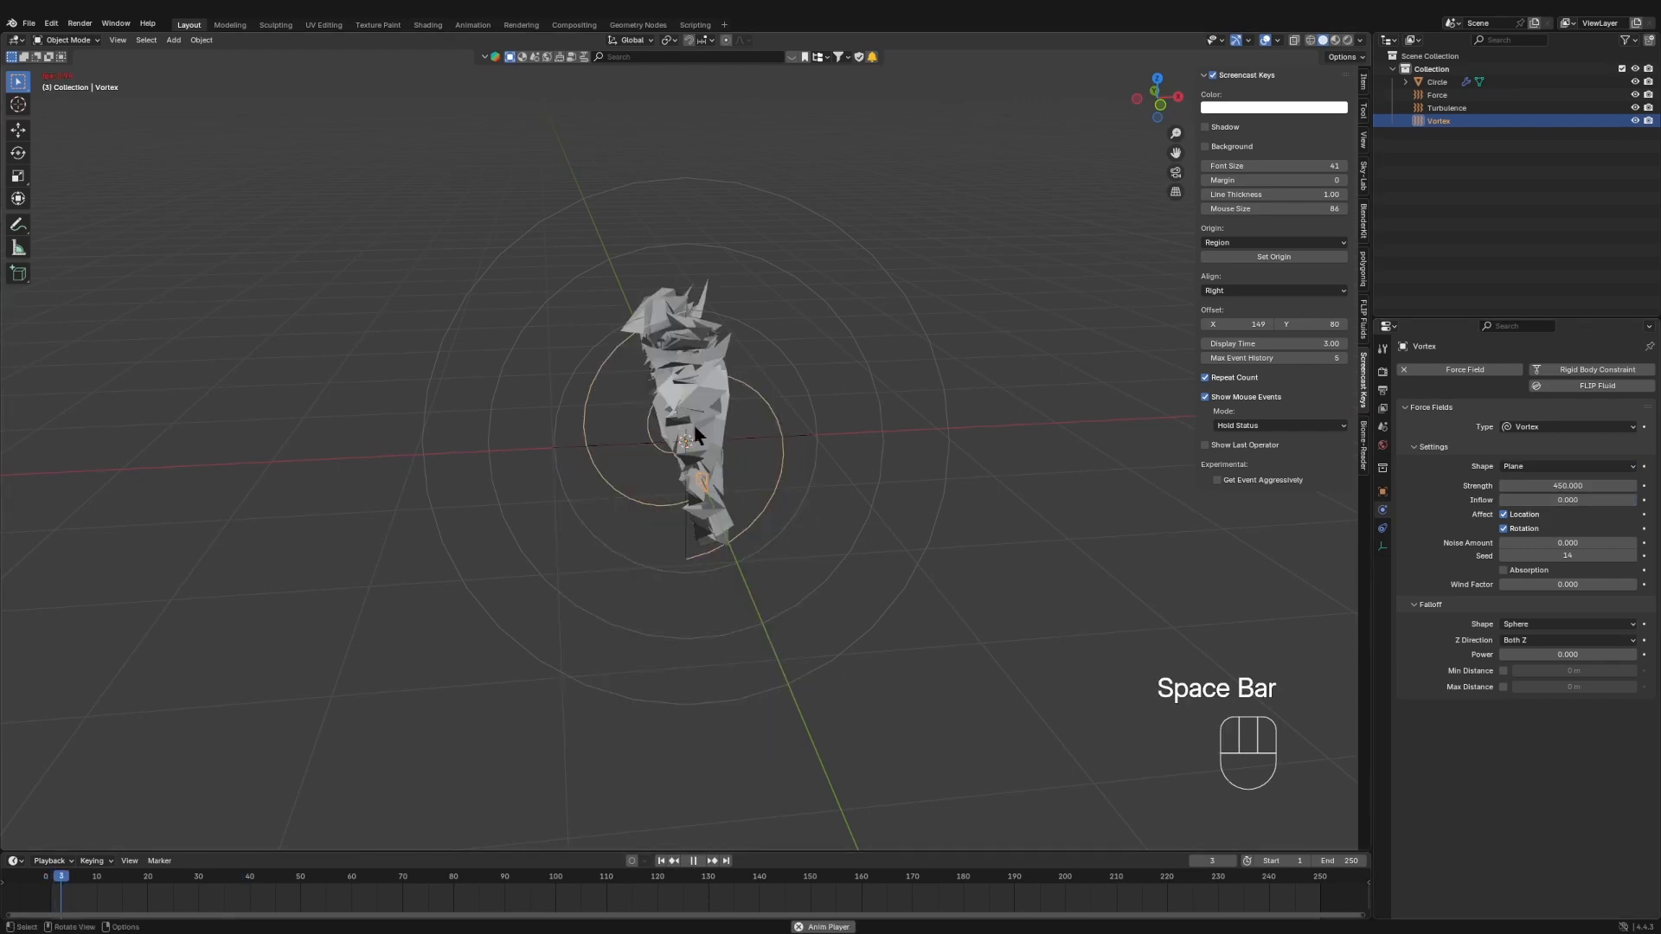
key(space)
middle_drag(695, 433, 1080, 534)
click(1525, 468)
click(1523, 476)
- Replay the simulation from the first frame to examine how the Point-shaped vortex moves the cloth
click(660, 860)
key(space)
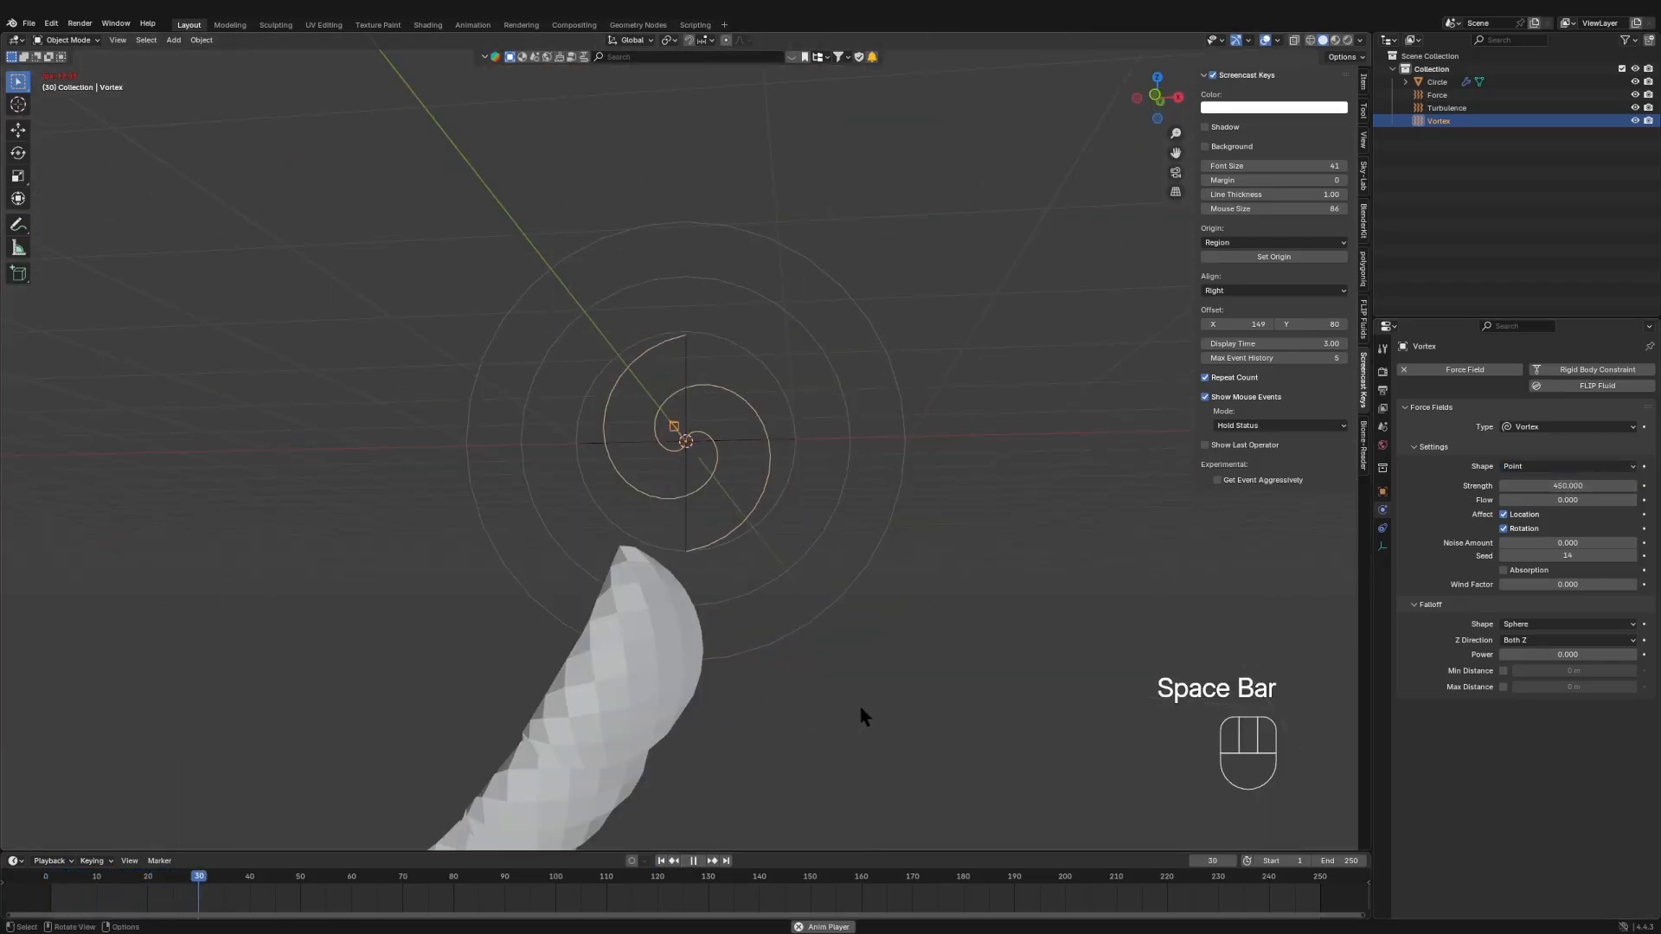
middle_drag(860, 714, 972, 719)
key(space)
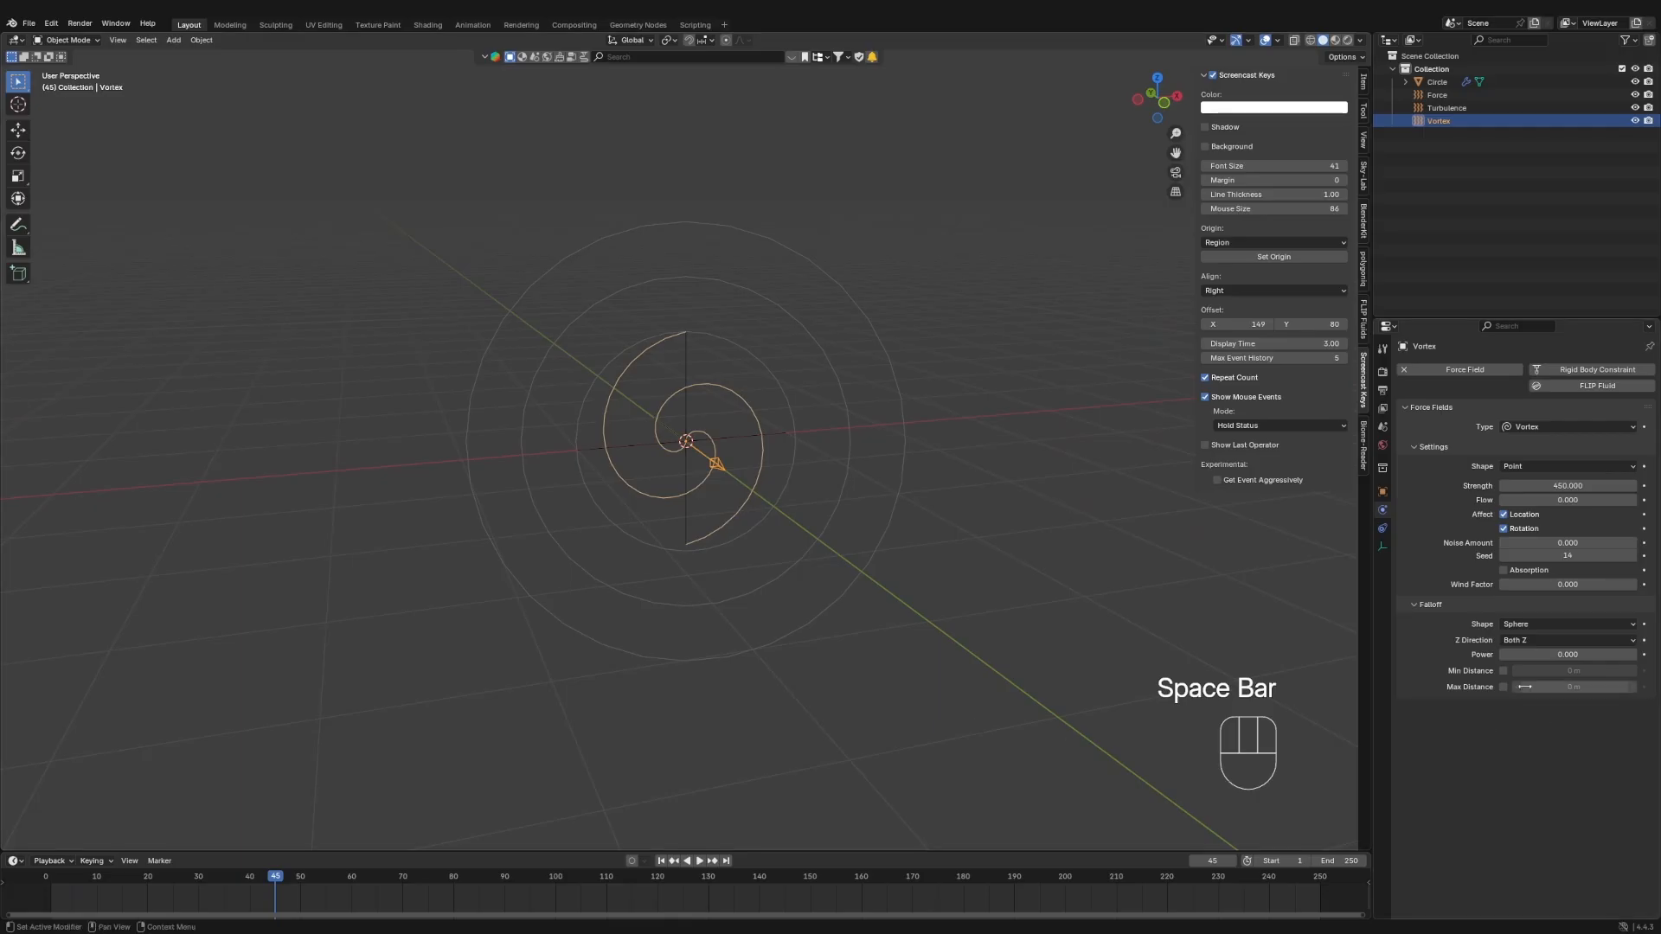
middle_drag(949, 430, 1301, 604)
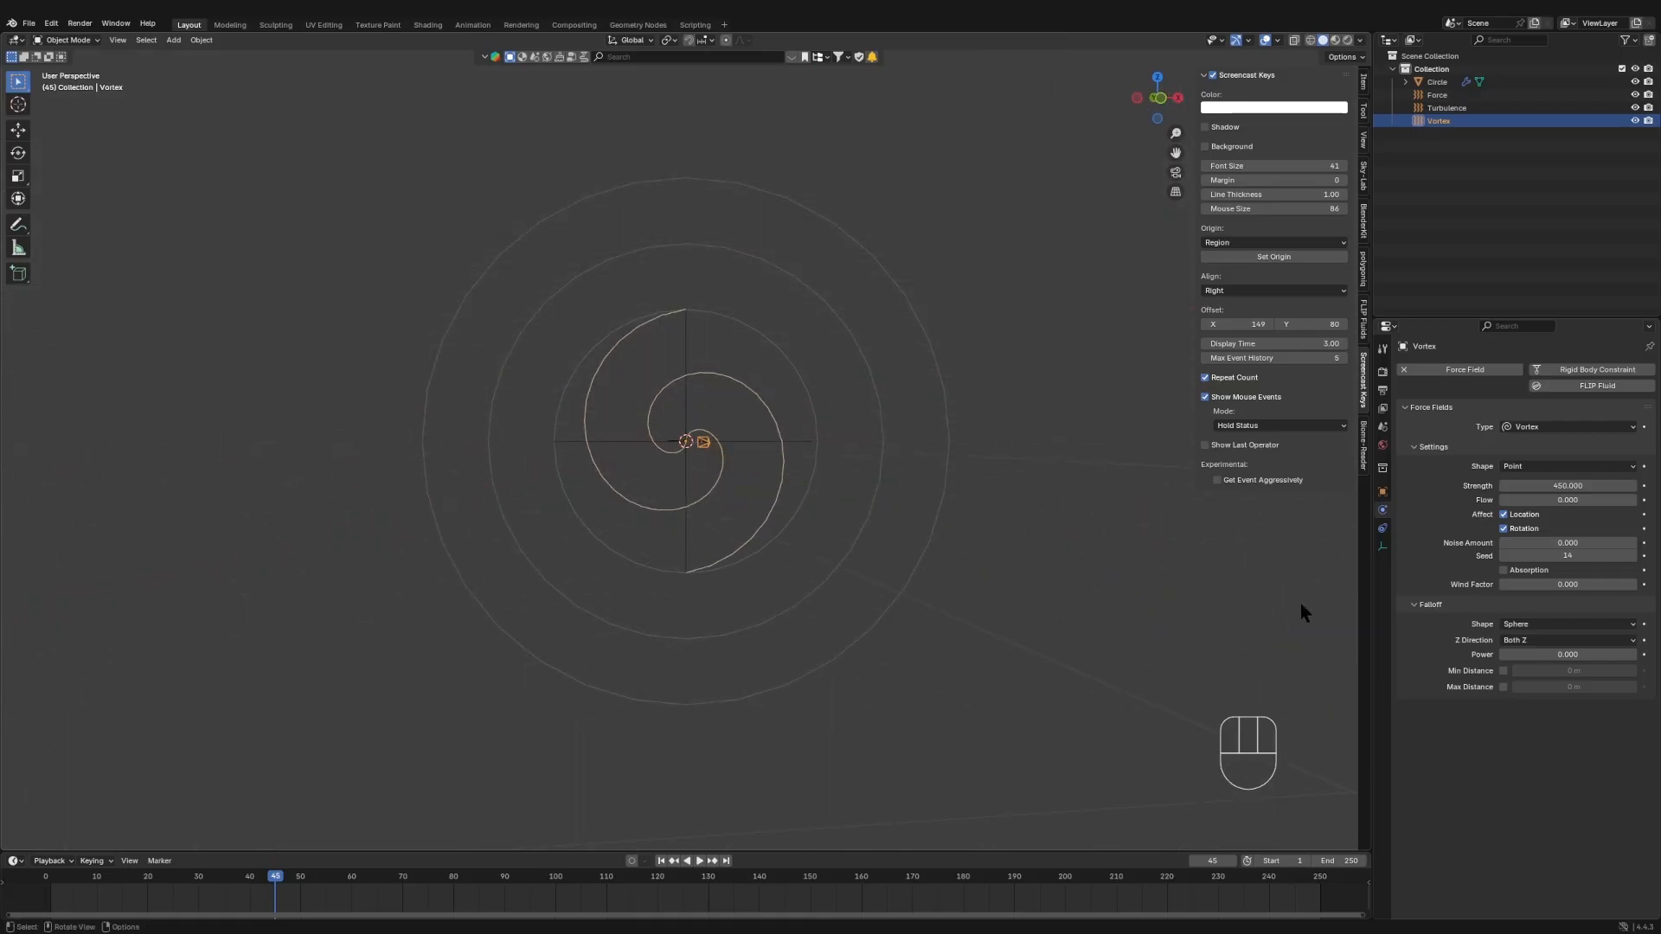
- Enable the Vortex field's minimum and maximum falloff distances and set the maximum to 0.84 m
click(1504, 686)
click(1504, 671)
click(1587, 688)
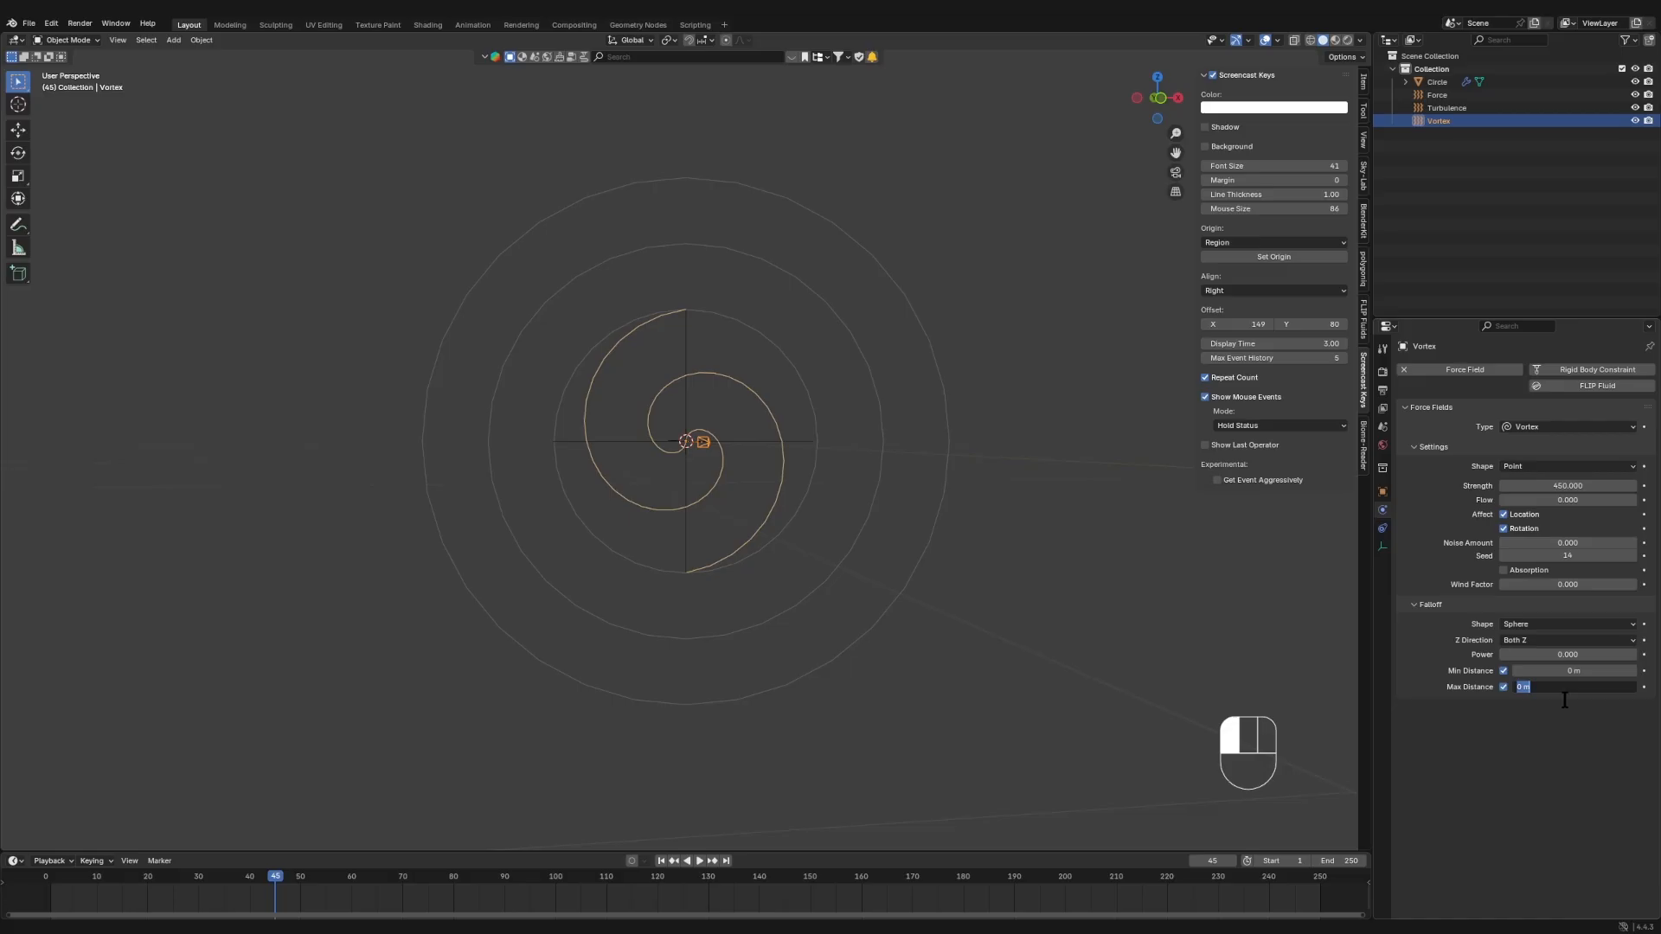
text(0.84)
key(Return)
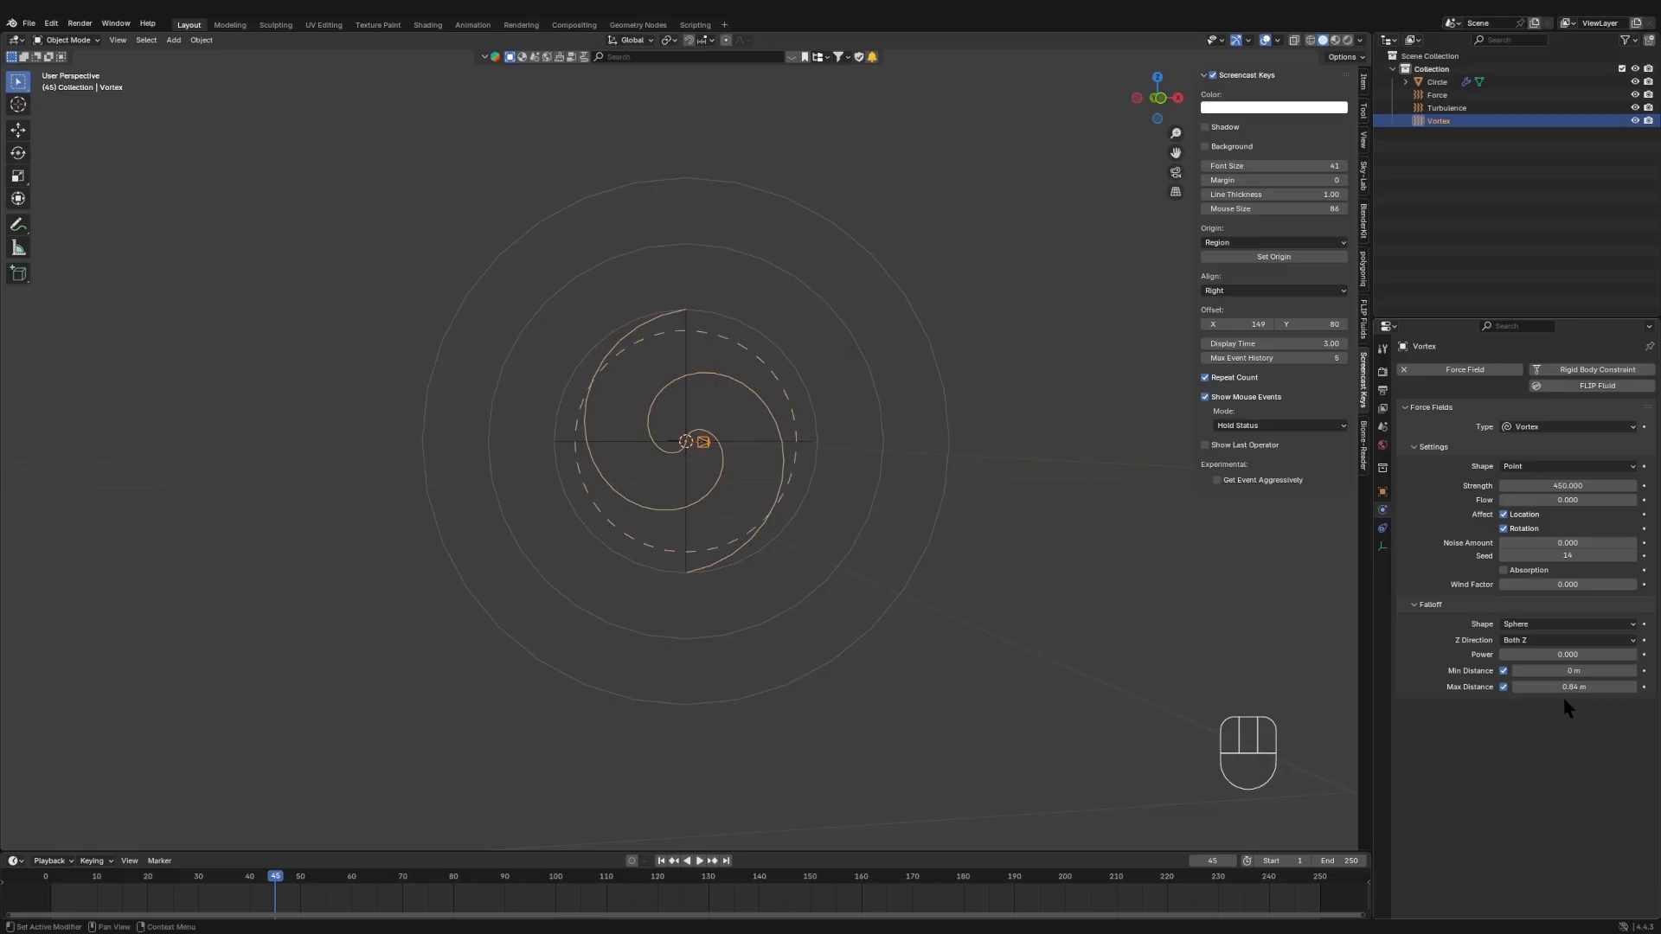
- Set the Vortex field's Noise Amount and Flow to 10 and play the simulation from the first frame
click(661, 861)
drag(1567, 545, 1635, 545)
drag(1567, 500, 1618, 500)
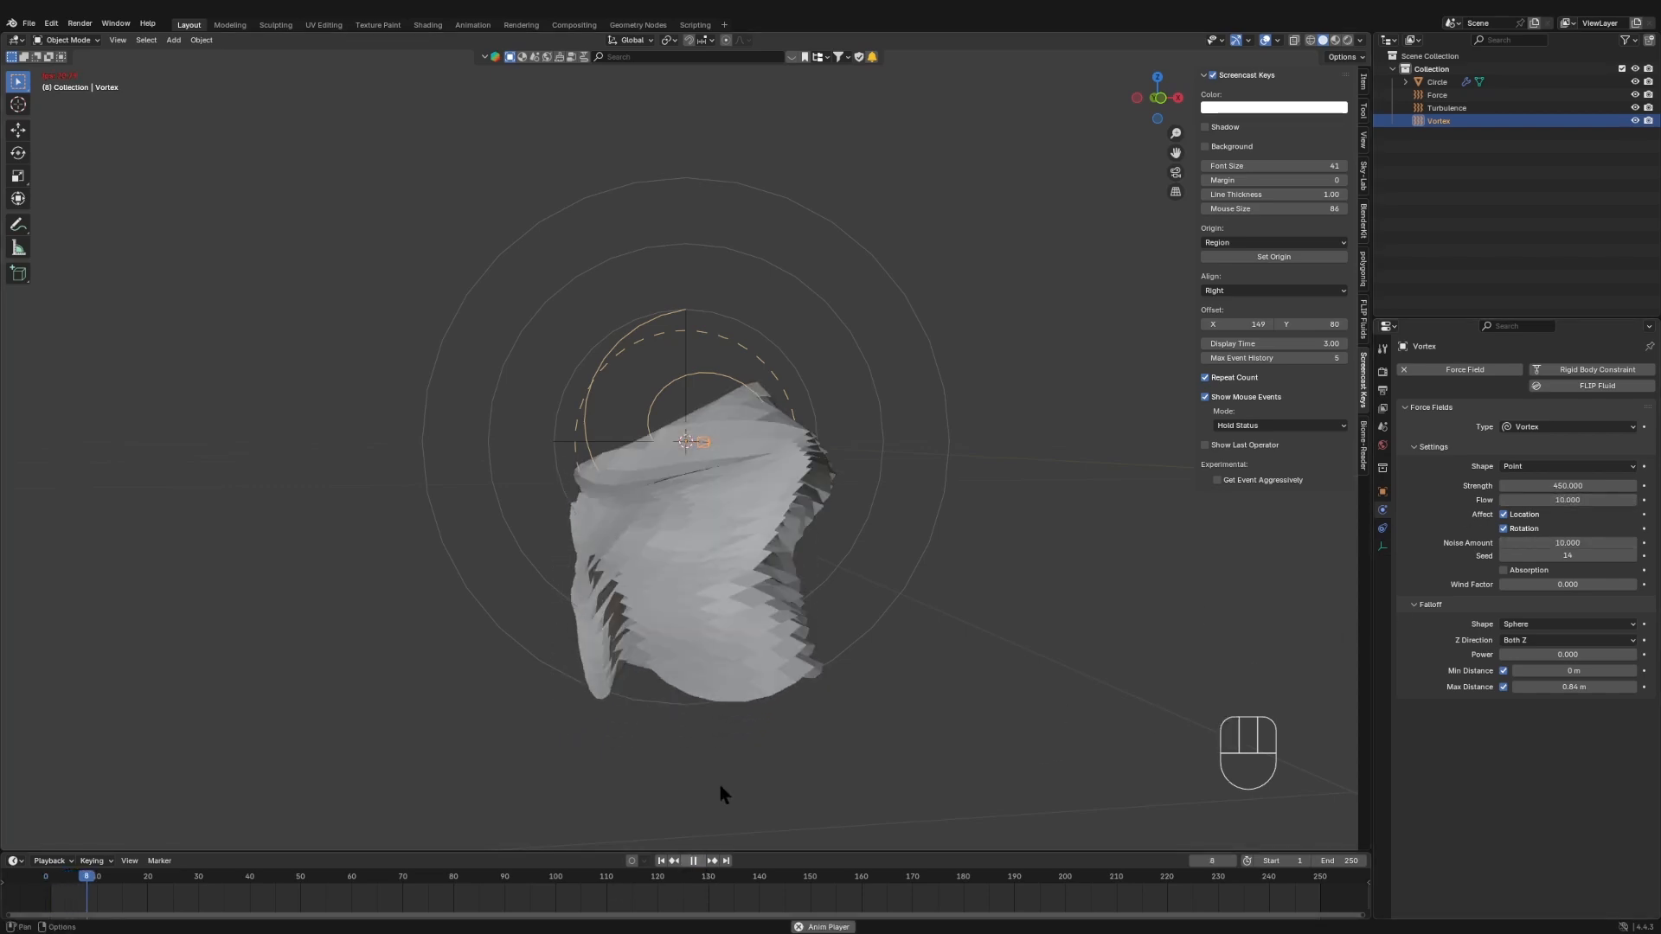
middle_drag(760, 641, 725, 646)
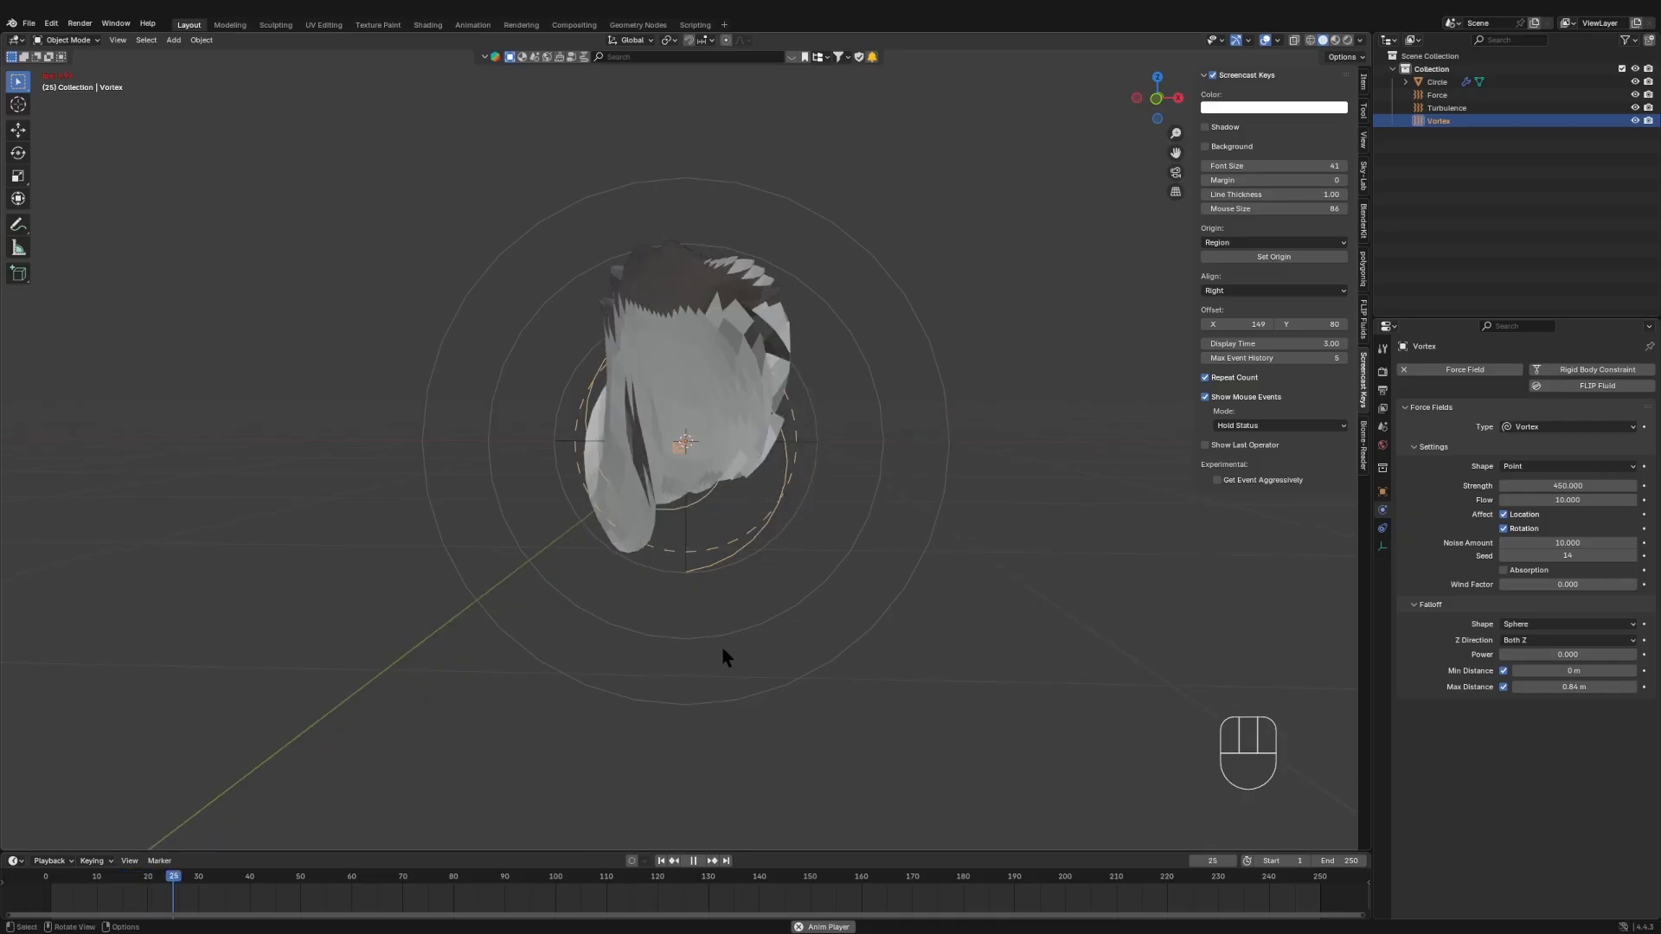
key(space)
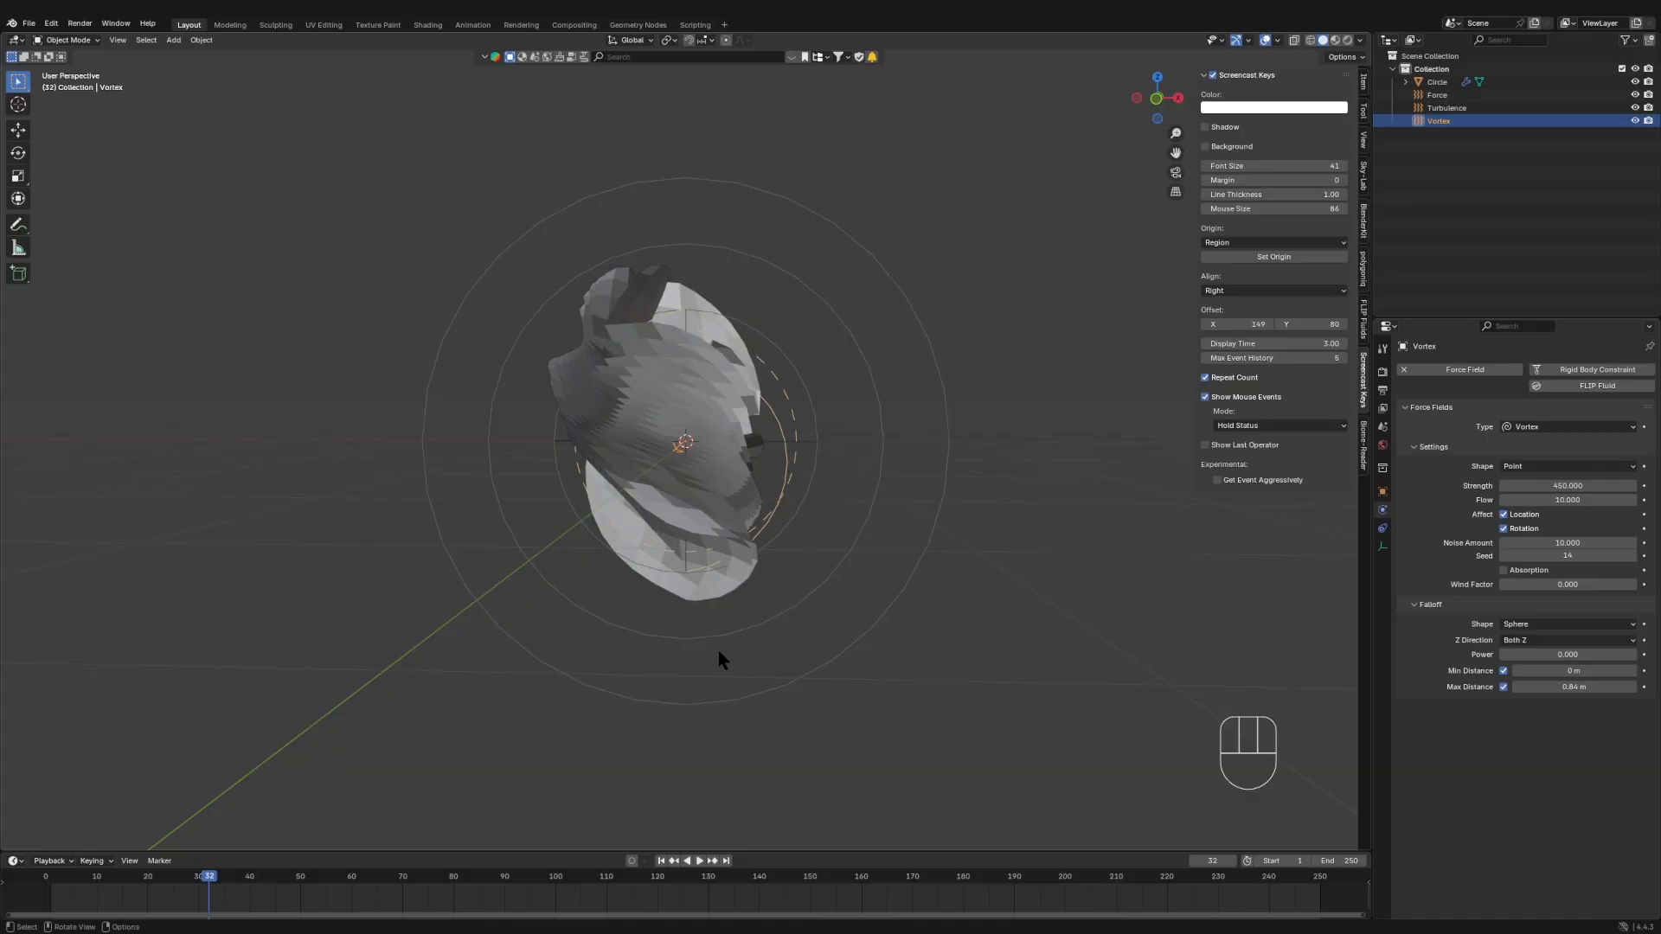
- Add a UV sphere at the origin and scale it down to about 0.12 of its size
key(shift+a)
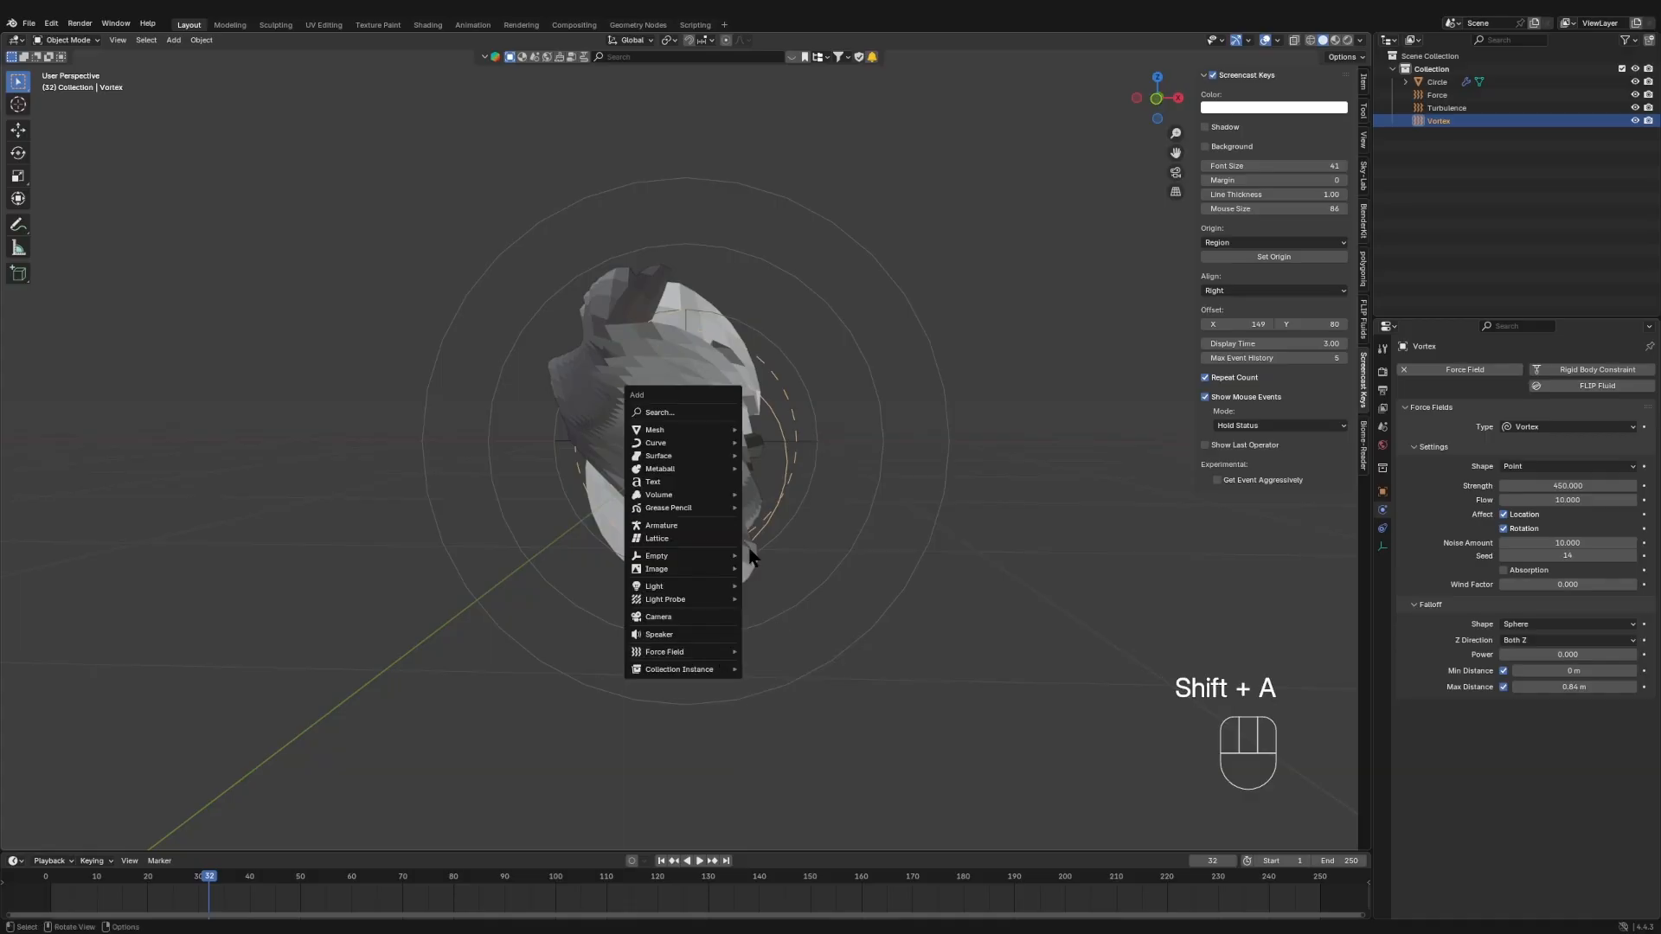
mouse_move(714, 429)
click(781, 468)
middle_drag(781, 468, 965, 501)
key(s)
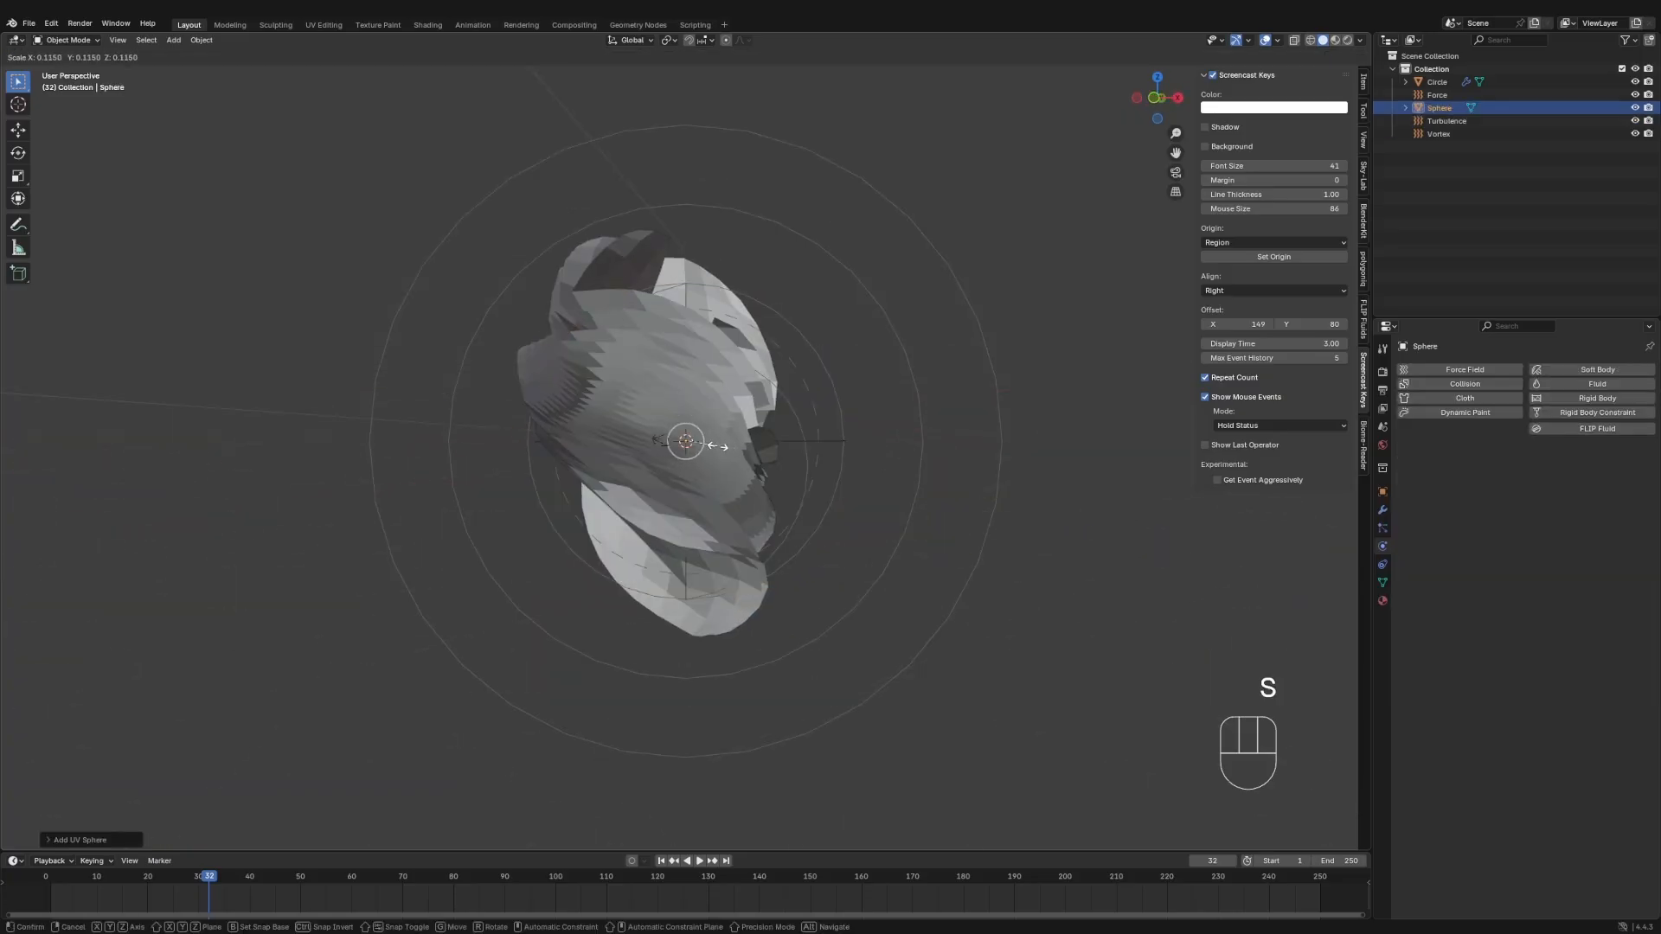
click(710, 446)
key(s)
click(1151, 448)
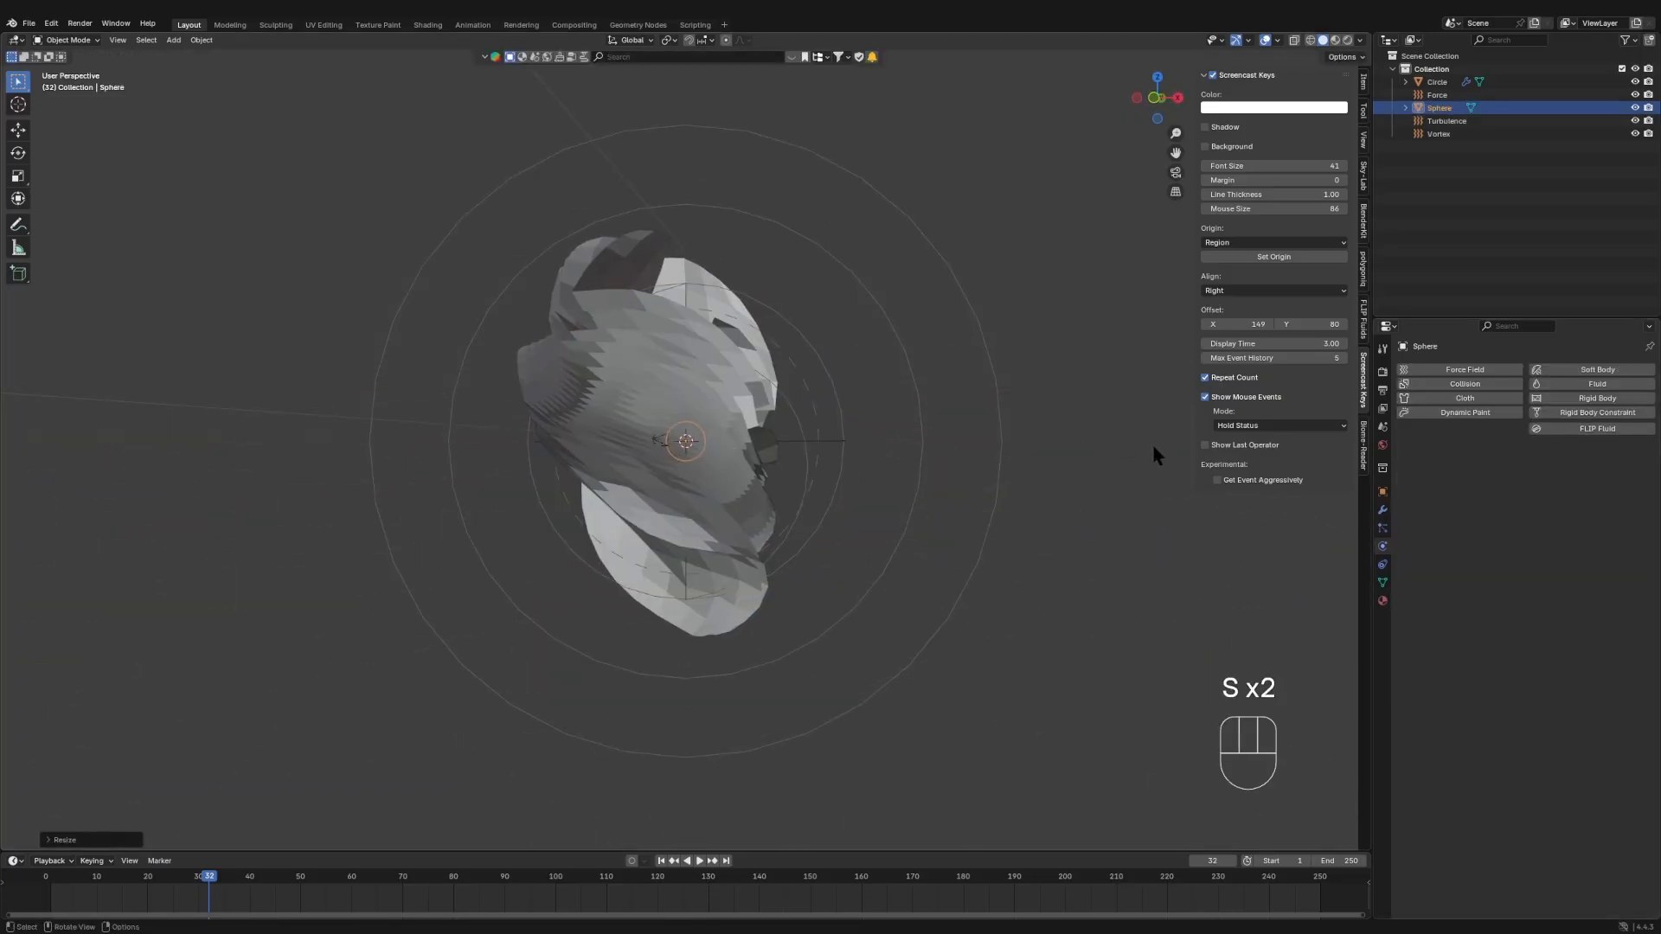
- Add Collision physics to the small sphere, and apply its object transform after shrinking it slightly
click(1505, 389)
key(s)
click(975, 482)
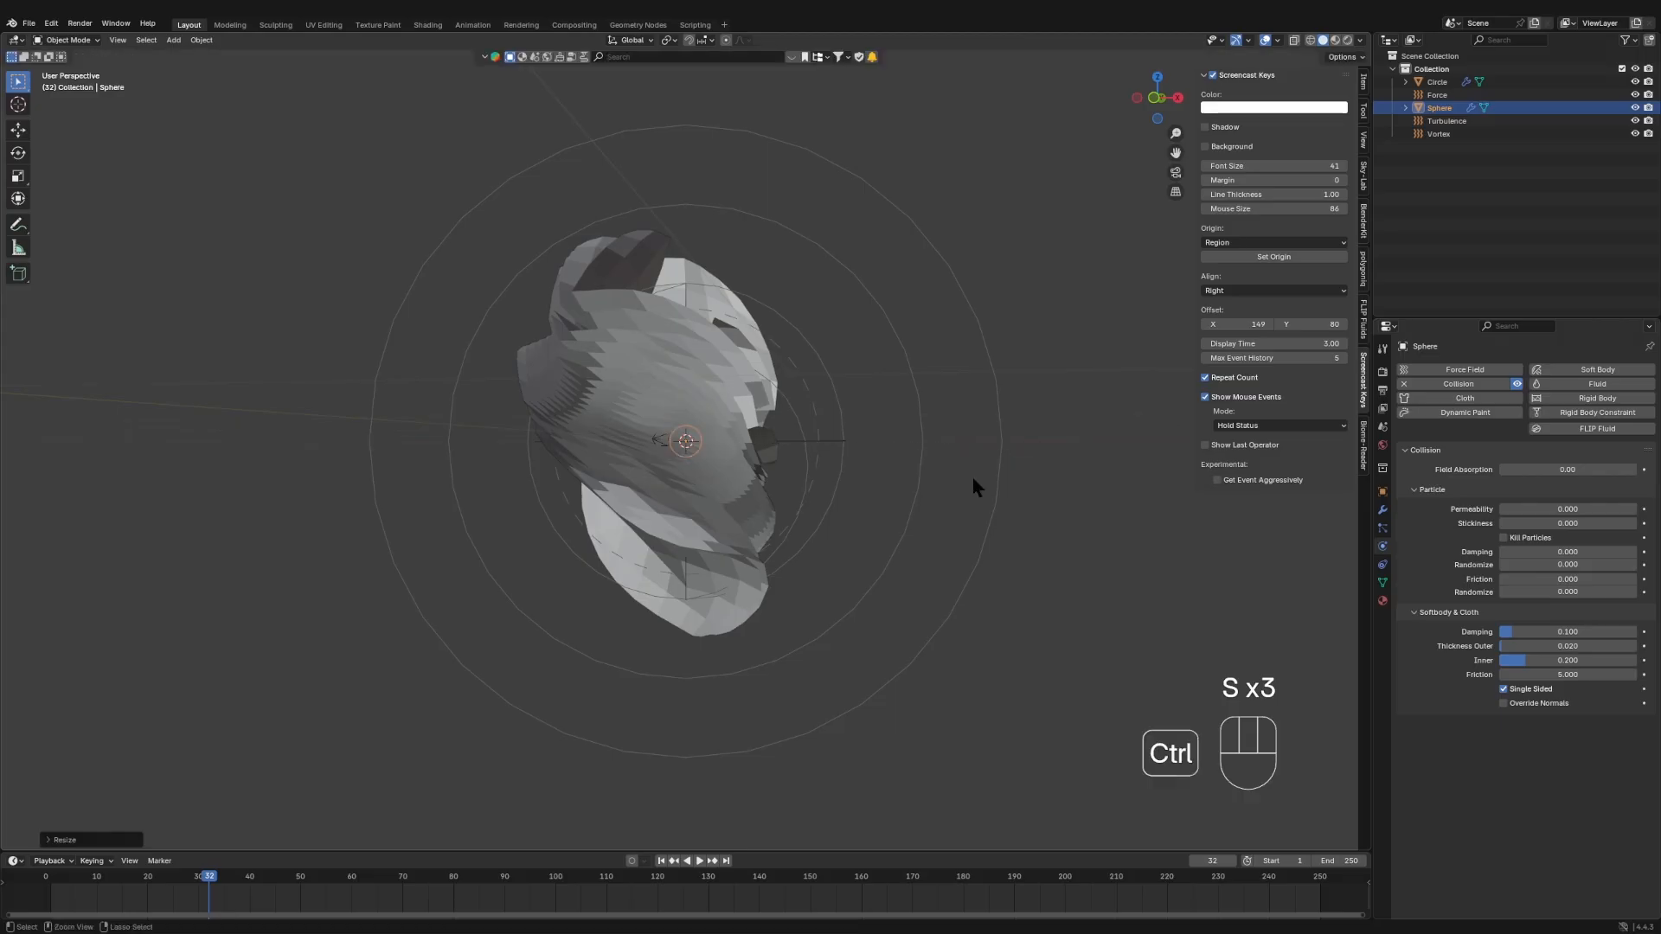
key(ctrl+a)
click(957, 512)
- Play the simulation from the first frame to check how the cloth interacts with the collision sphere
click(662, 861)
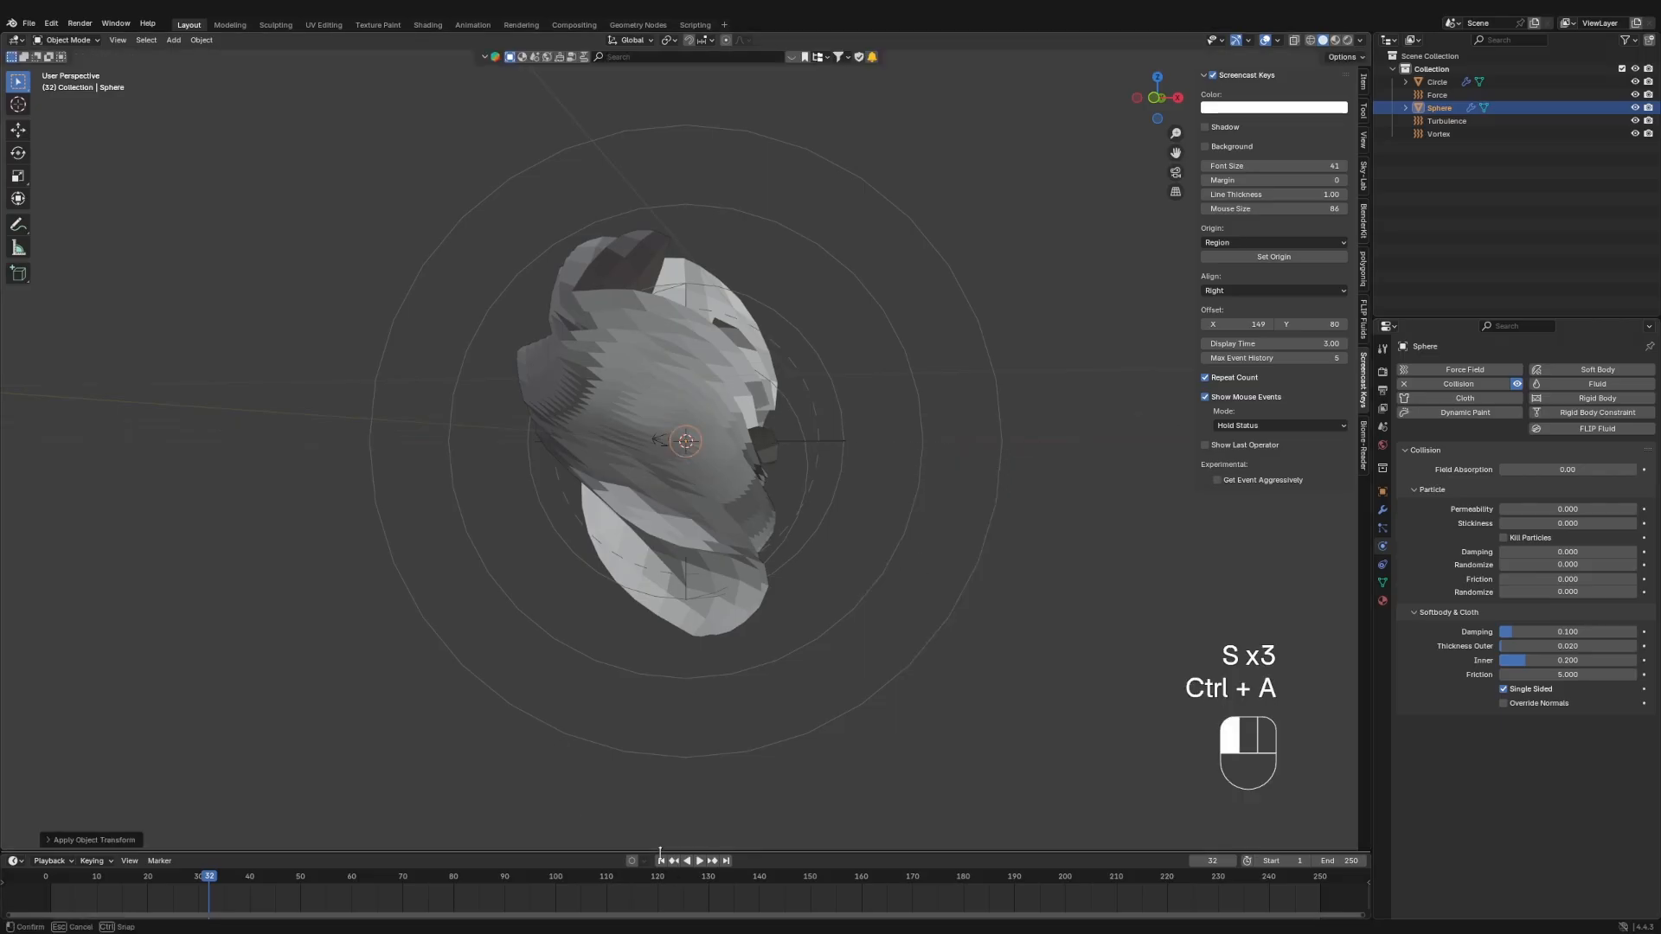
key(space)
middle_drag(853, 599, 863, 601)
key(space)
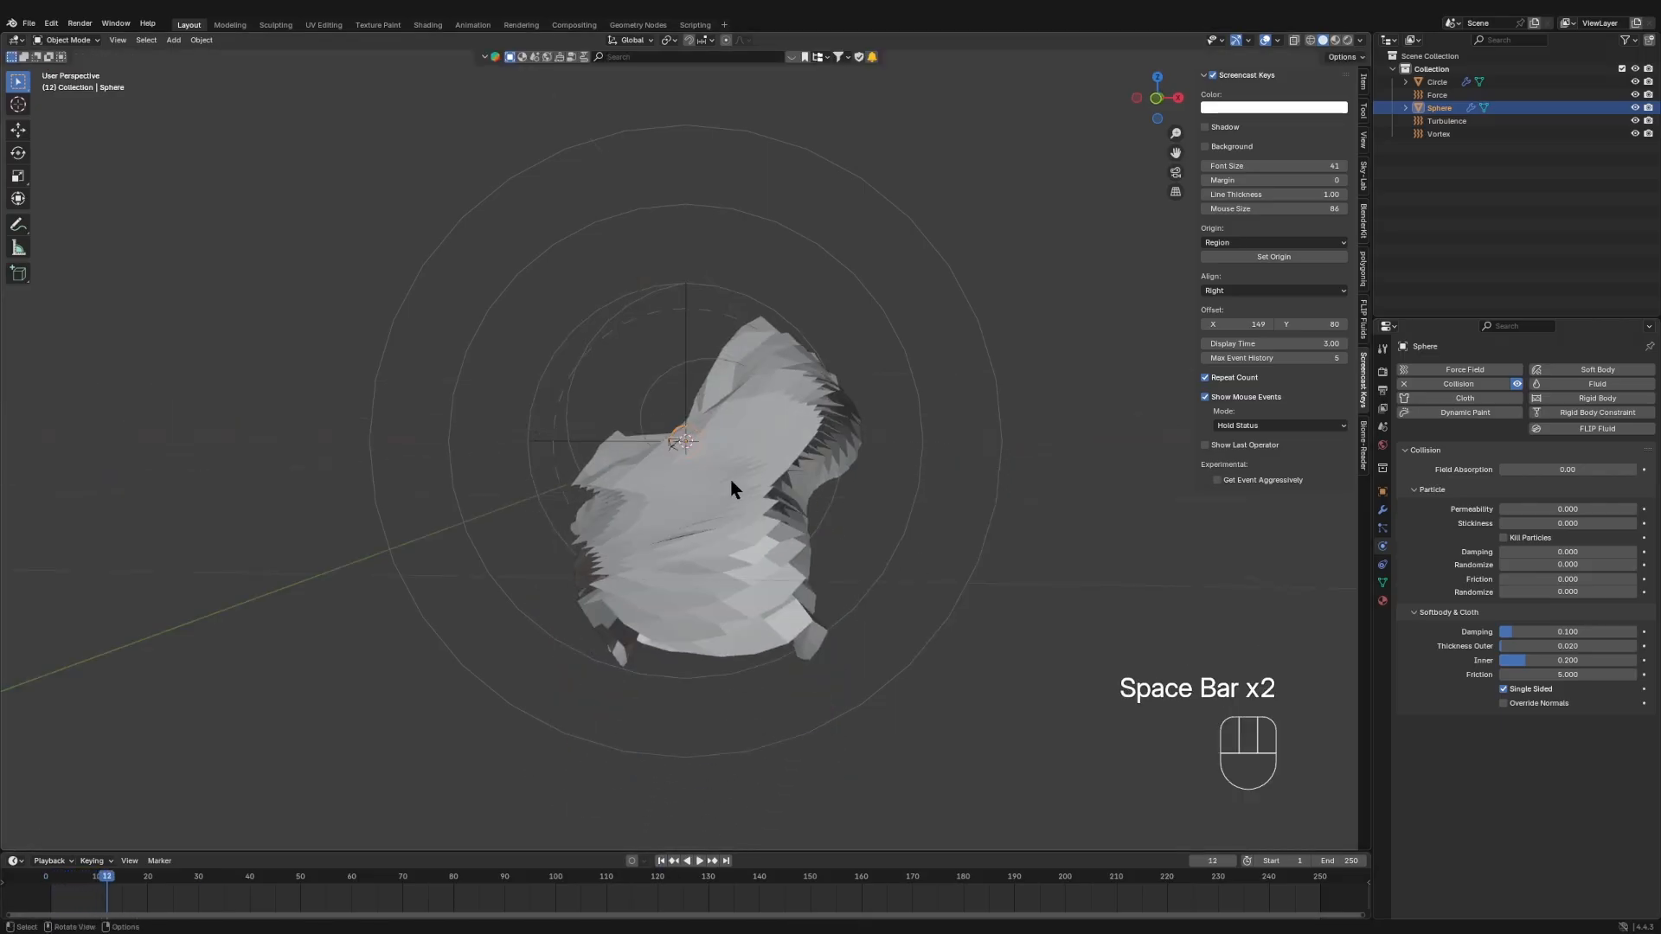
key(ctrl+z)
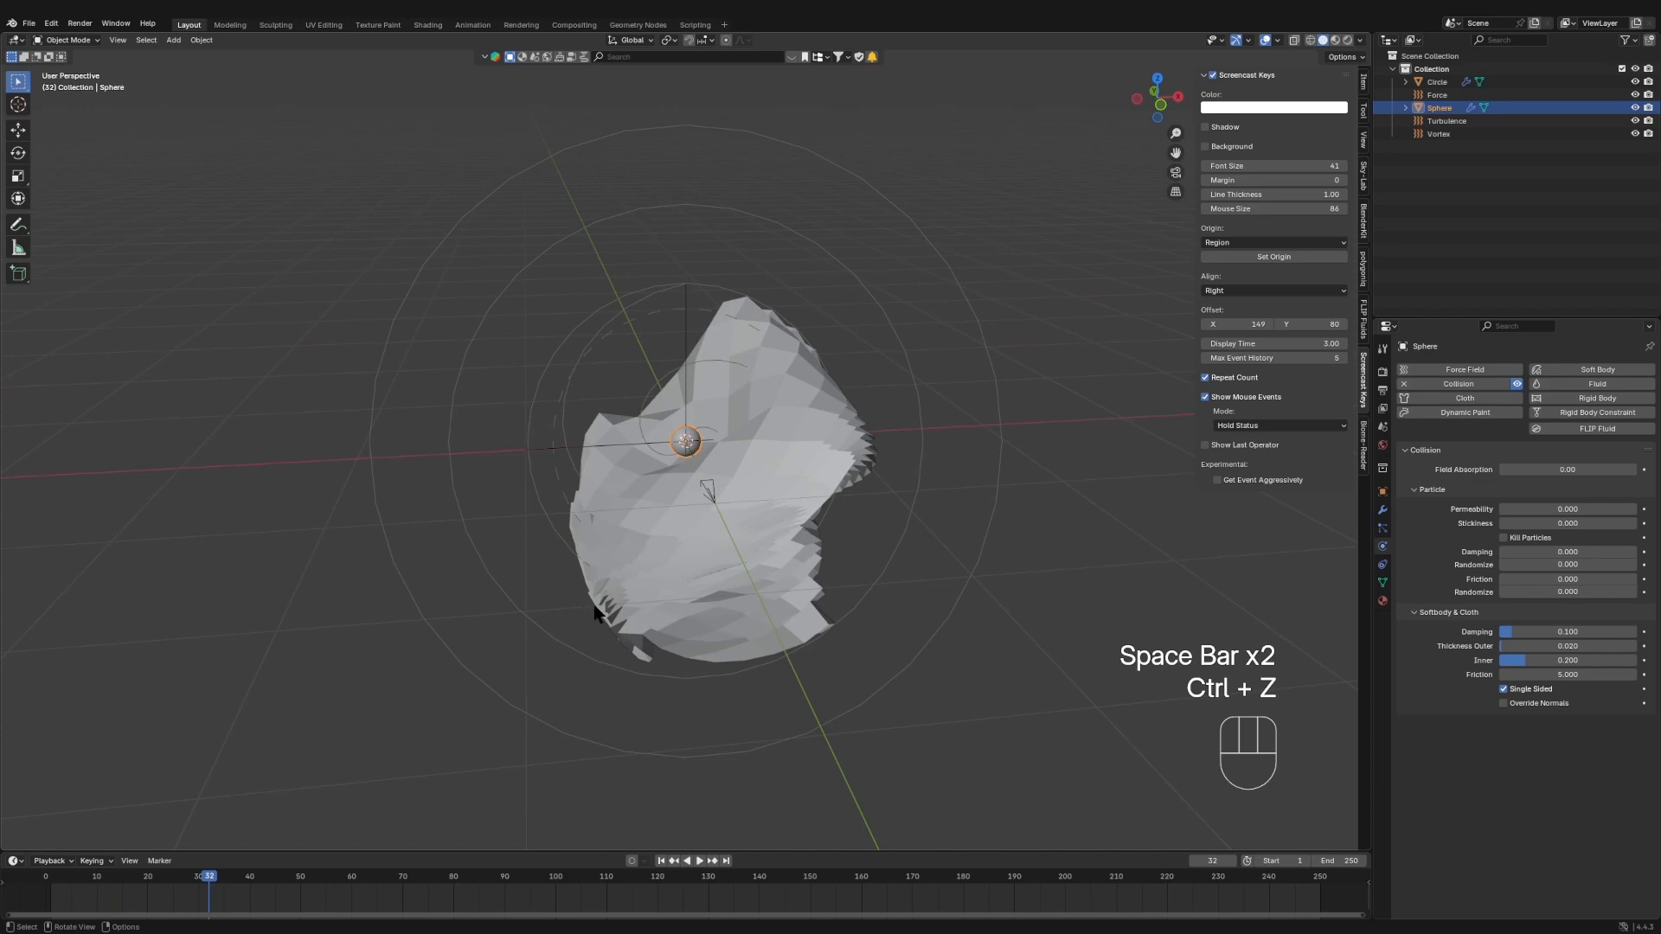
key(ctrl+shift+z)
- Move the circle stack below and to one side of the small collision sphere
scroll(804, 524, down, 4)
middle_drag(817, 516, 762, 506)
click(722, 538)
key(g)
click(740, 568)
key(g)
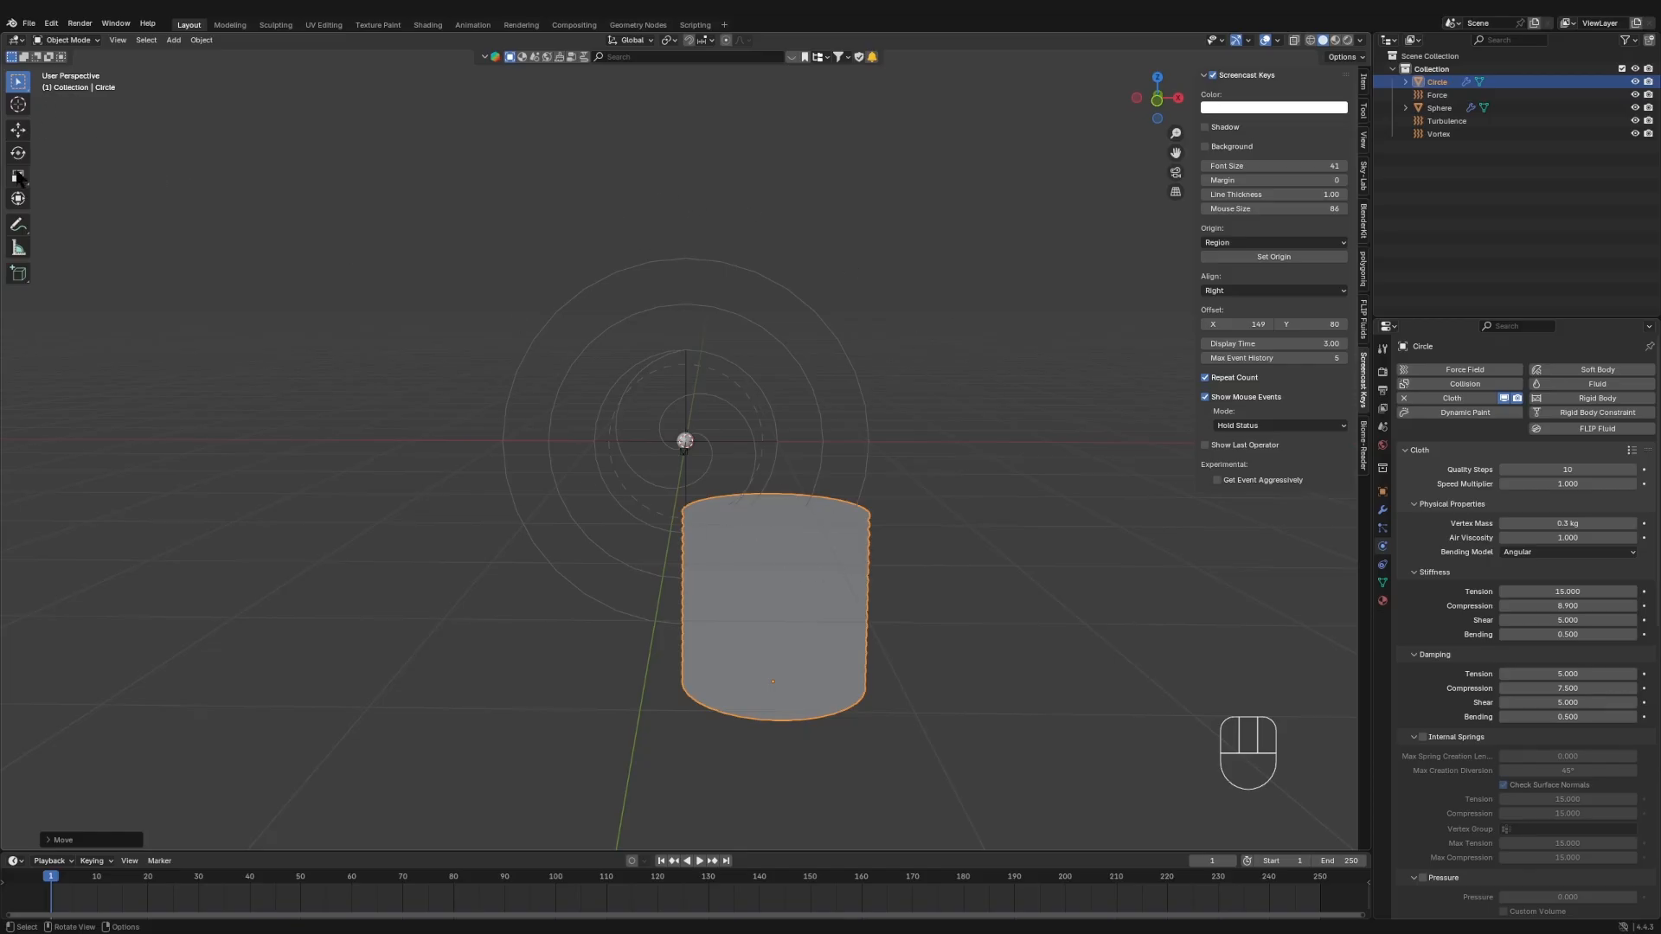
click(18, 224)
mouse_move(753, 404)
mouse_down()
mouse_move(573, 493)
mouse_move(615, 510)
mouse_up()
key(ctrl+z)
key(ctrl+z)
key(ctrl+z)
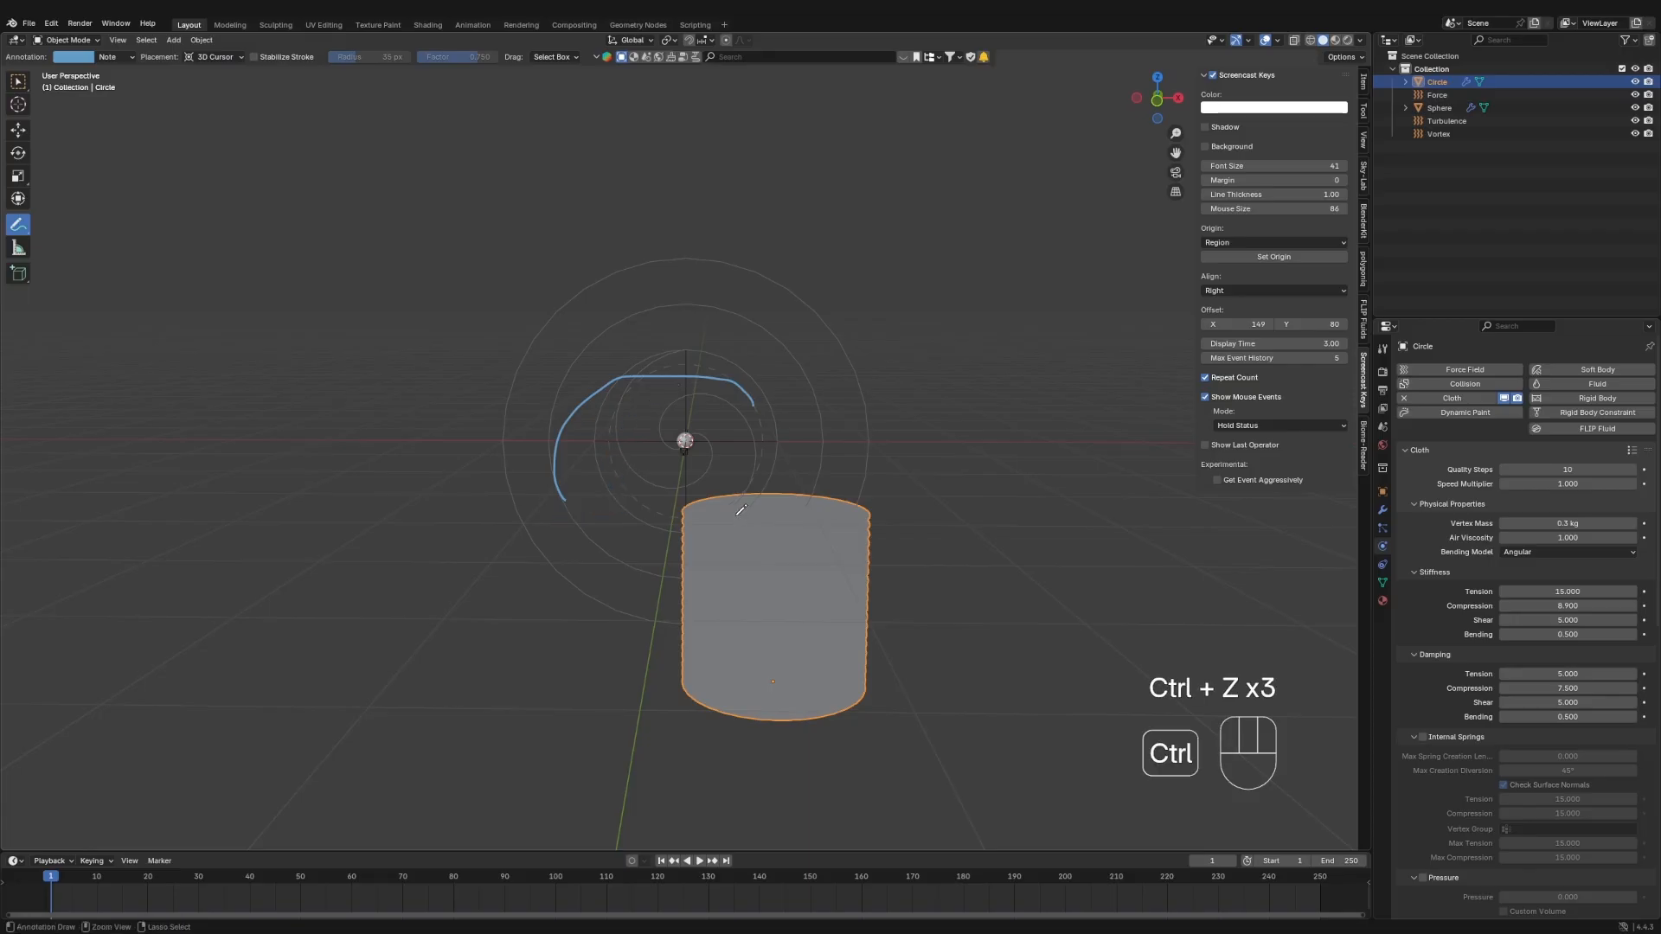
click(18, 82)
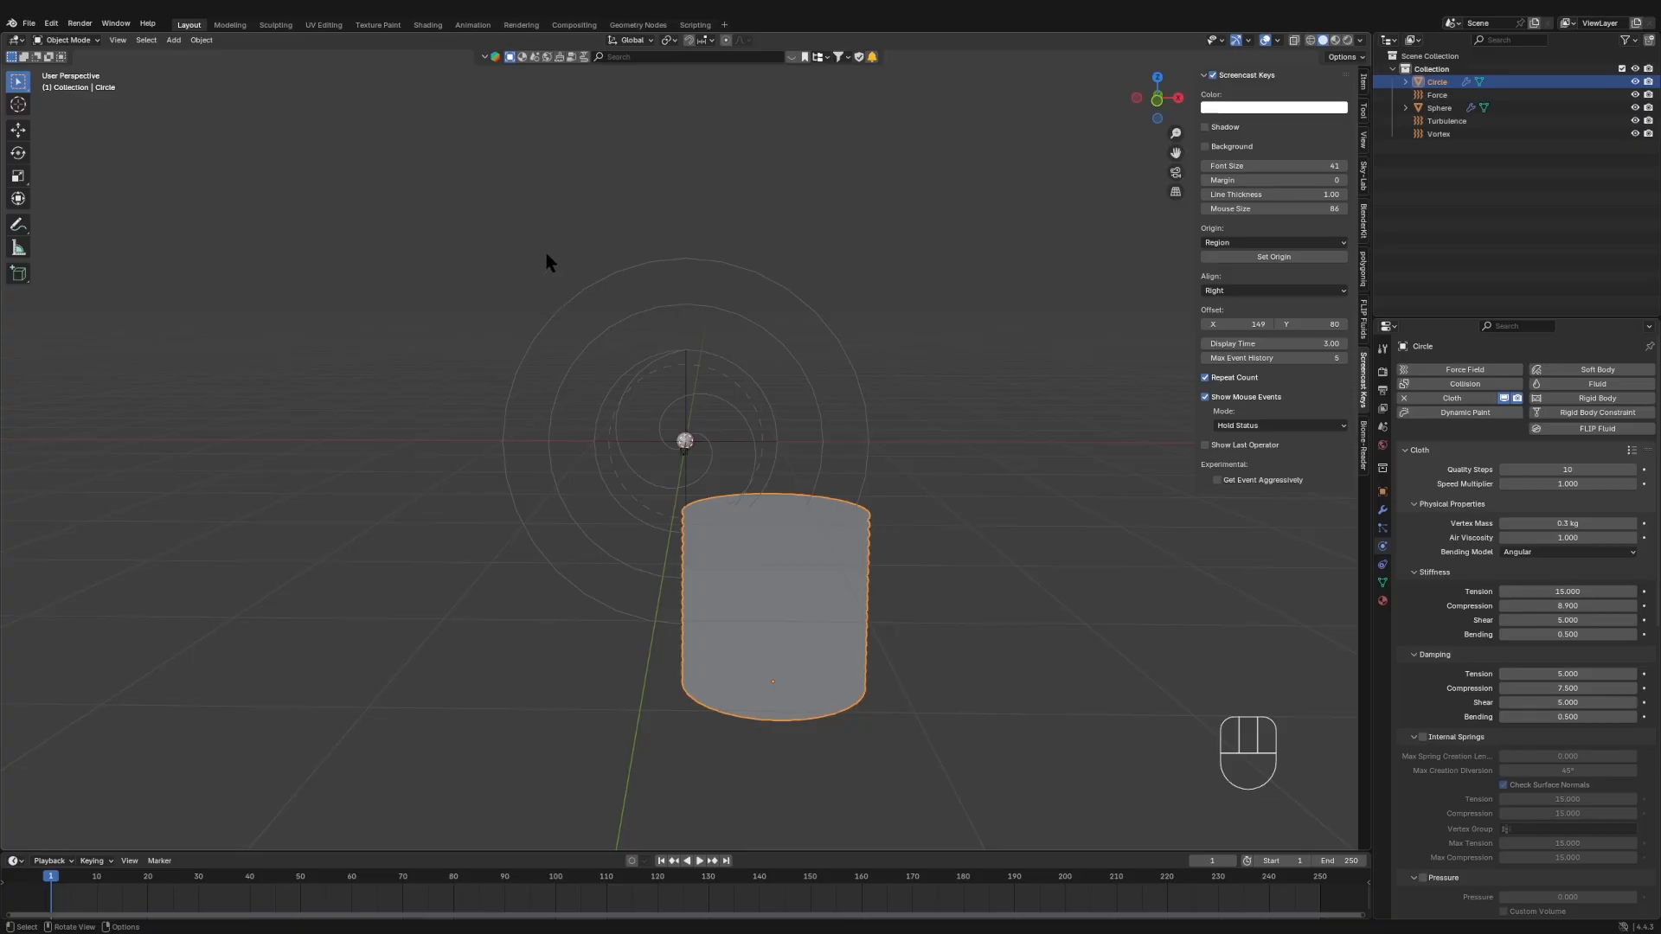
- Add a Subdivision Surface modifier to the circle stack after its Cloth modifier
click(1383, 510)
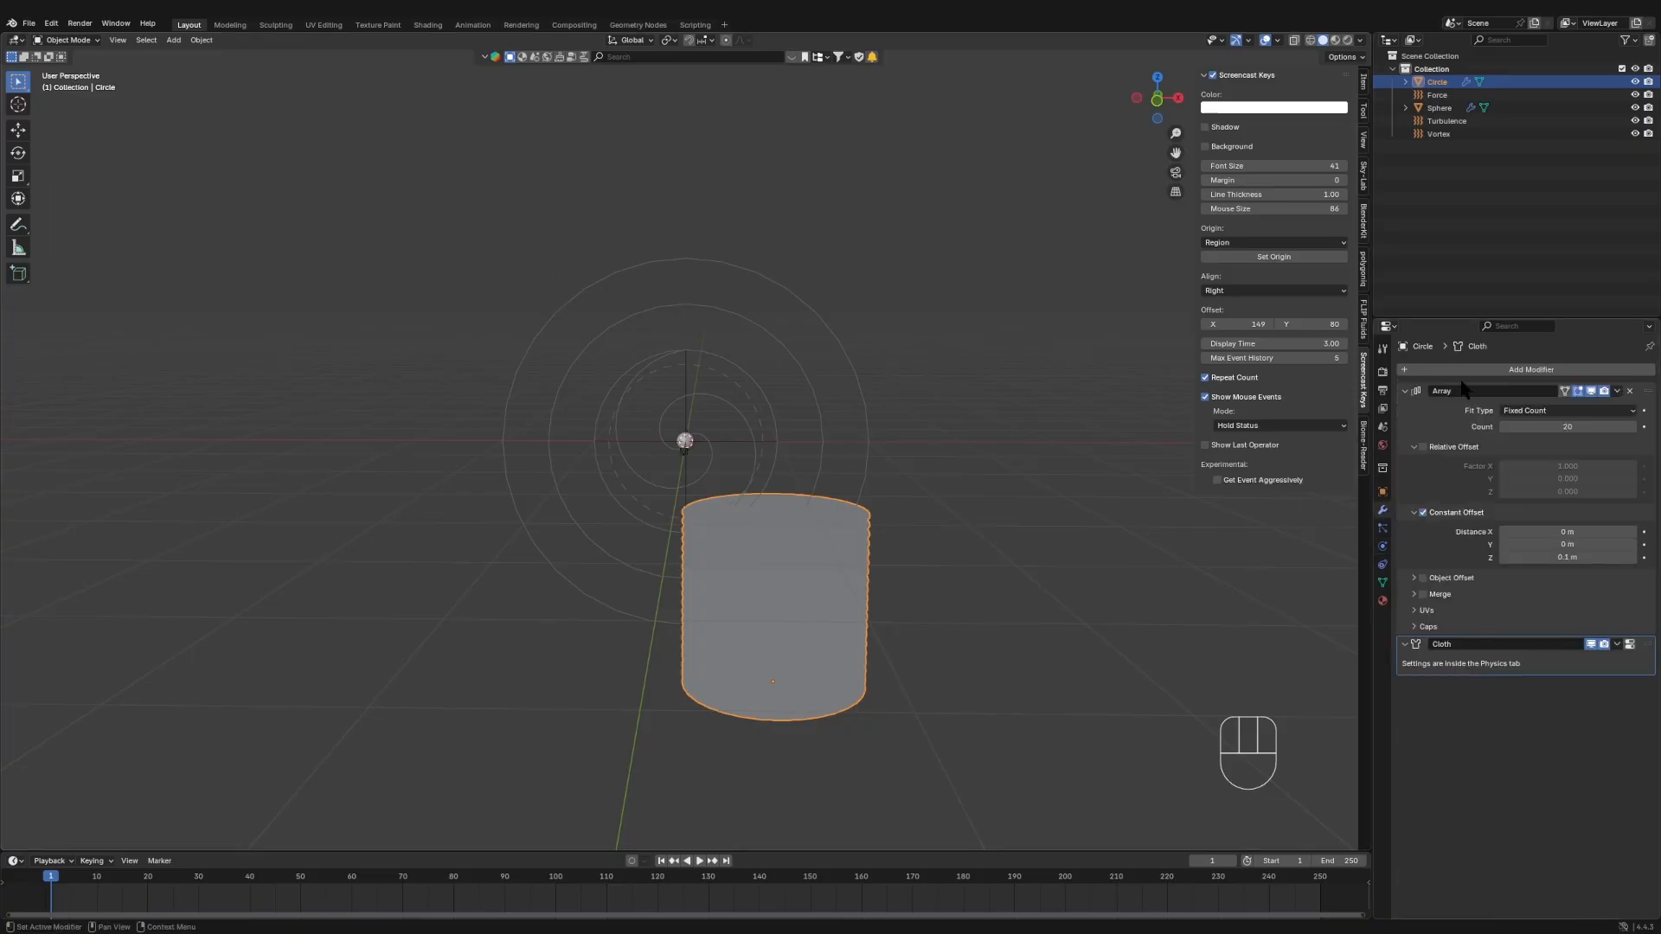
click(1470, 370)
text(subd)
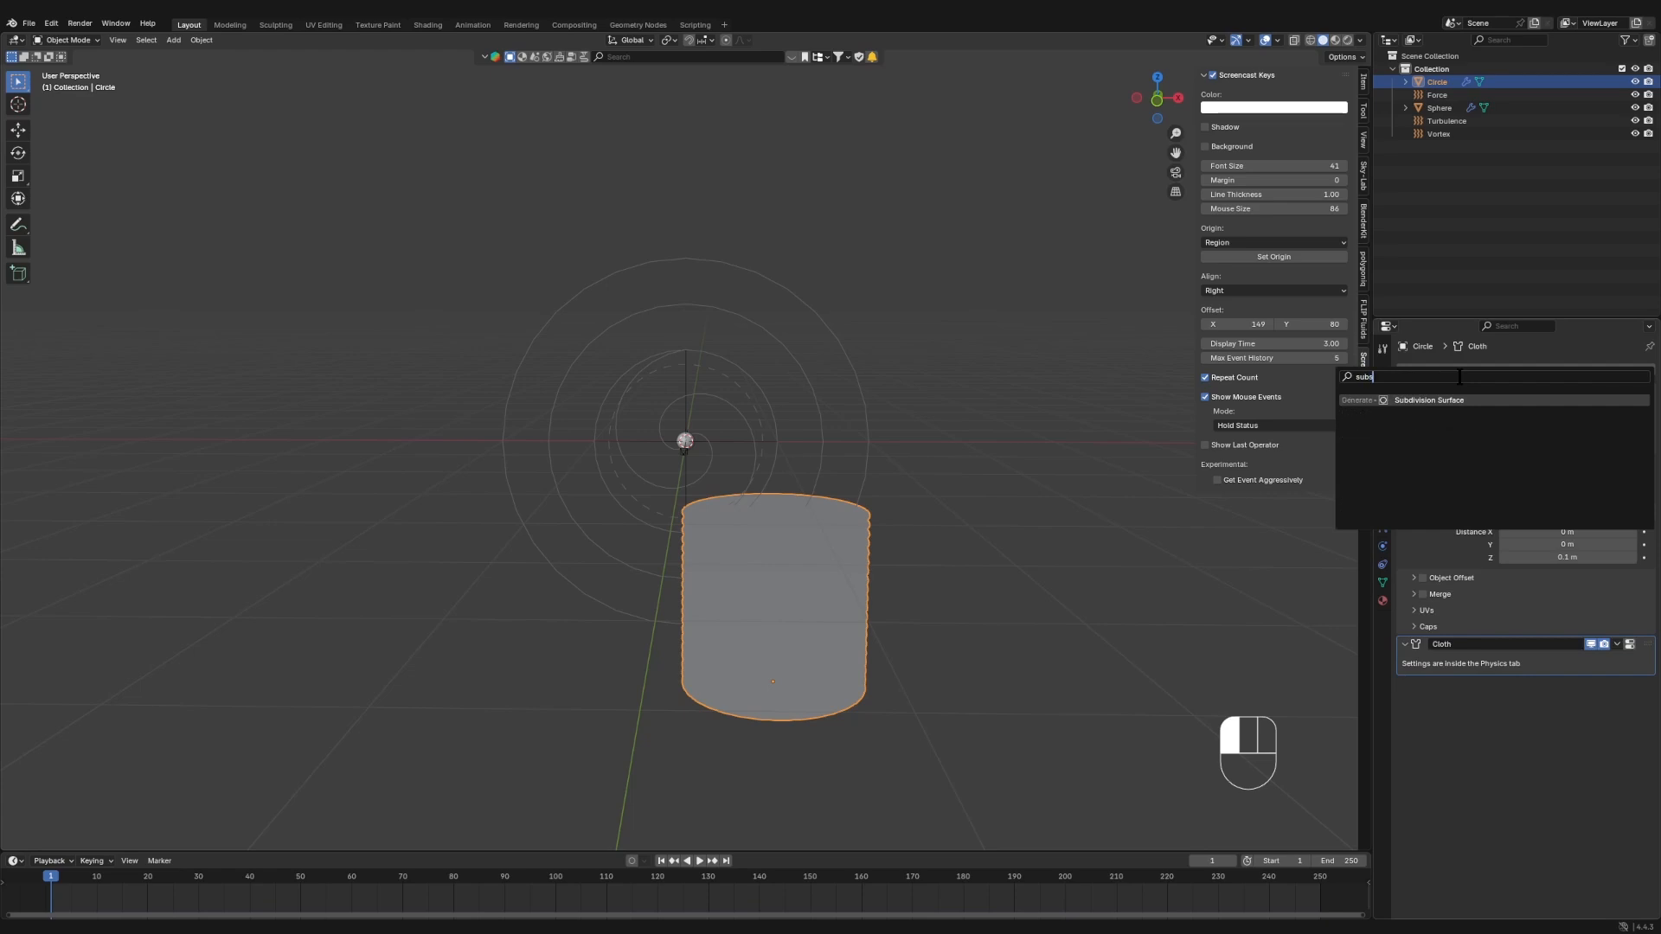
key(Return)
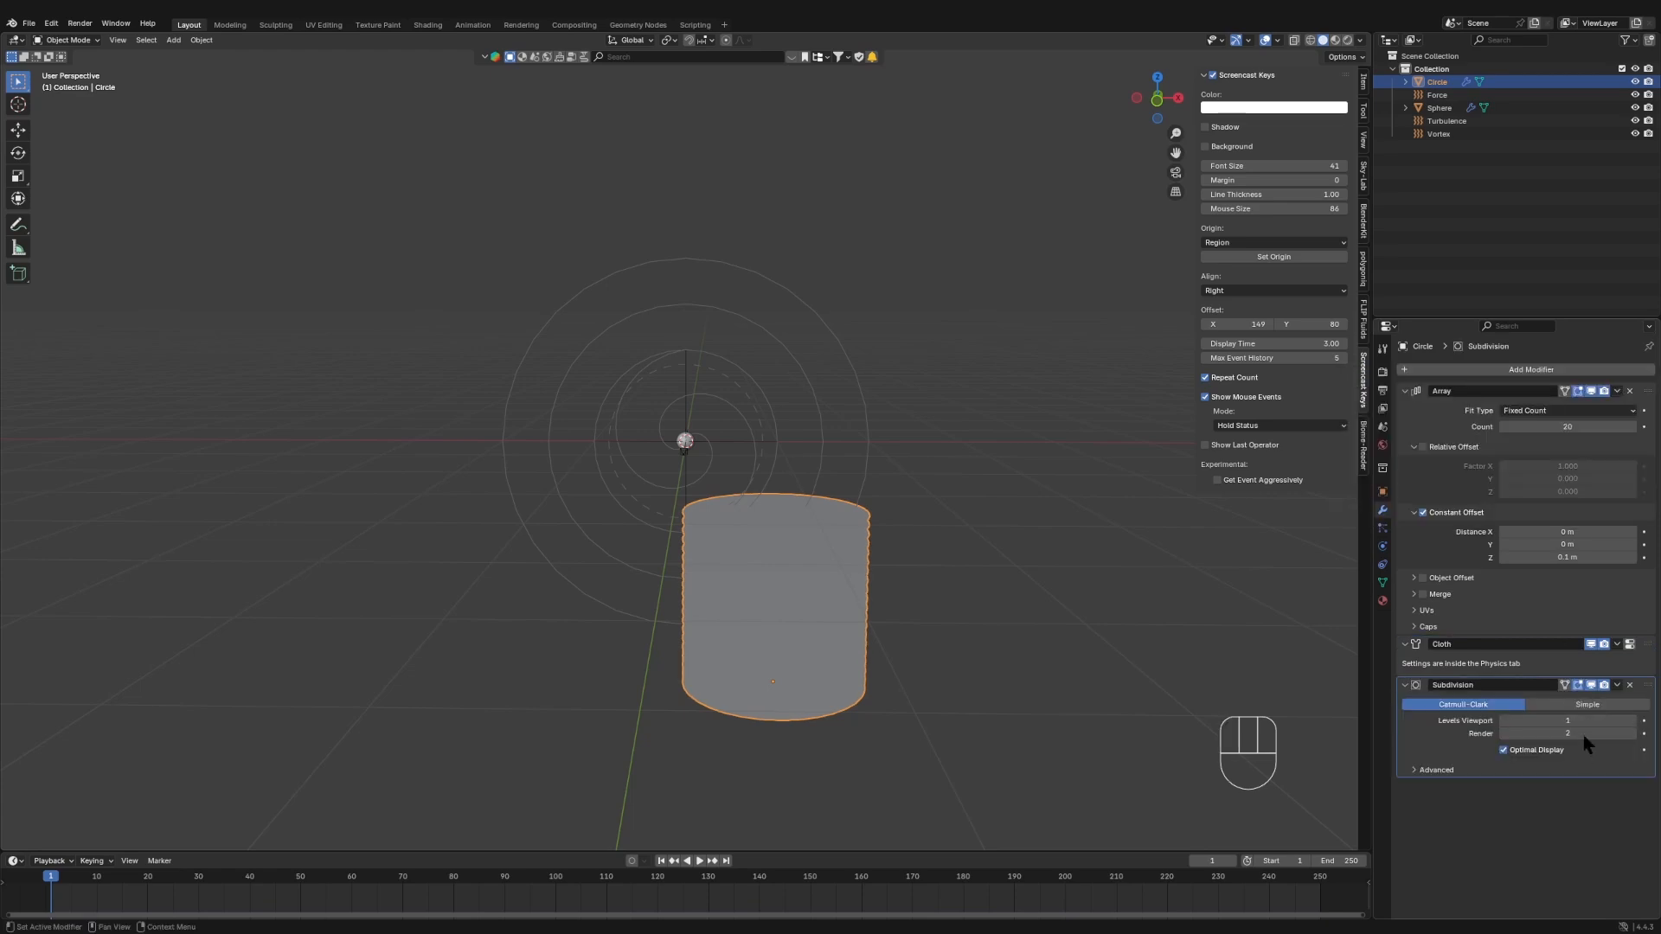
- Add a Solidify modifier to the circle stack with a thickness of 0.005 m and the mode set to Complex
click(1546, 378)
text(solid)
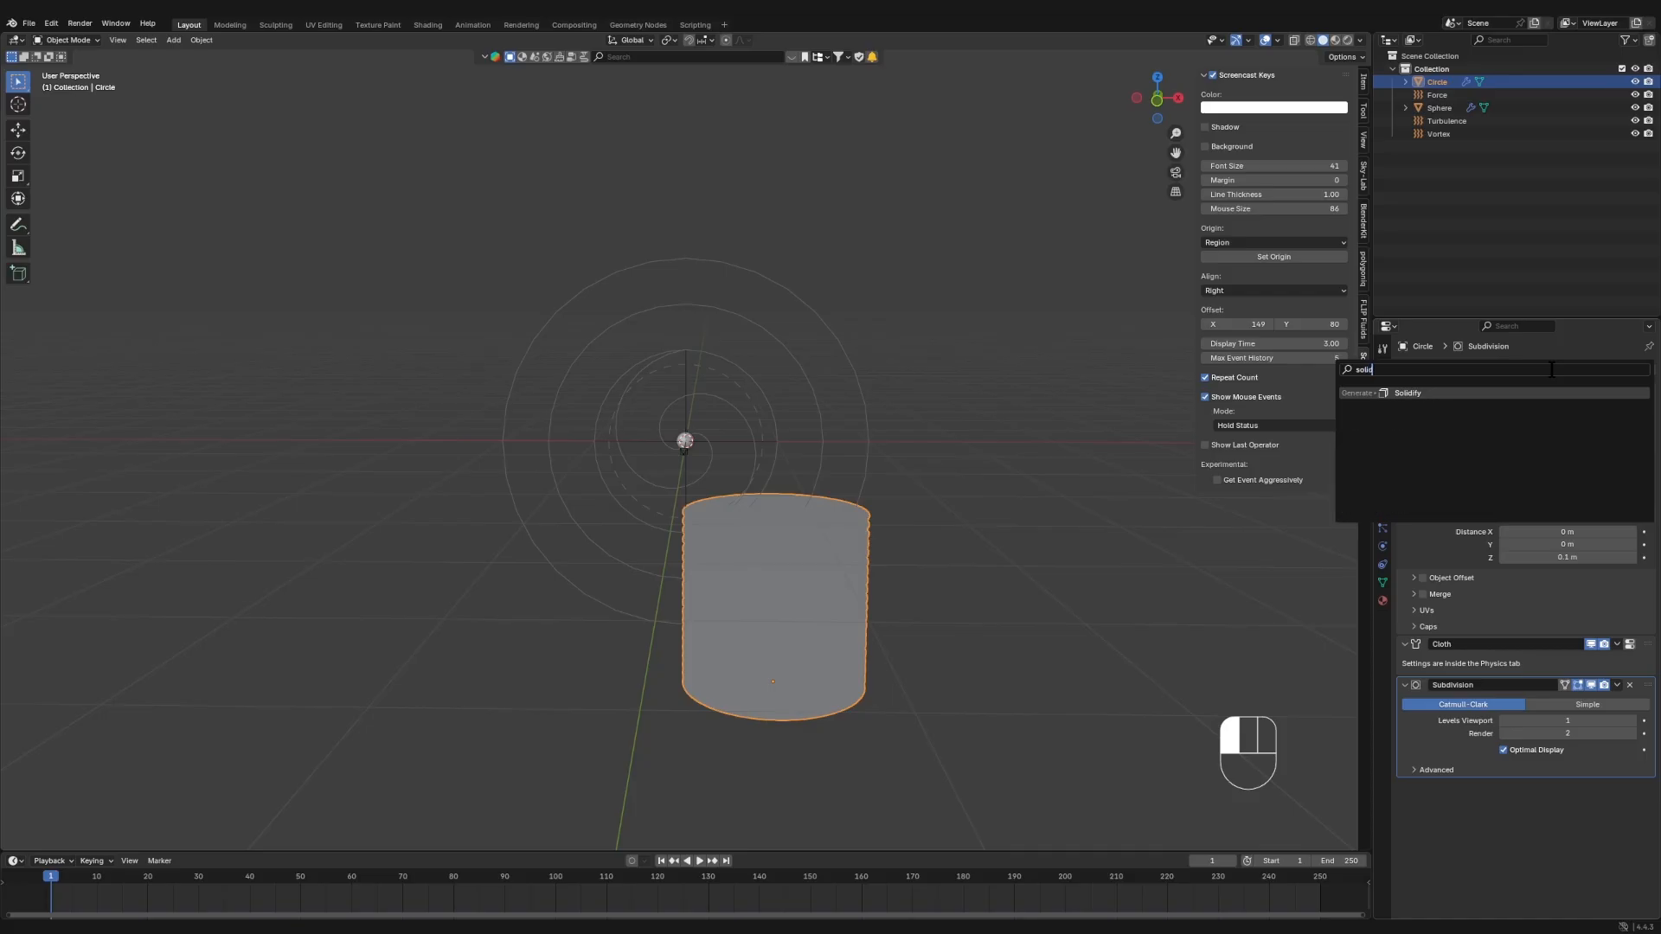
key(Return)
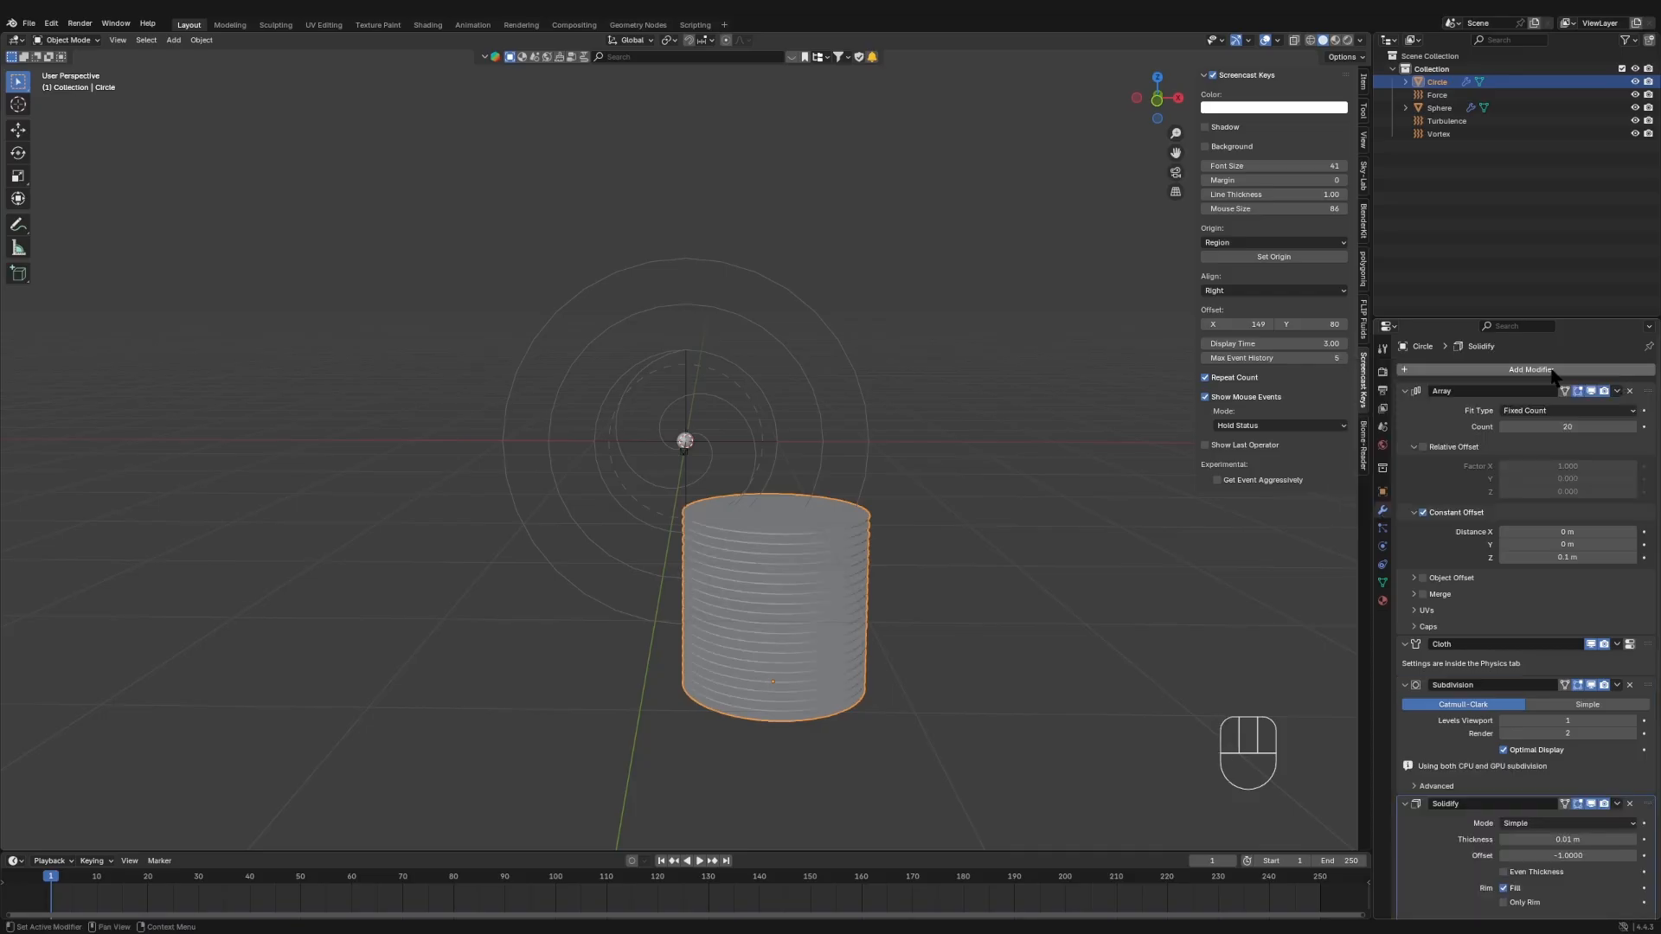
click(1573, 835)
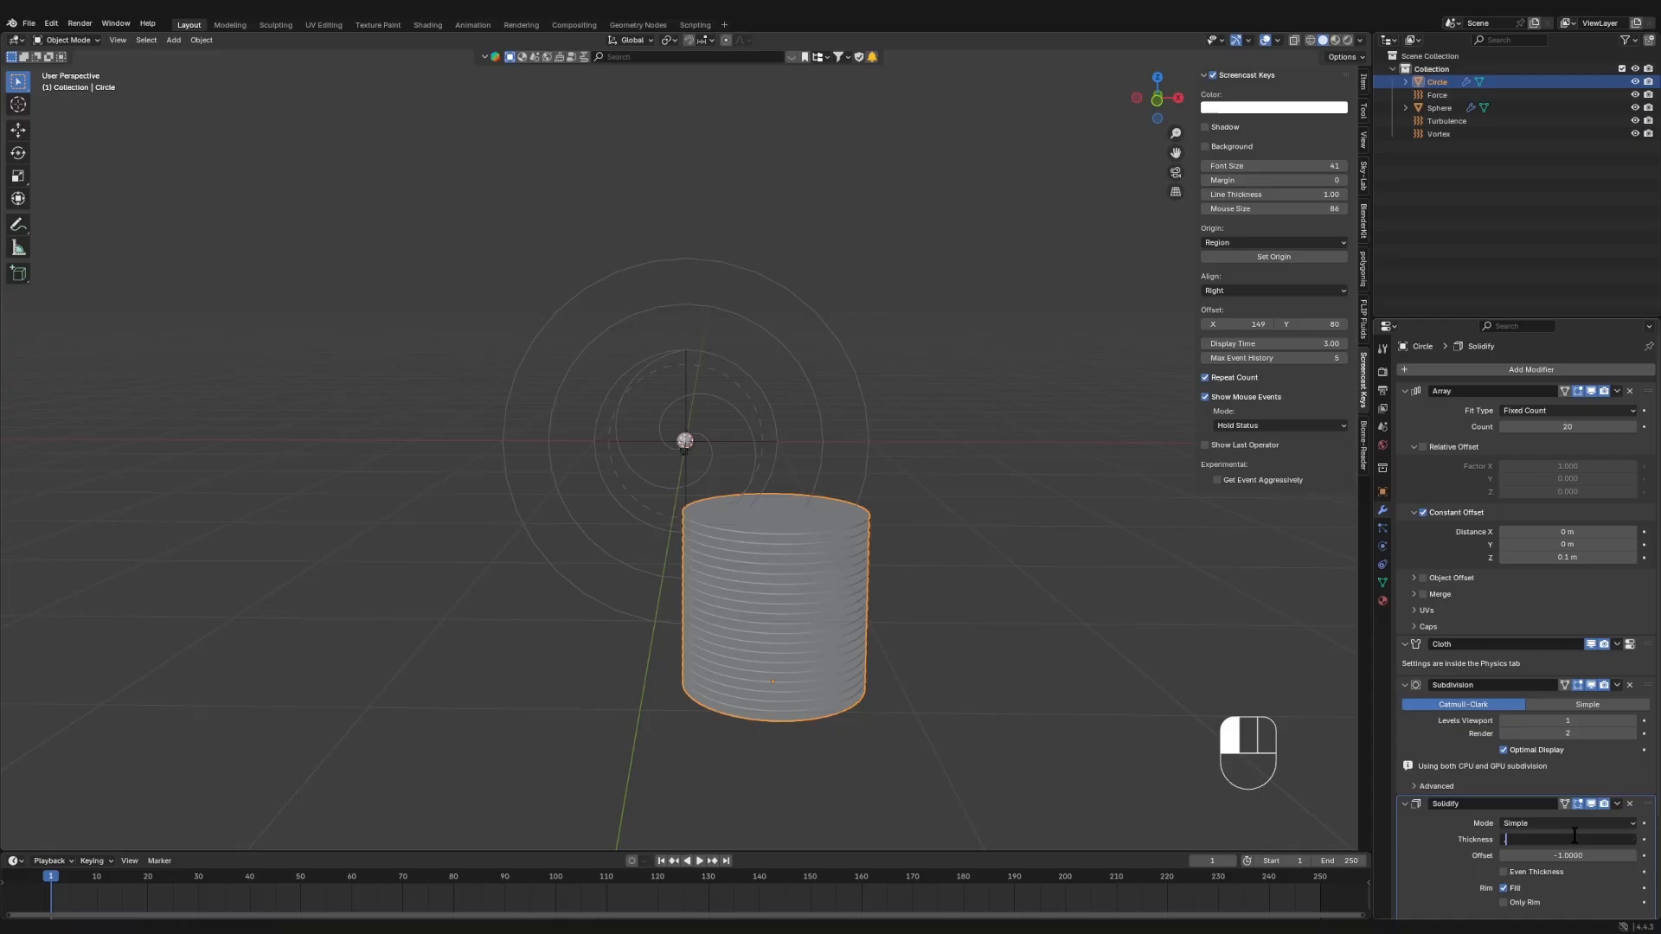
key(Return)
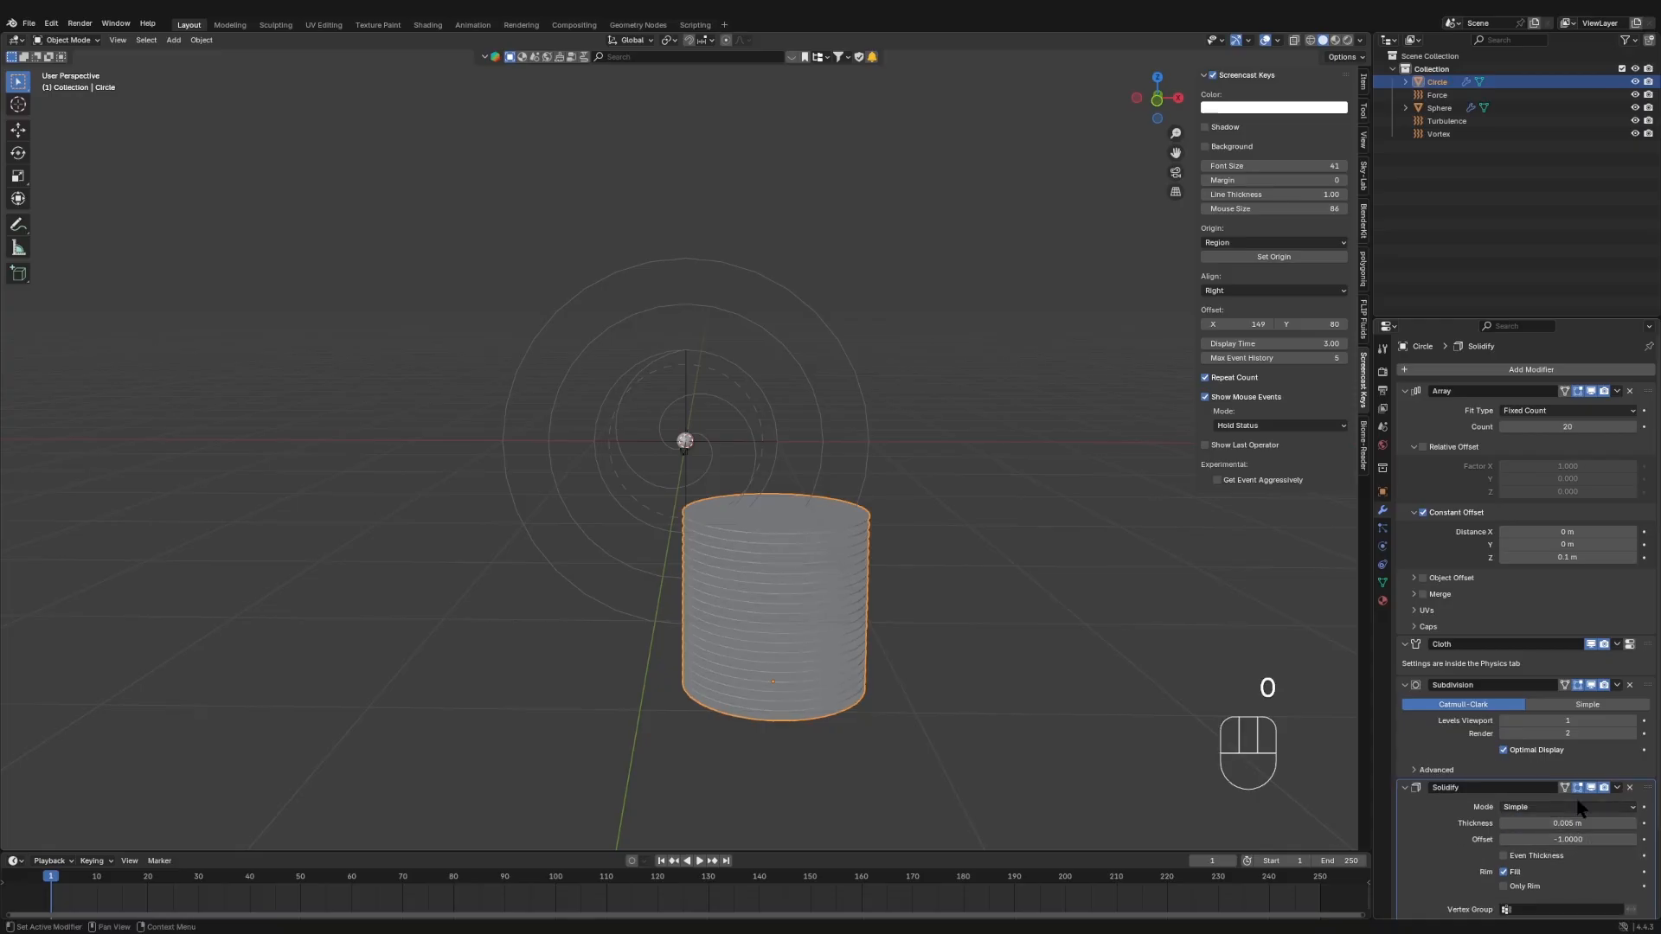
click(1578, 806)
click(1562, 836)
middle_drag(917, 471, 995, 579)
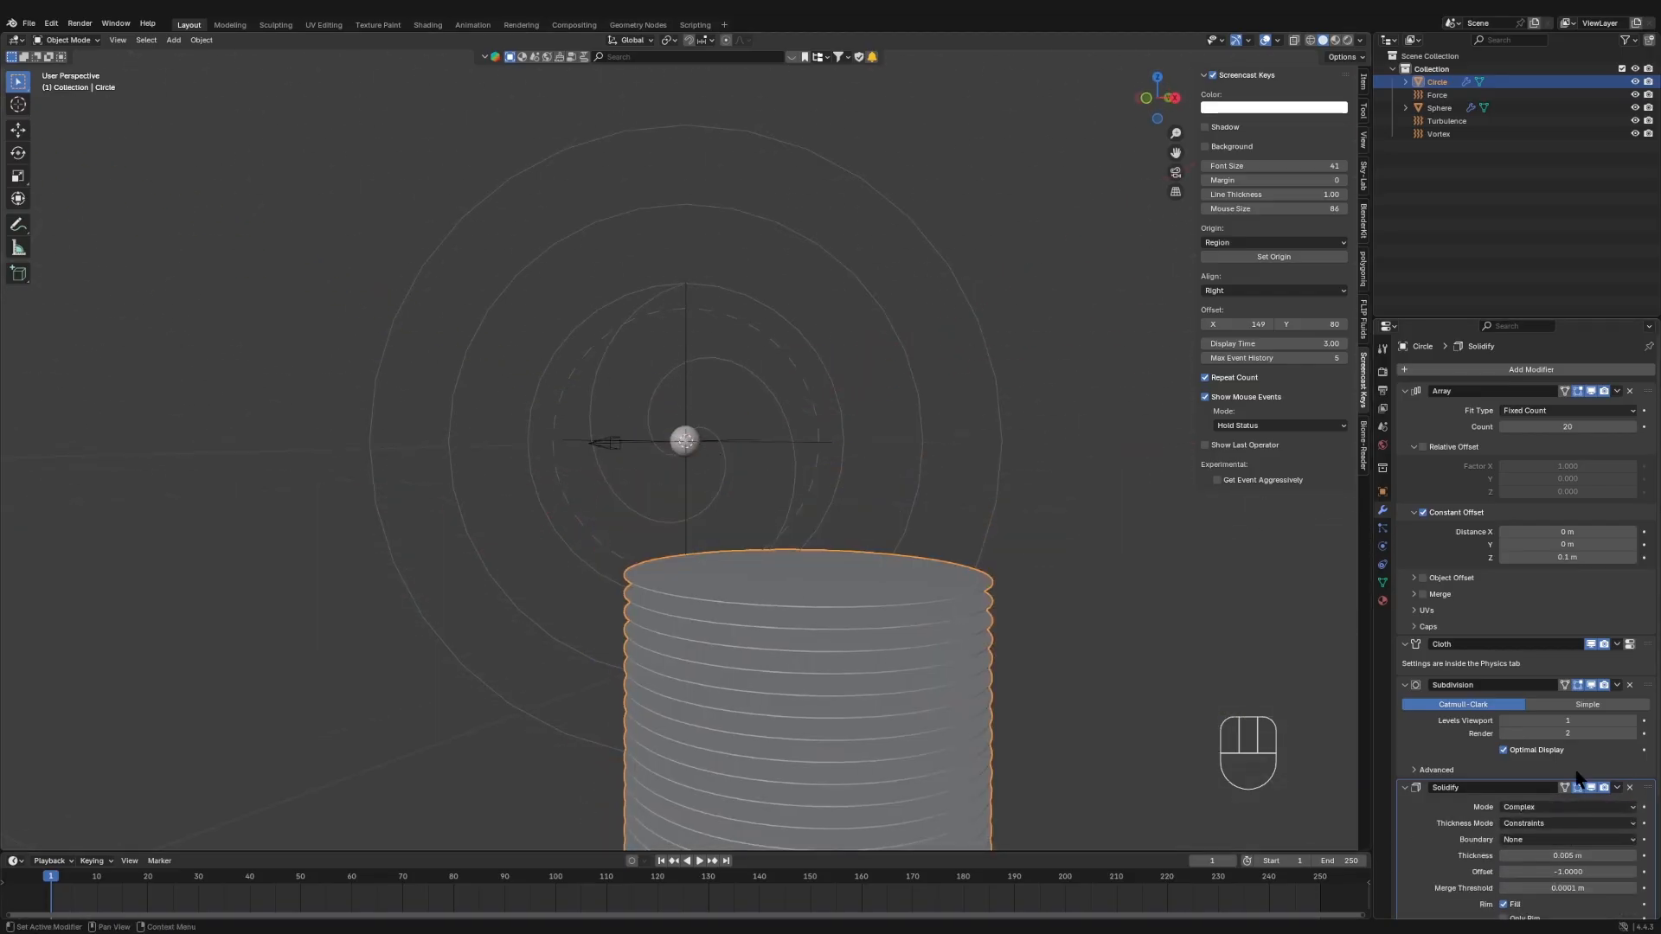
- Duplicate the Subdivision modifier and place the copy below Solidify in the circle stack's modifier order
scroll(1509, 813, down, 5)
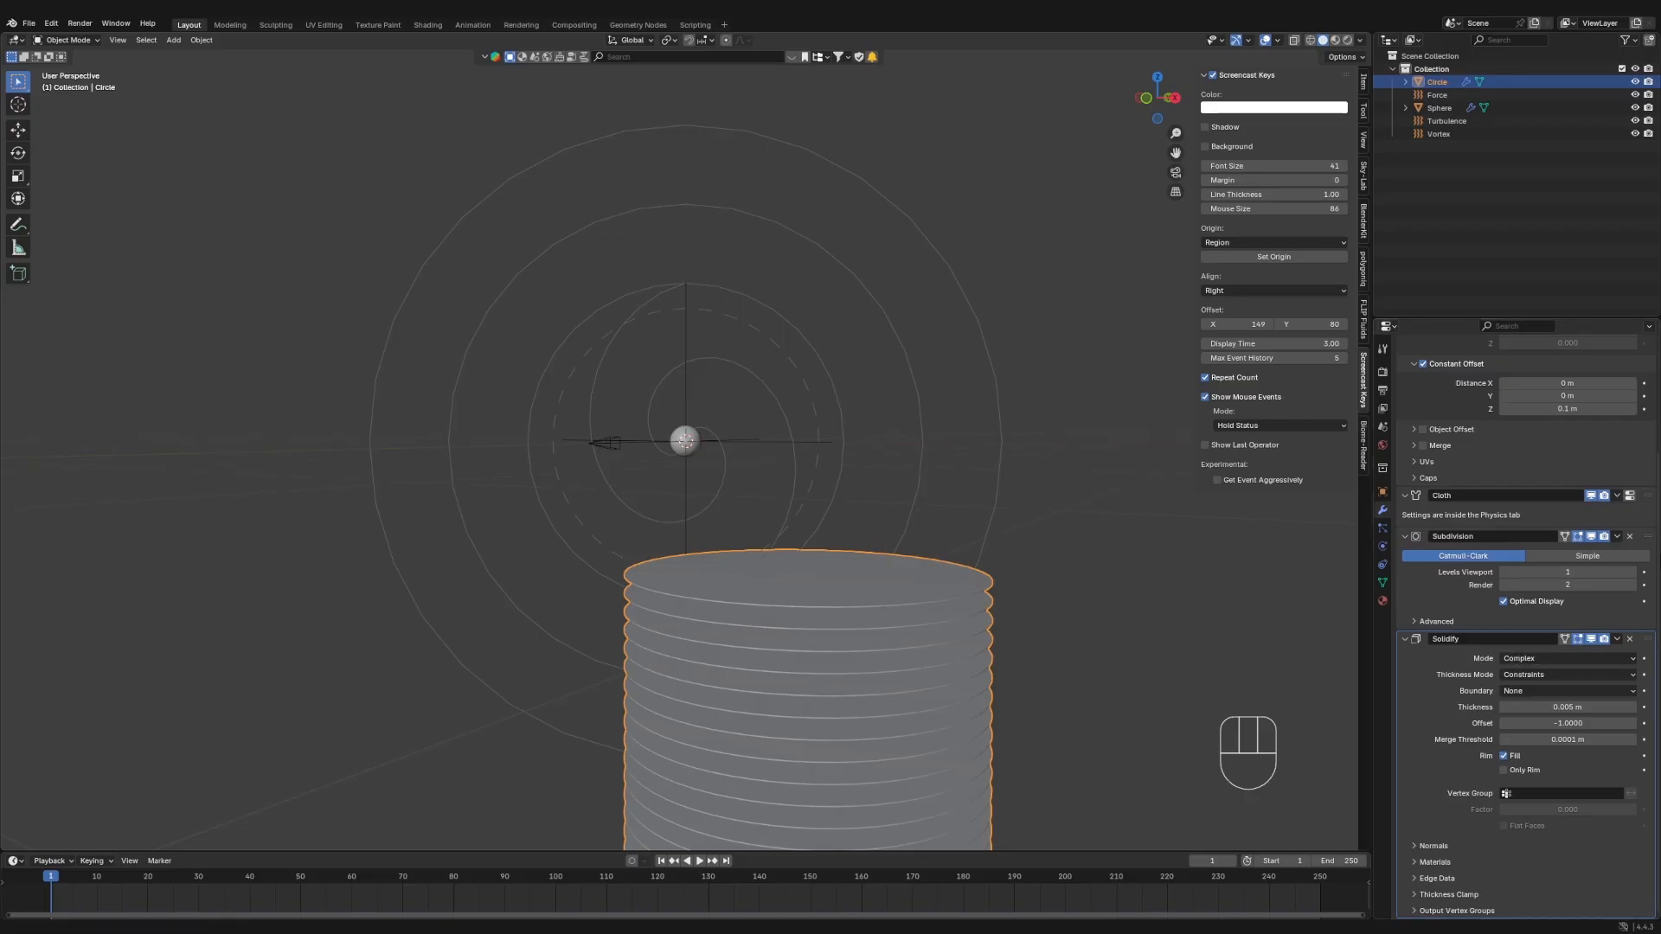
click(1617, 538)
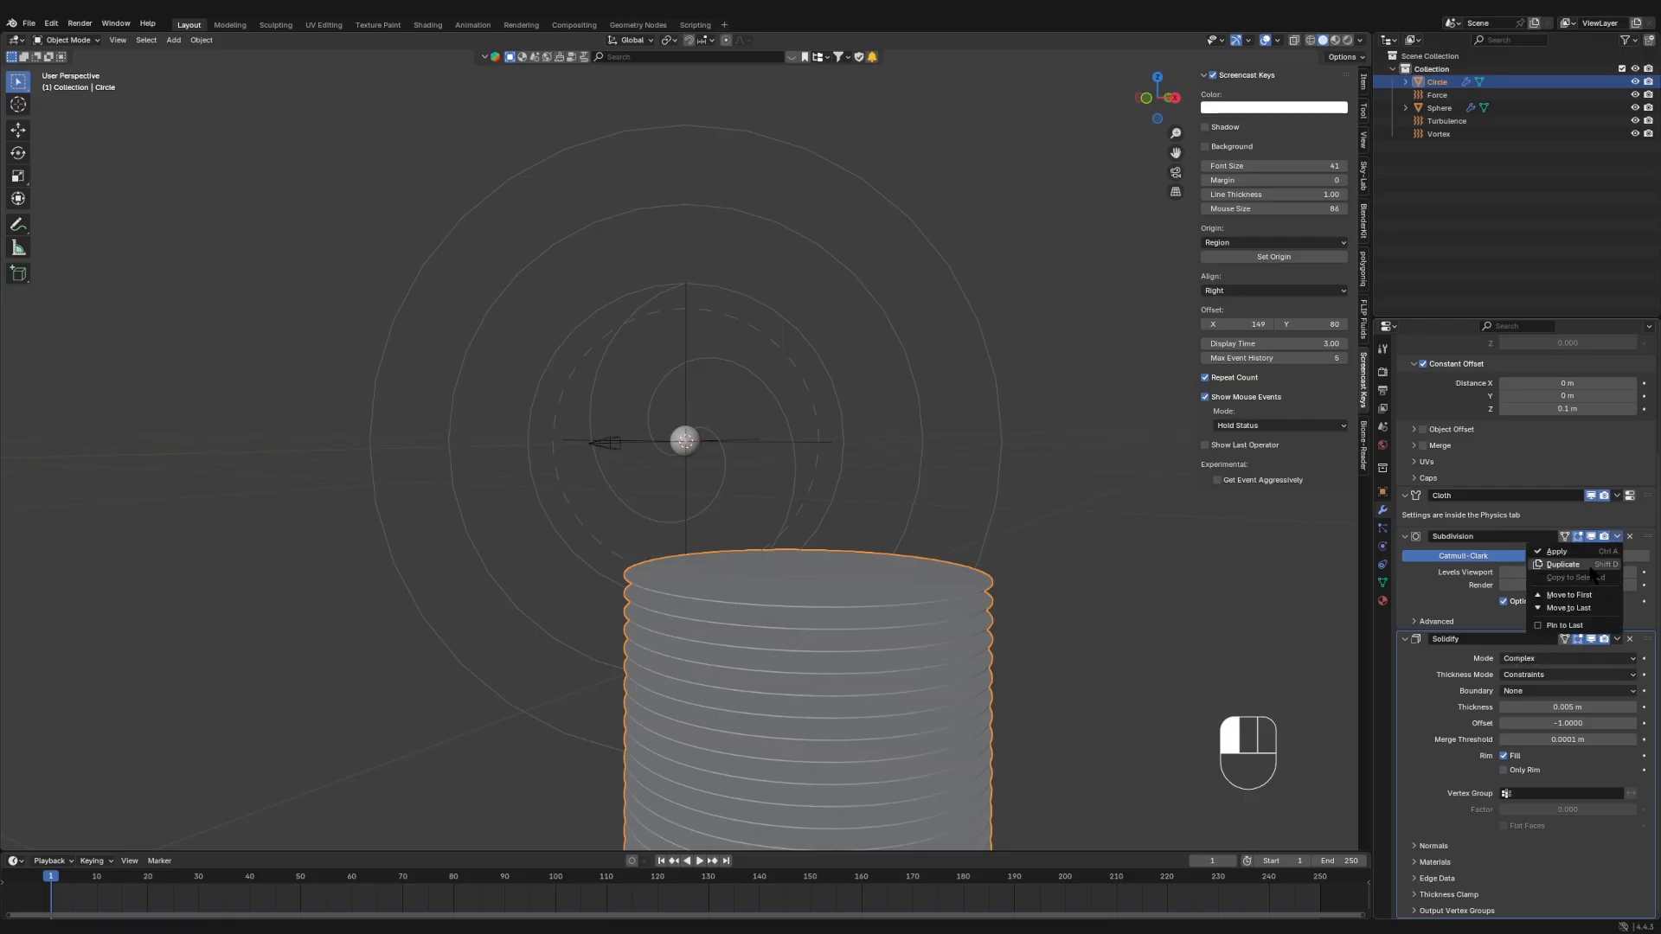
click(1564, 564)
drag(1638, 645, 1626, 904)
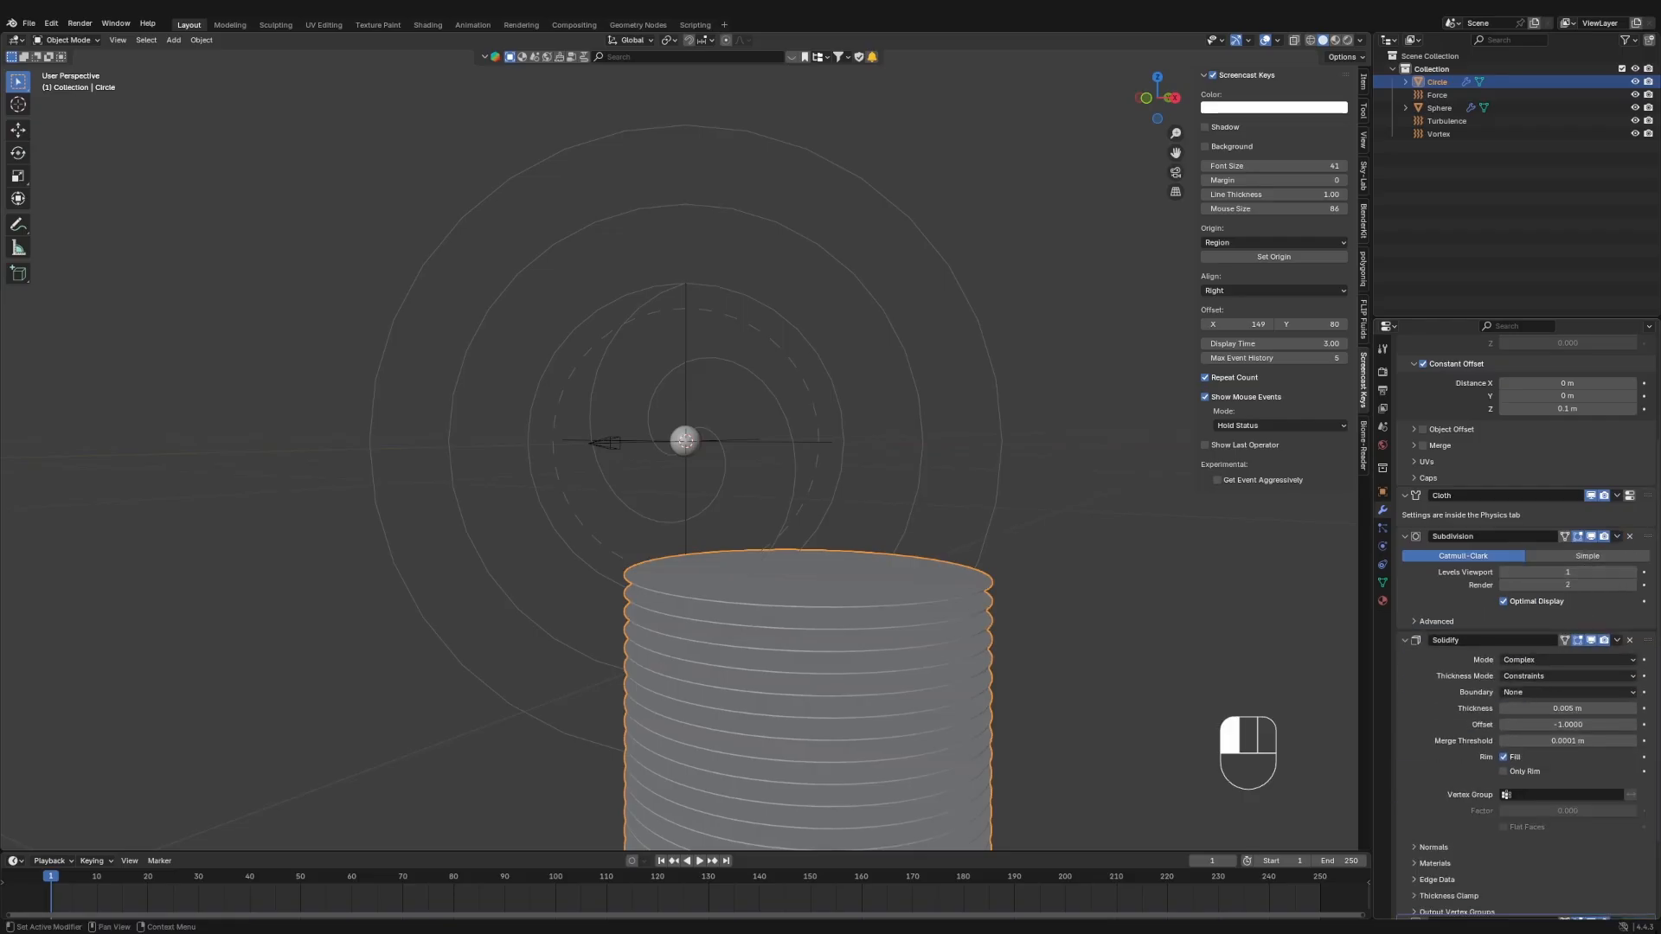
scroll(1580, 736, down, 4)
- Apply Shade Auto Smooth to the circle stack
middle_drag(906, 697, 957, 624)
right_click(959, 628)
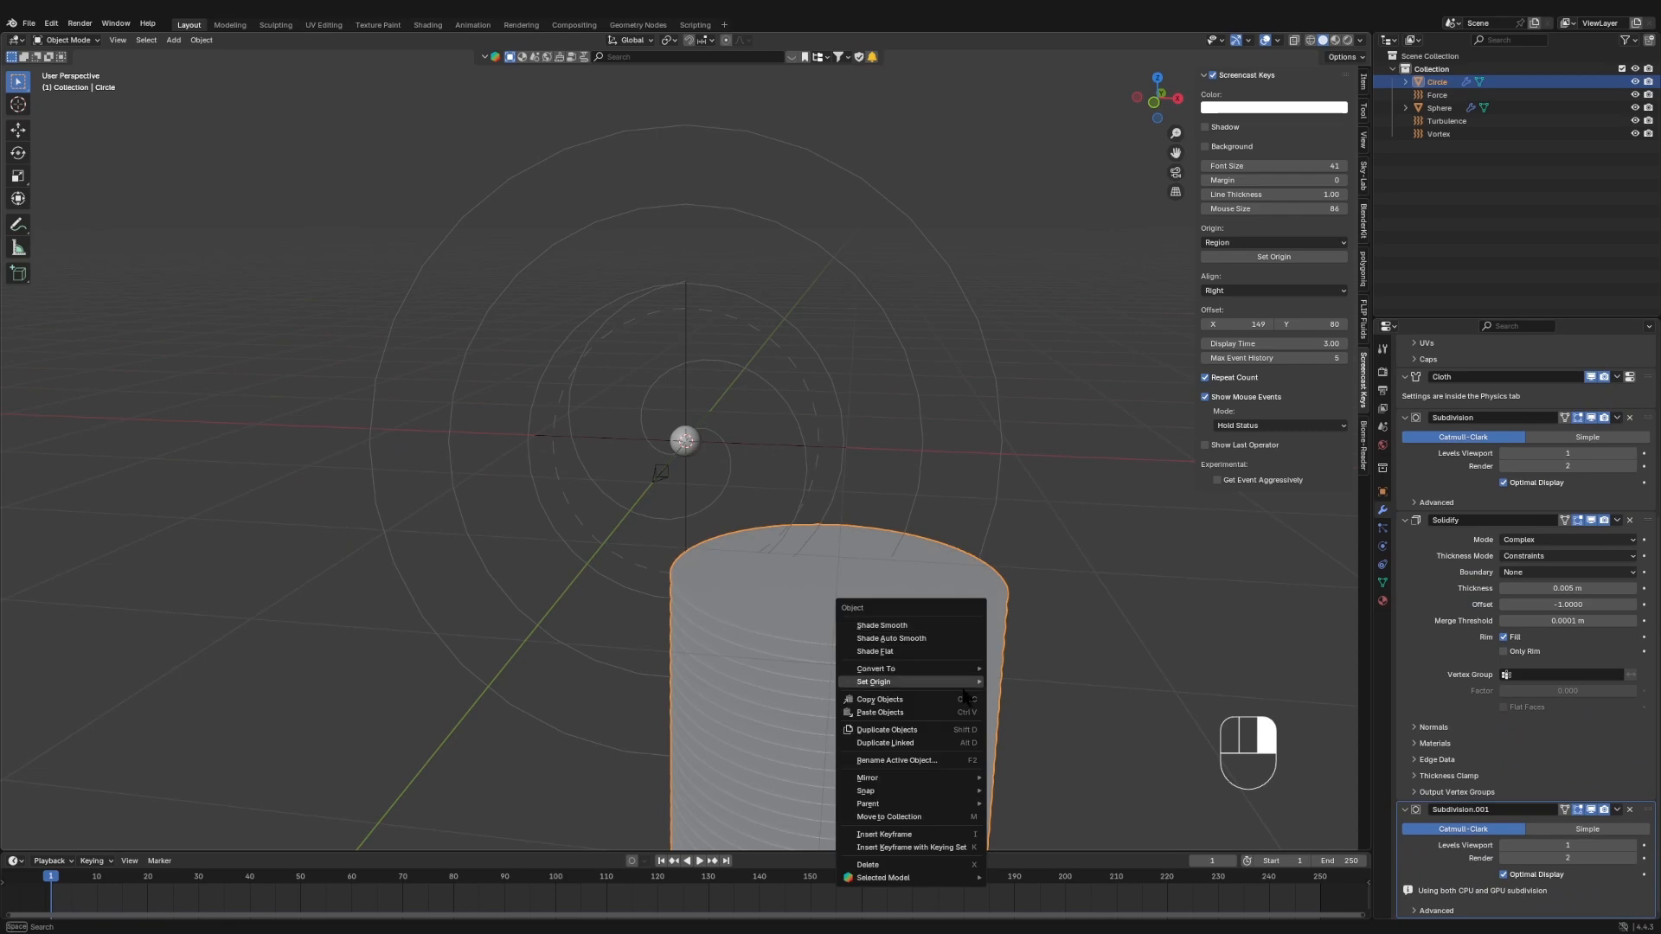
click(891, 638)
scroll(909, 630, down, 2)
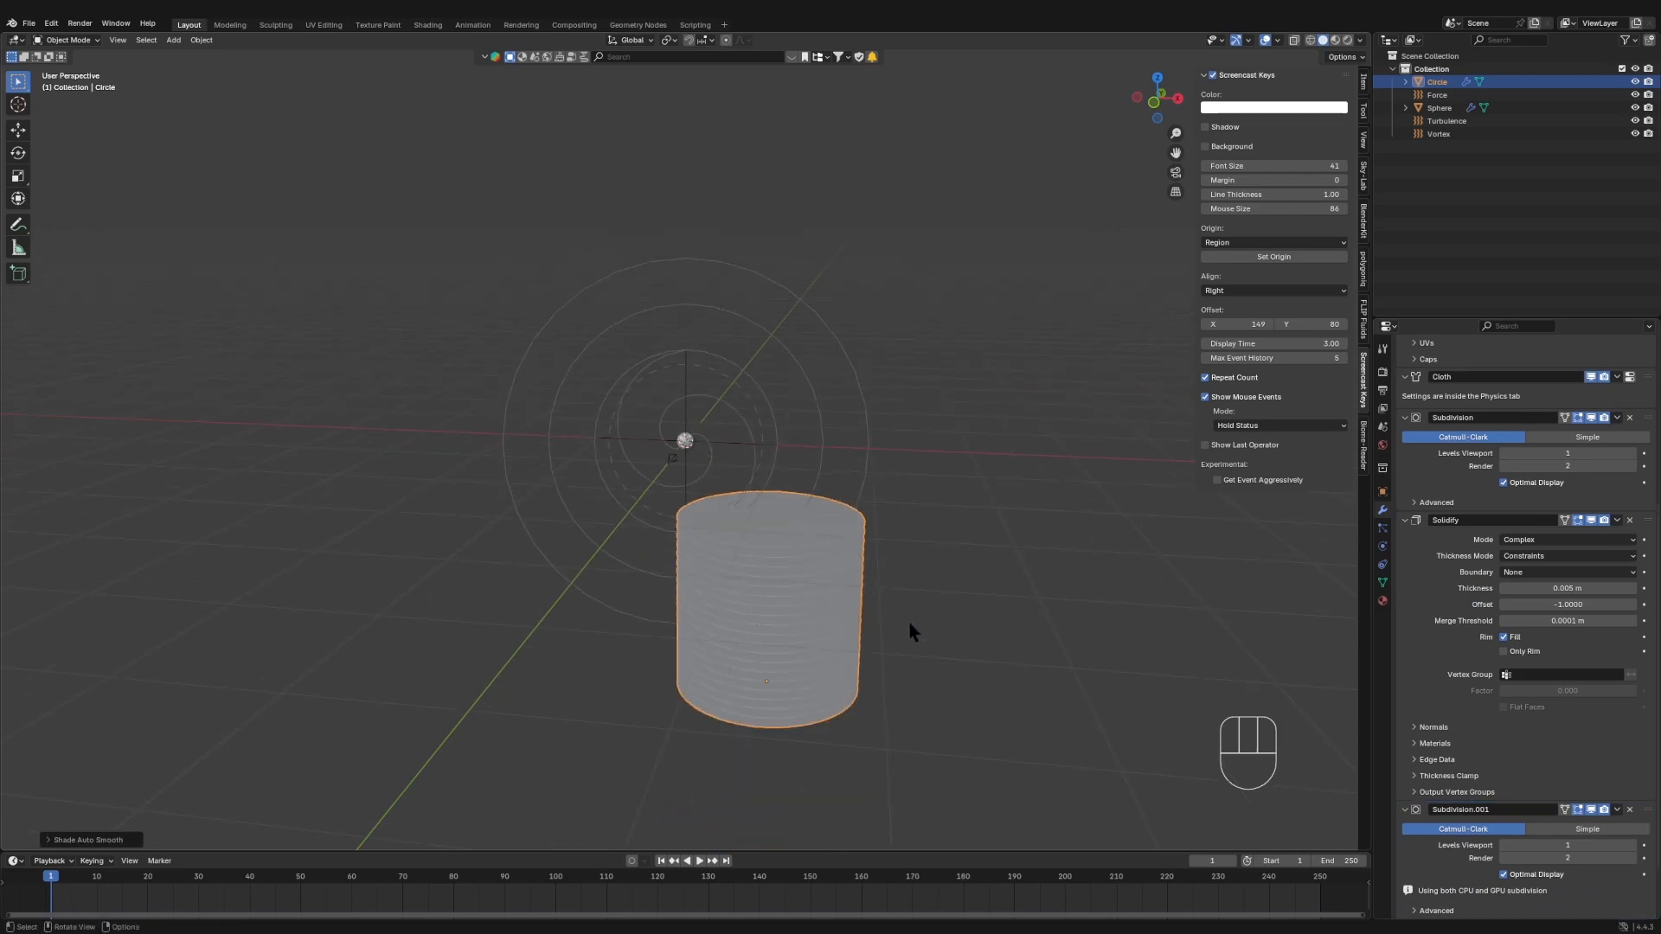
- Play the thickened cloth simulation to frame 34, pausing to examine the folds from several angles
key(space)
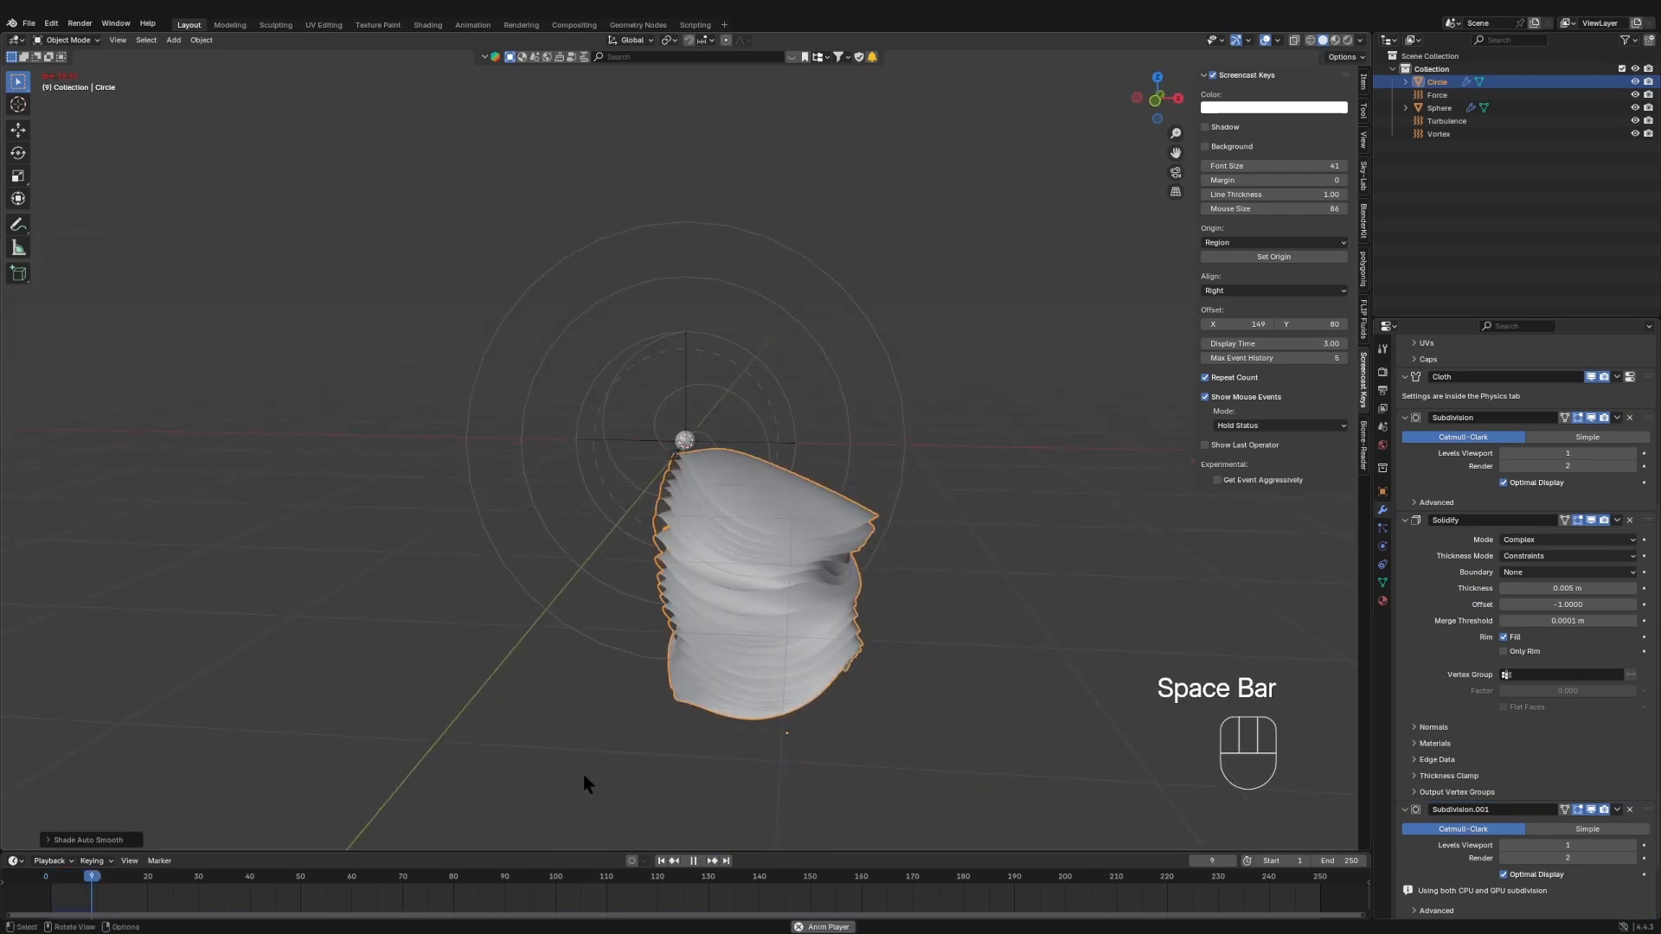
middle_drag(586, 689, 372, 612)
key(space)
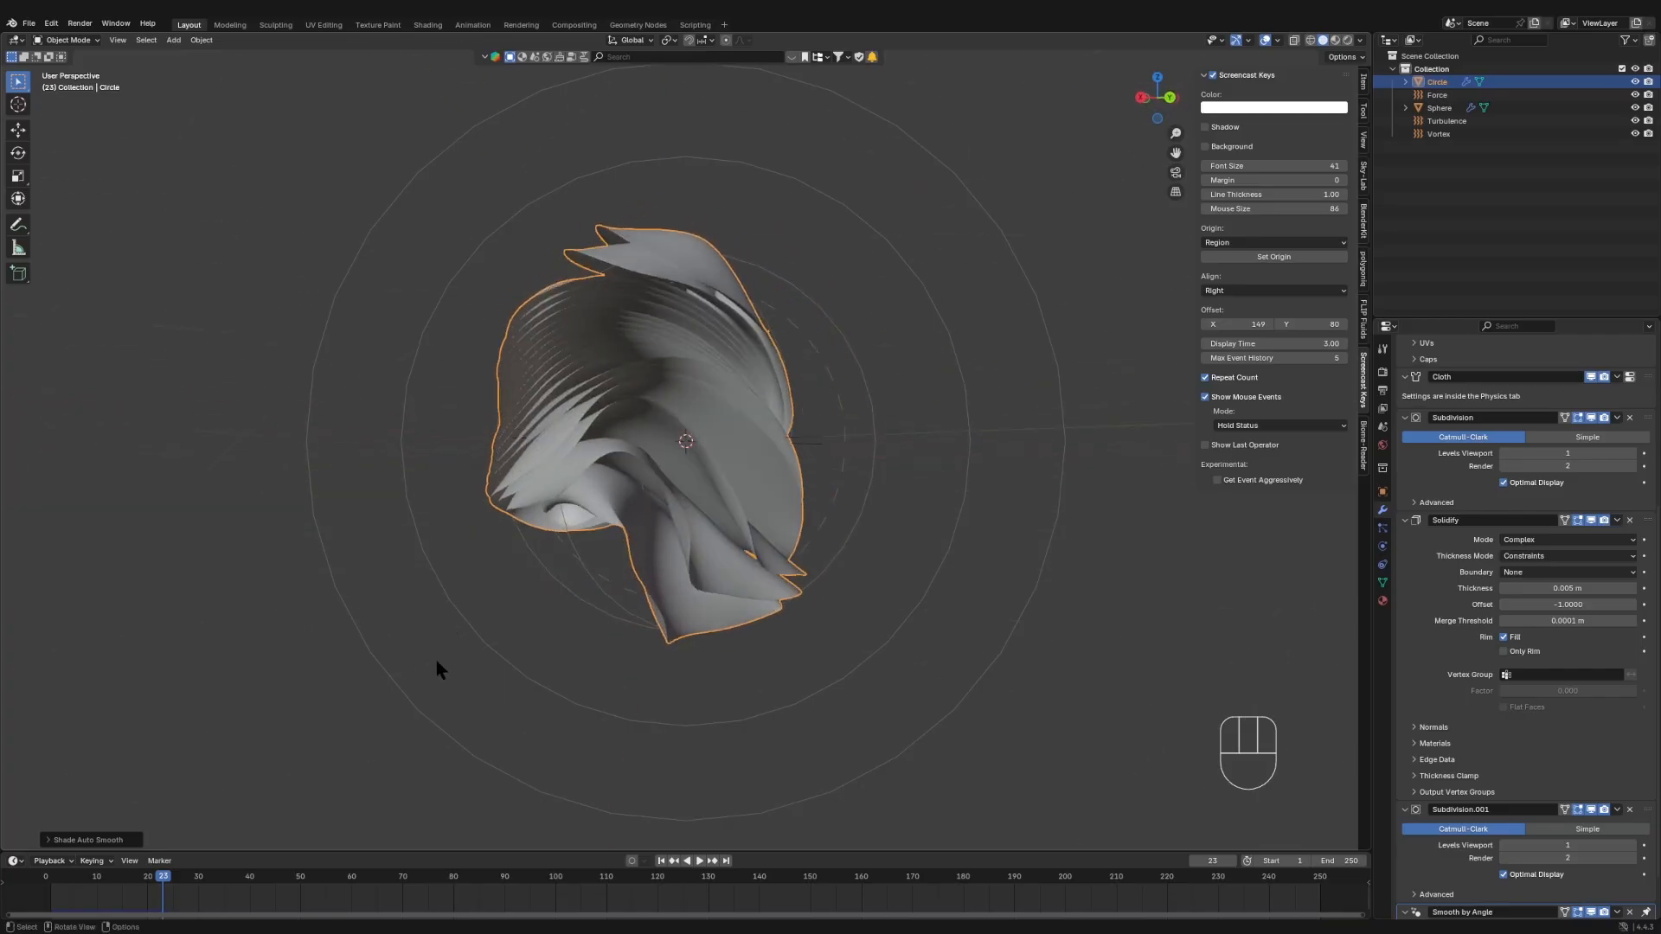
key(space)
key(d)
middle_drag(510, 599, 738, 595)
key(space)
scroll(739, 593, down, 2)
middle_drag(740, 593, 748, 564)
scroll(747, 575, up, 2)
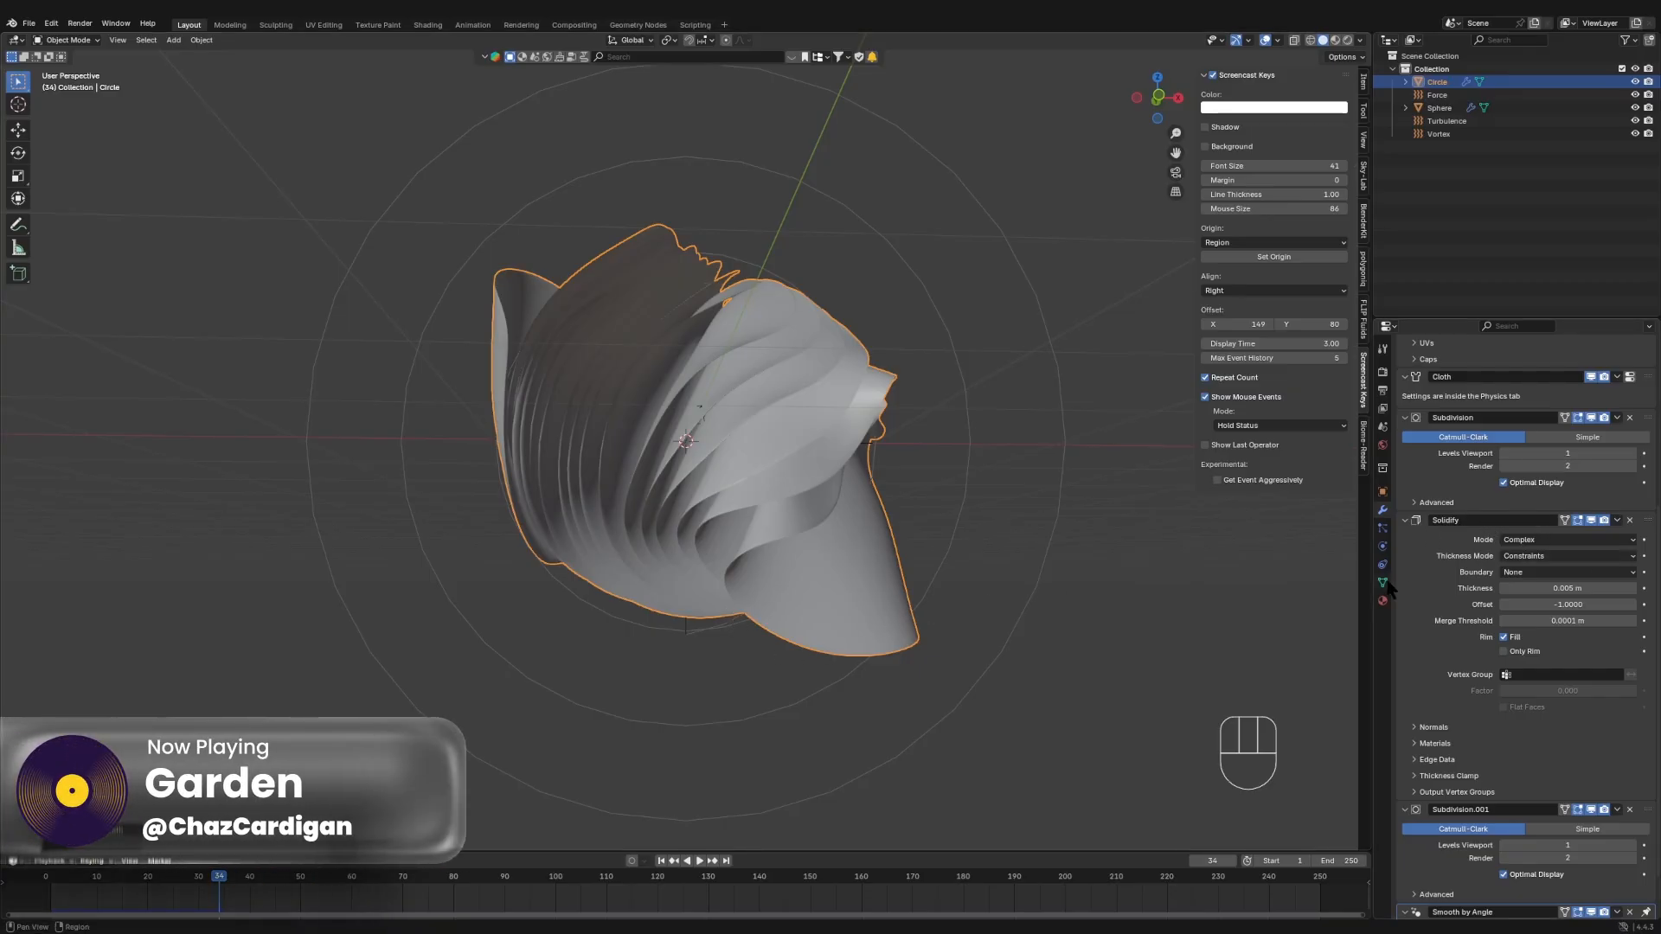
- Review the circle stack's cloth collision settings and replay the simulation to check how the layers behave
click(1382, 545)
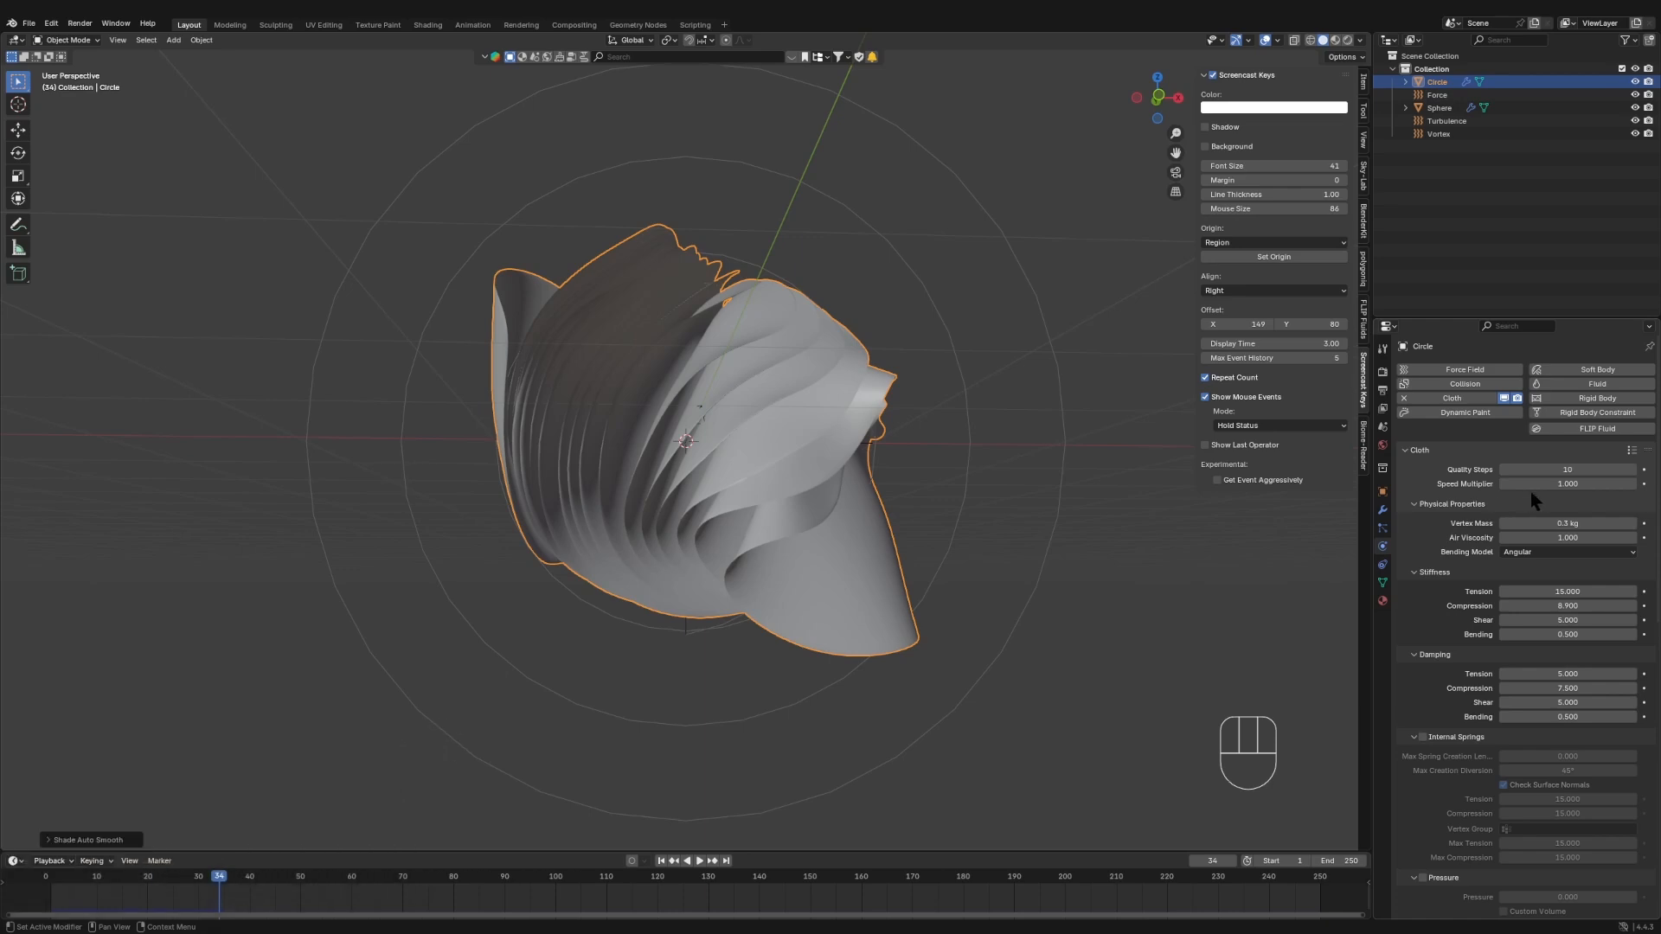
scroll(1550, 514, down, 8)
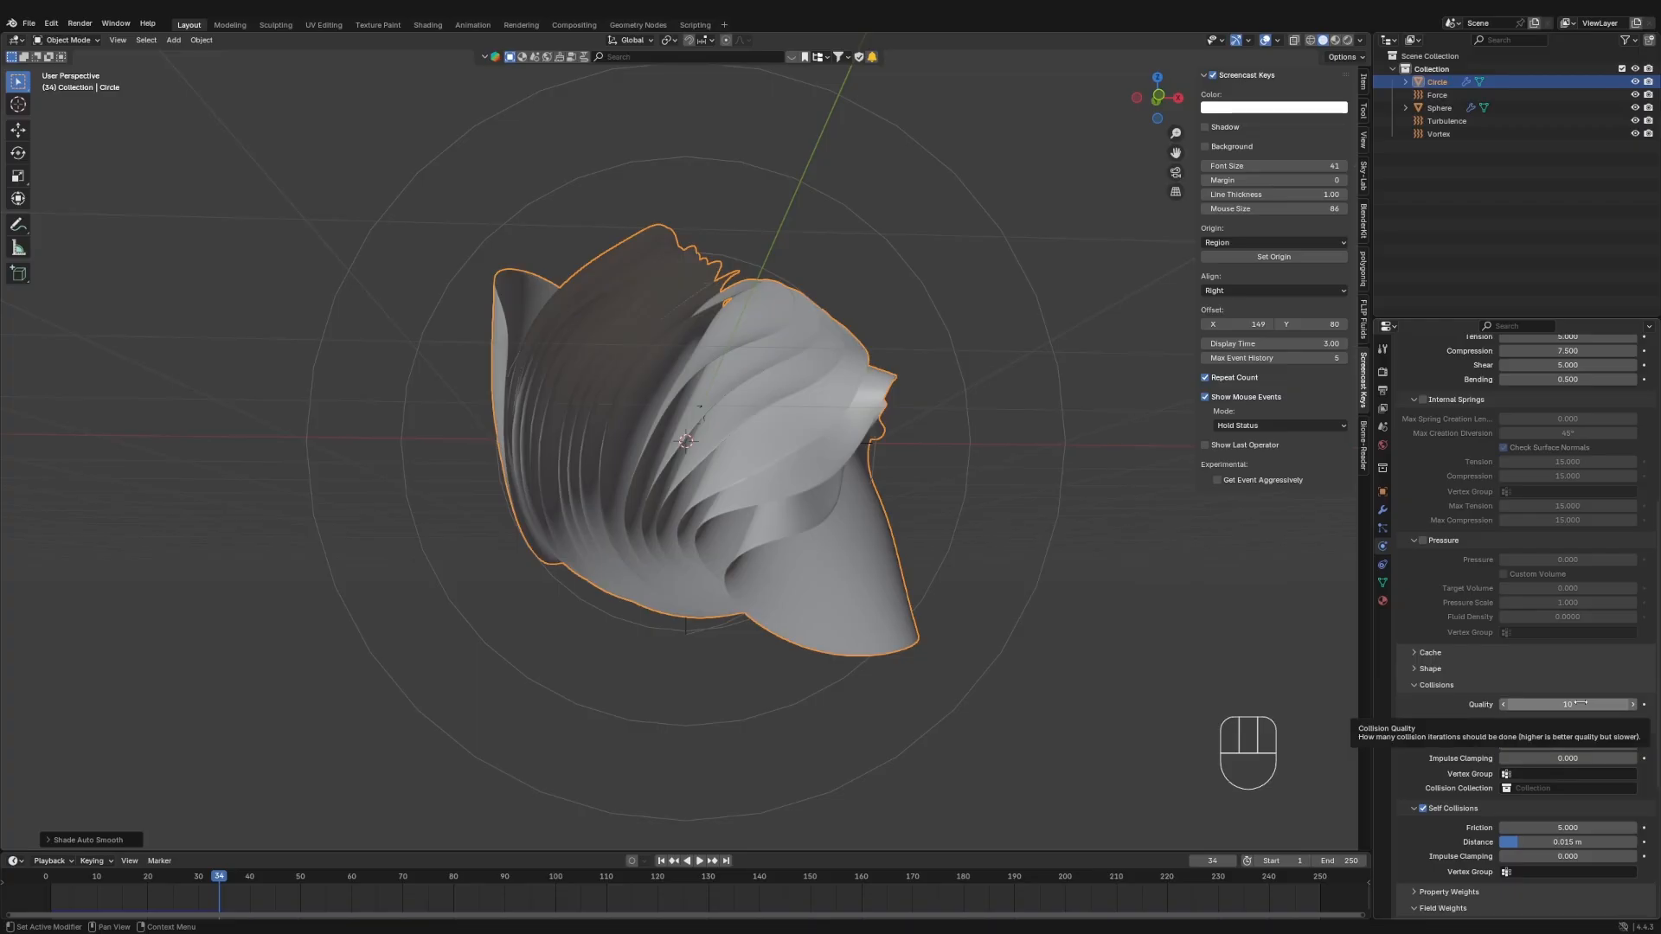
key(Tab)
key(Tab)
middle_drag(705, 702, 758, 717)
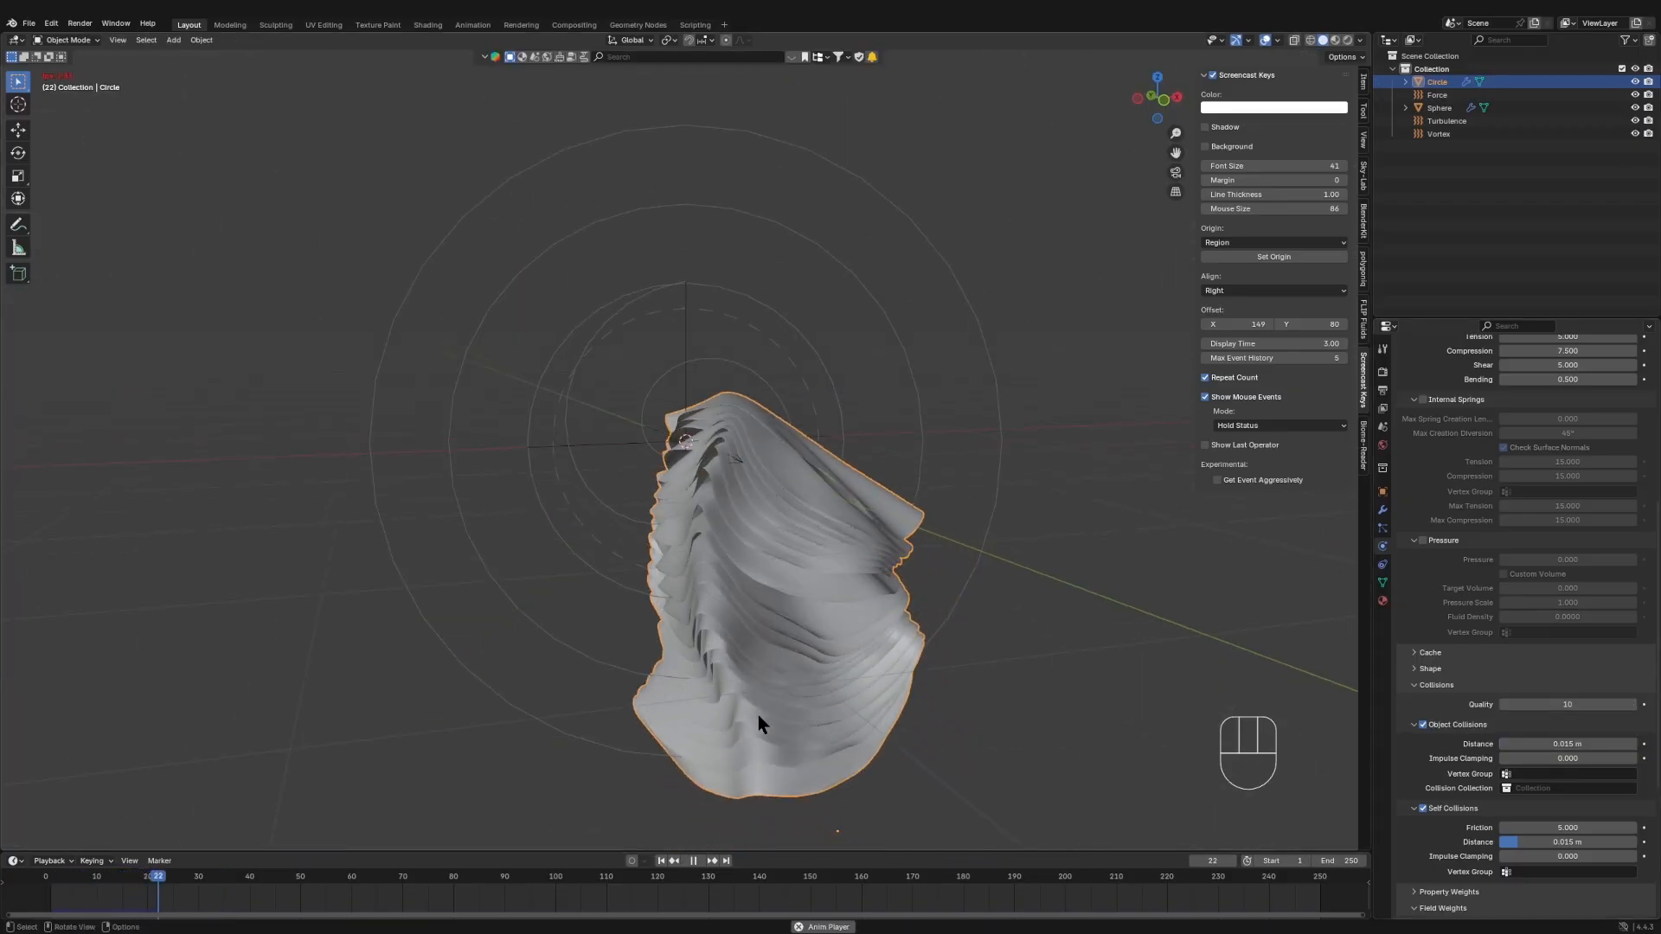
key(space)
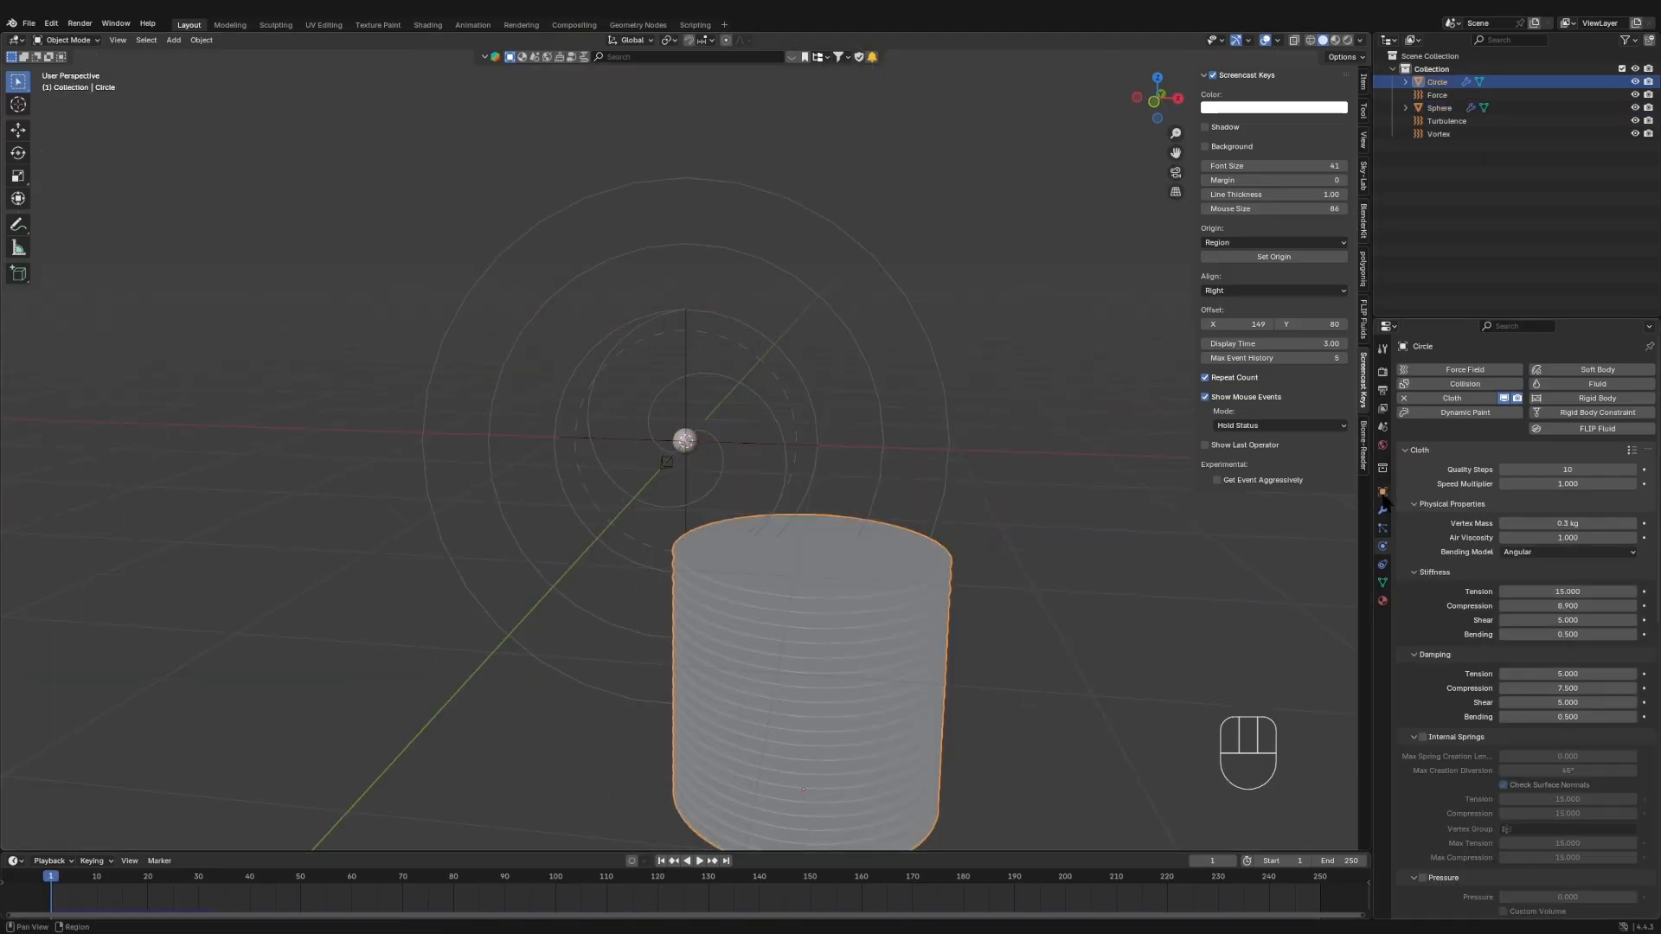
- Reposition the circle stack closer to the center, and raise the force fields and collision sphere about 0.31 m above the origin
click(1383, 492)
drag(1562, 436, 1618, 436)
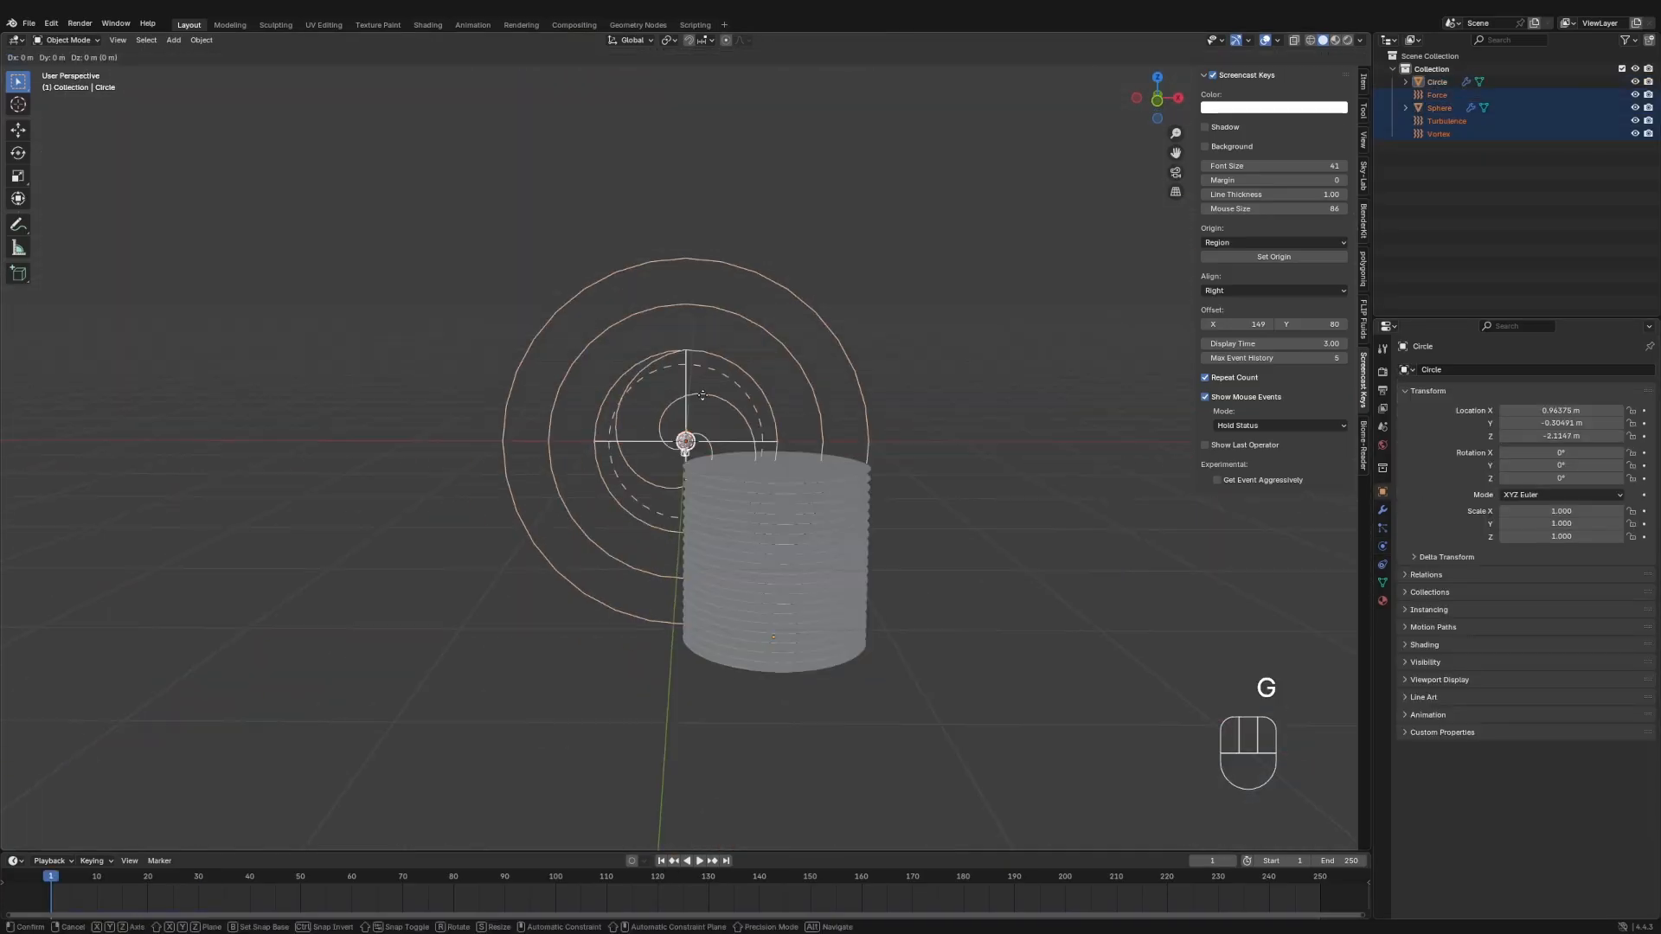
key(alt+a)
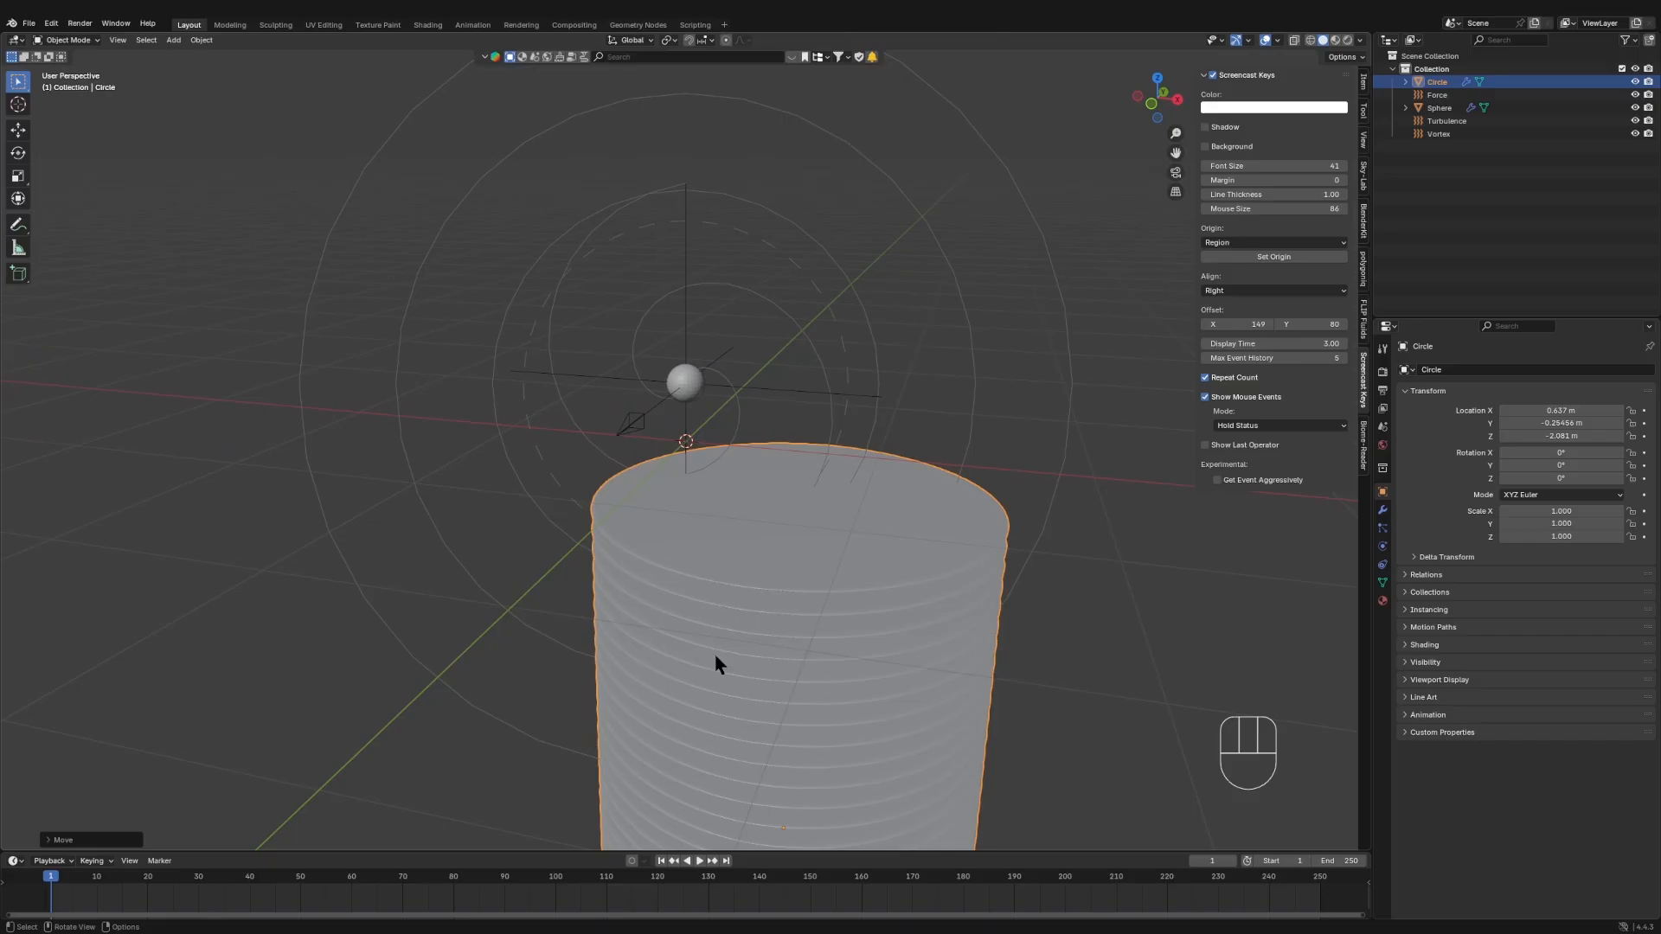
key(space)
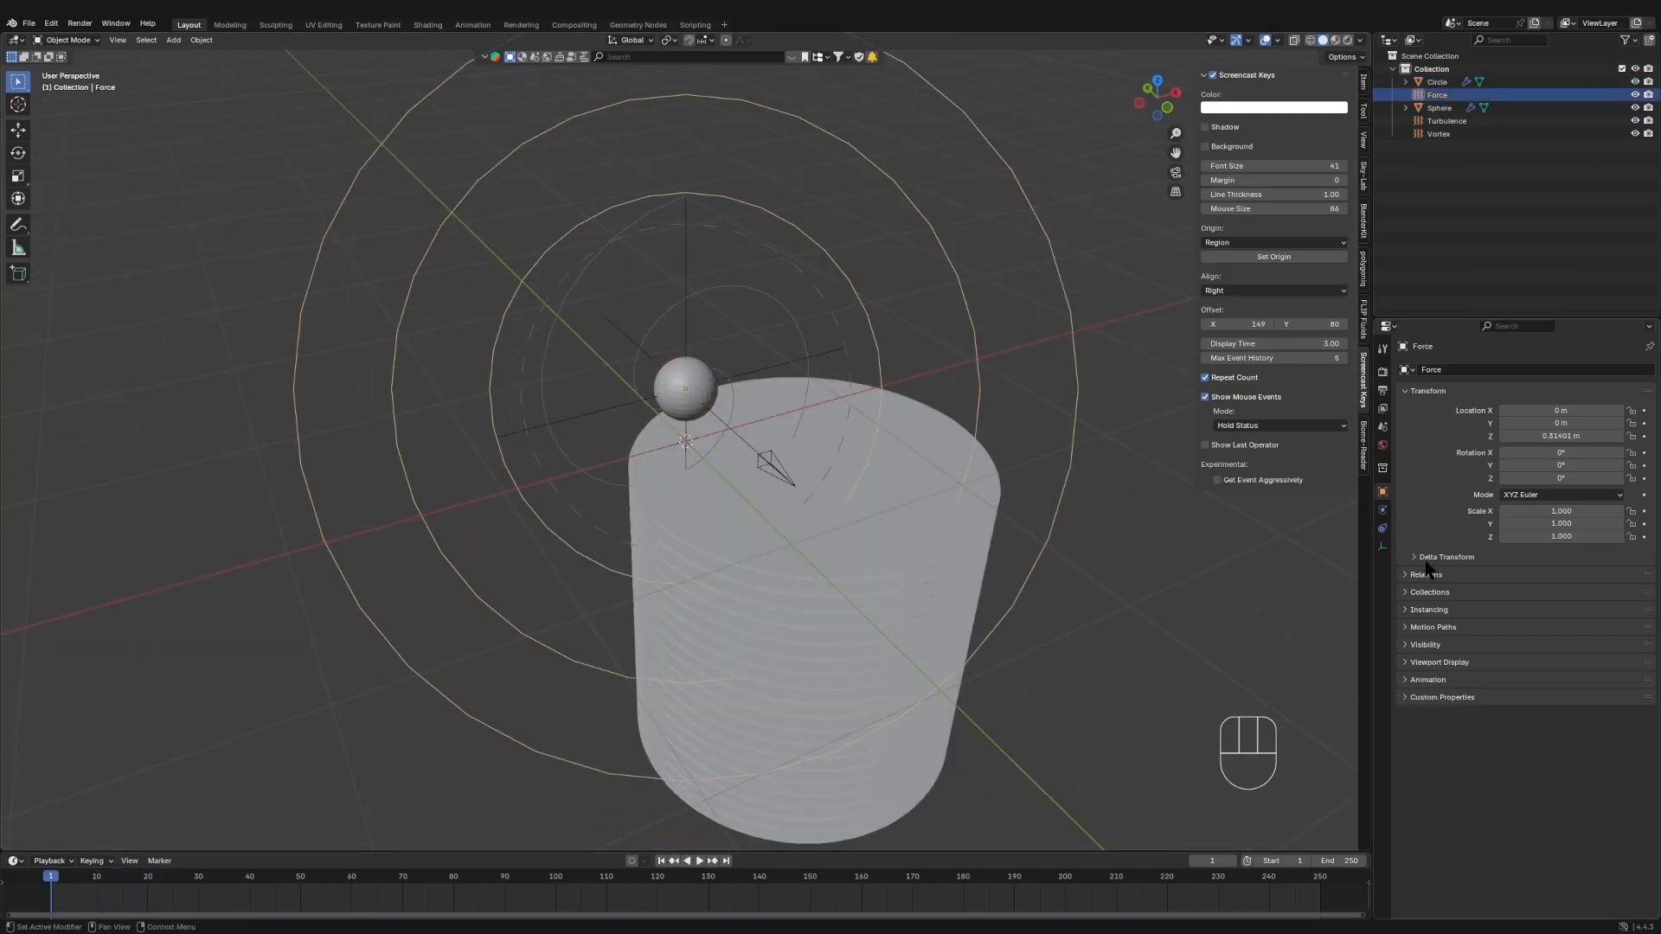
- Set the Turbulence field's strength to about 591.4 and play the simulation to check its effect on the cloth
click(1447, 121)
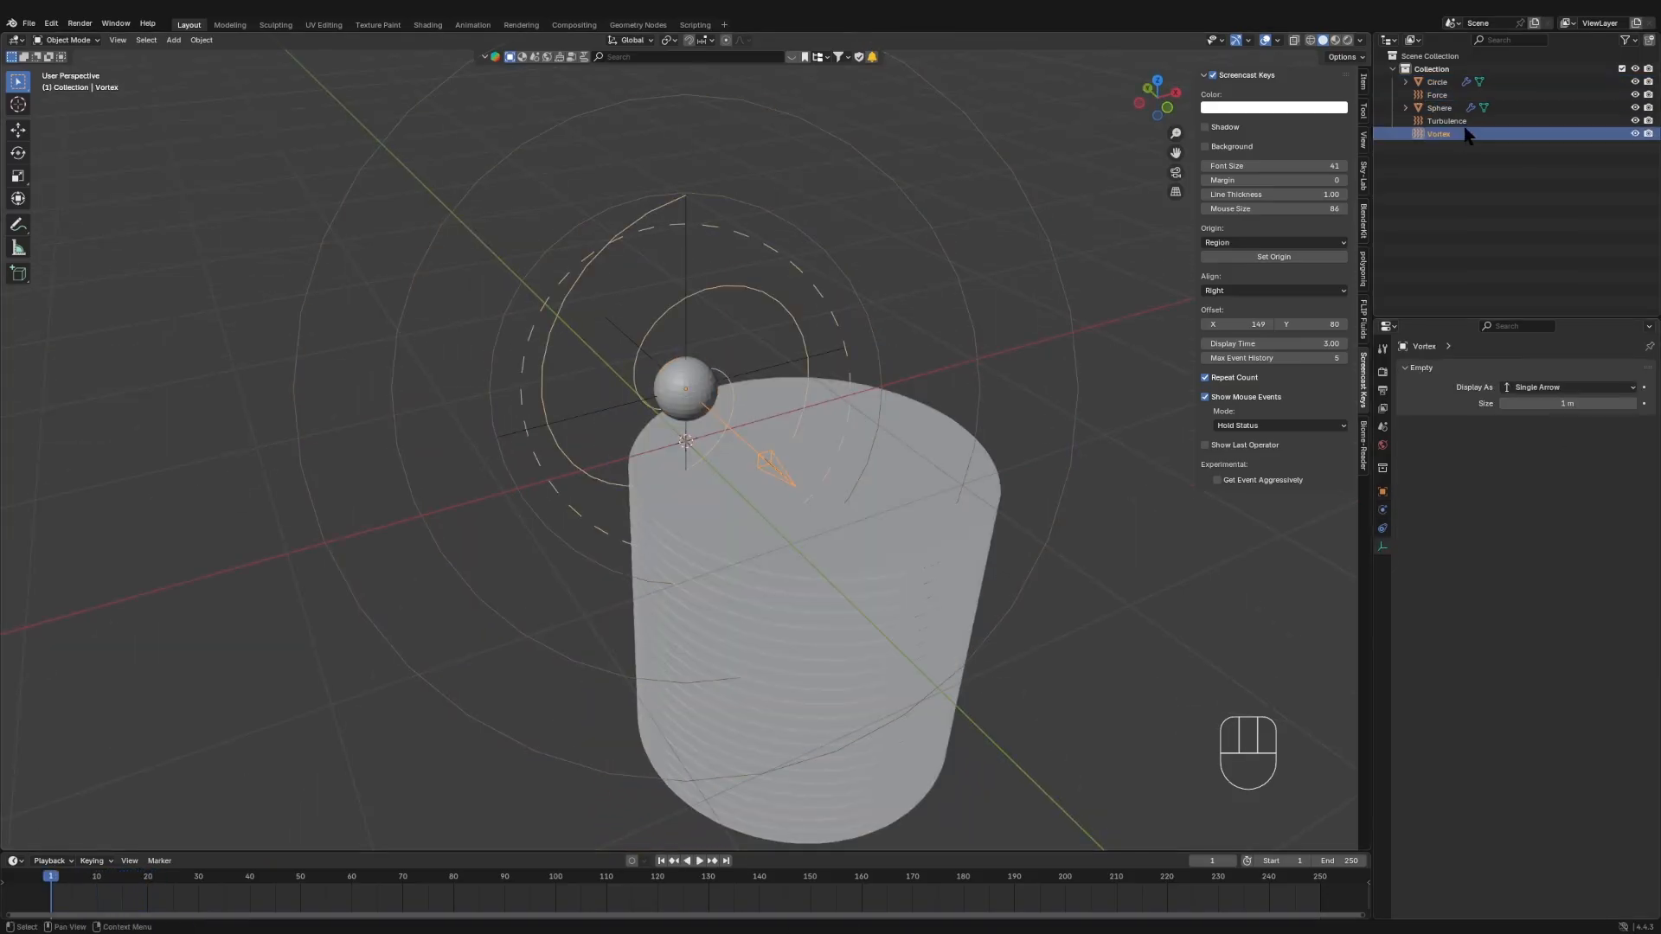
drag(1596, 485, 1588, 485)
click(697, 862)
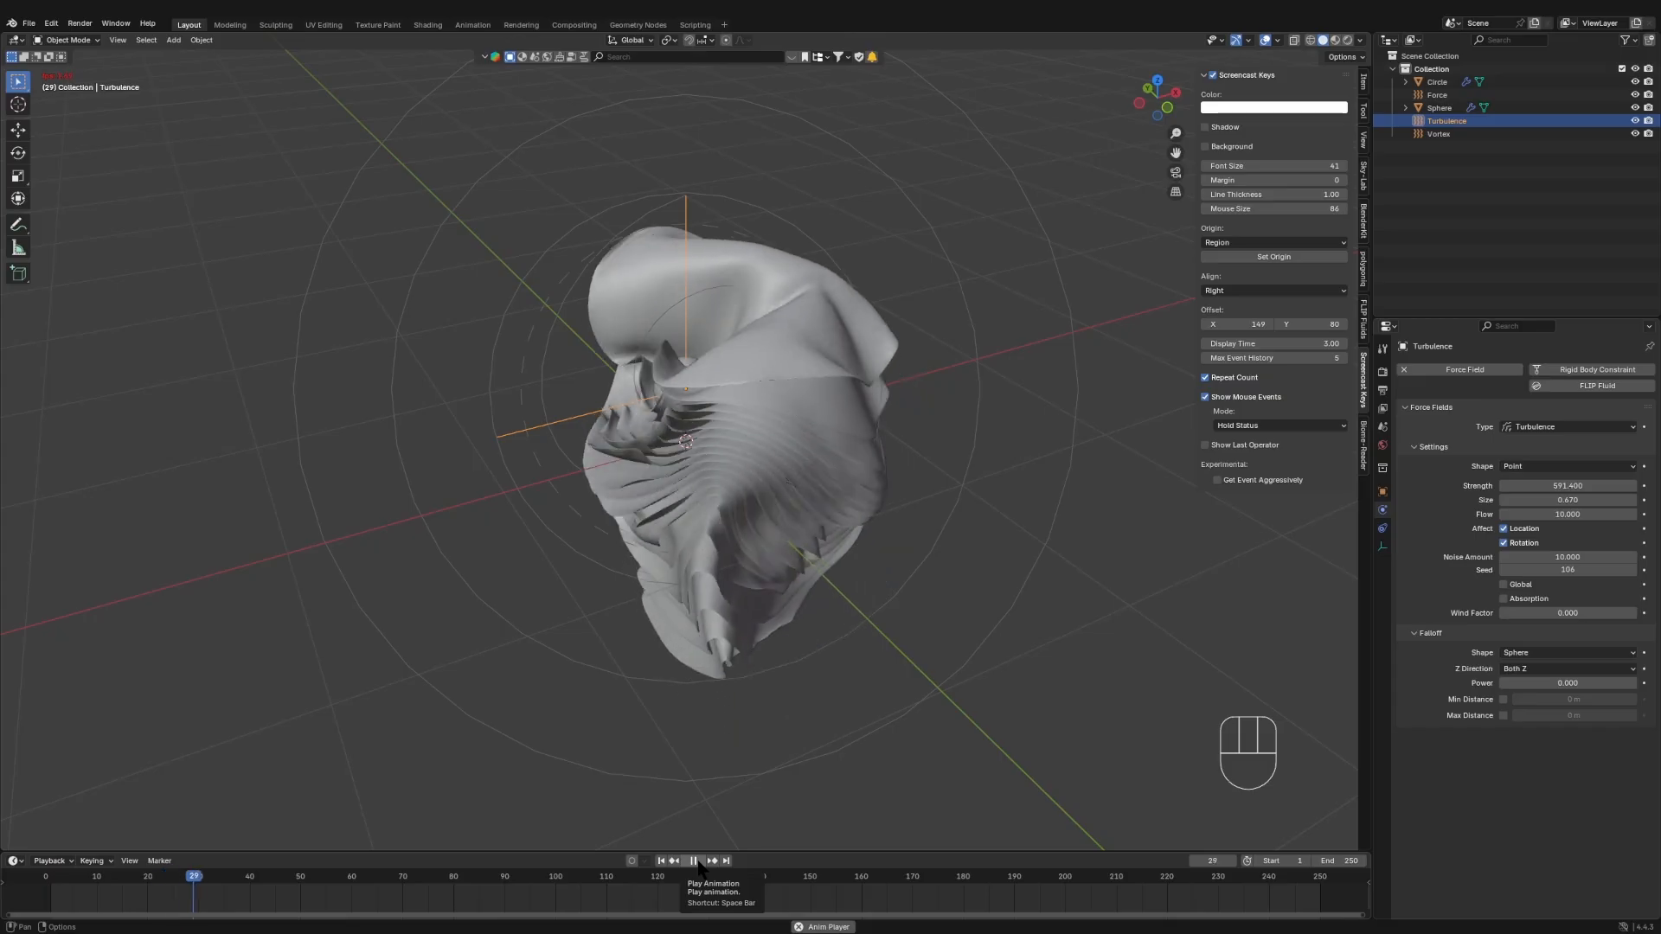
key(space)
key(space)
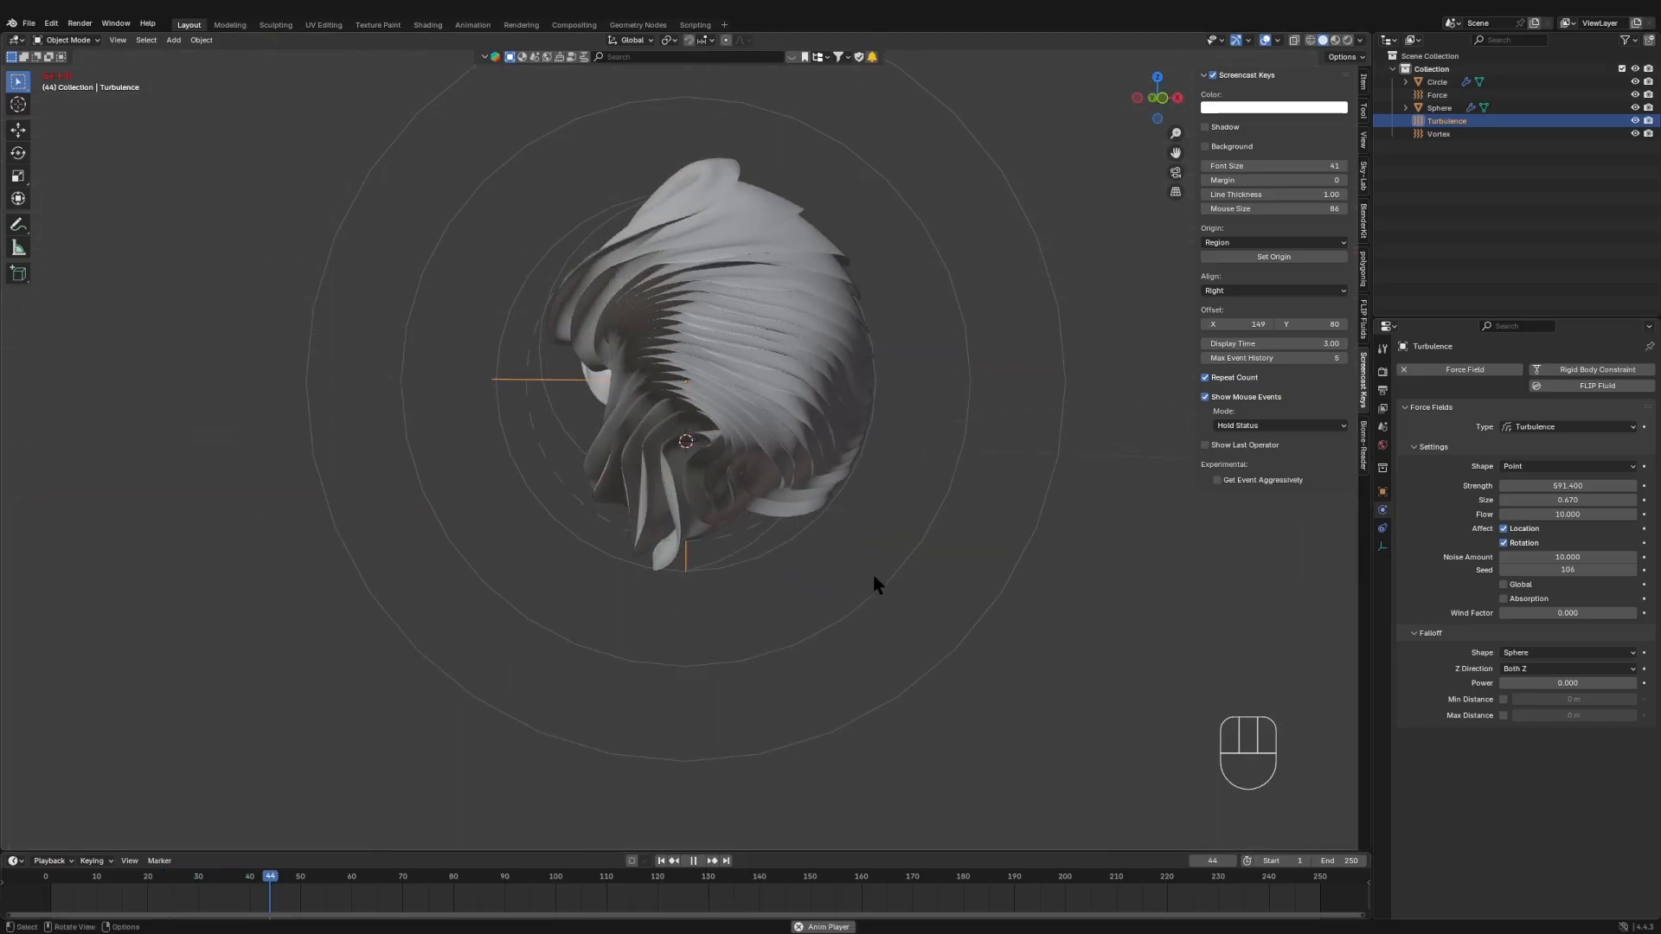
key(space)
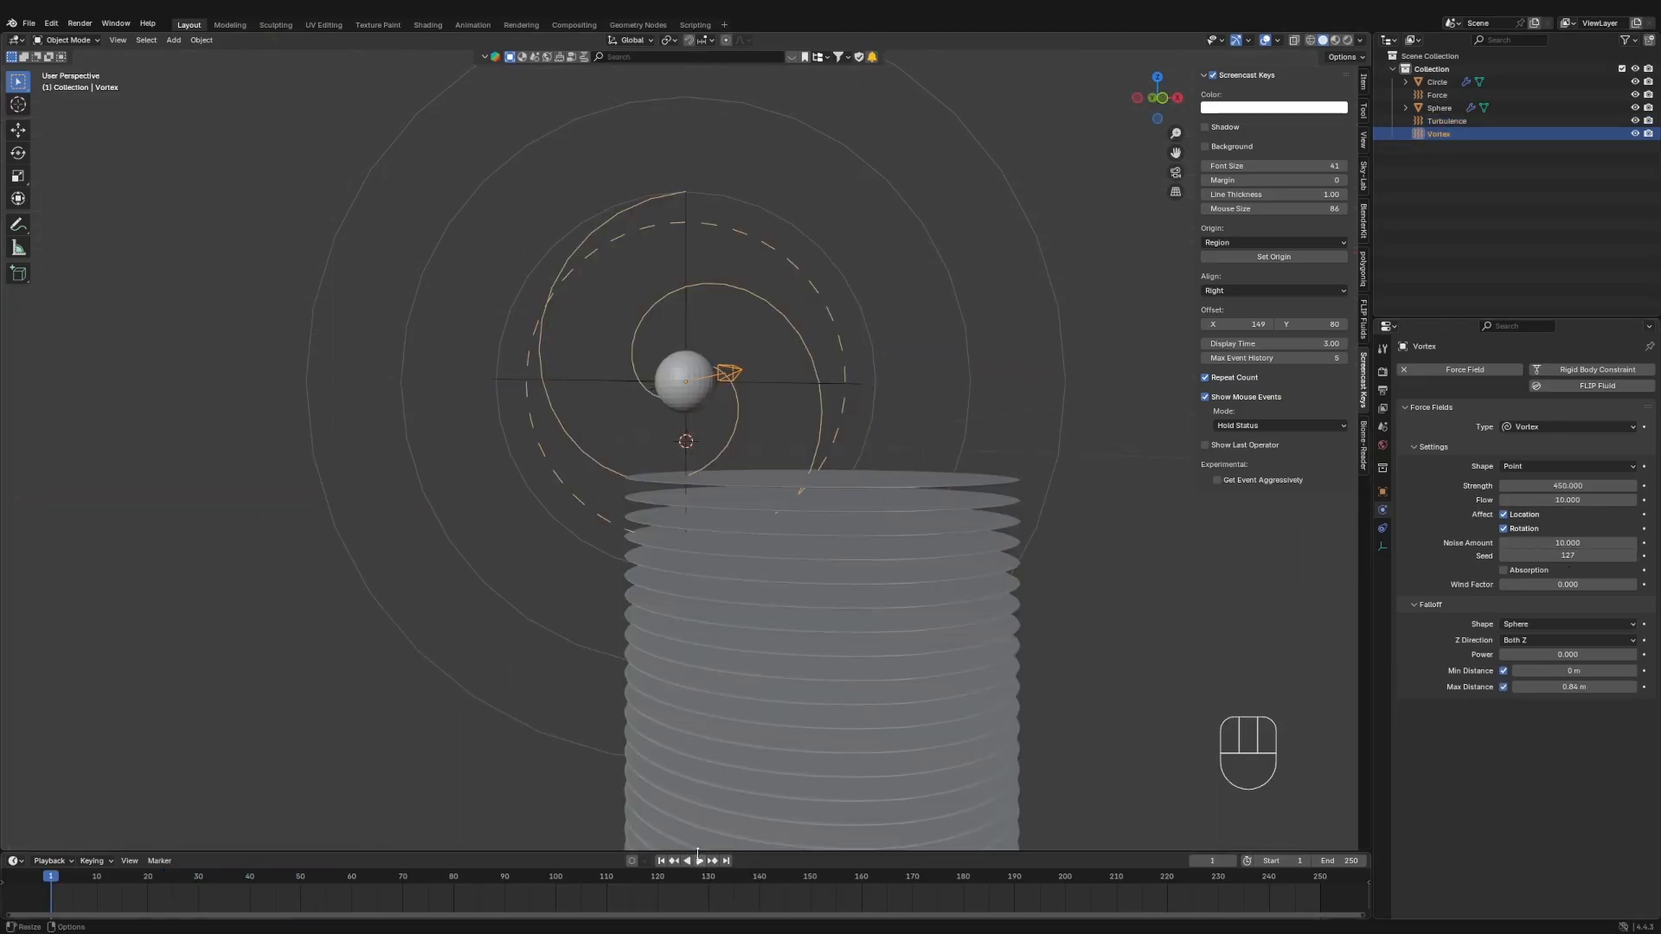
- Set the Force field's strength to about -168.6 and adjust its noise seed while the simulation plays
click(964, 360)
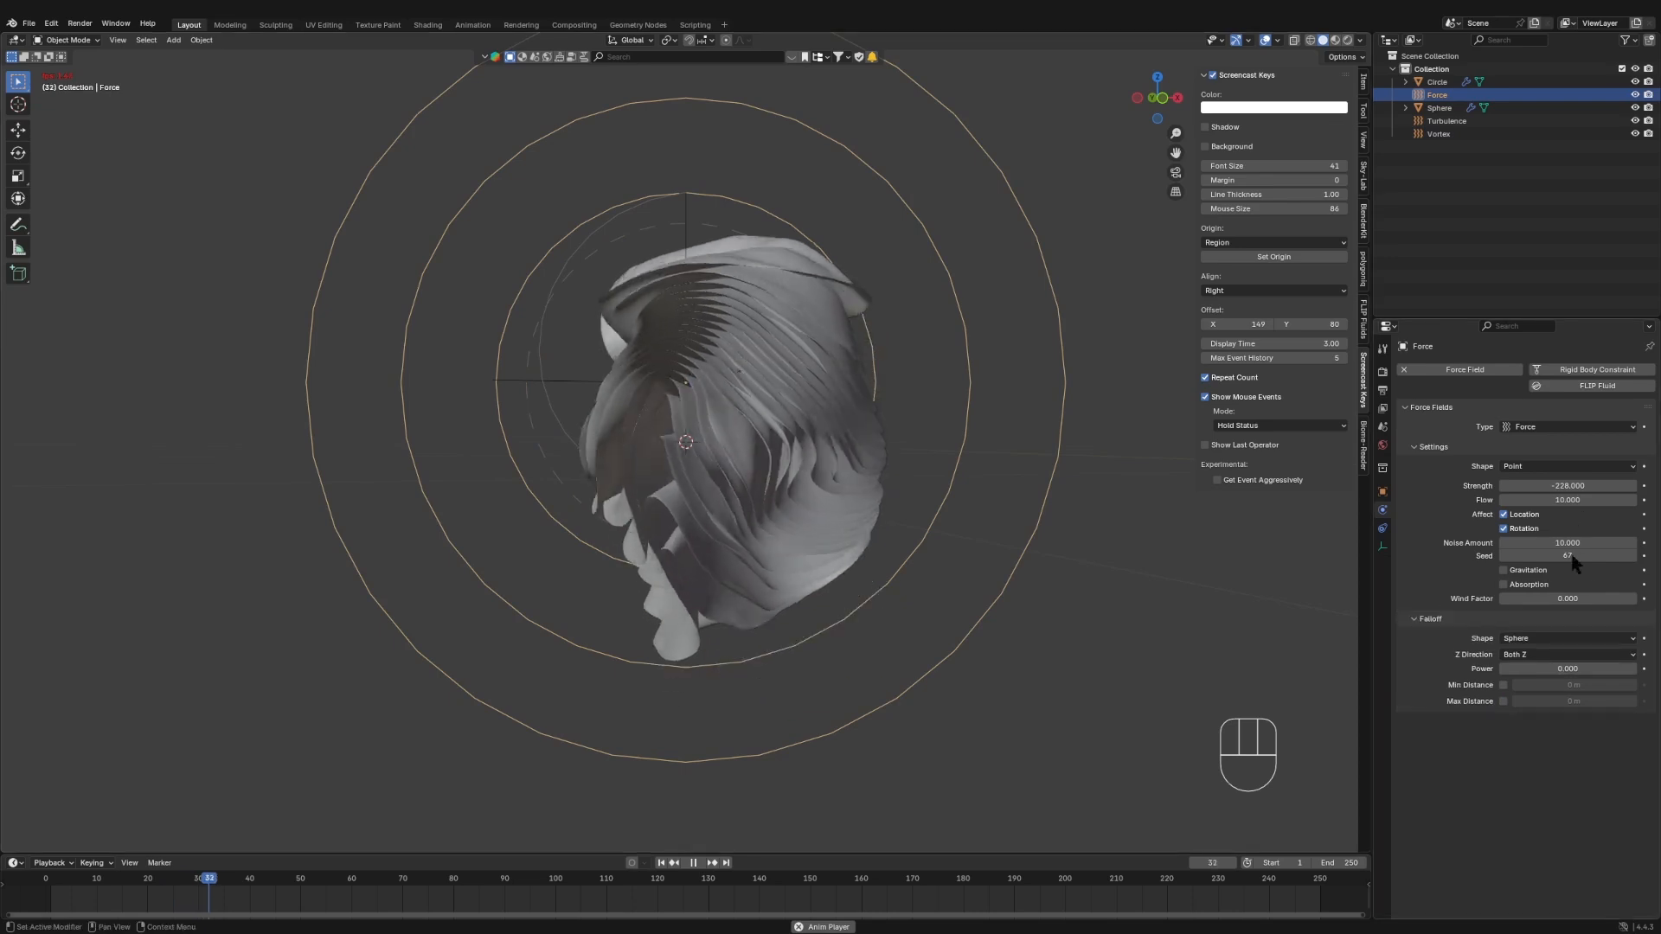
drag(1567, 487, 1601, 487)
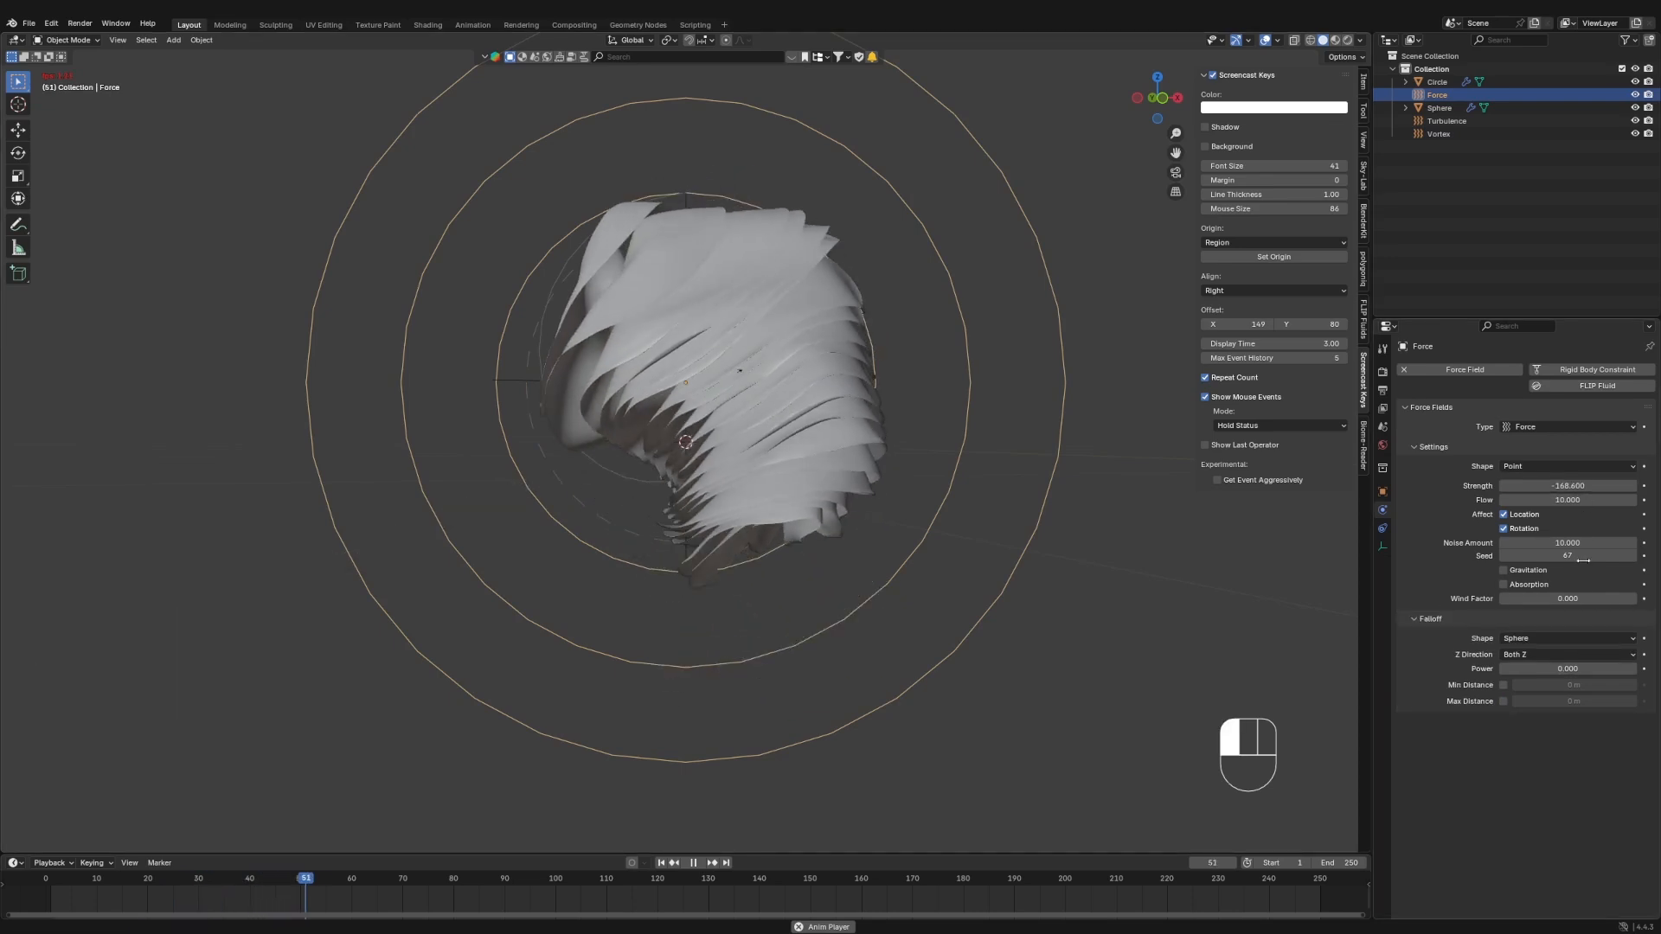
click(1577, 556)
click(1461, 616)
- Play the simulation to frame 85 and inspect the resulting folded cloth form from several sides
key(space)
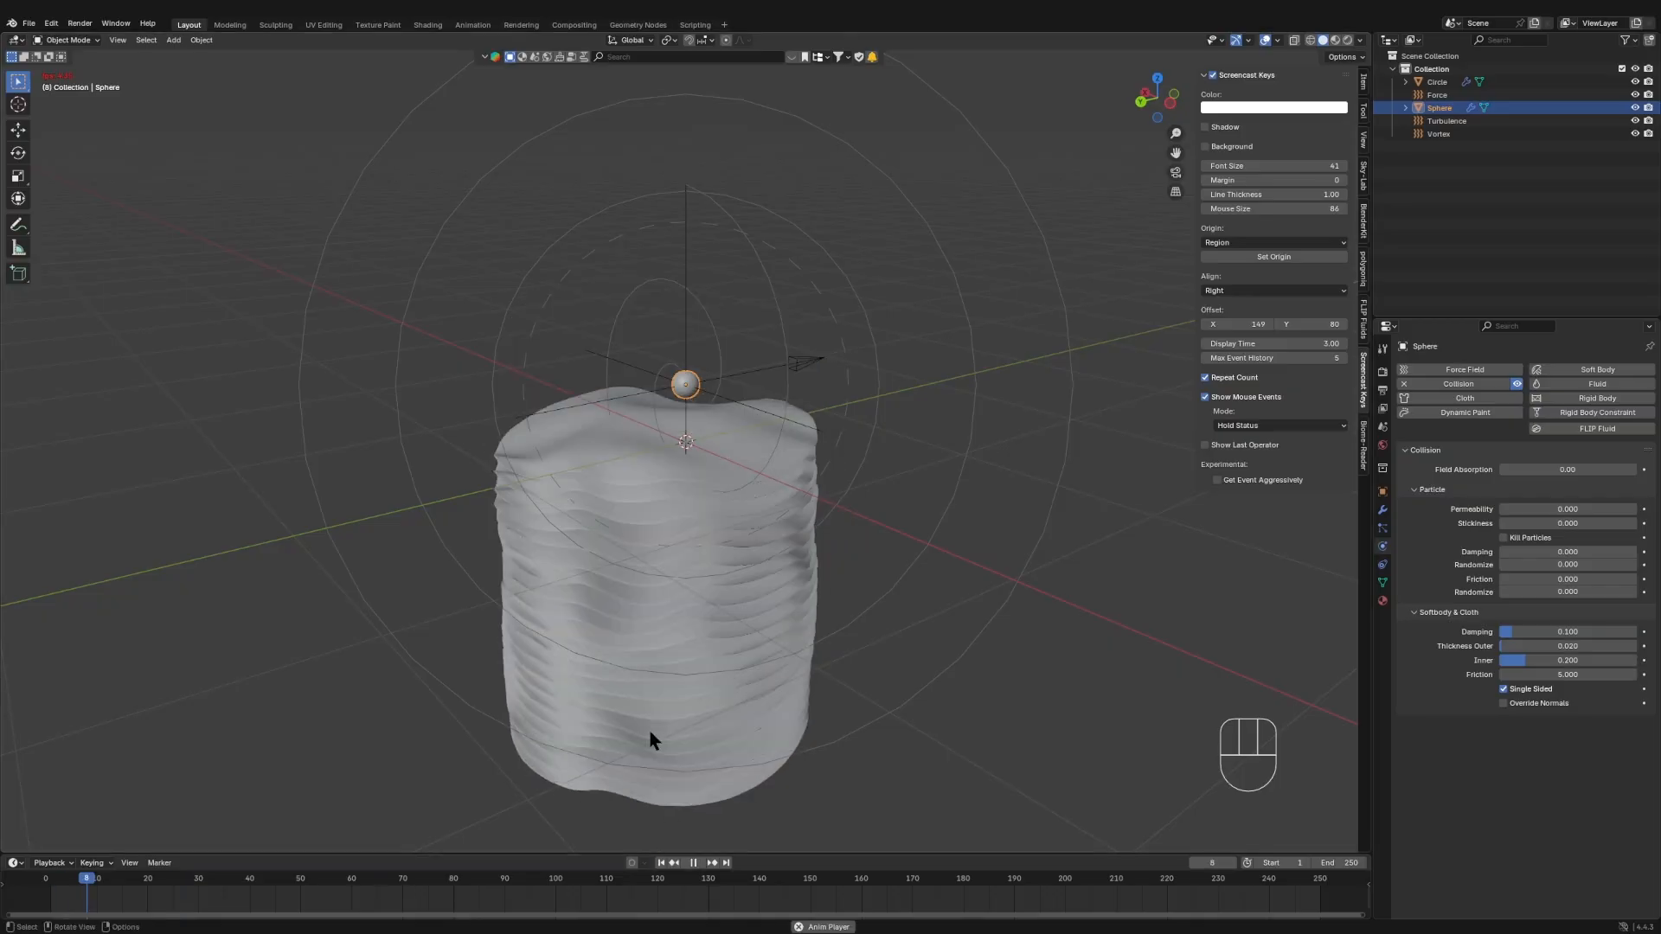
middle_drag(735, 718, 883, 469)
key(space)
key(shift+a)
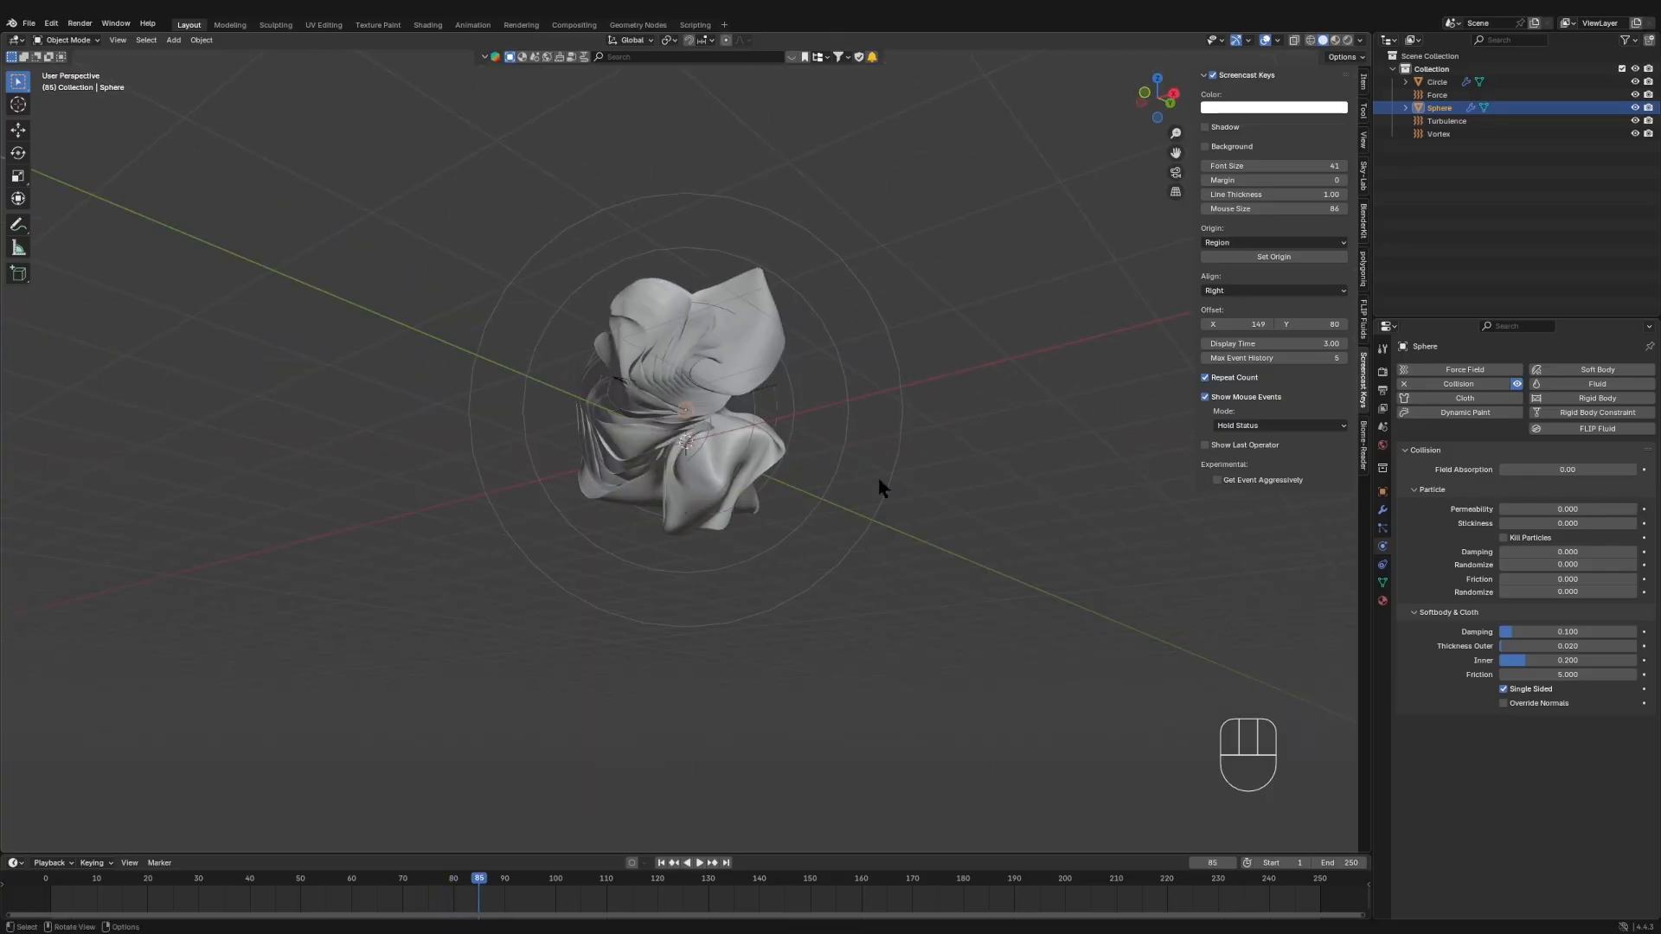
middle_drag(905, 334, 775, 453)
scroll(884, 450, up, 2)
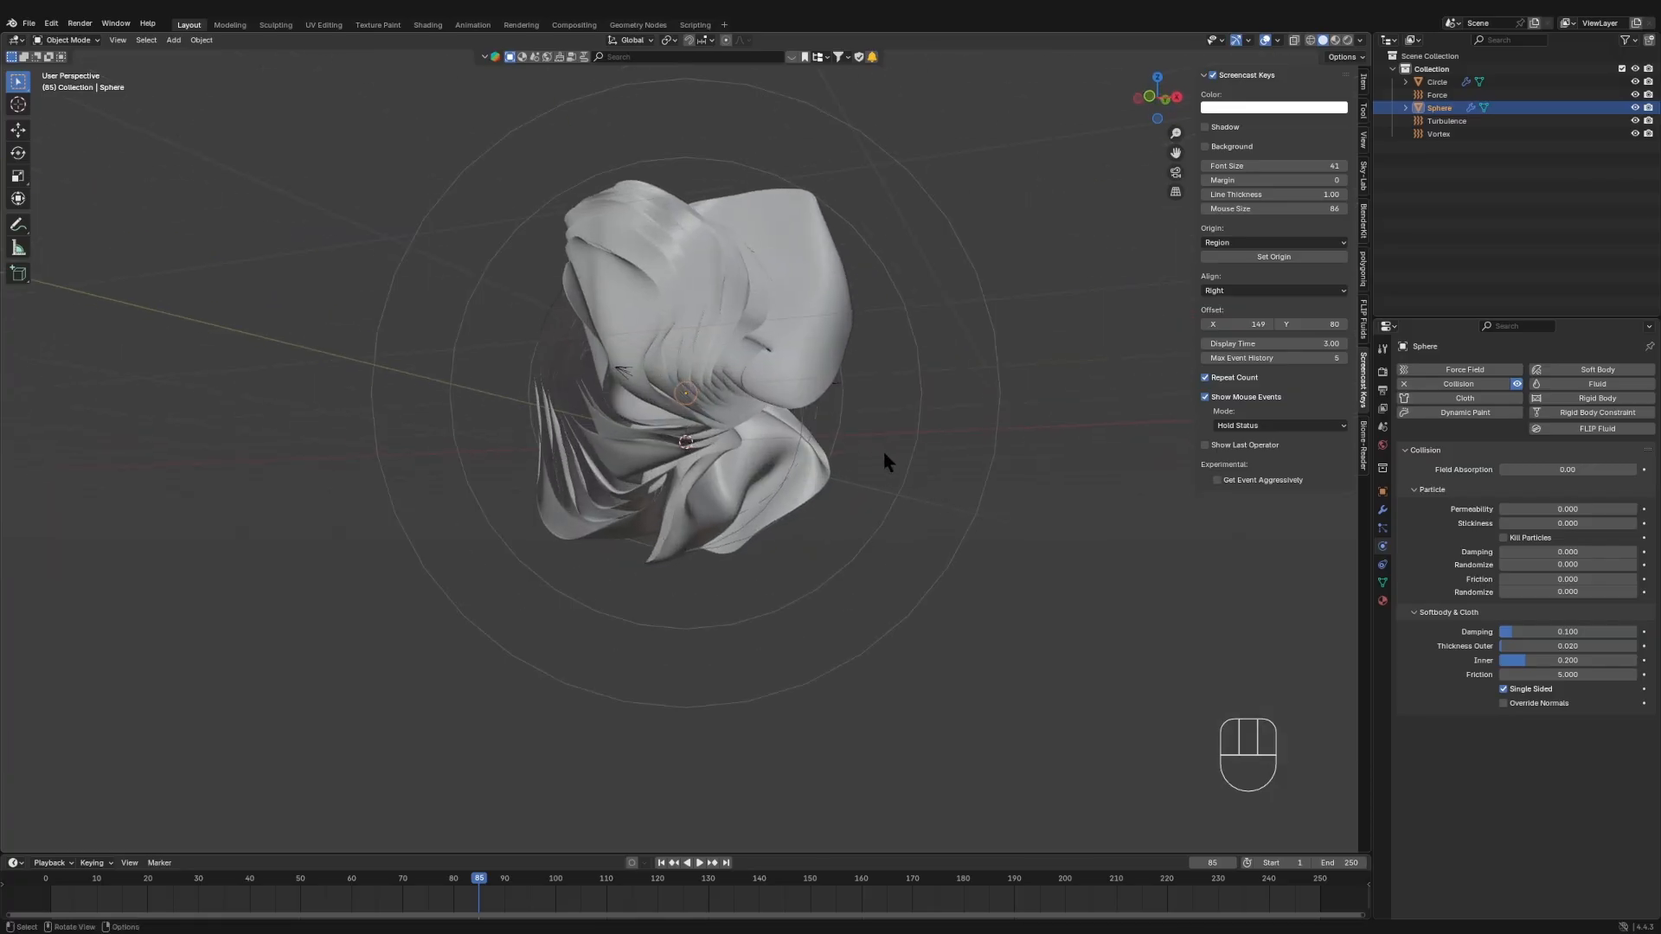
middle_drag(884, 451, 1008, 415)
middle_drag(673, 431, 699, 502)
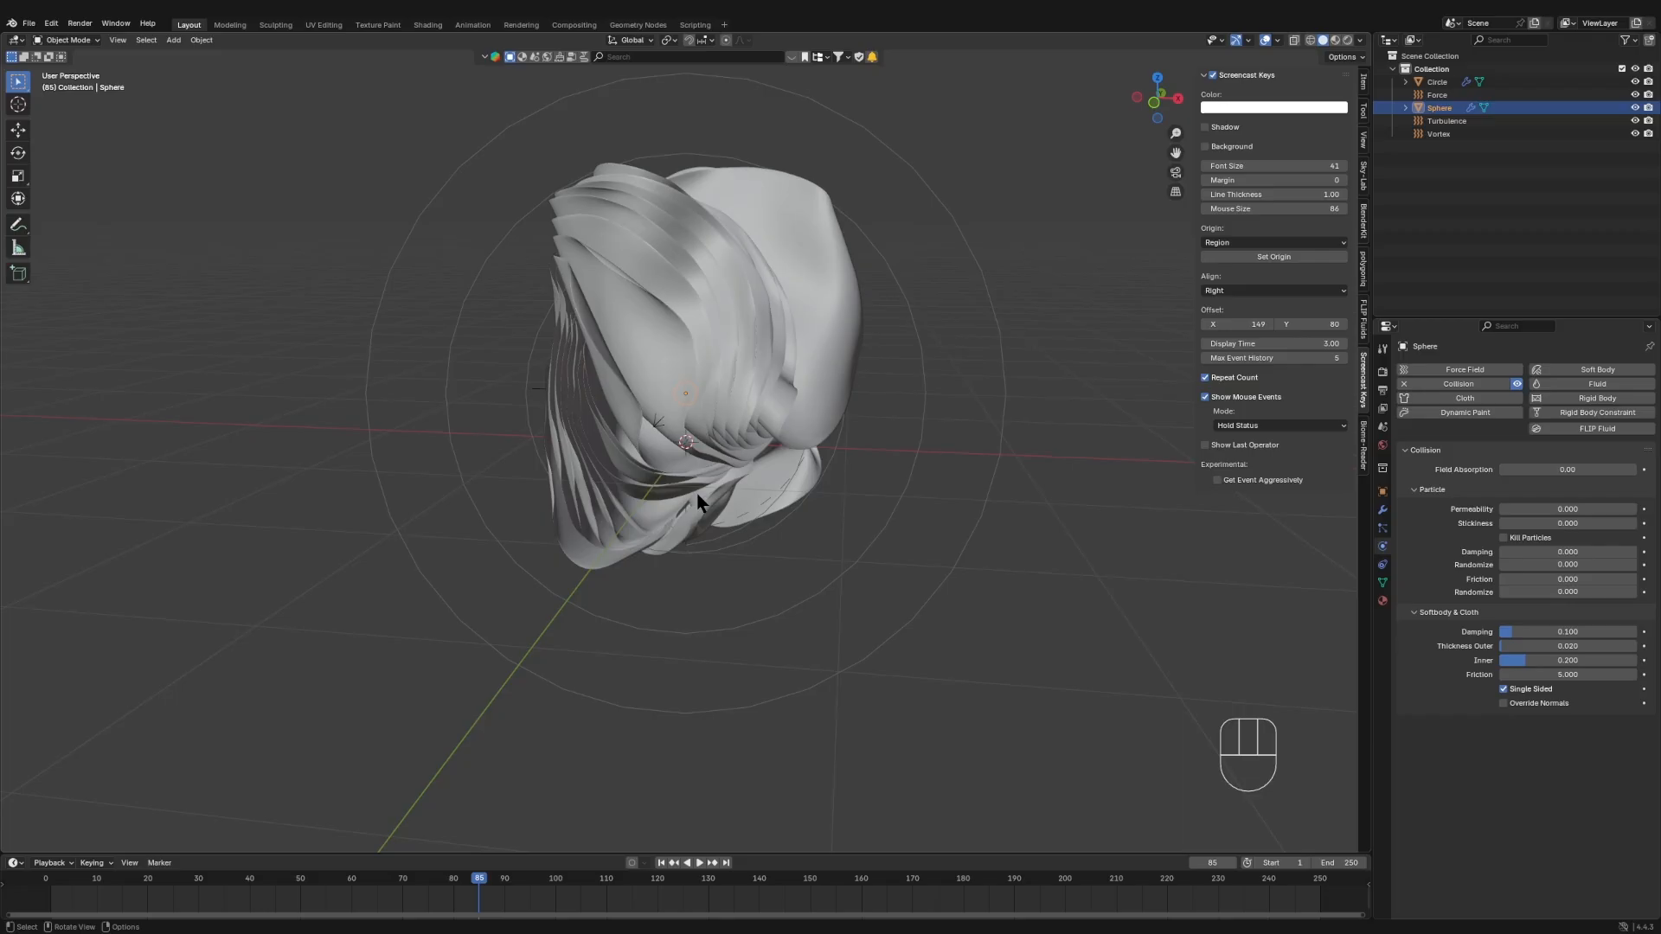
- Return to the start of the simulation and examine the undeformed circle stack, sphere and force fields from several angles
click(54, 890)
scroll(782, 443, down, 3)
middle_drag(604, 682, 793, 509)
click(765, 512)
scroll(739, 502, up, 3)
middle_drag(716, 464, 760, 415)
key(a)
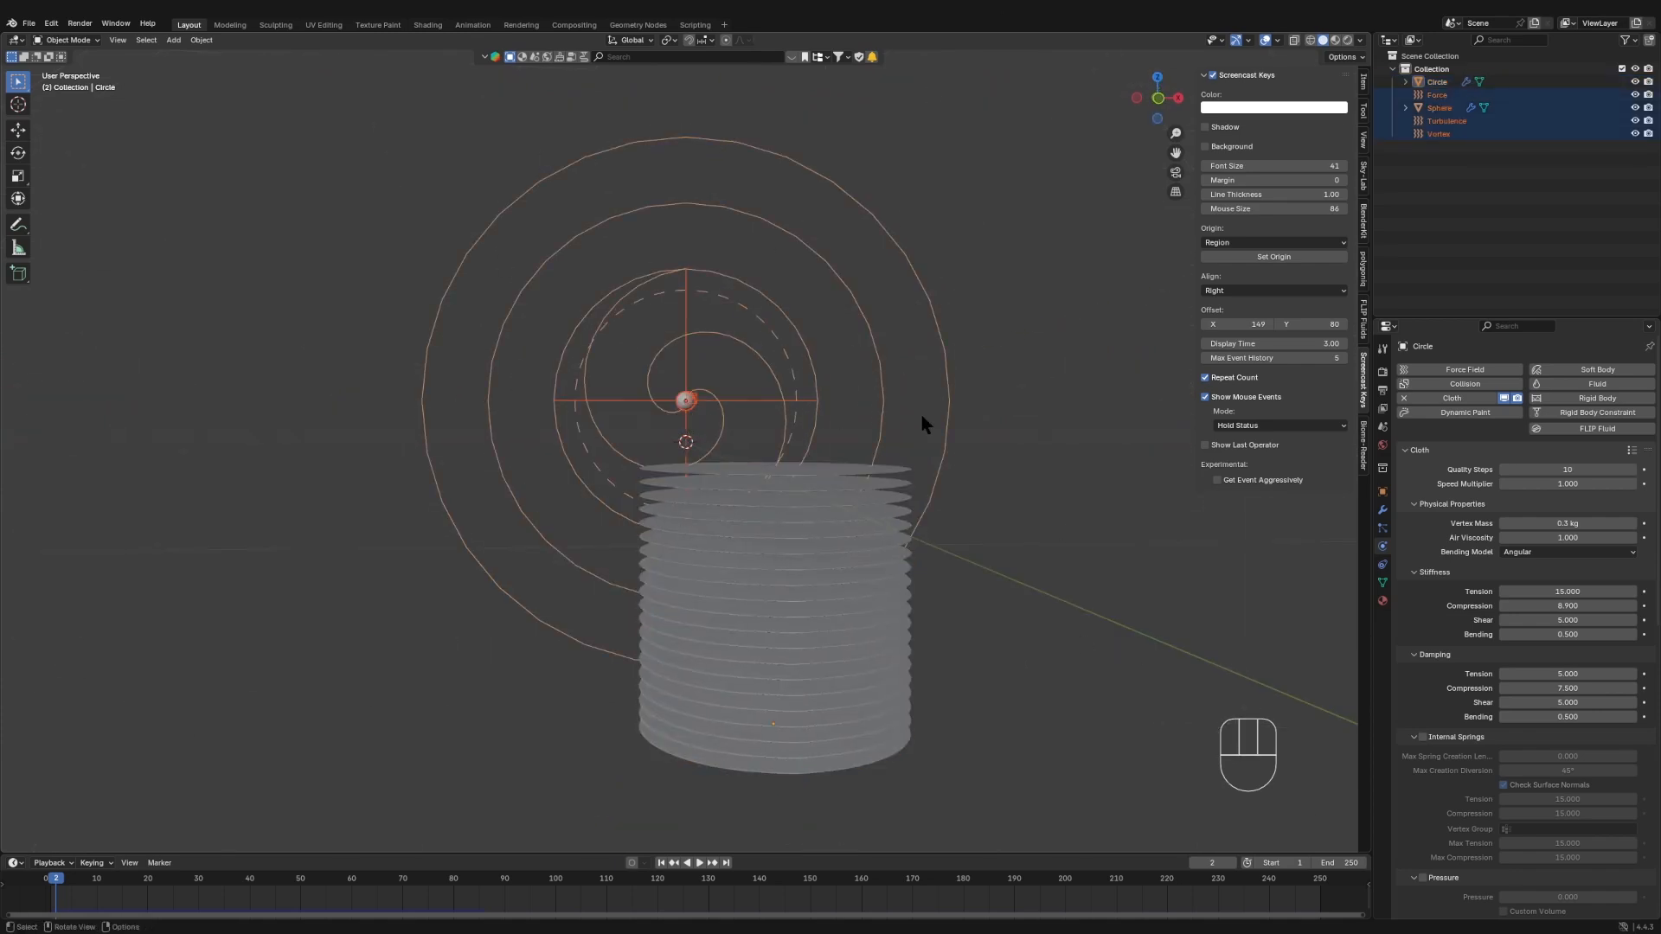
click(1447, 121)
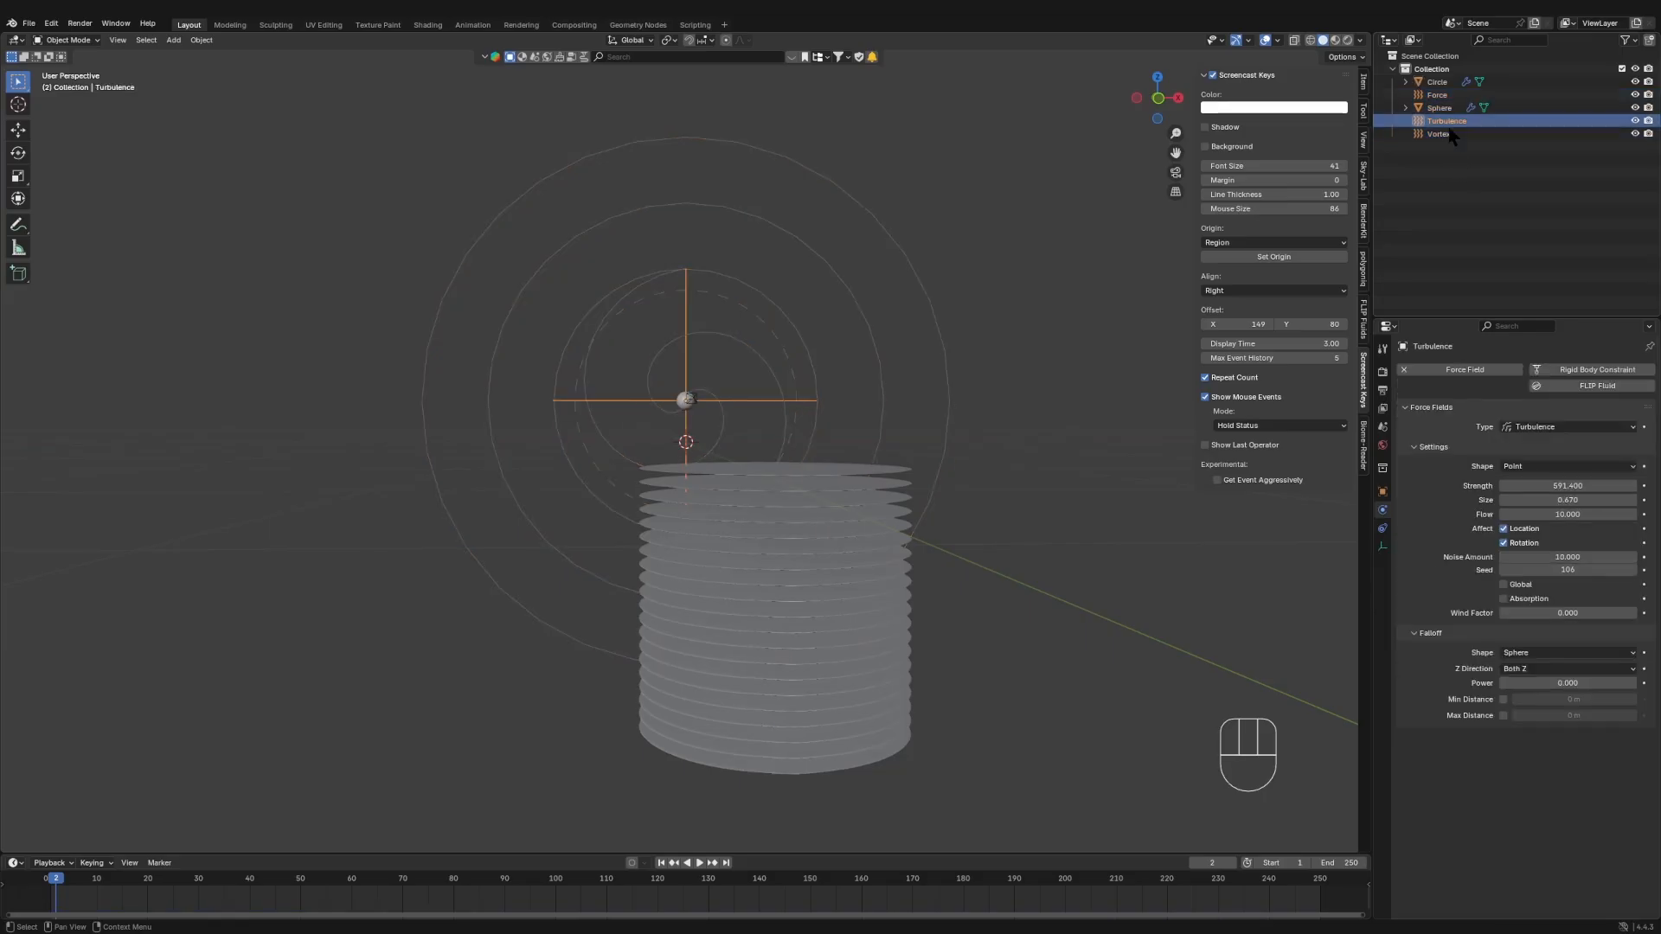
middle_drag(710, 597, 877, 574)
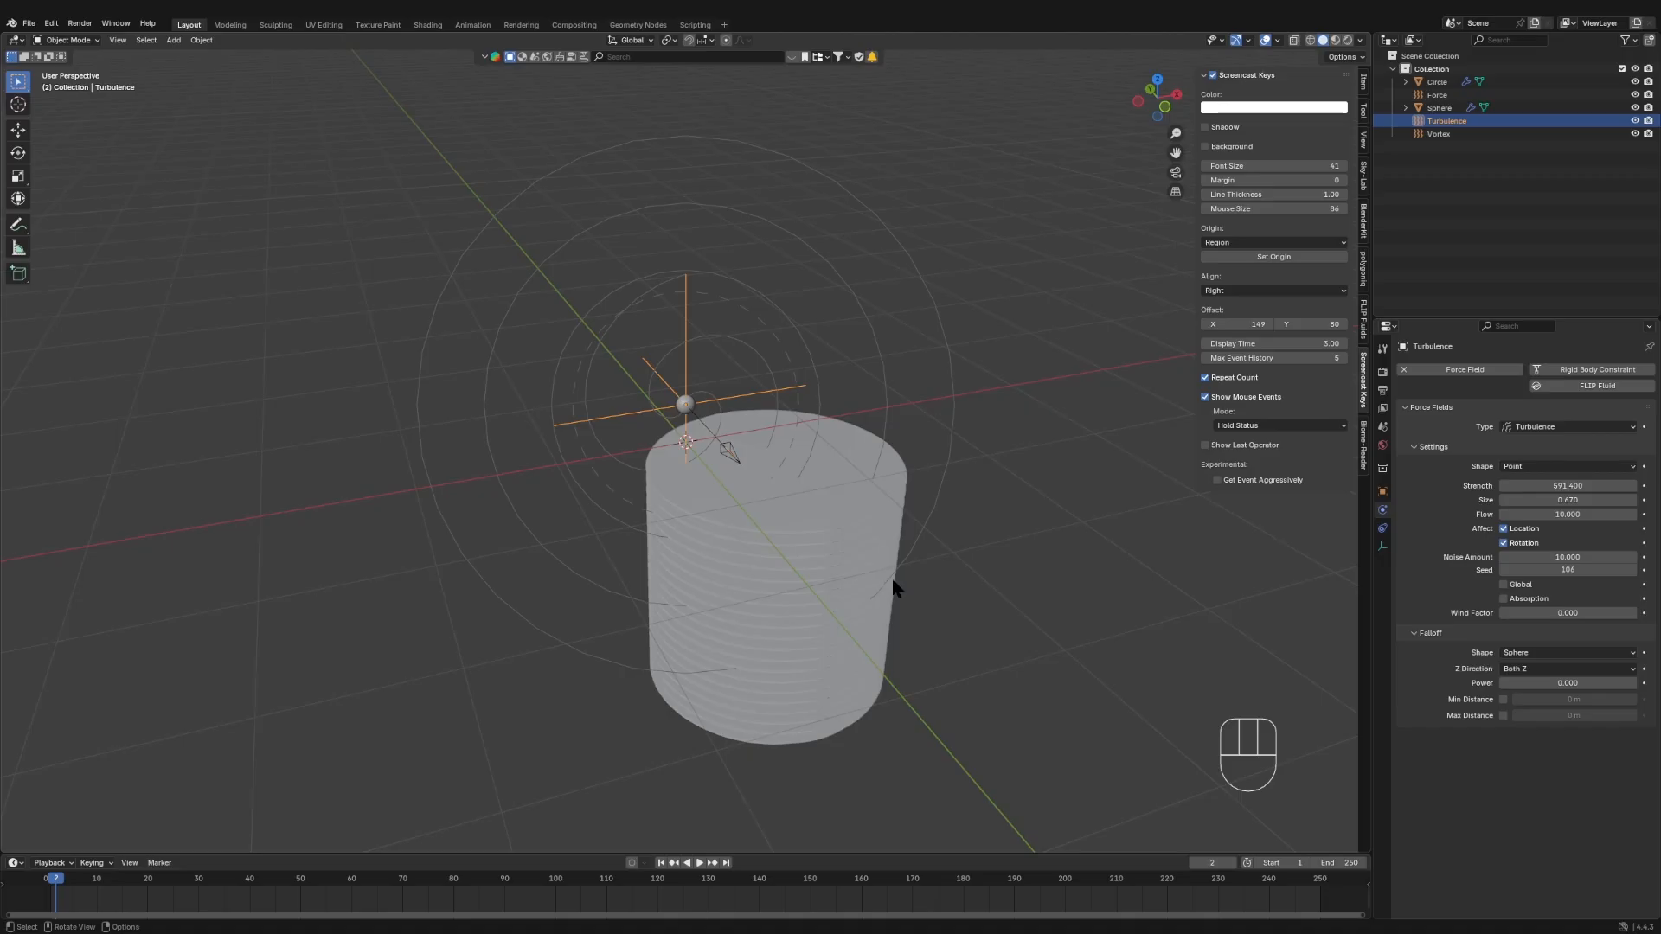
middle_drag(971, 592, 974, 659)
click(1107, 649)
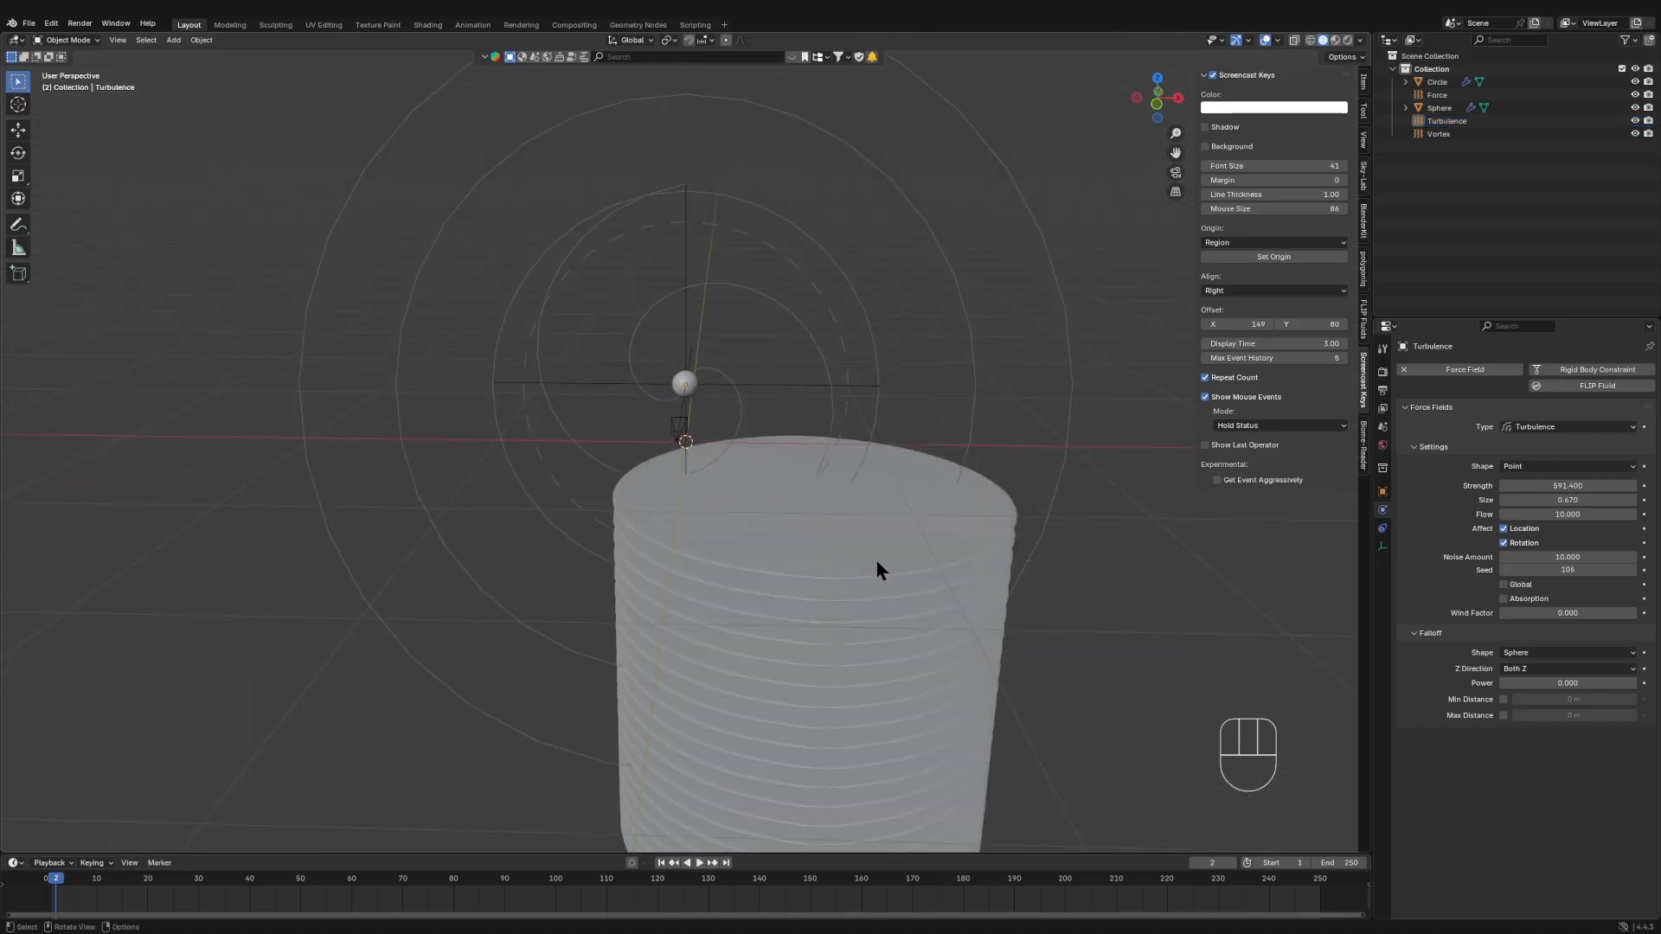
- Move the simulation to frame 111 and find a low viewing angle that shows the folded cloth form
click(598, 886)
drag(609, 891, 611, 891)
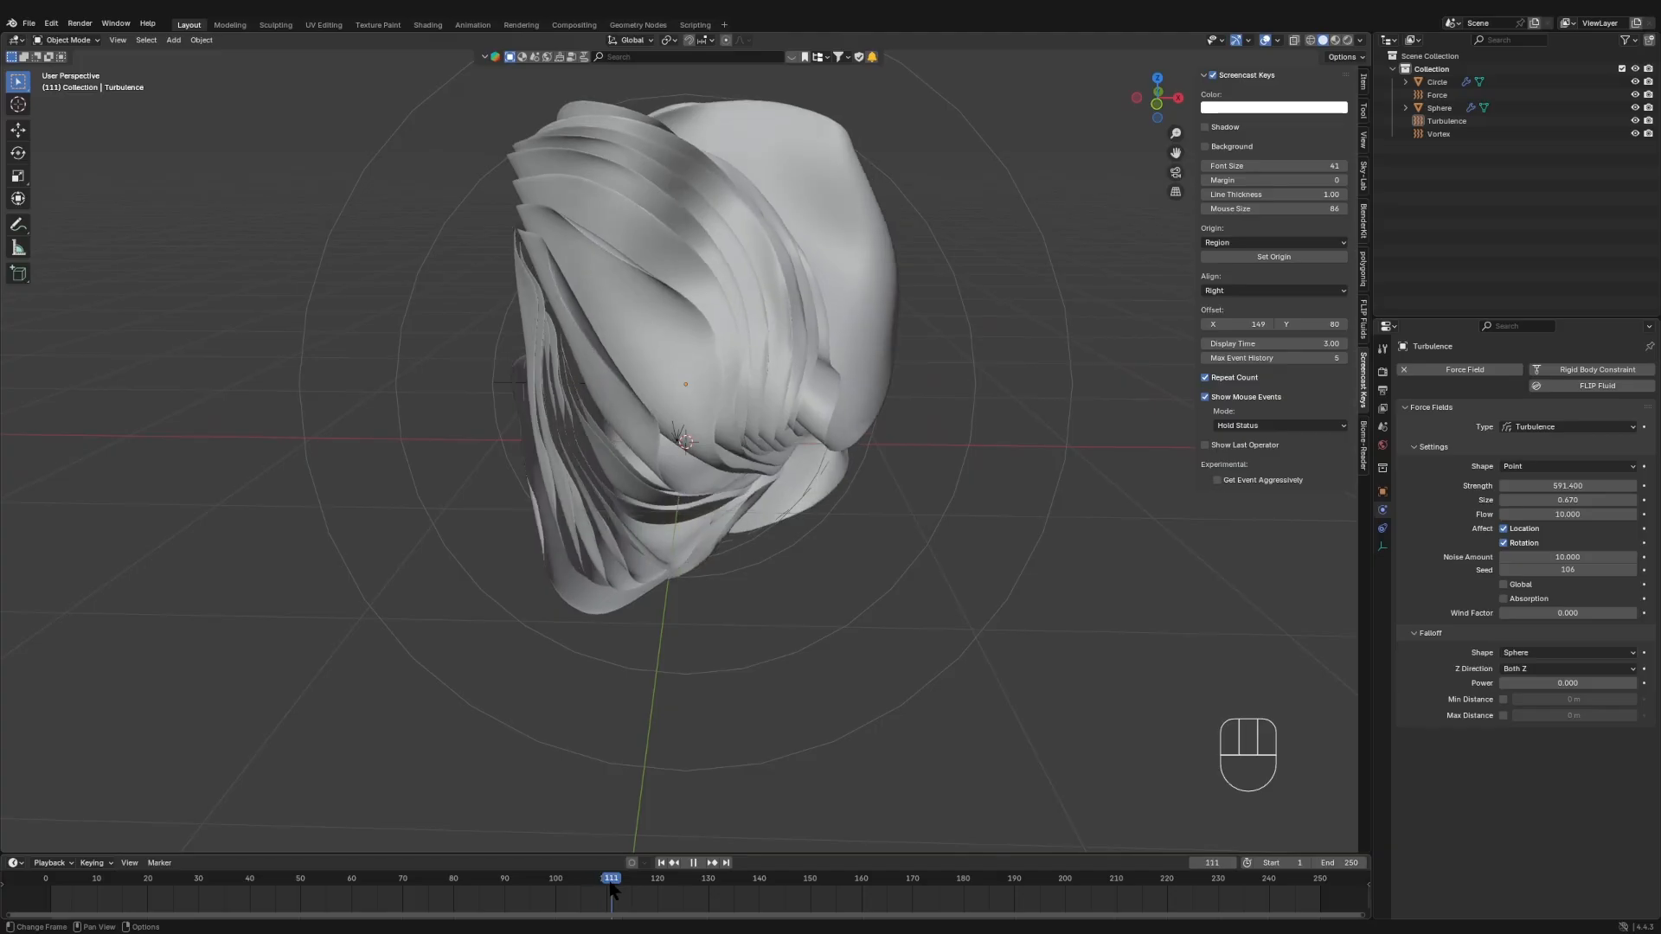
scroll(746, 649, down, 4)
scroll(724, 614, up, 2)
scroll(699, 605, down, 2)
scroll(702, 607, up, 5)
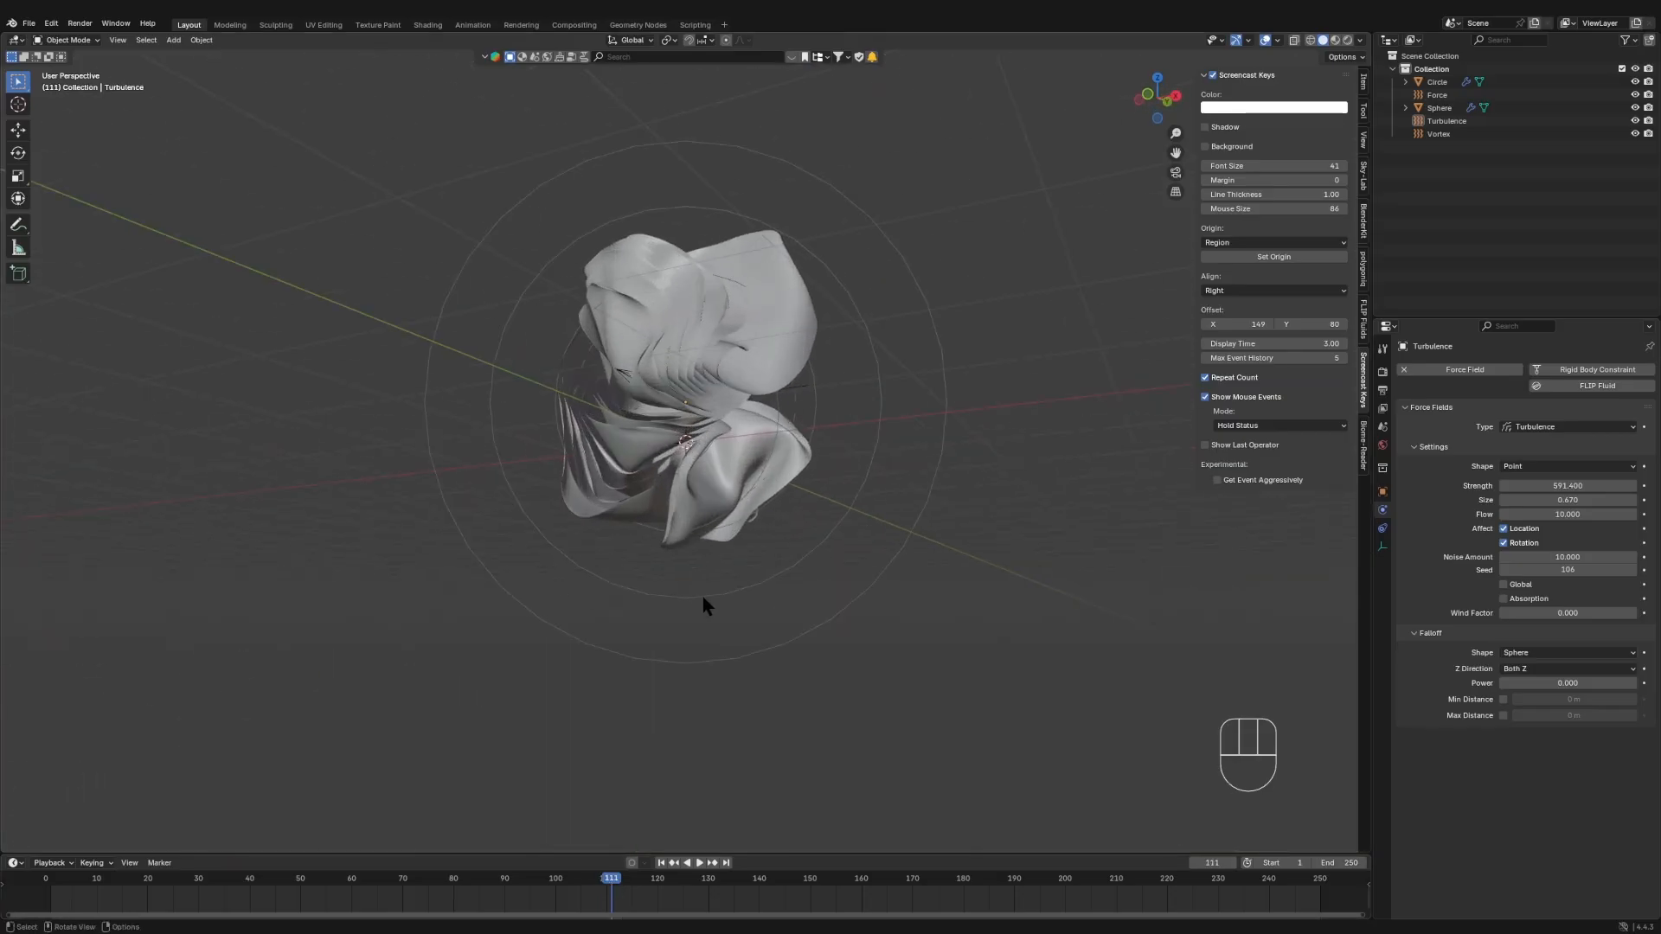
- Add a camera aligned to the current view, lock it to the view and adjust its framing of the cloth
key(shift+a)
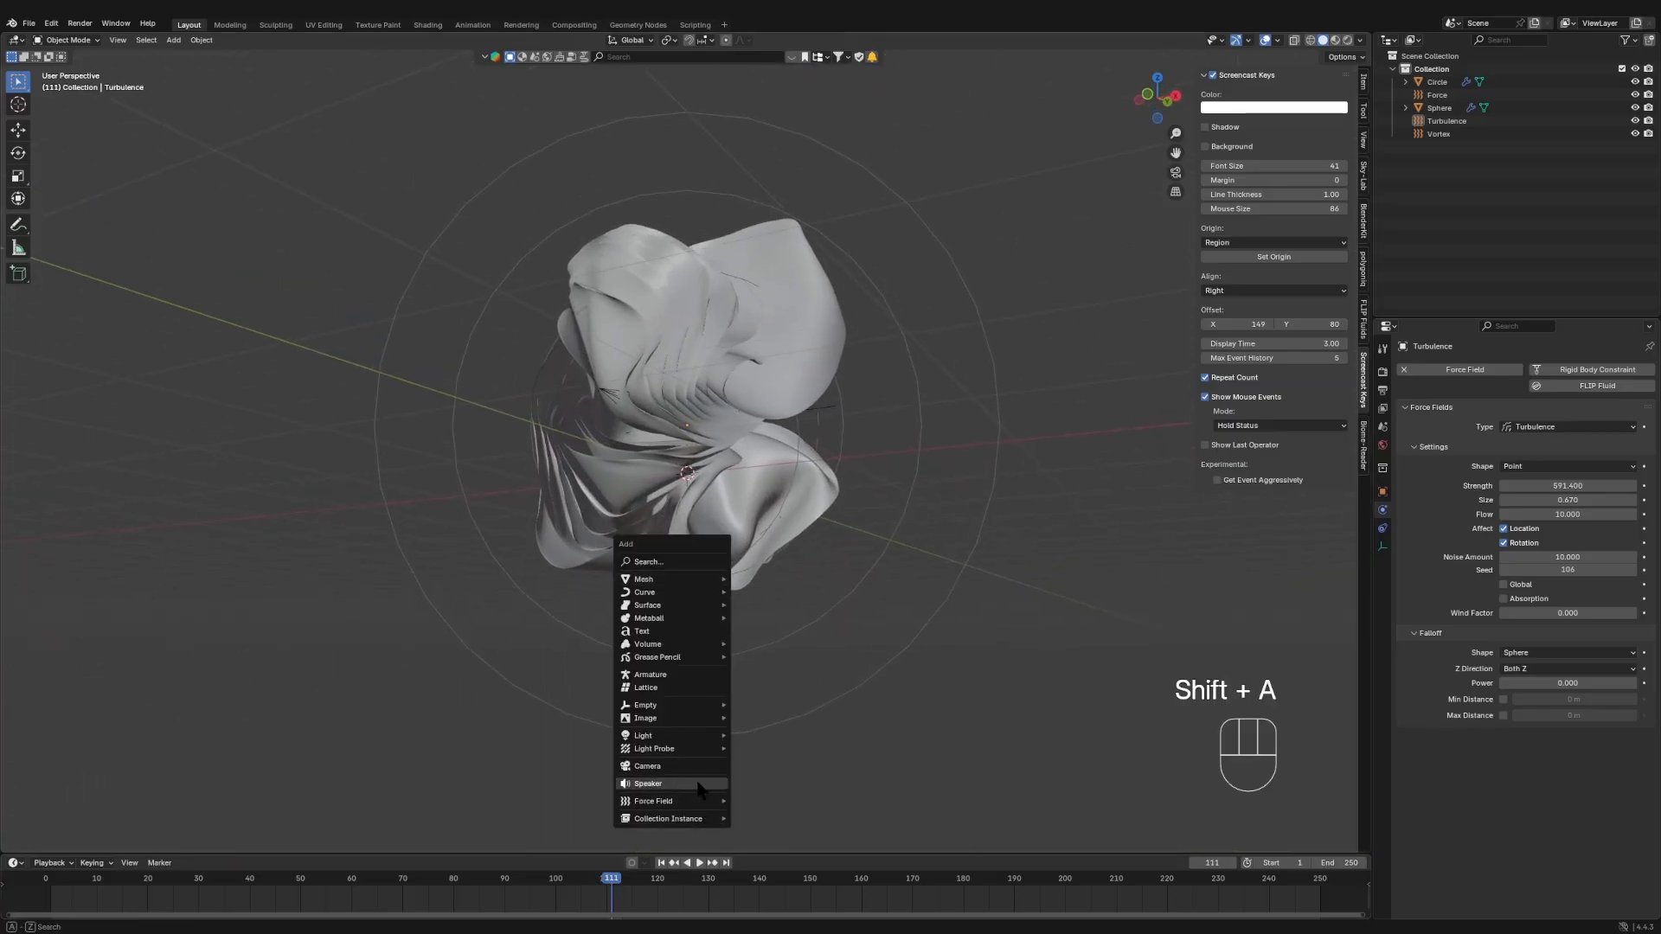
click(708, 766)
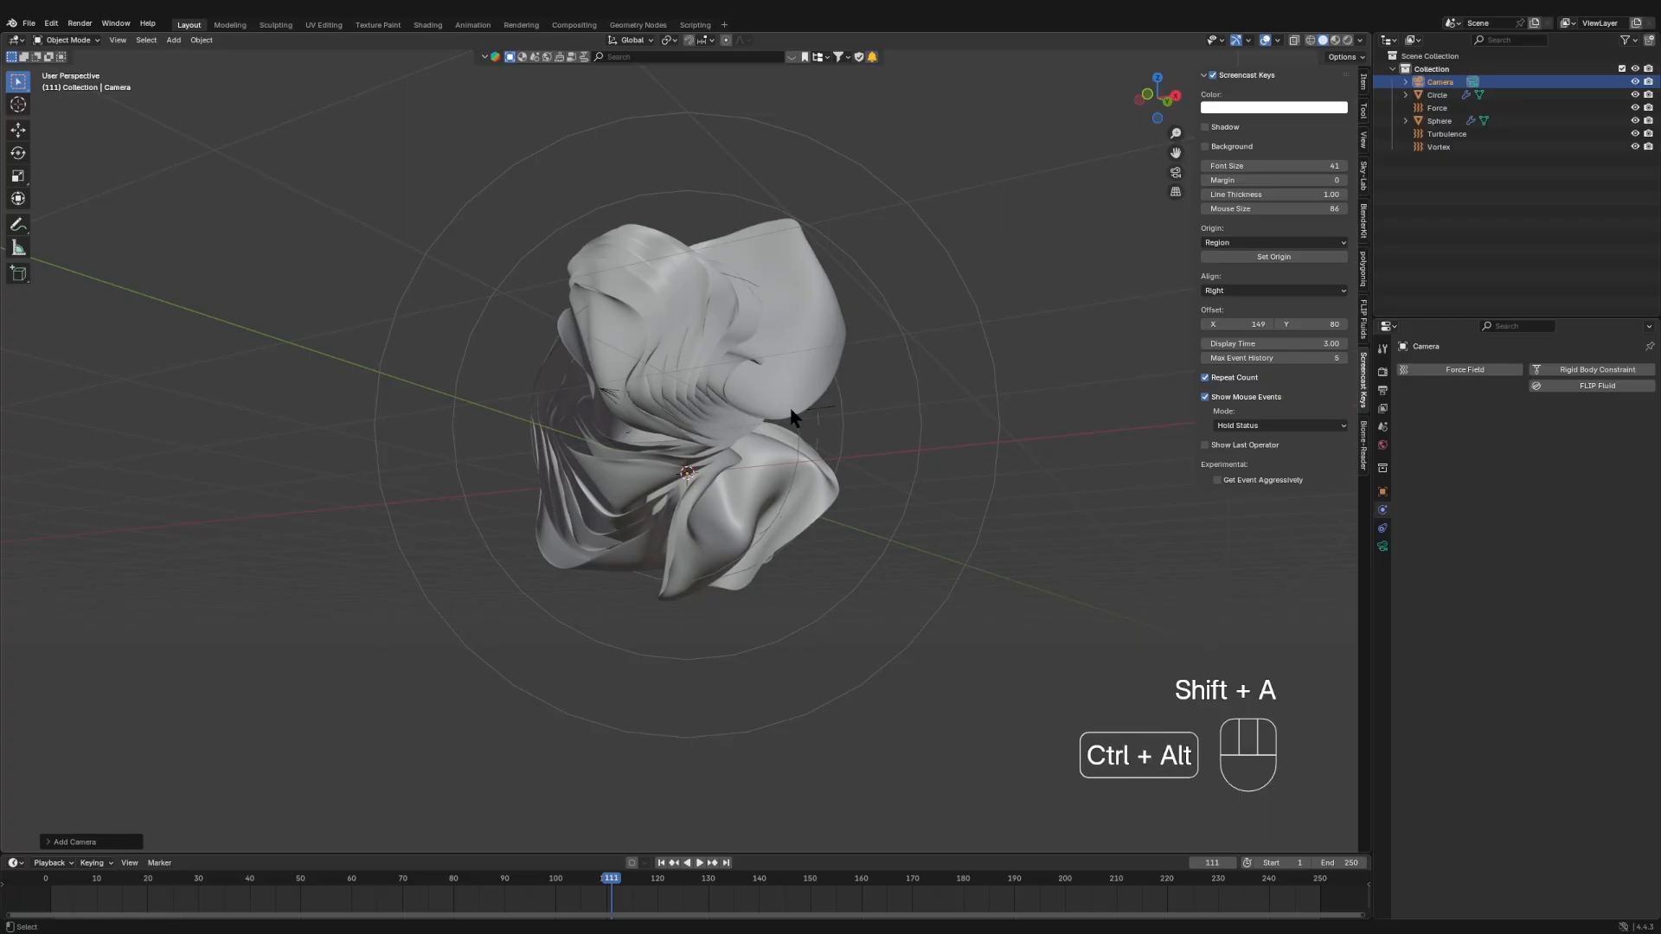
key(ctrl+alt+KP_0)
click(1175, 192)
shift+middle_drag(789, 253, 803, 343)
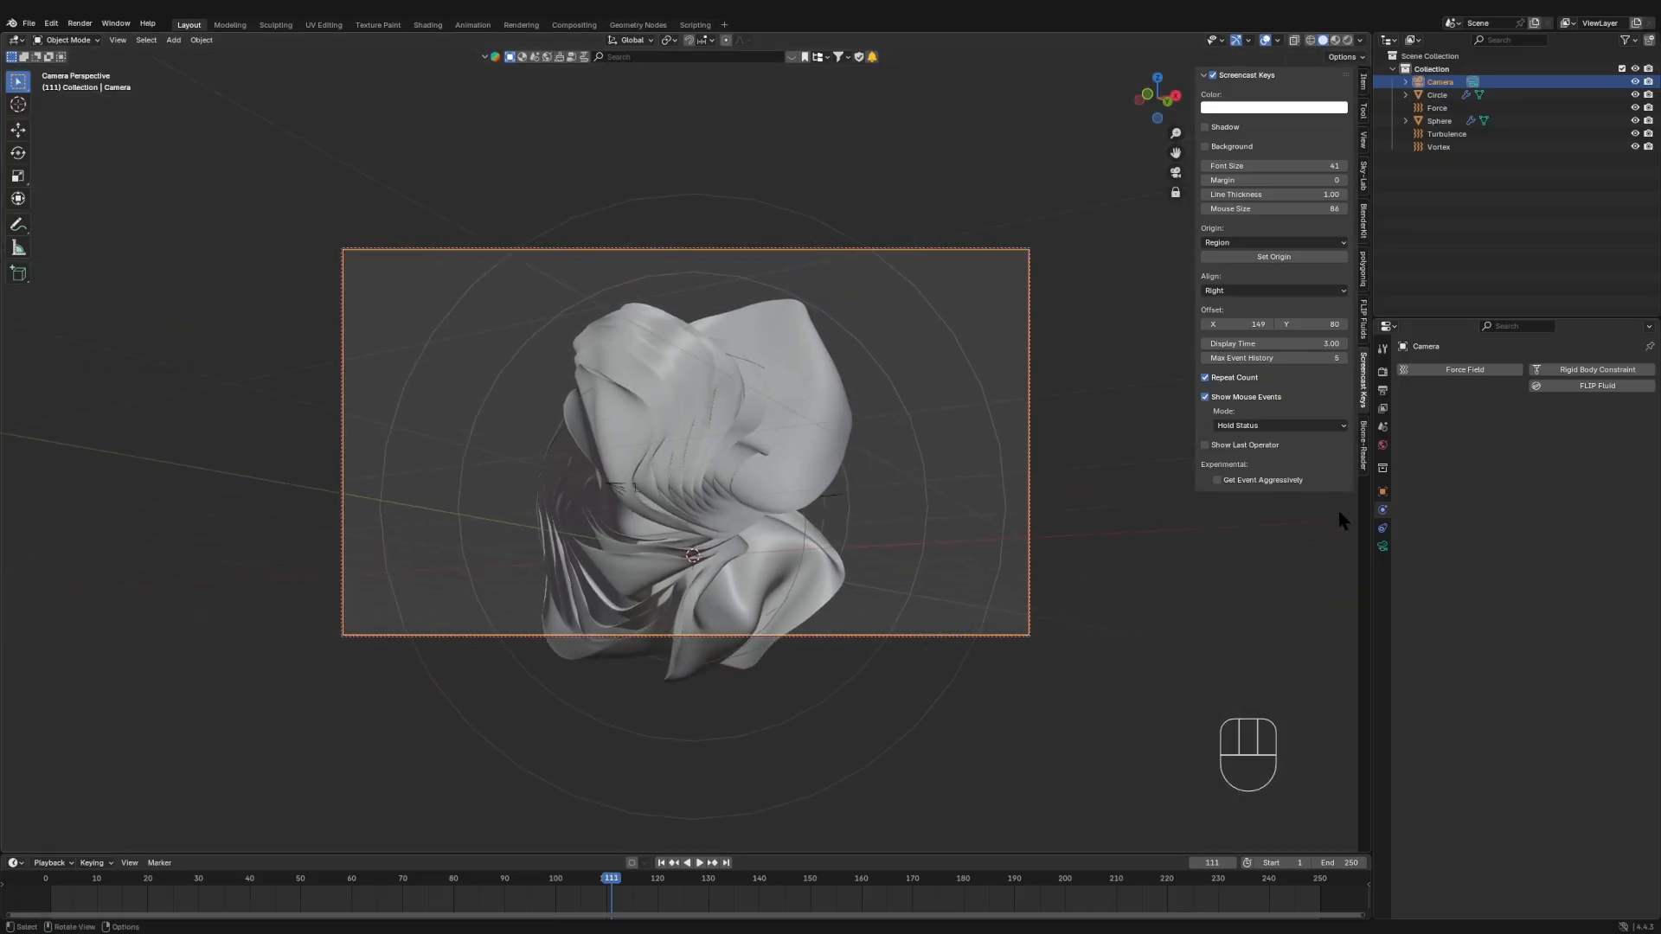
- Set the camera's focal length to 150 mm
click(1381, 547)
click(1544, 431)
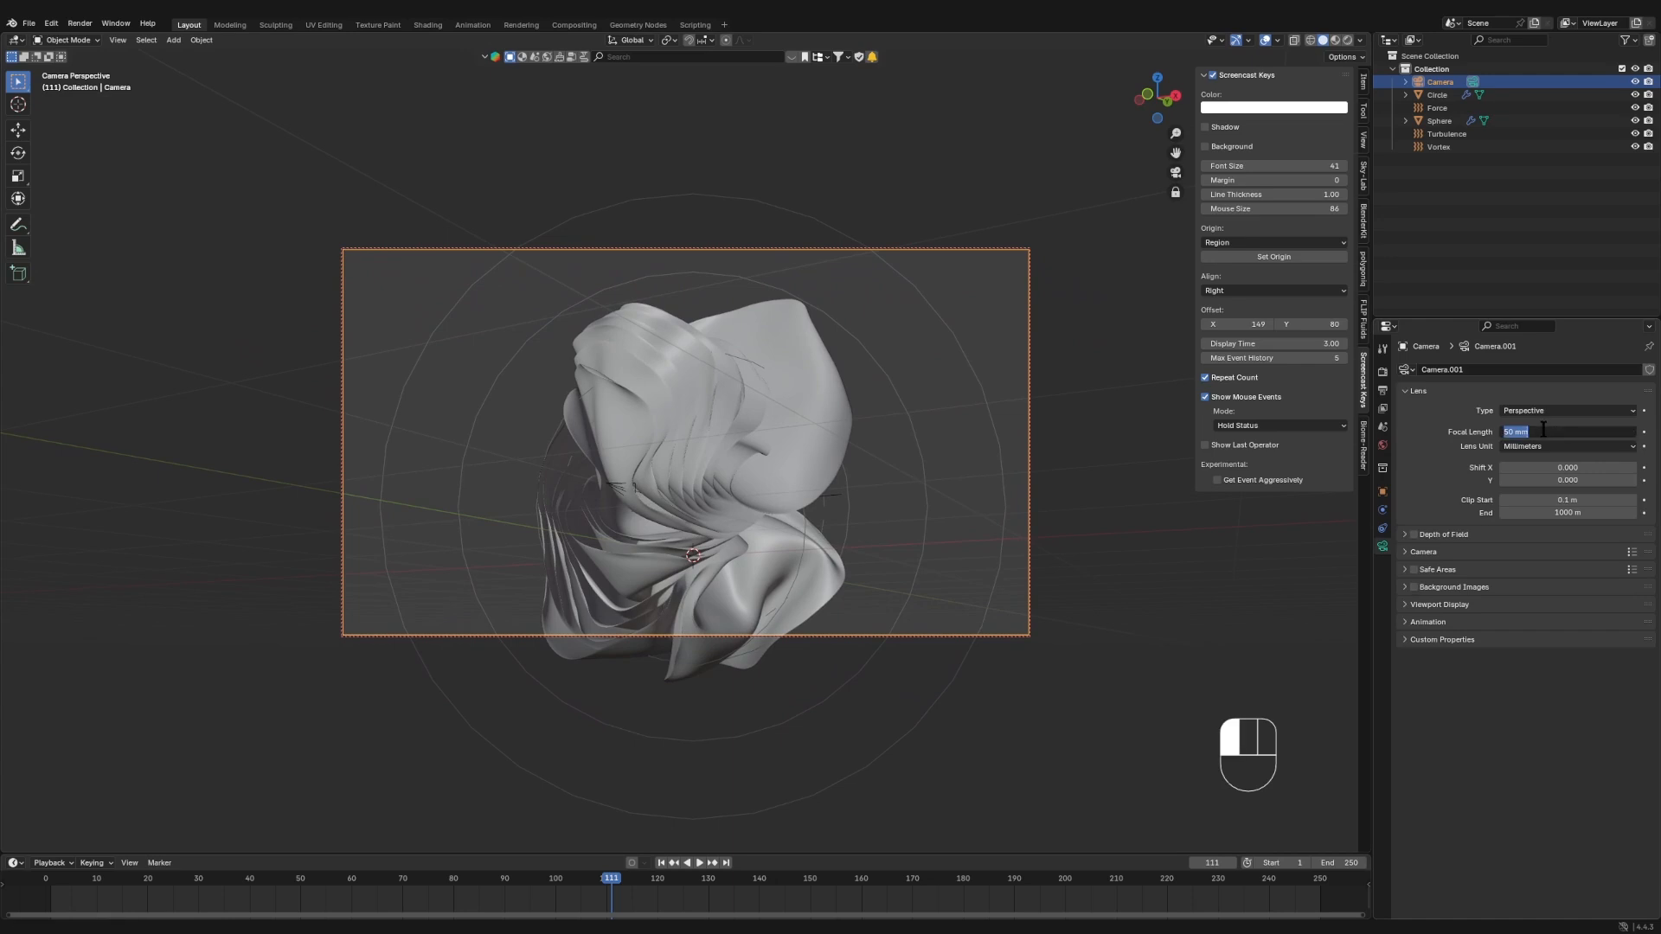
text(150)
key(Return)
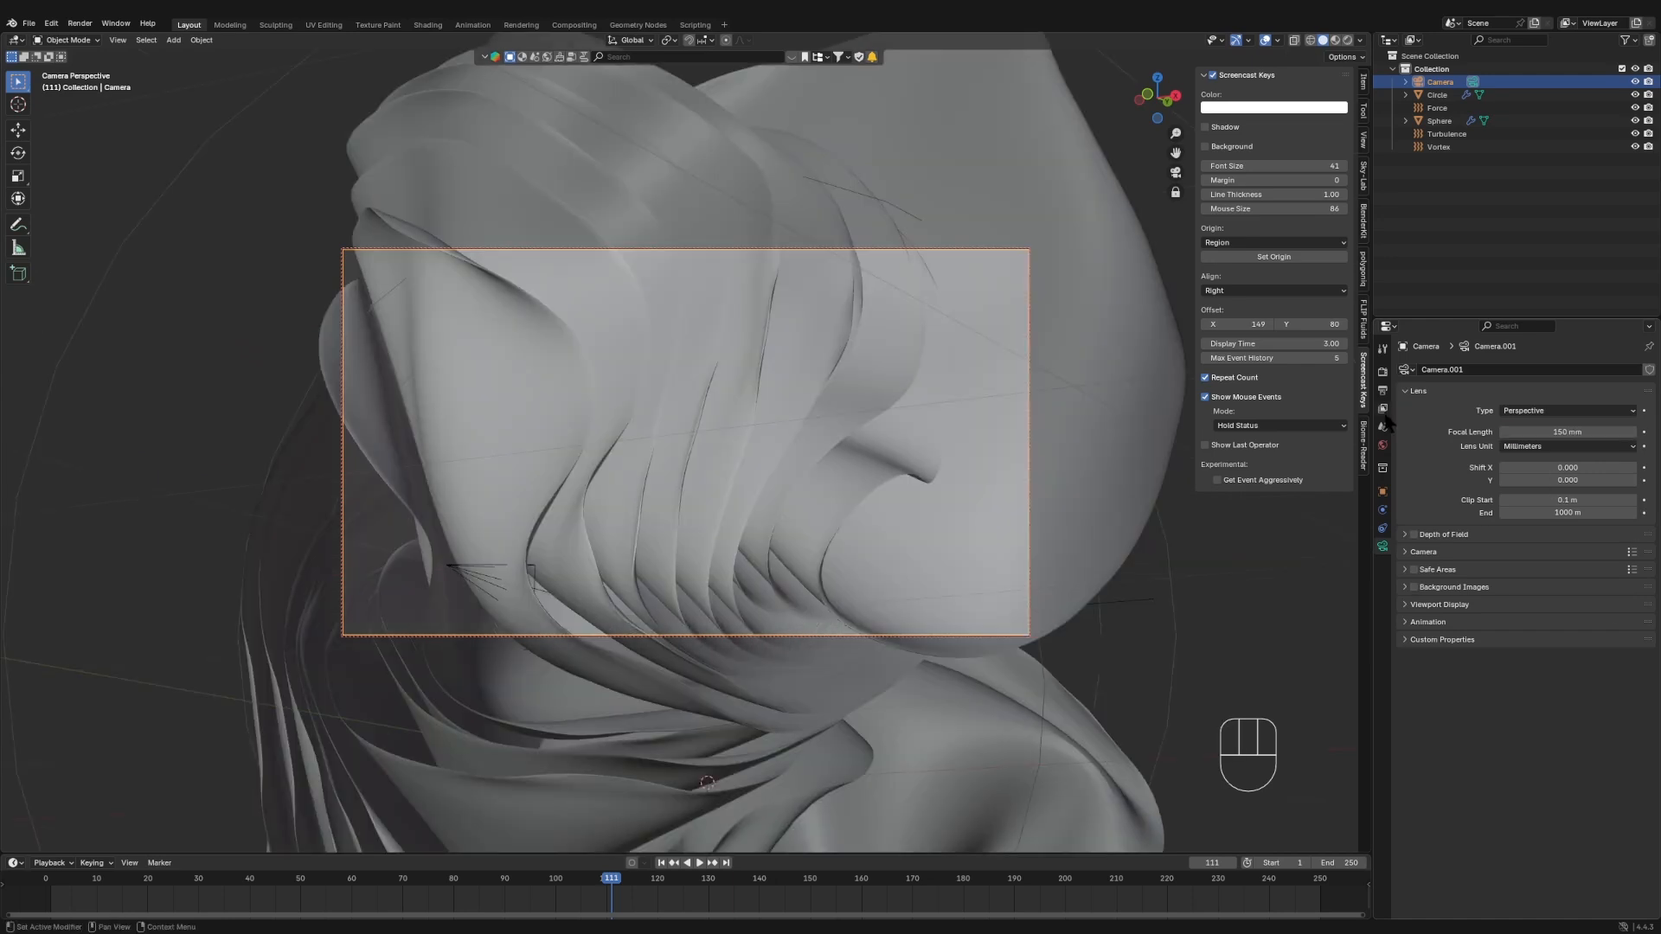
- Reframe the cloth through the camera from farther back and a lower angle, and unlock the camera from the view
scroll(498, 337, down, 6)
scroll(536, 356, up, 2)
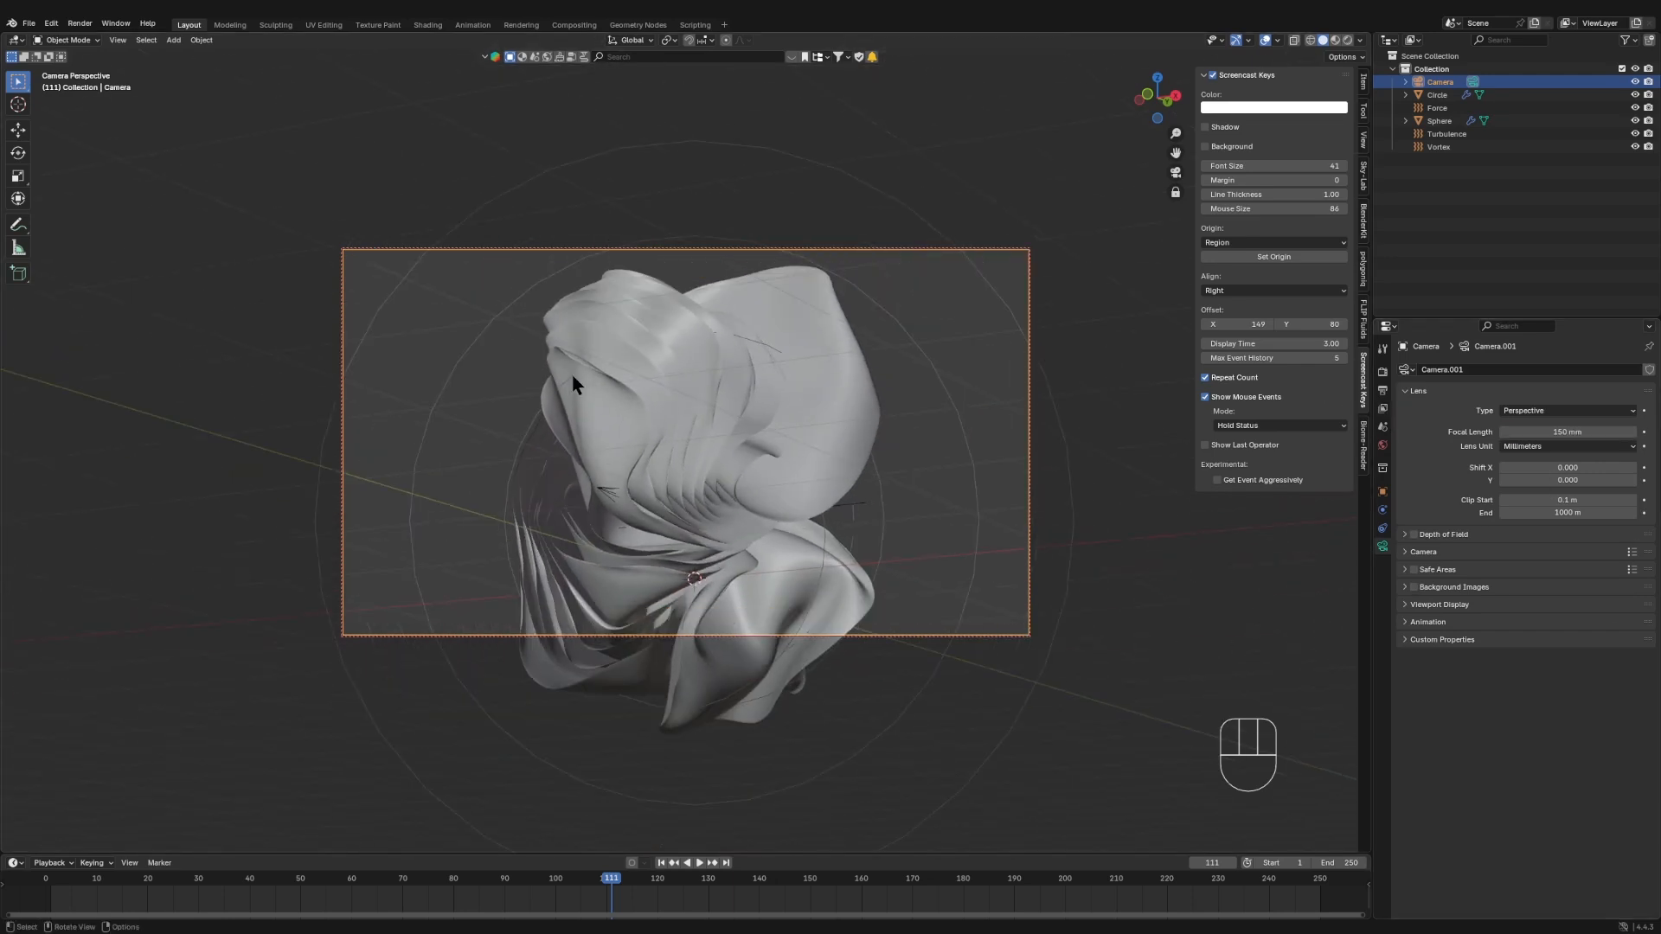
middle_drag(955, 445, 996, 331)
scroll(923, 431, up, 2)
scroll(923, 432, down, 1)
click(1175, 192)
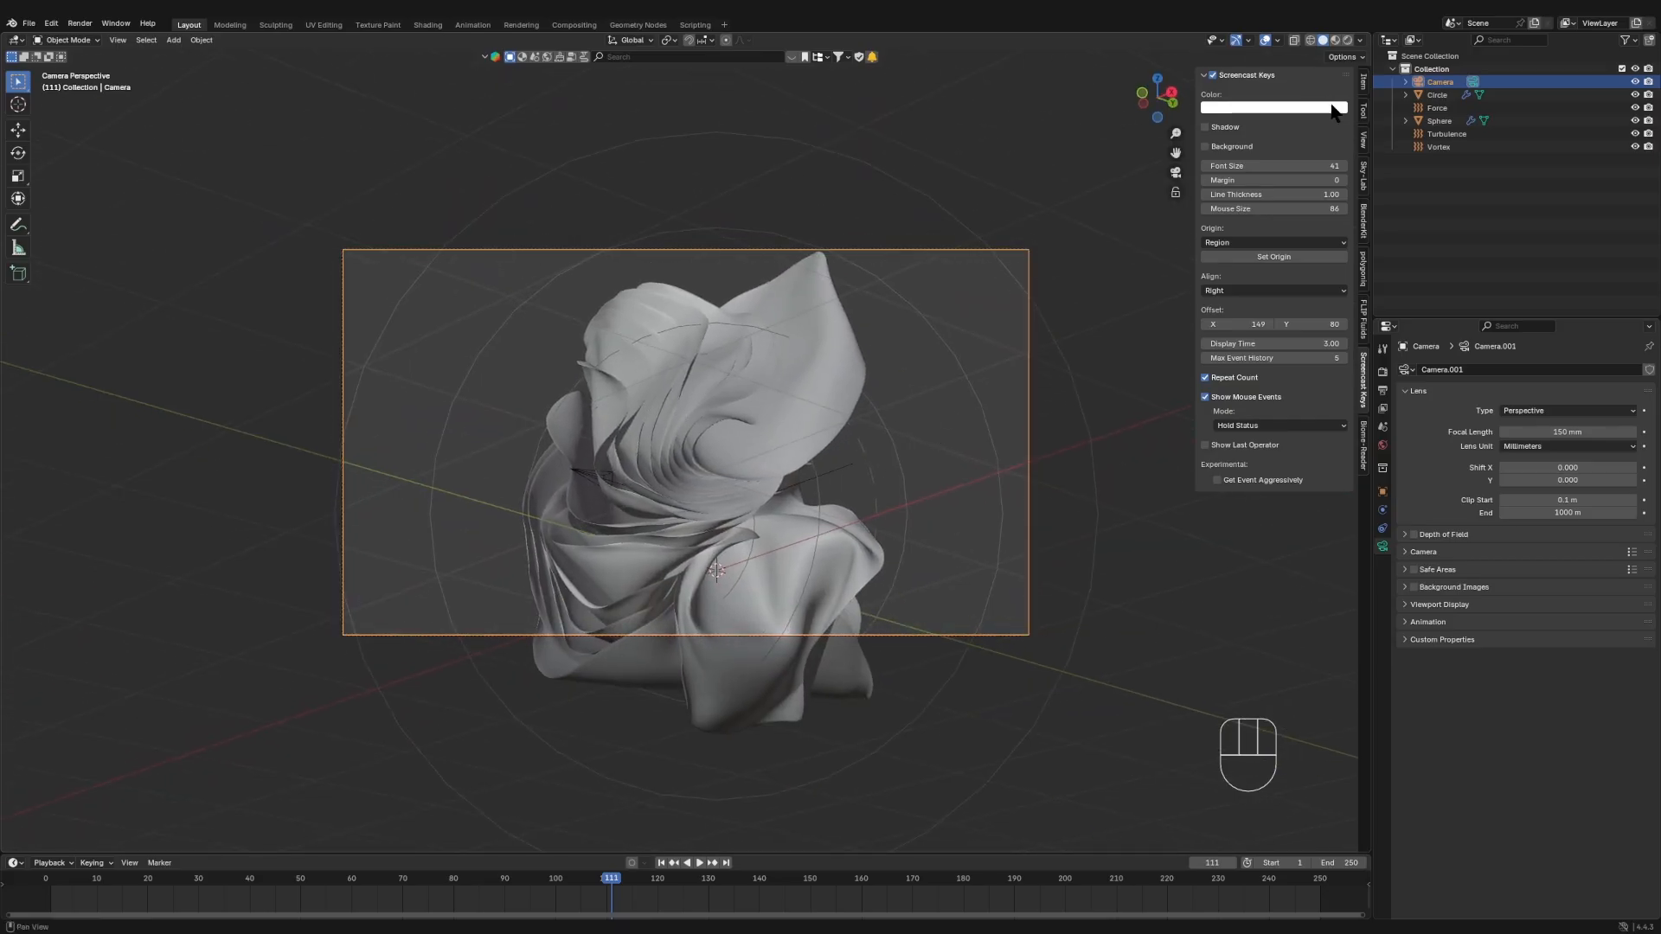
- Switch the render engine to Cycles with GPU Compute and expand the Color Management settings
click(1383, 371)
click(1590, 367)
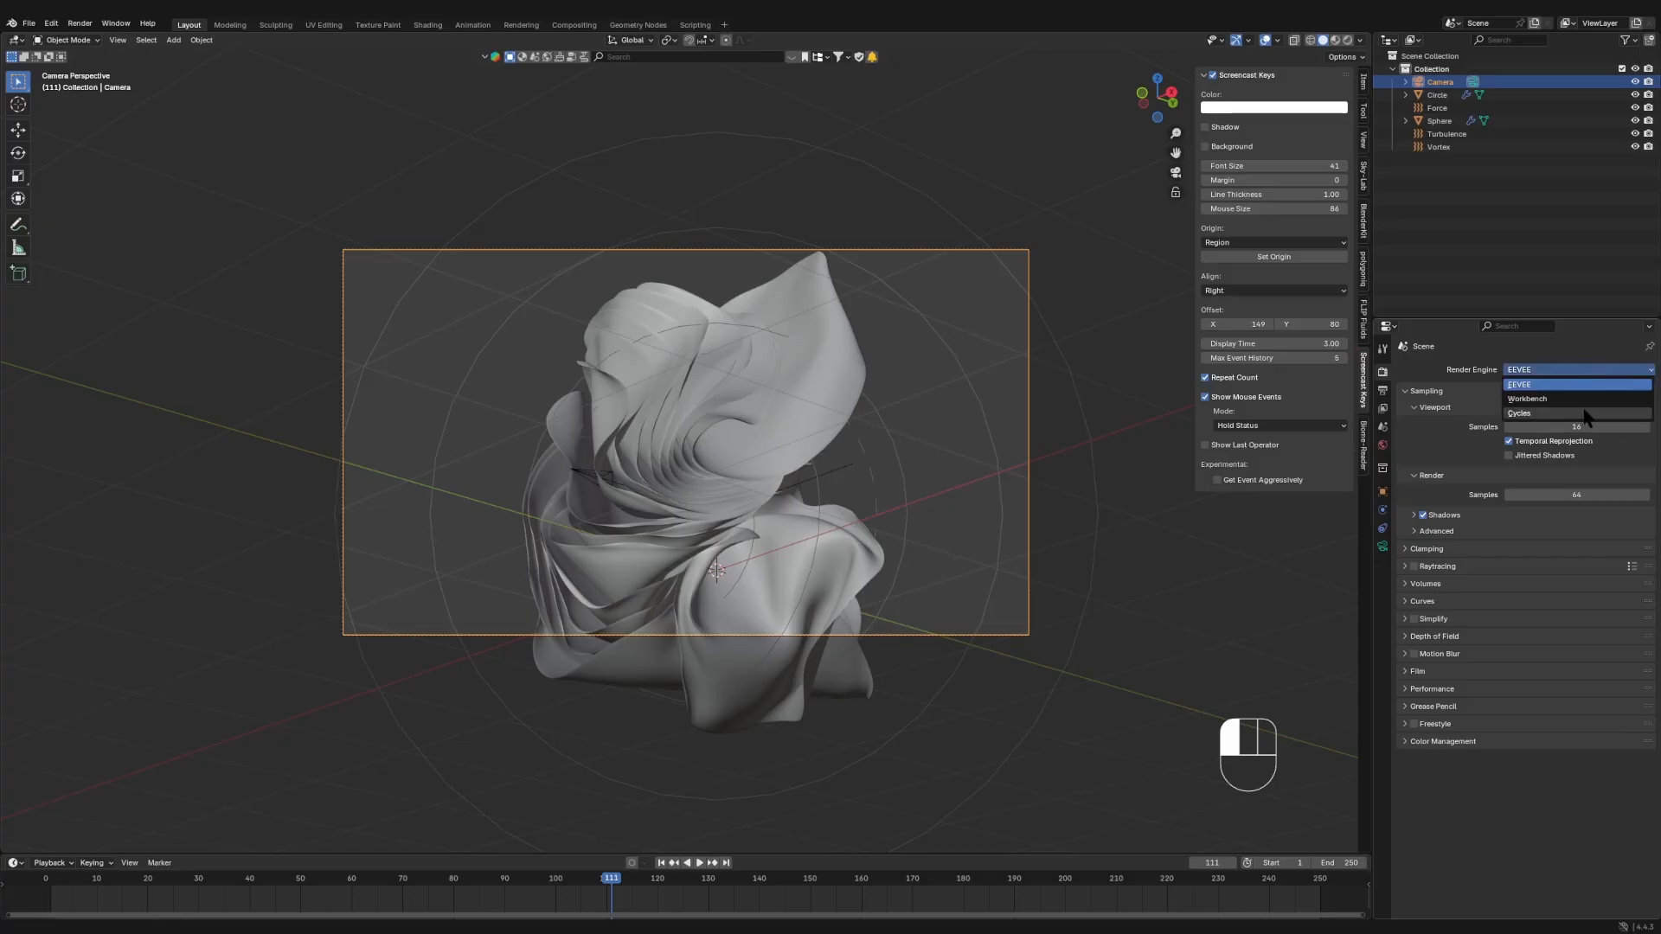
click(1581, 393)
click(1574, 404)
click(1576, 424)
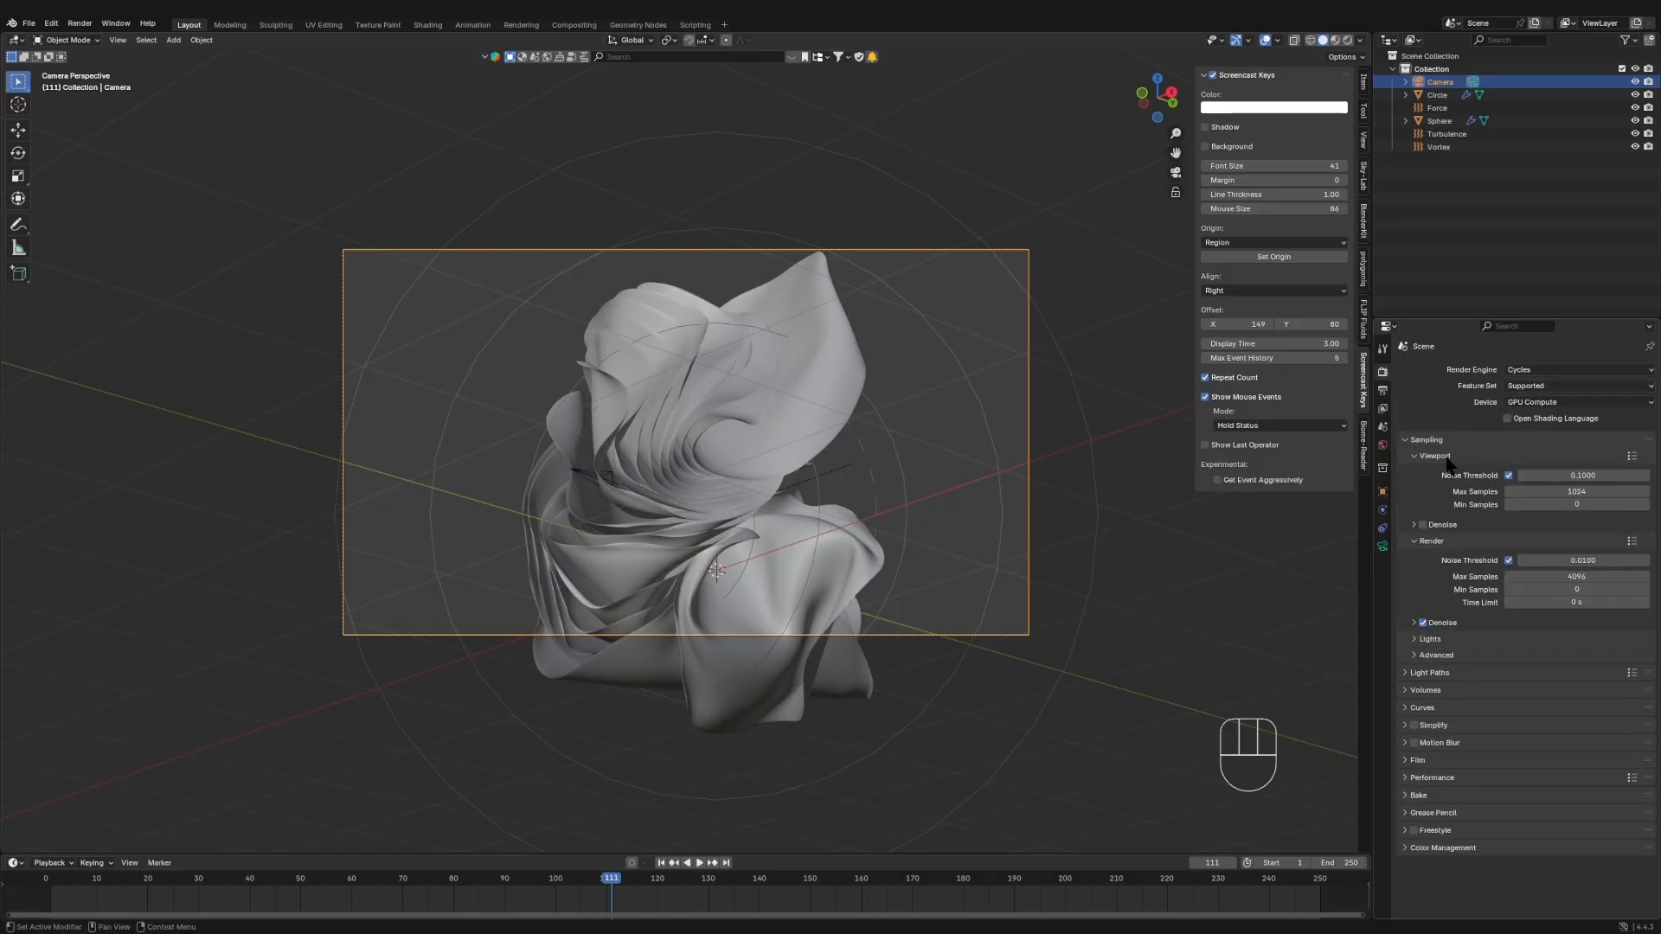
click(1443, 848)
scroll(1541, 906, down, 3)
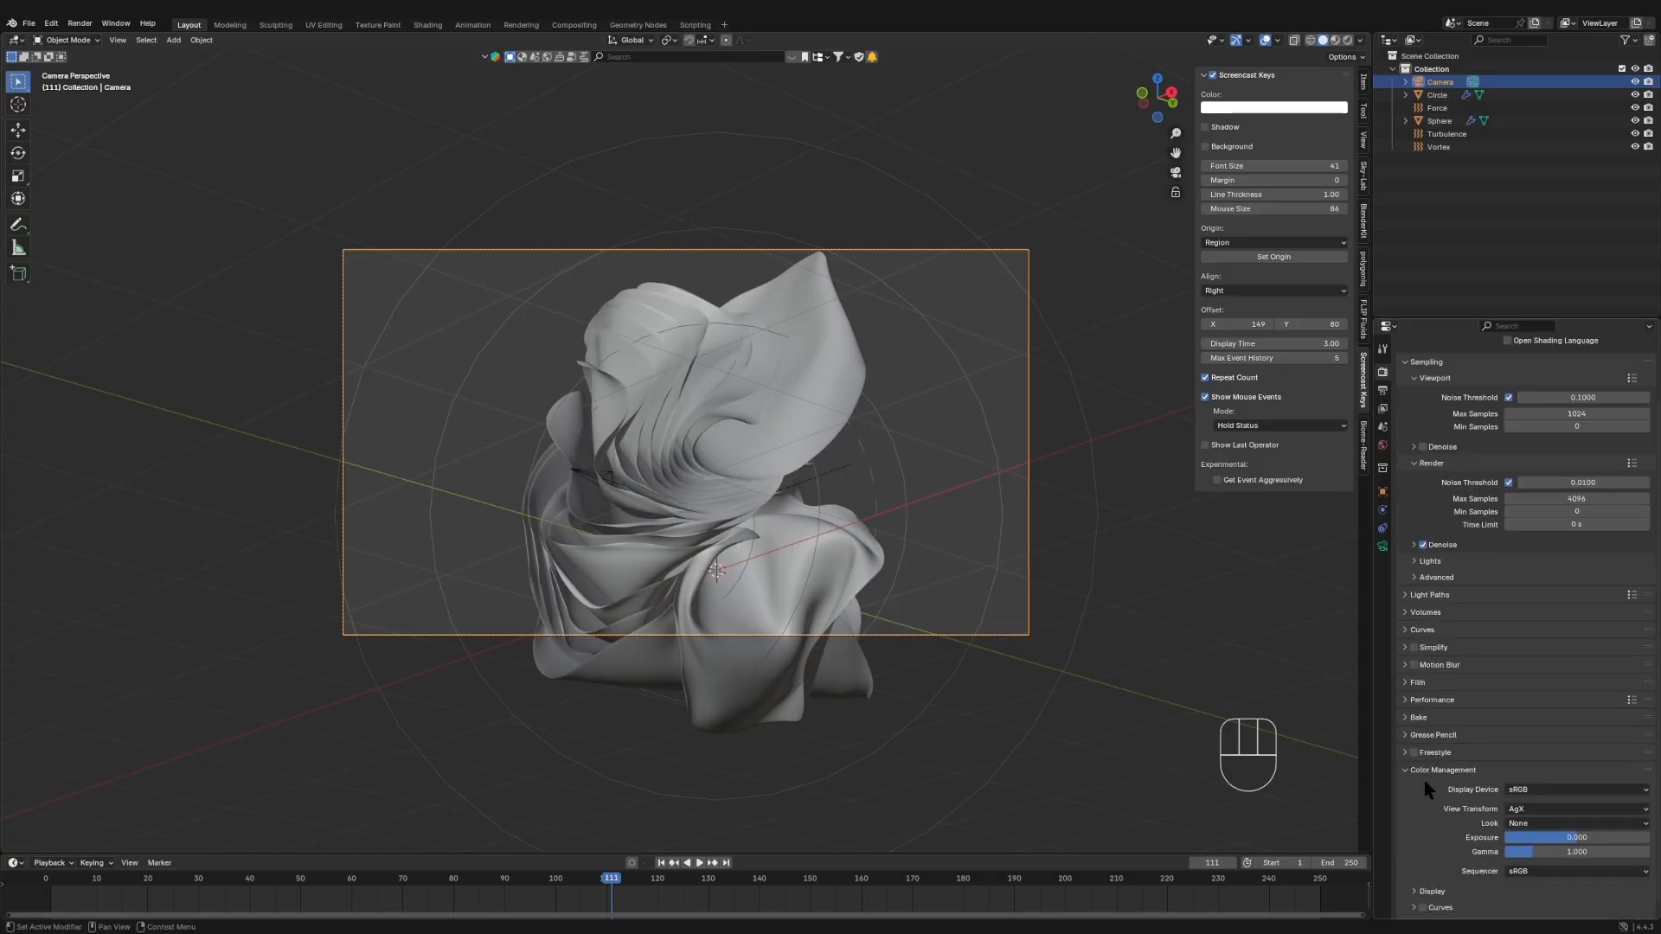
scroll(780, 424, up, 1)
- Return to the camera view, preview the cloth in rendered shading and deselect the camera
middle_drag(898, 410, 938, 409)
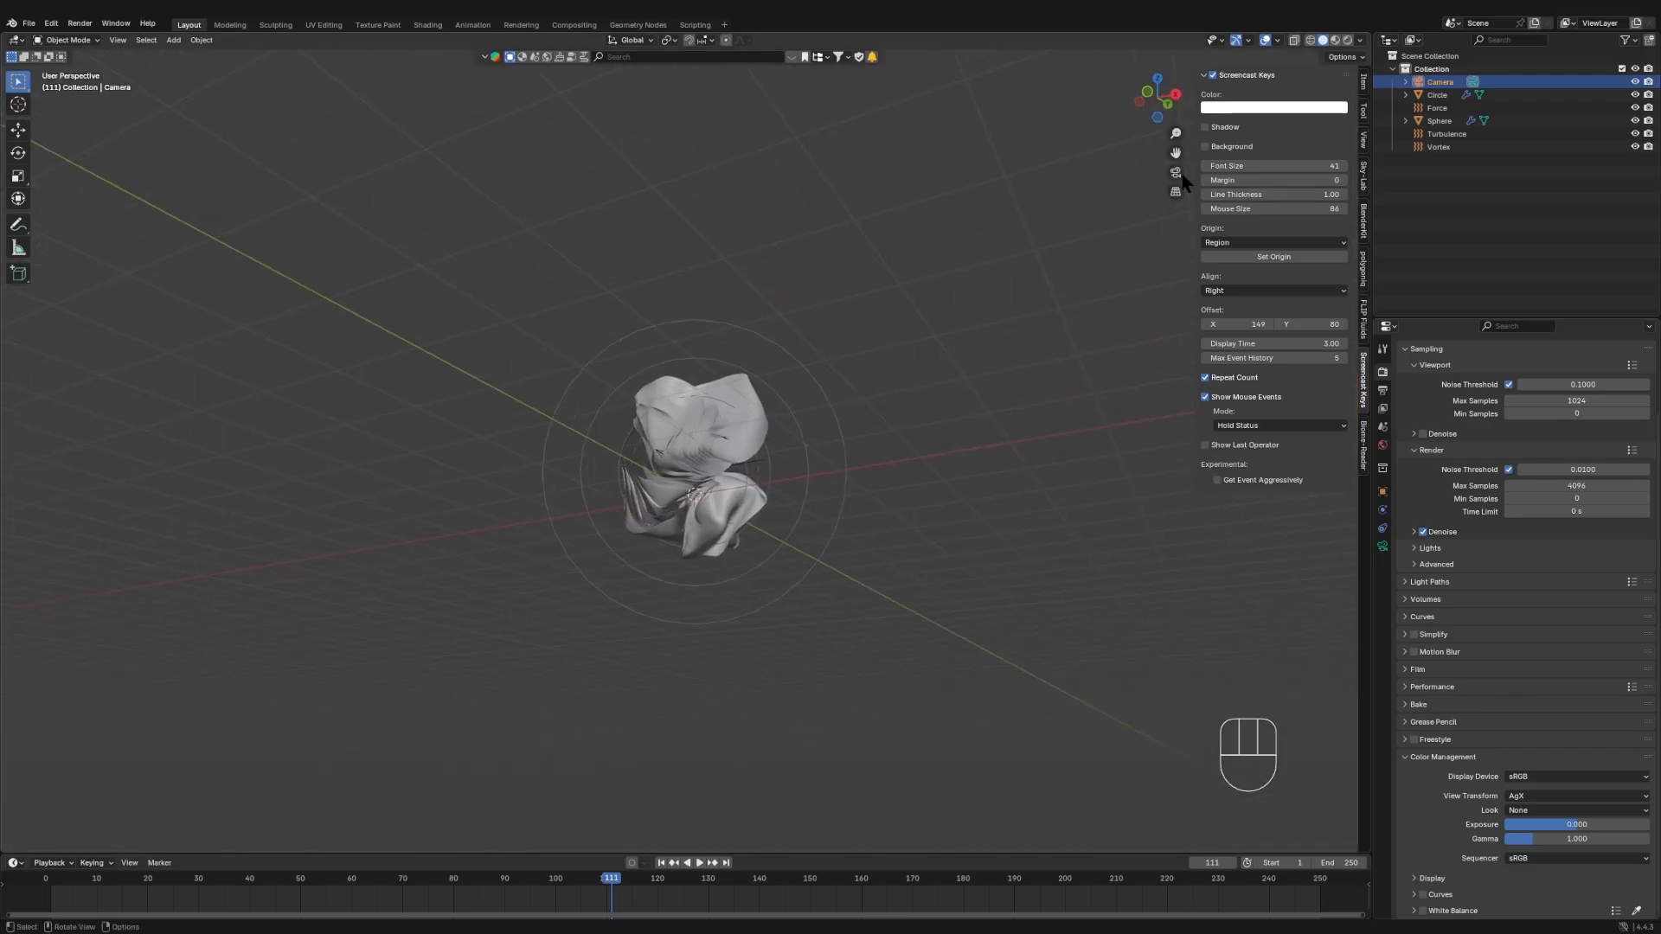
click(1176, 172)
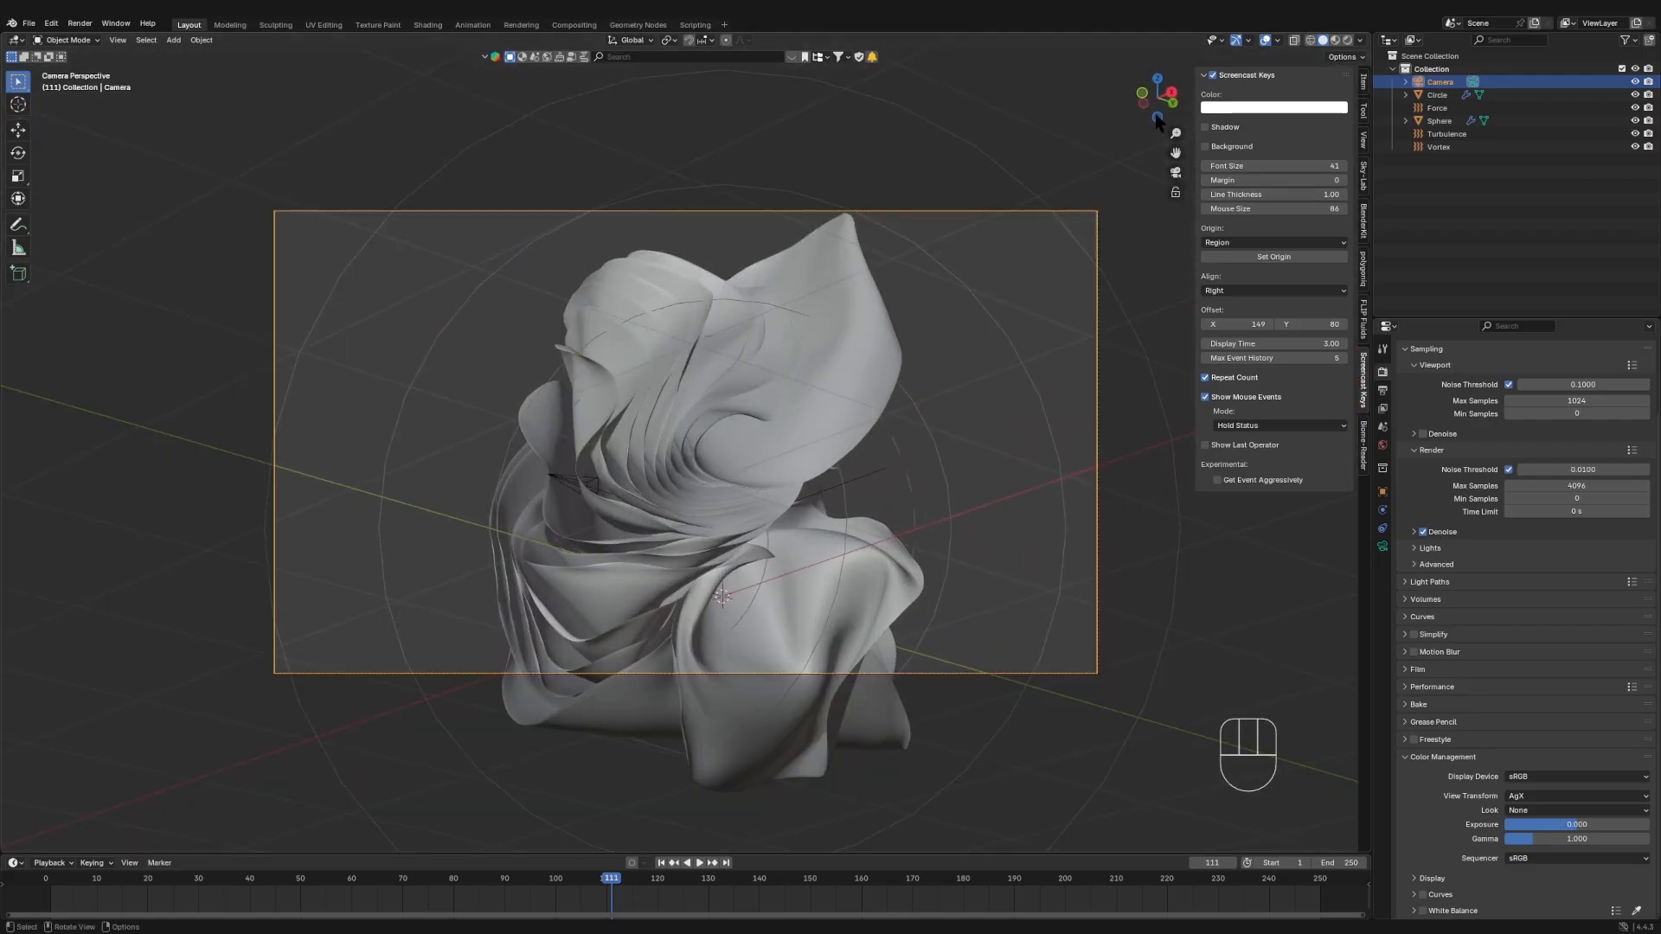
click(1347, 40)
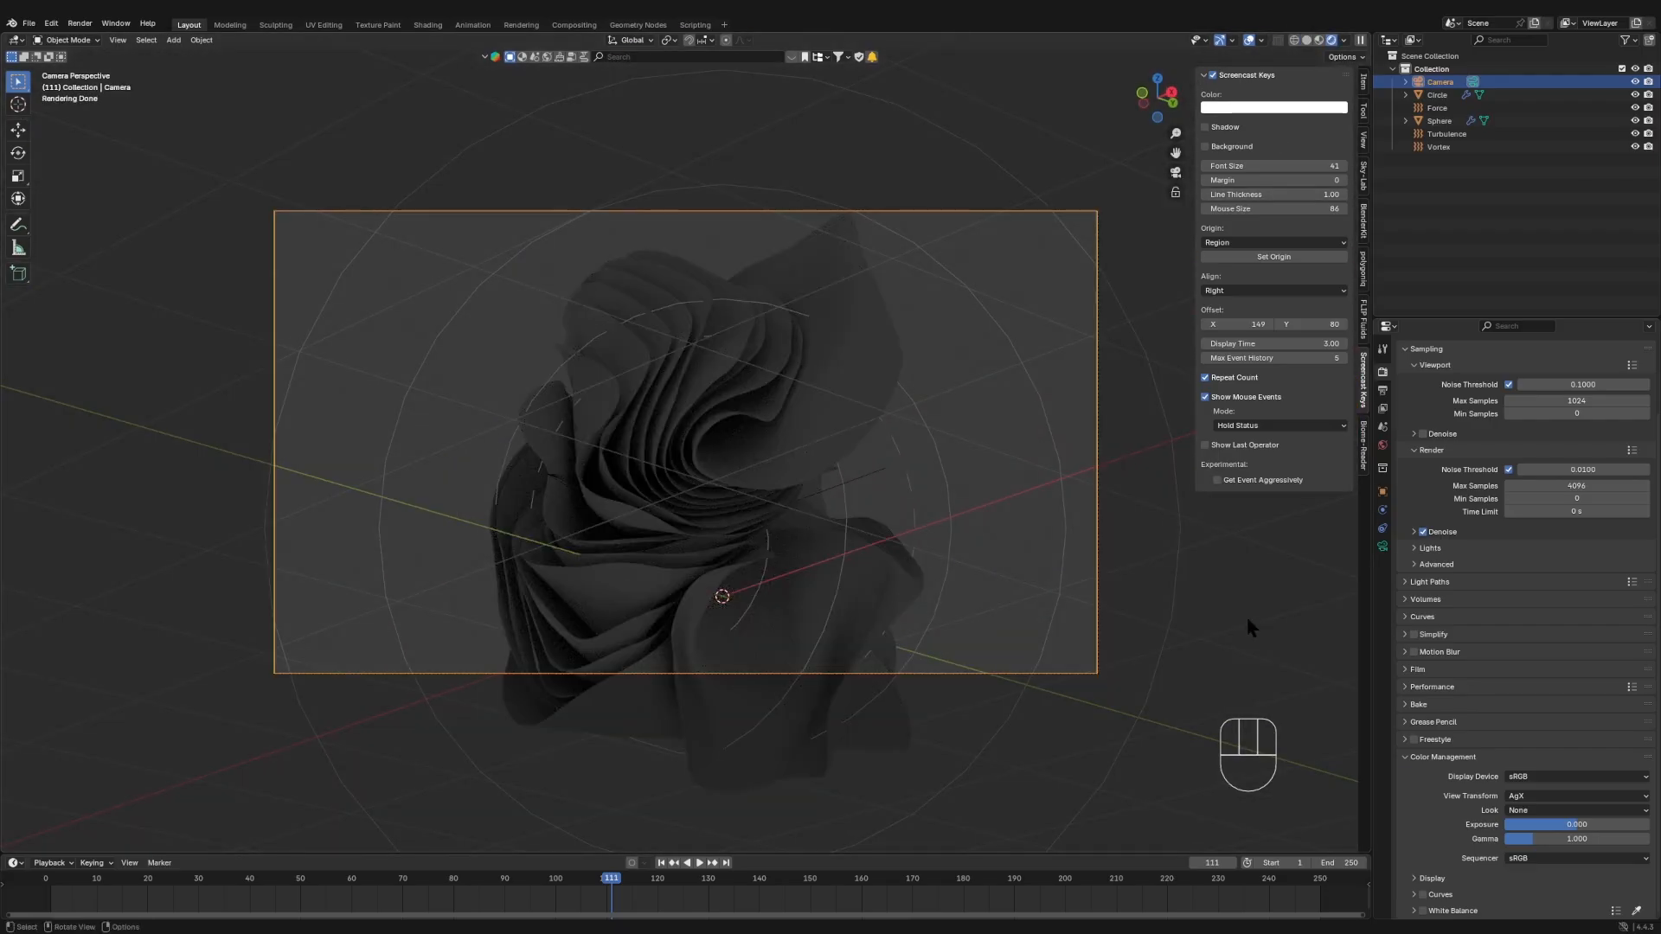
click(1088, 623)
scroll(1088, 627, up, 2)
scroll(1030, 615, down, 1)
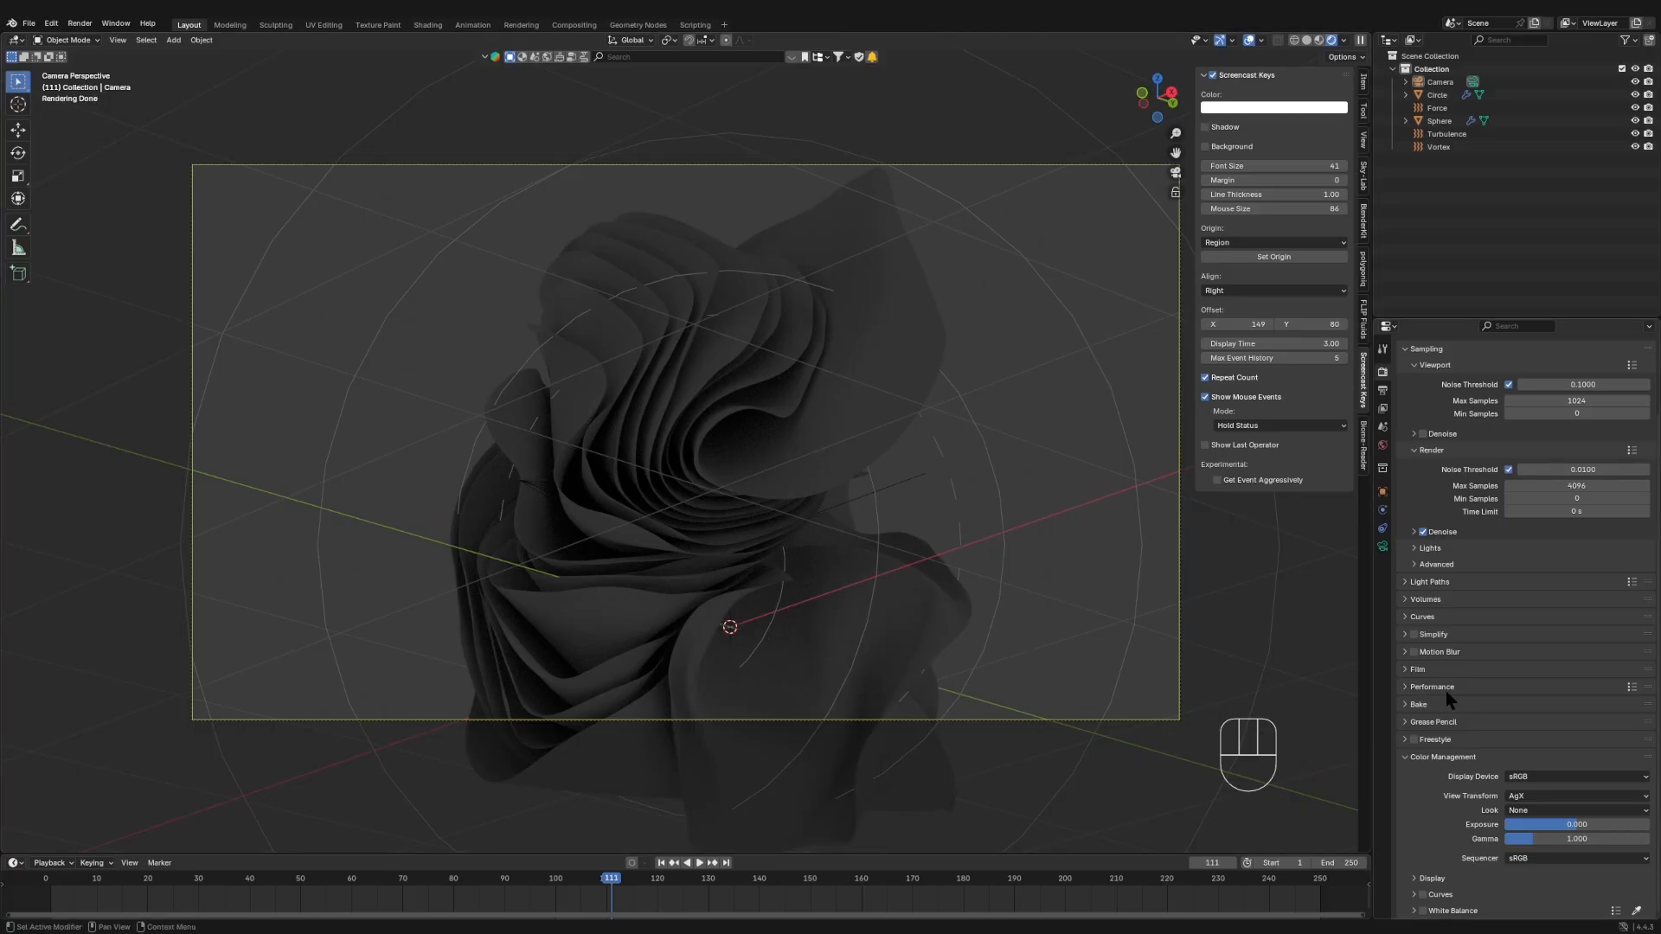
- Set the camera's passepartout opacity to 1.000 and check the framing of the cloth
click(1439, 82)
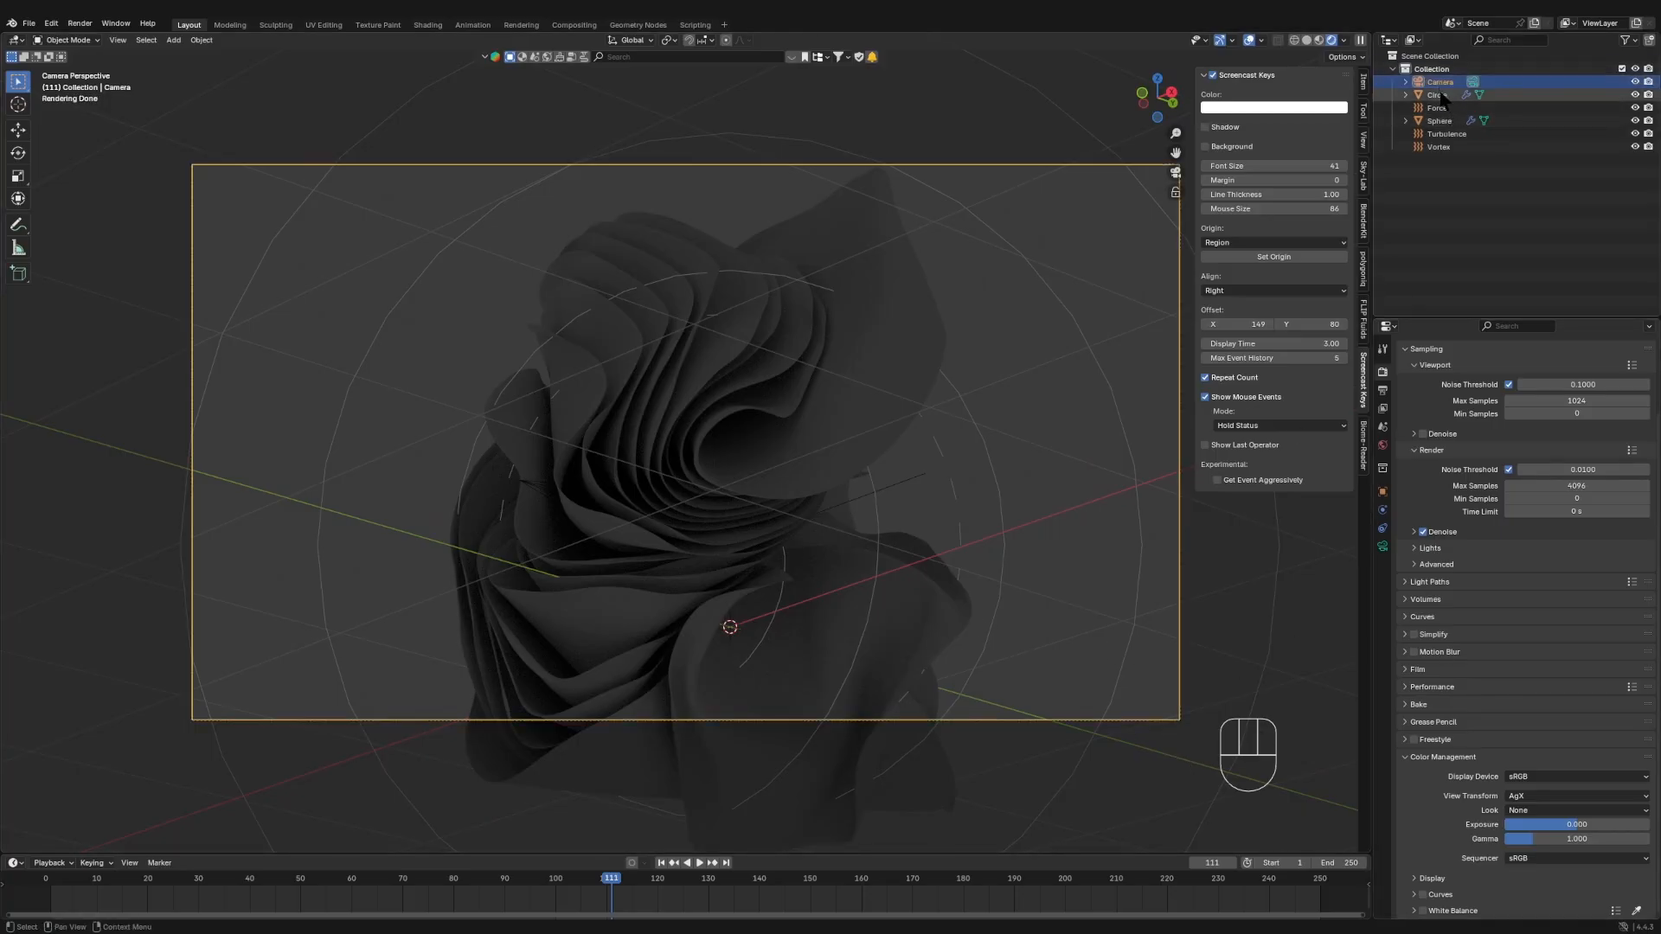
click(1380, 549)
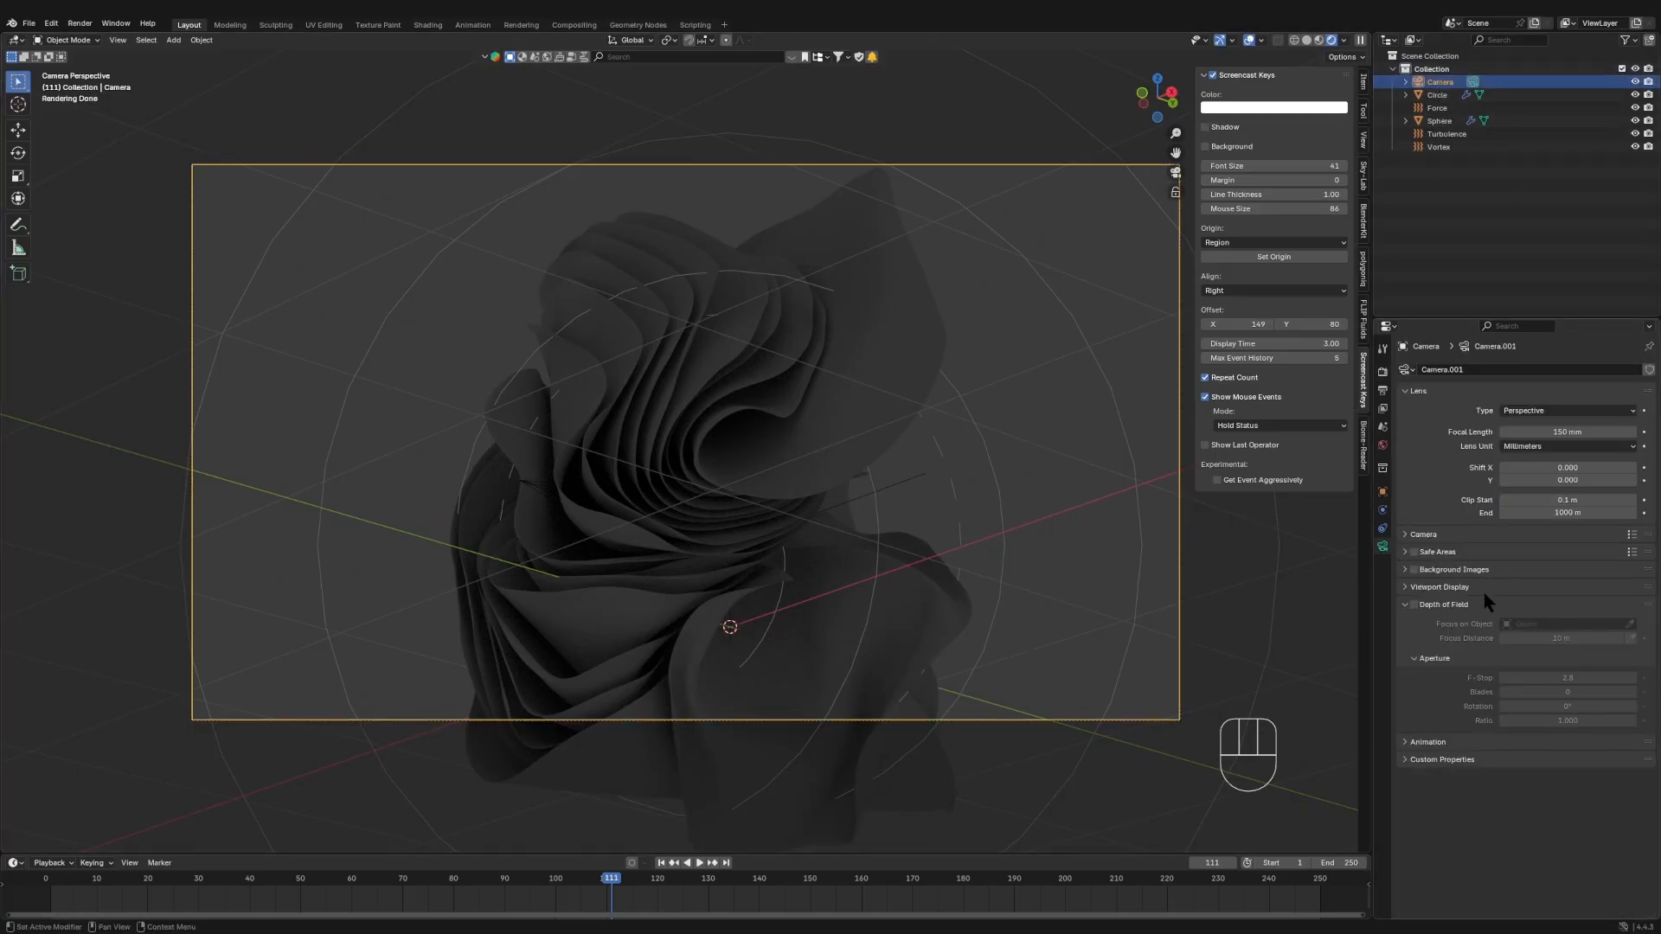
click(1440, 592)
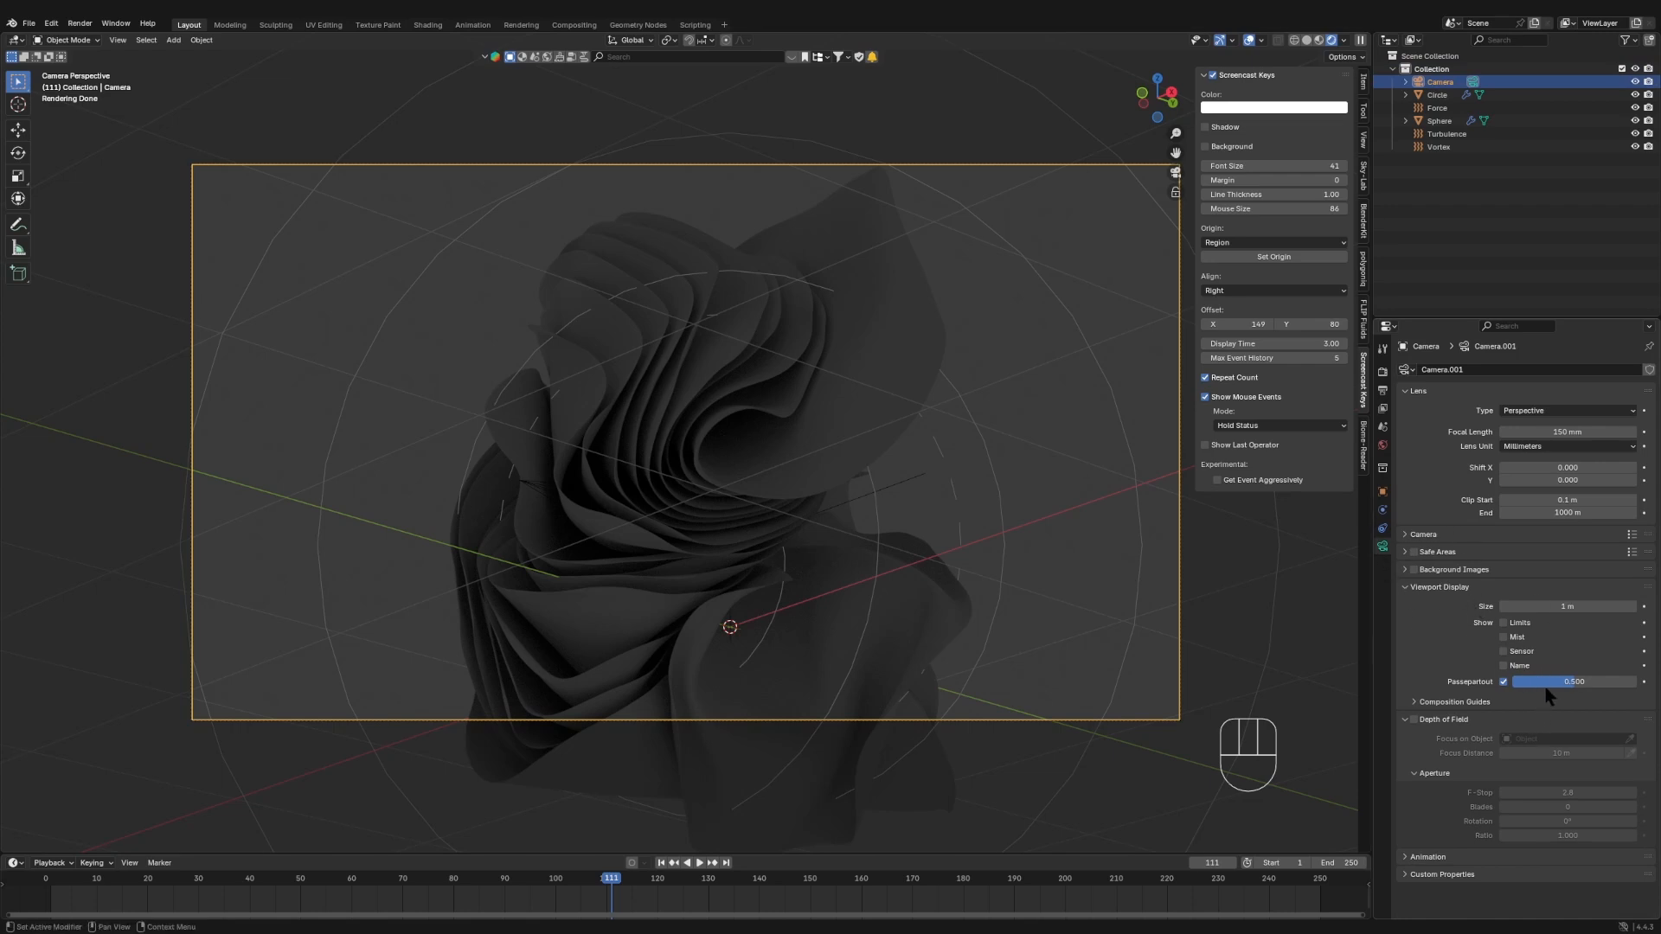
drag(1546, 685, 1609, 685)
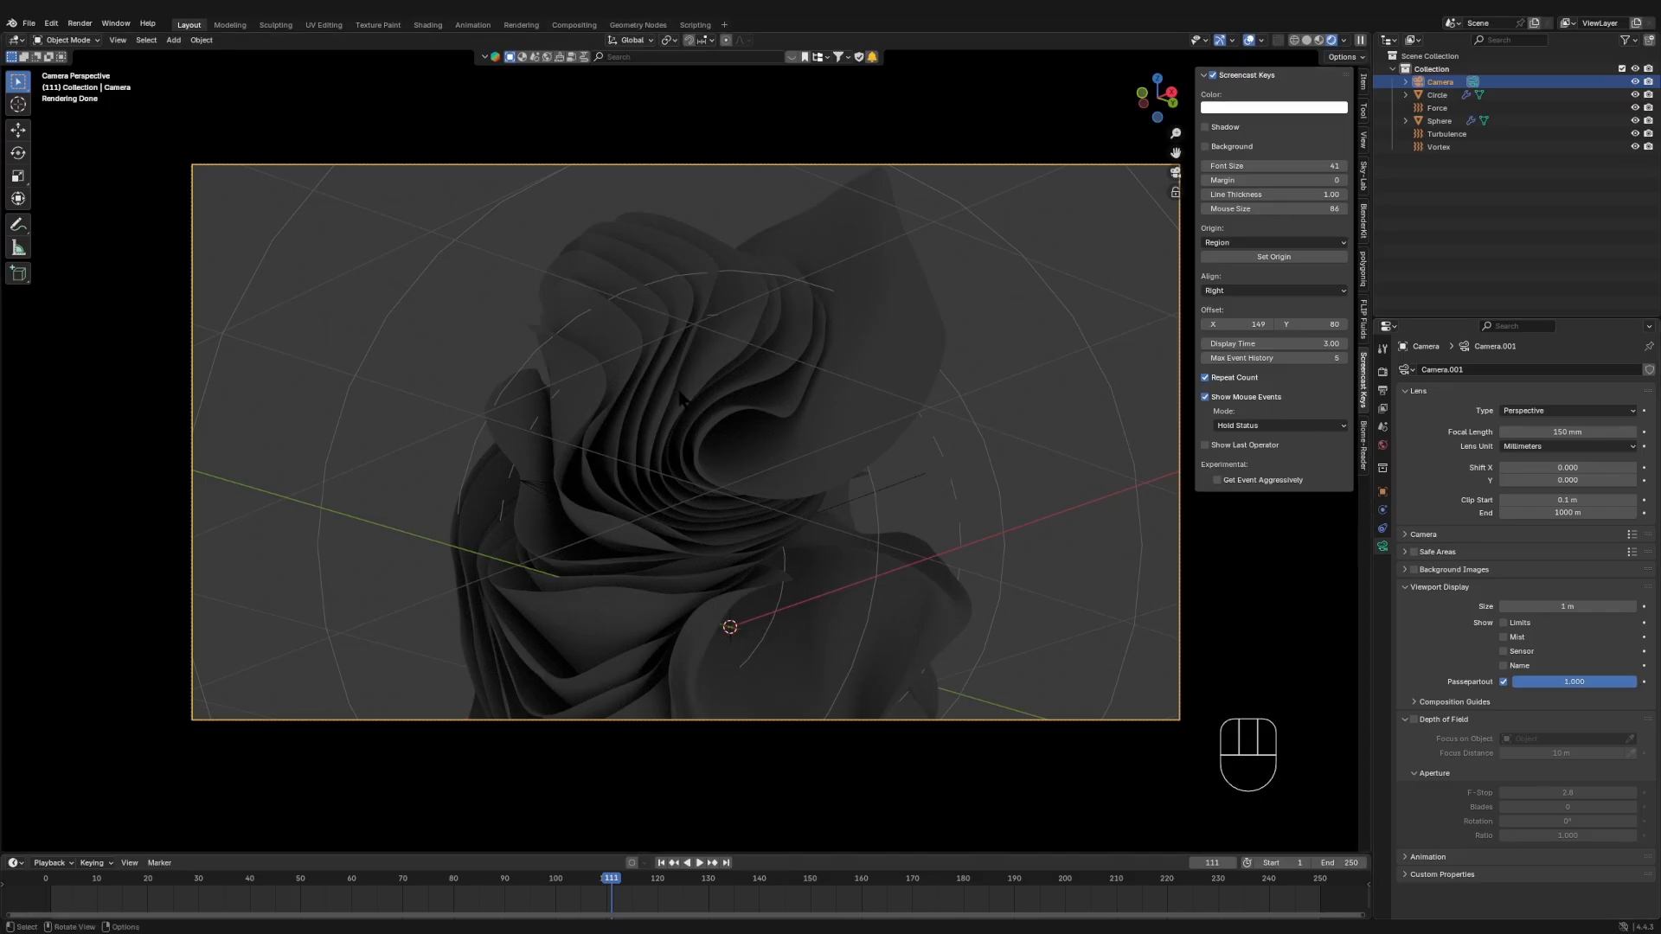
scroll(882, 478, down, 4)
scroll(874, 469, up, 2)
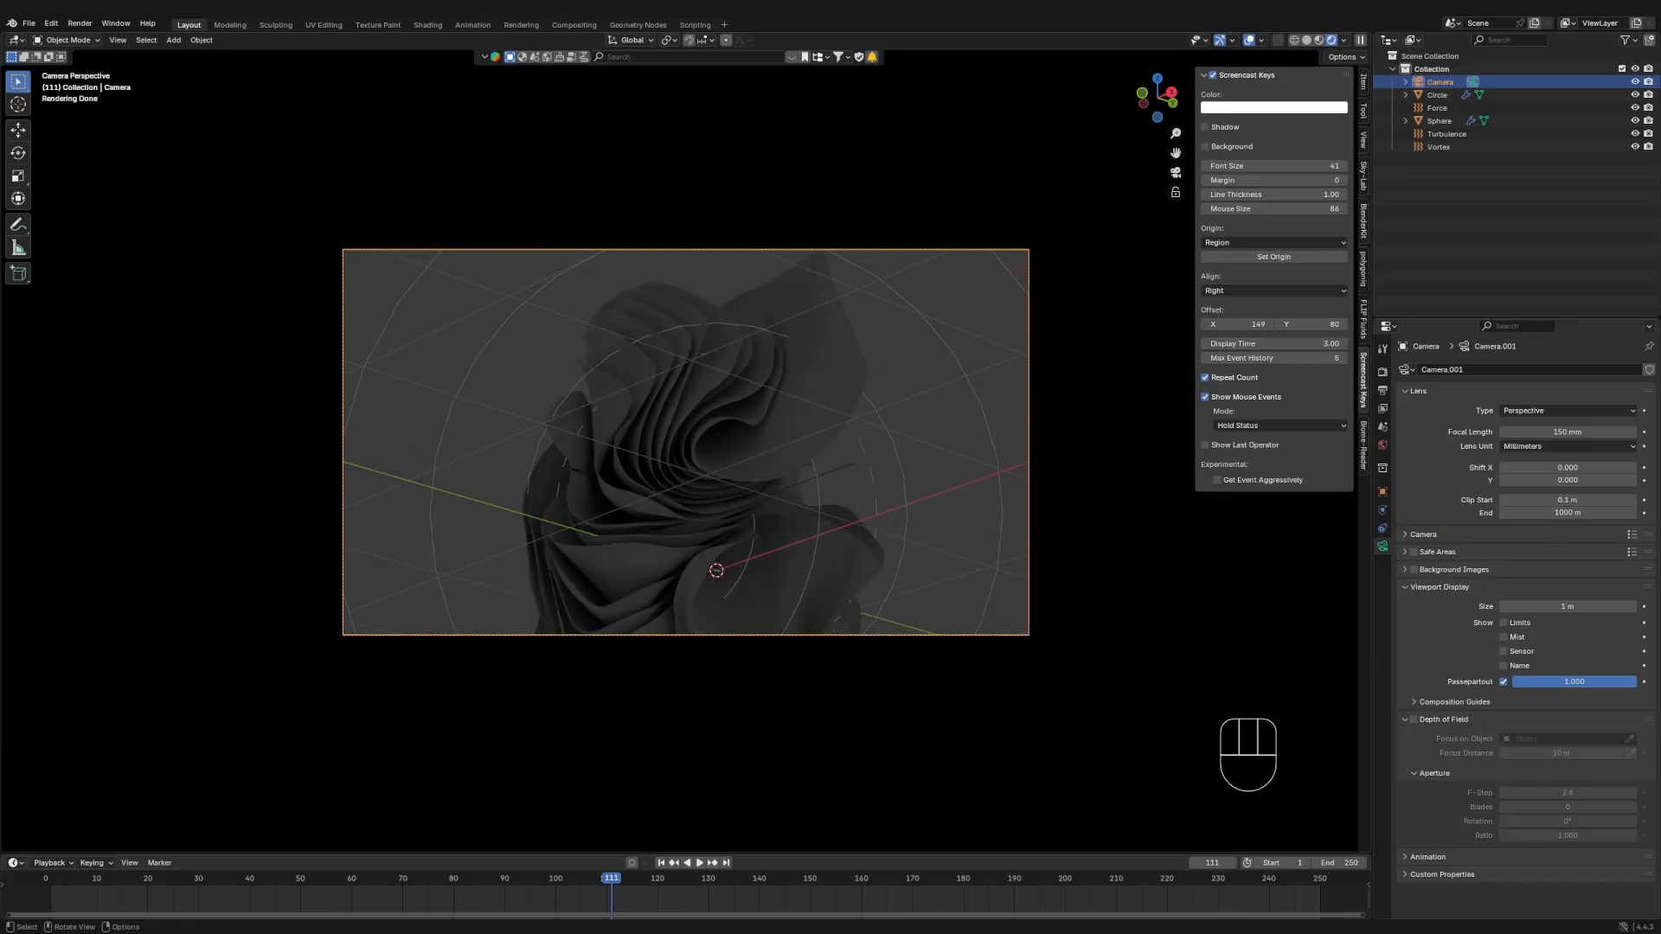
scroll(777, 576, up, 2)
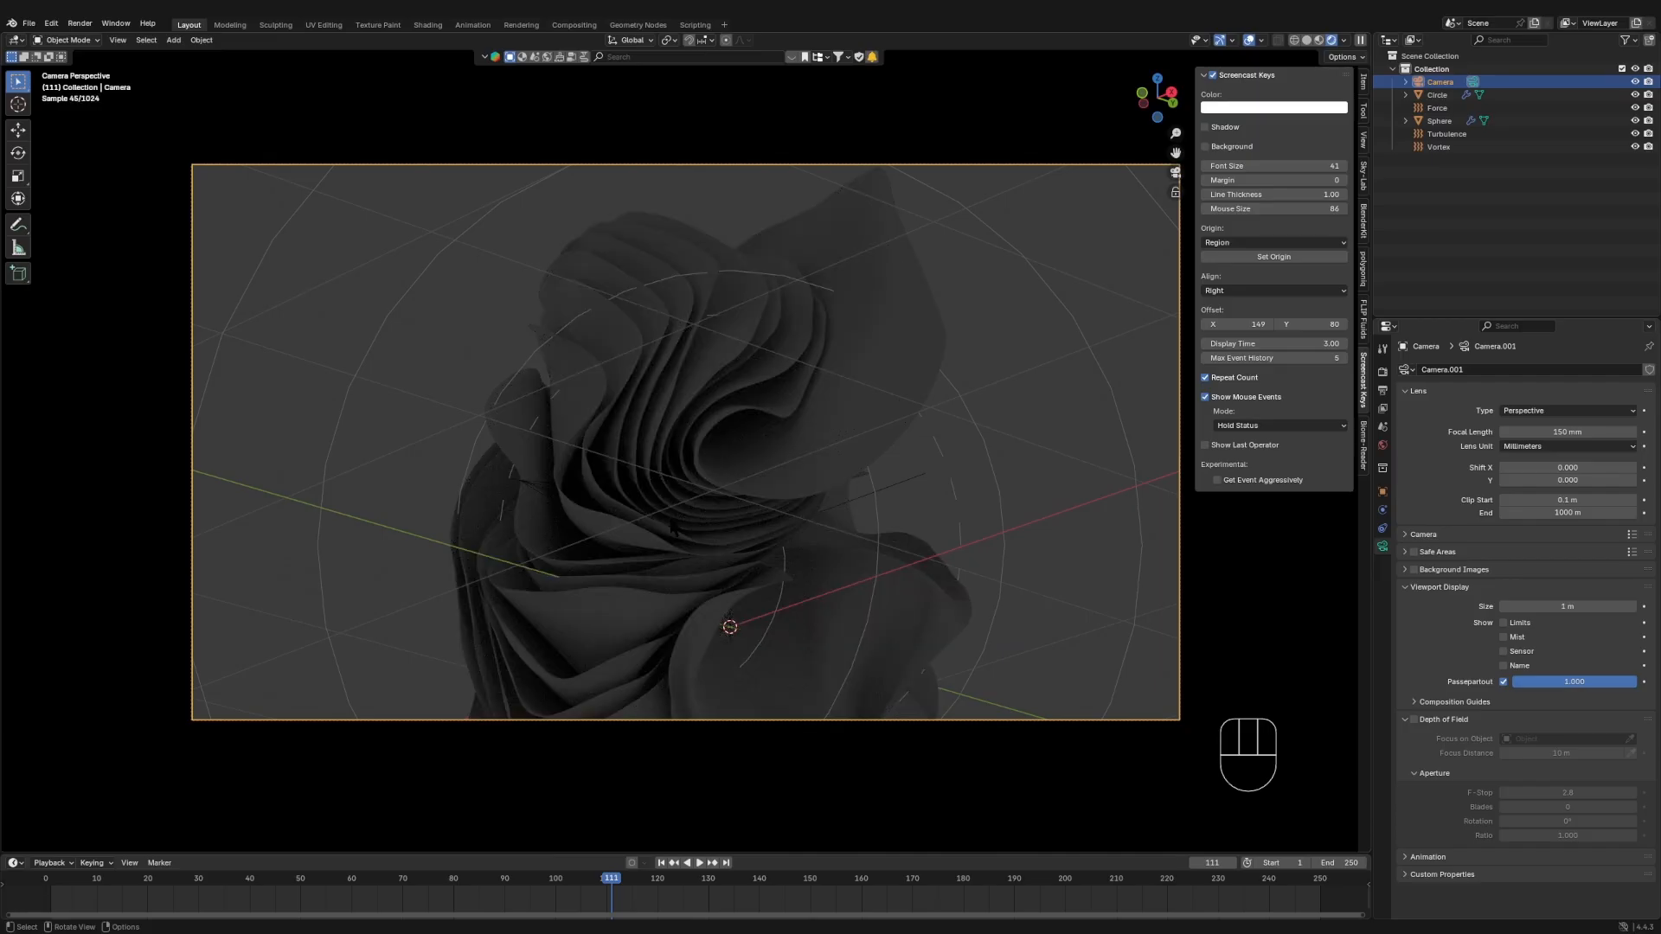
- Select the cloth mesh, enlarge the timeline area and create a new material for the mesh
key(shift+a)
click(786, 524)
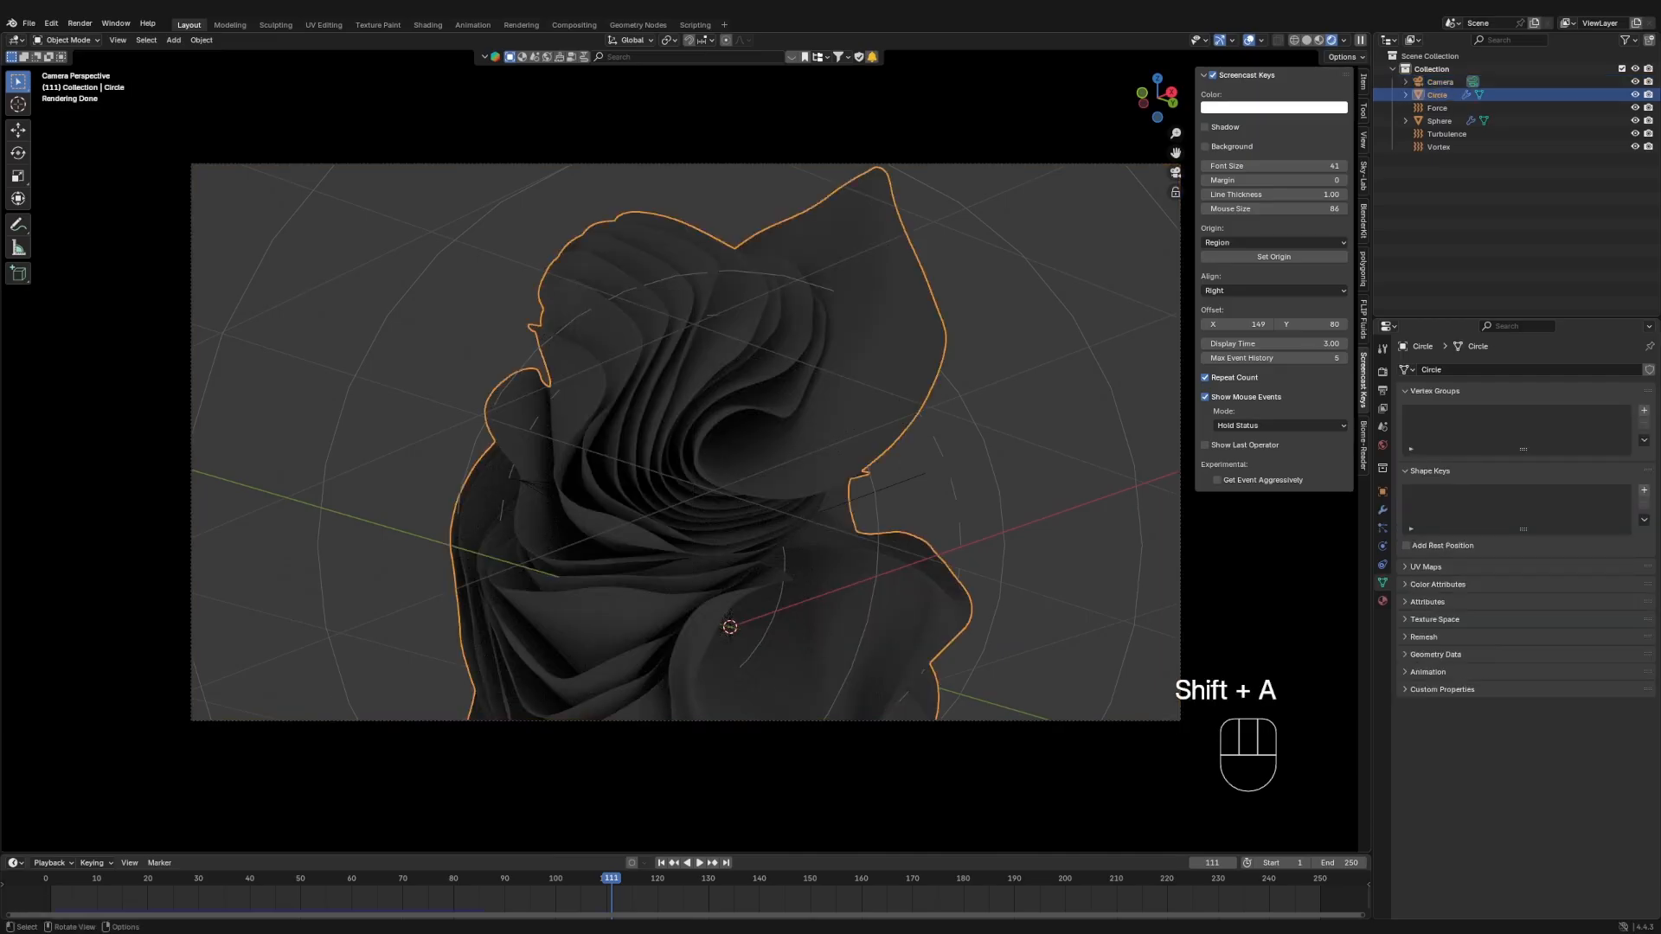
drag(52, 854, 52, 681)
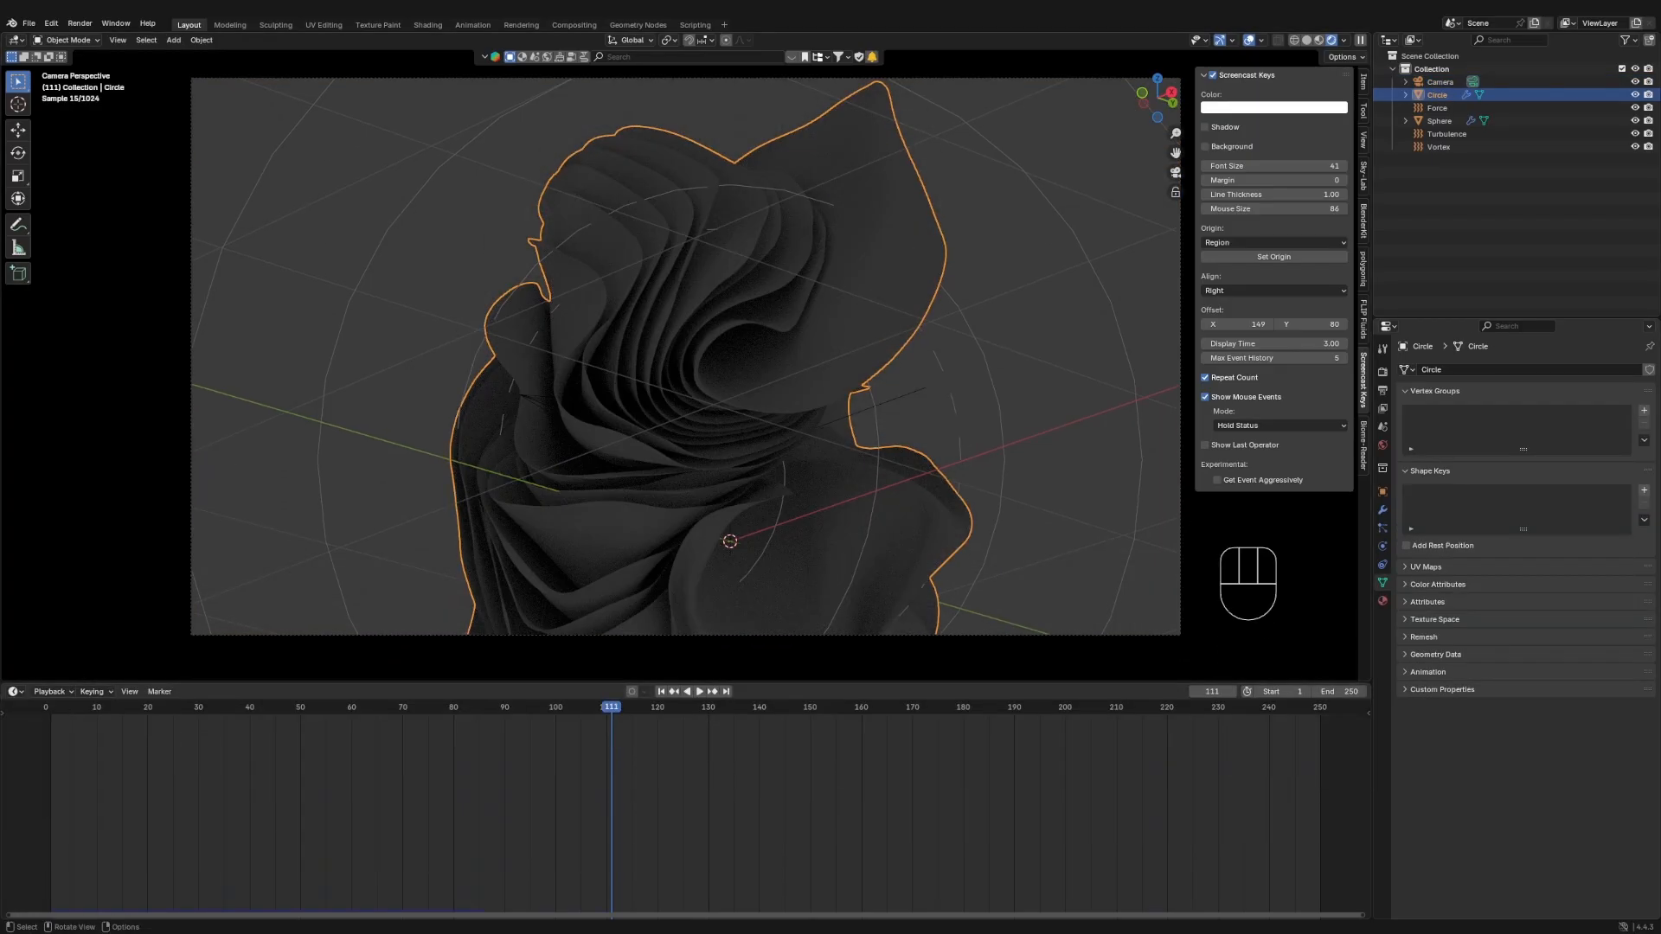
click(1382, 600)
click(1540, 425)
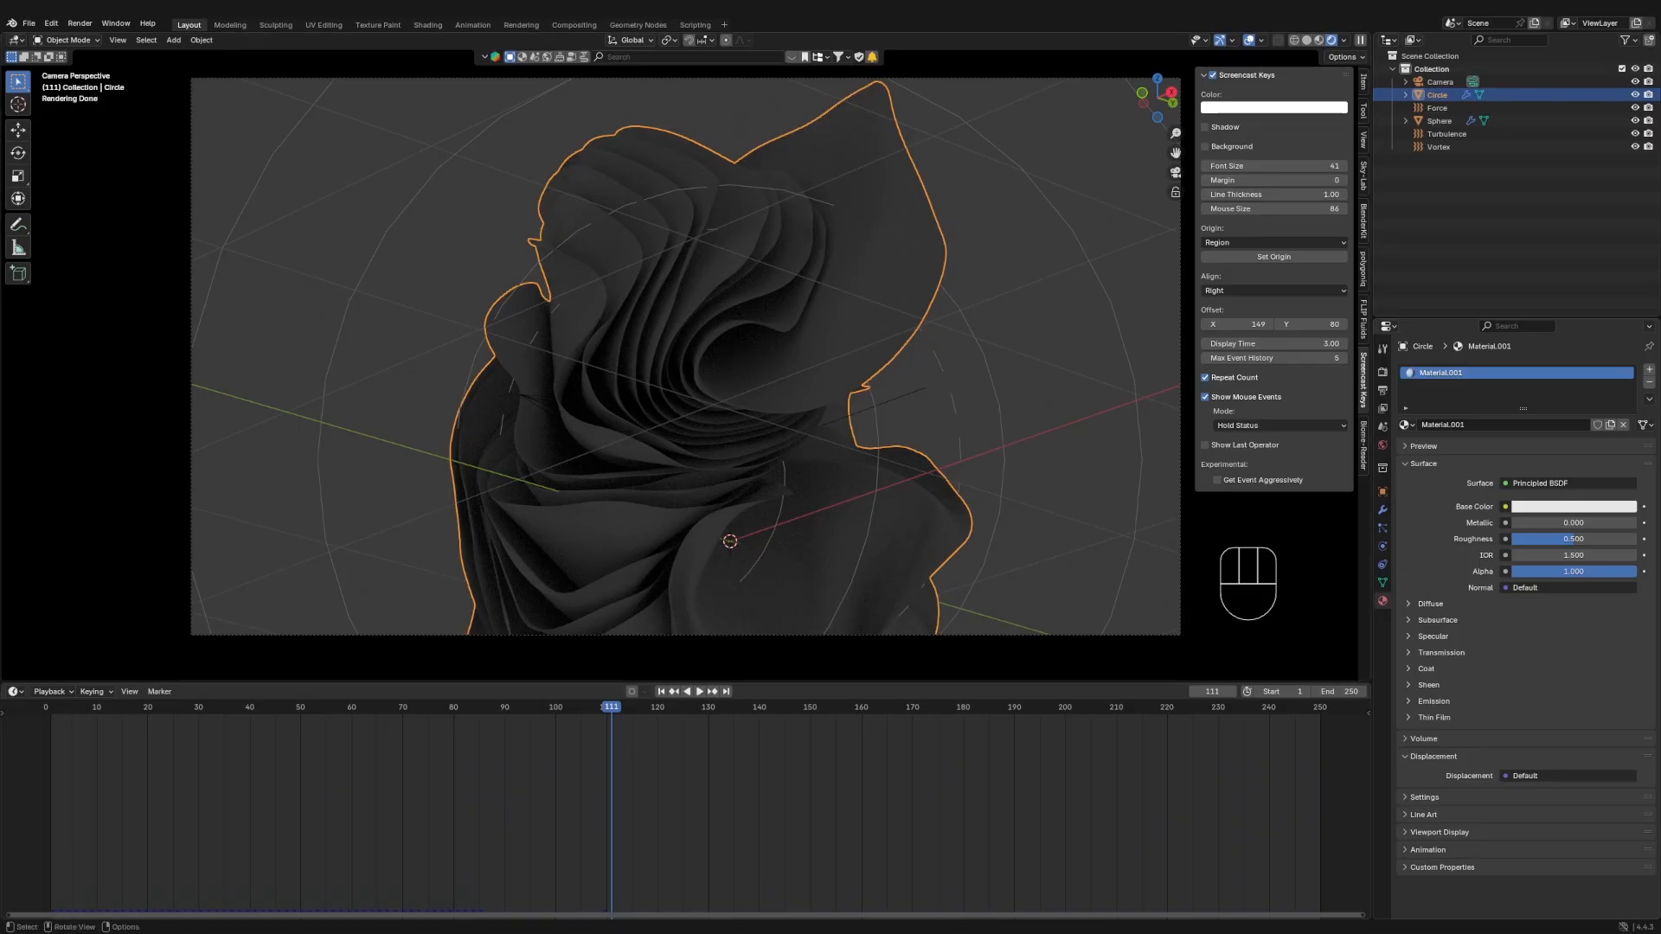
- Turn the timeline area into a Shader Editor and set the Principled BSDF's base color to light blue
click(14, 692)
click(86, 807)
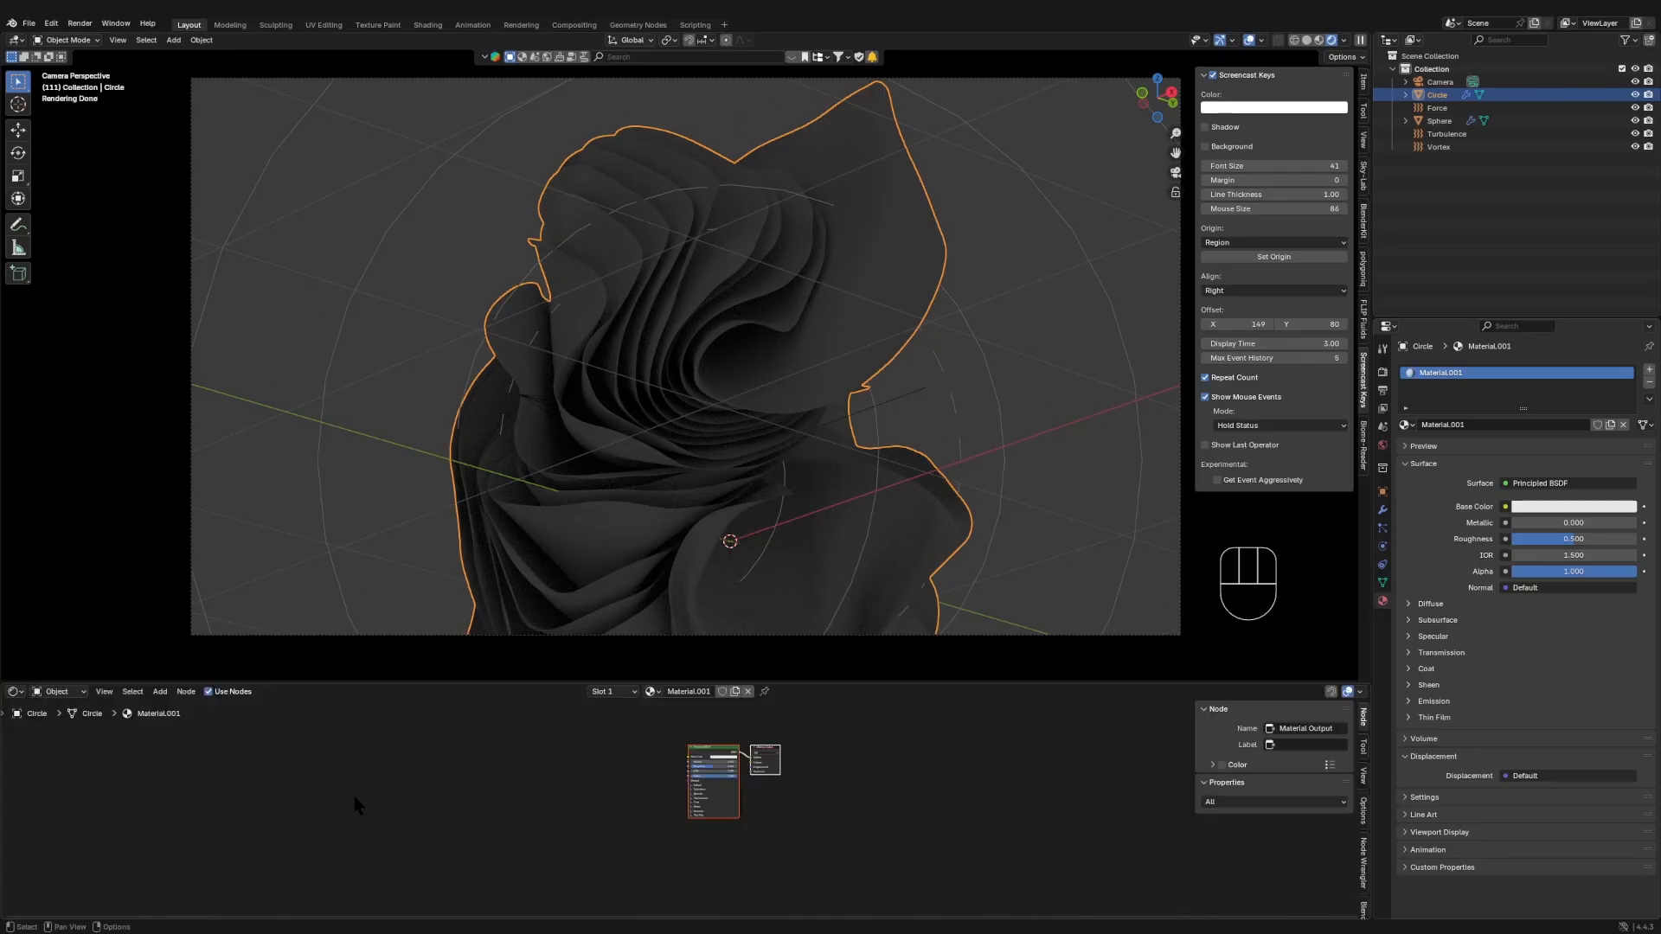
scroll(714, 760, up, 6)
click(725, 777)
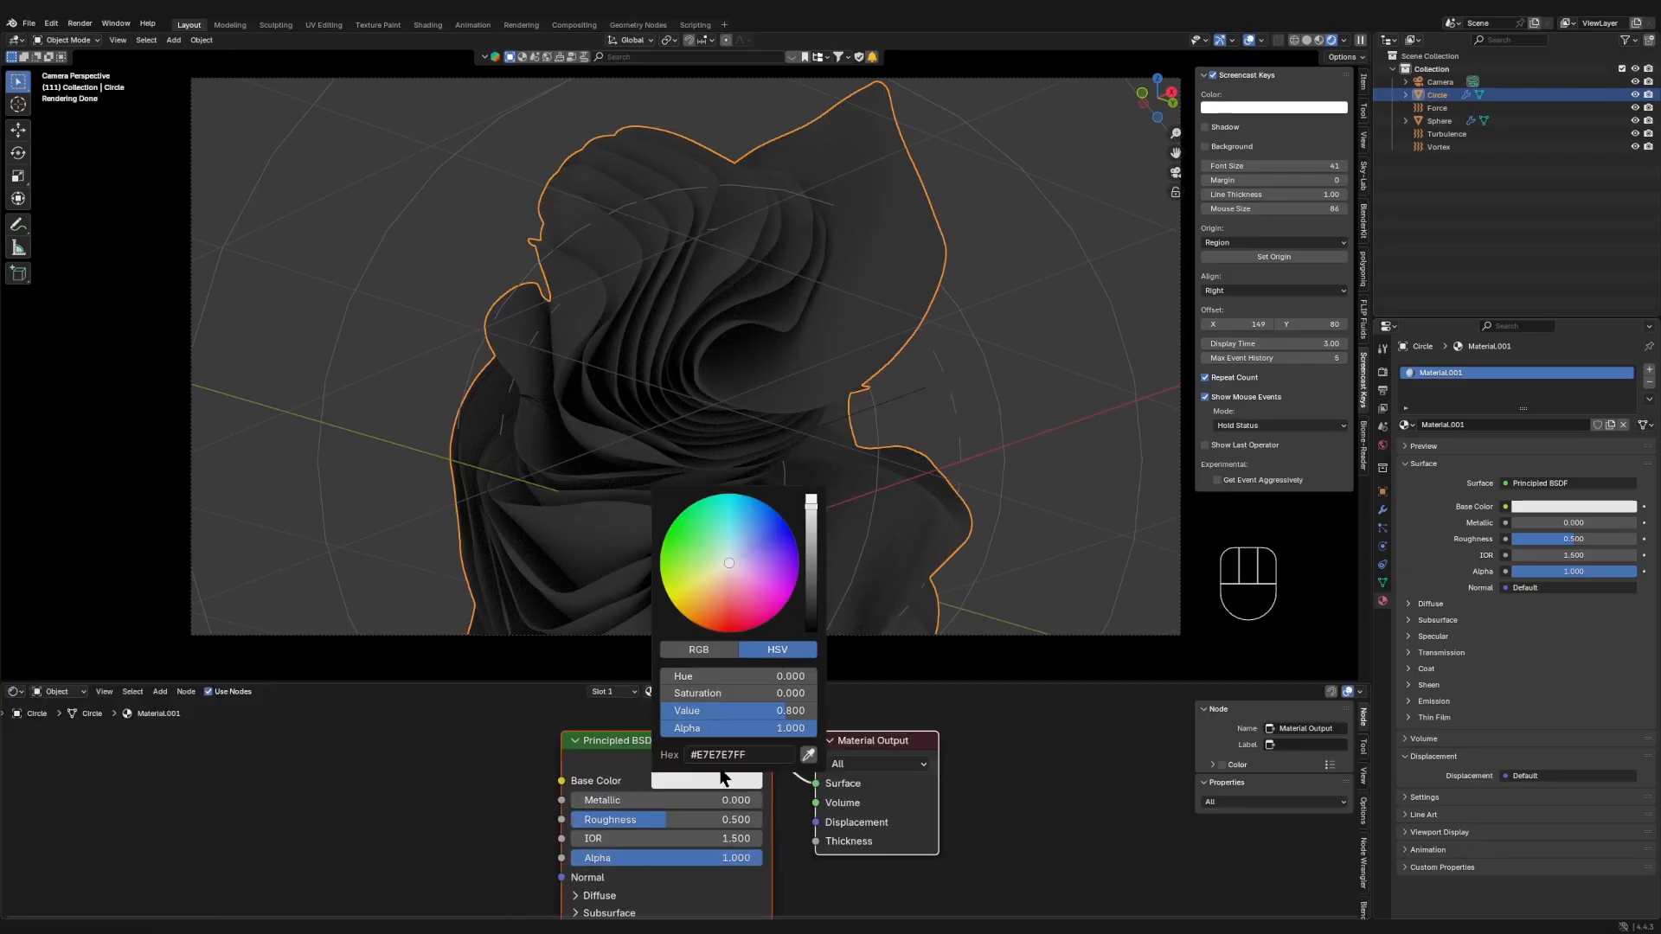
mouse_move(765, 550)
mouse_down()
mouse_move(728, 556)
mouse_move(745, 533)
mouse_up()
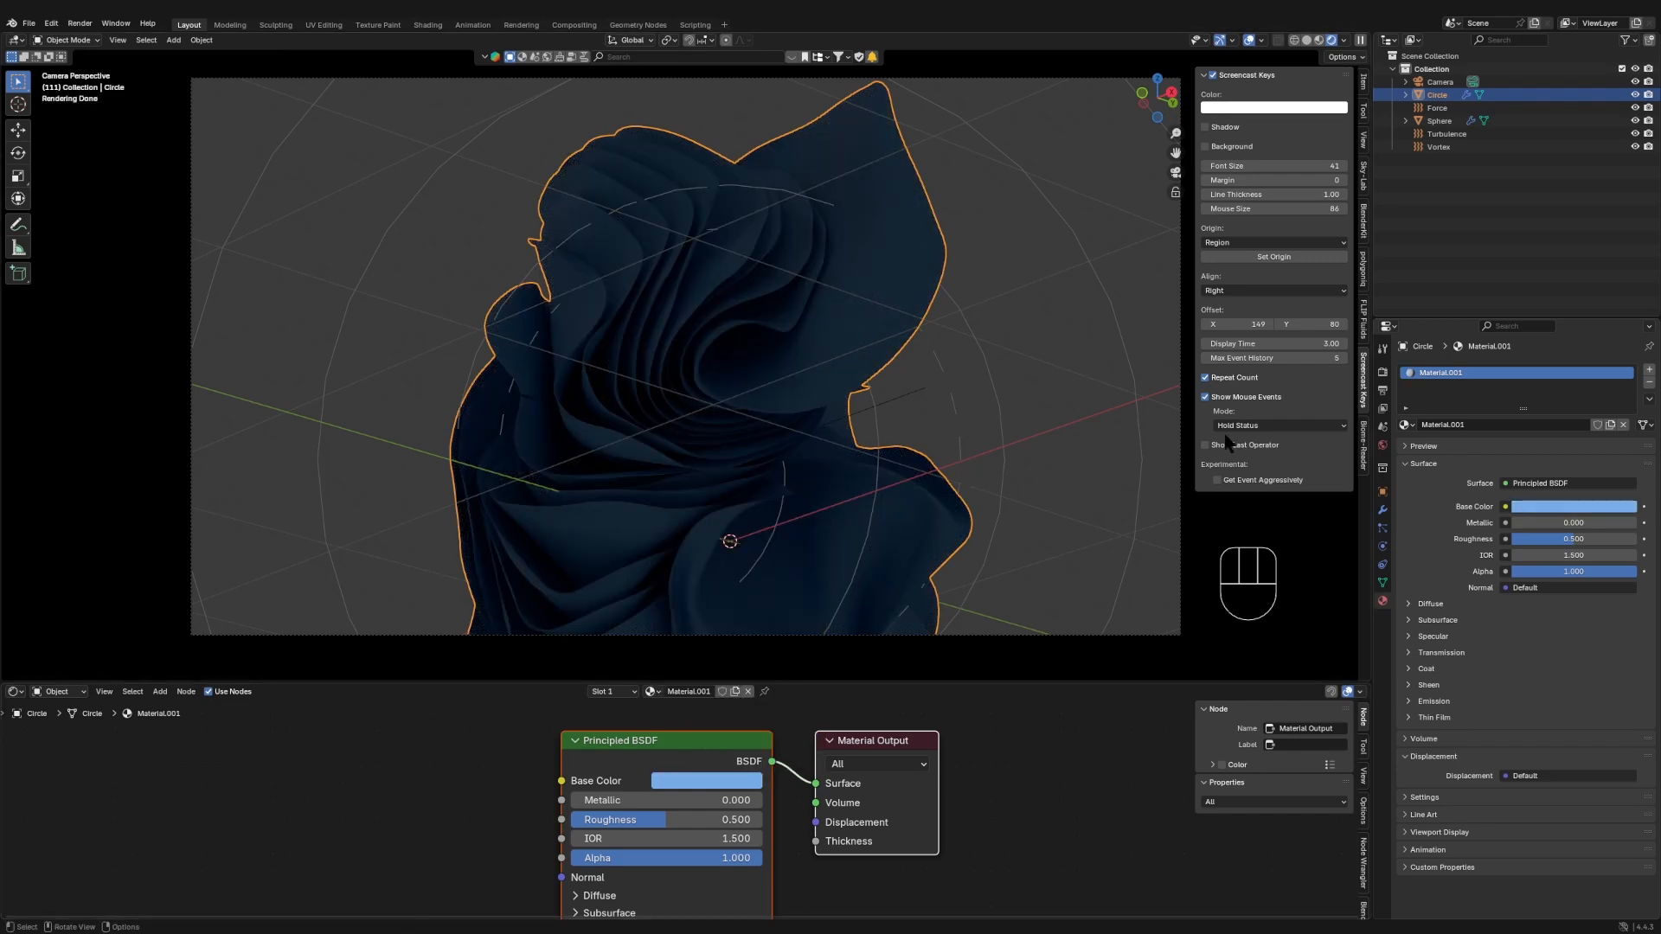
- Set the world background strength to 0
click(1383, 445)
drag(1583, 468, 1522, 468)
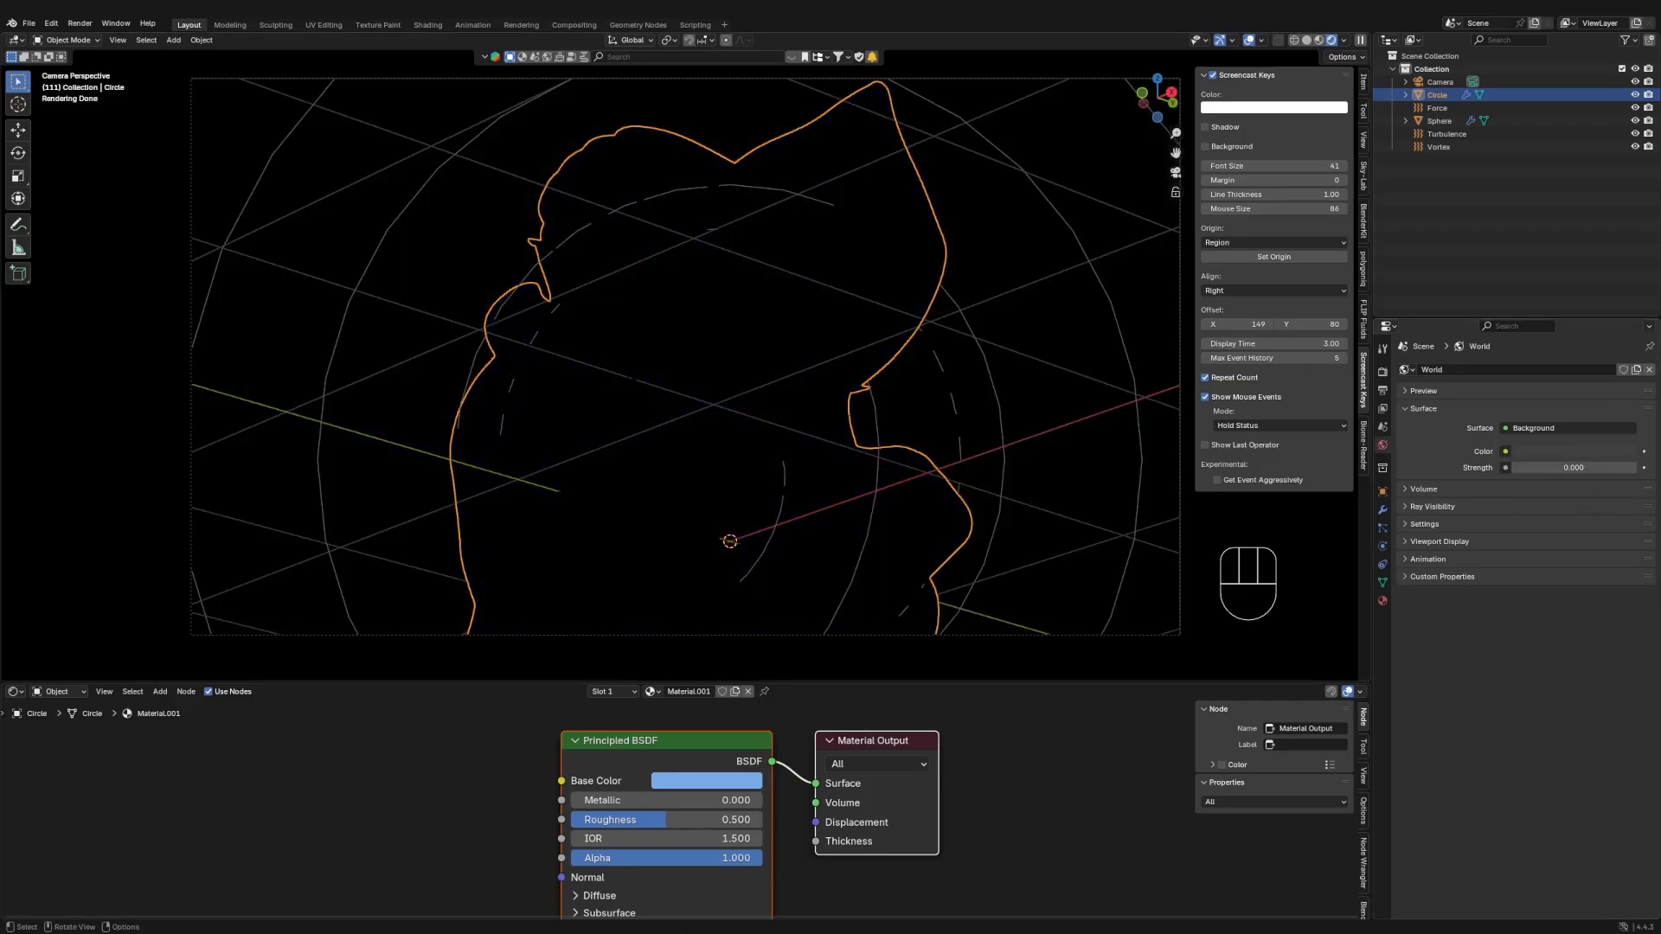
- Leave the camera view, switch to solid shading and add an empty at the world origin
key(shift+a)
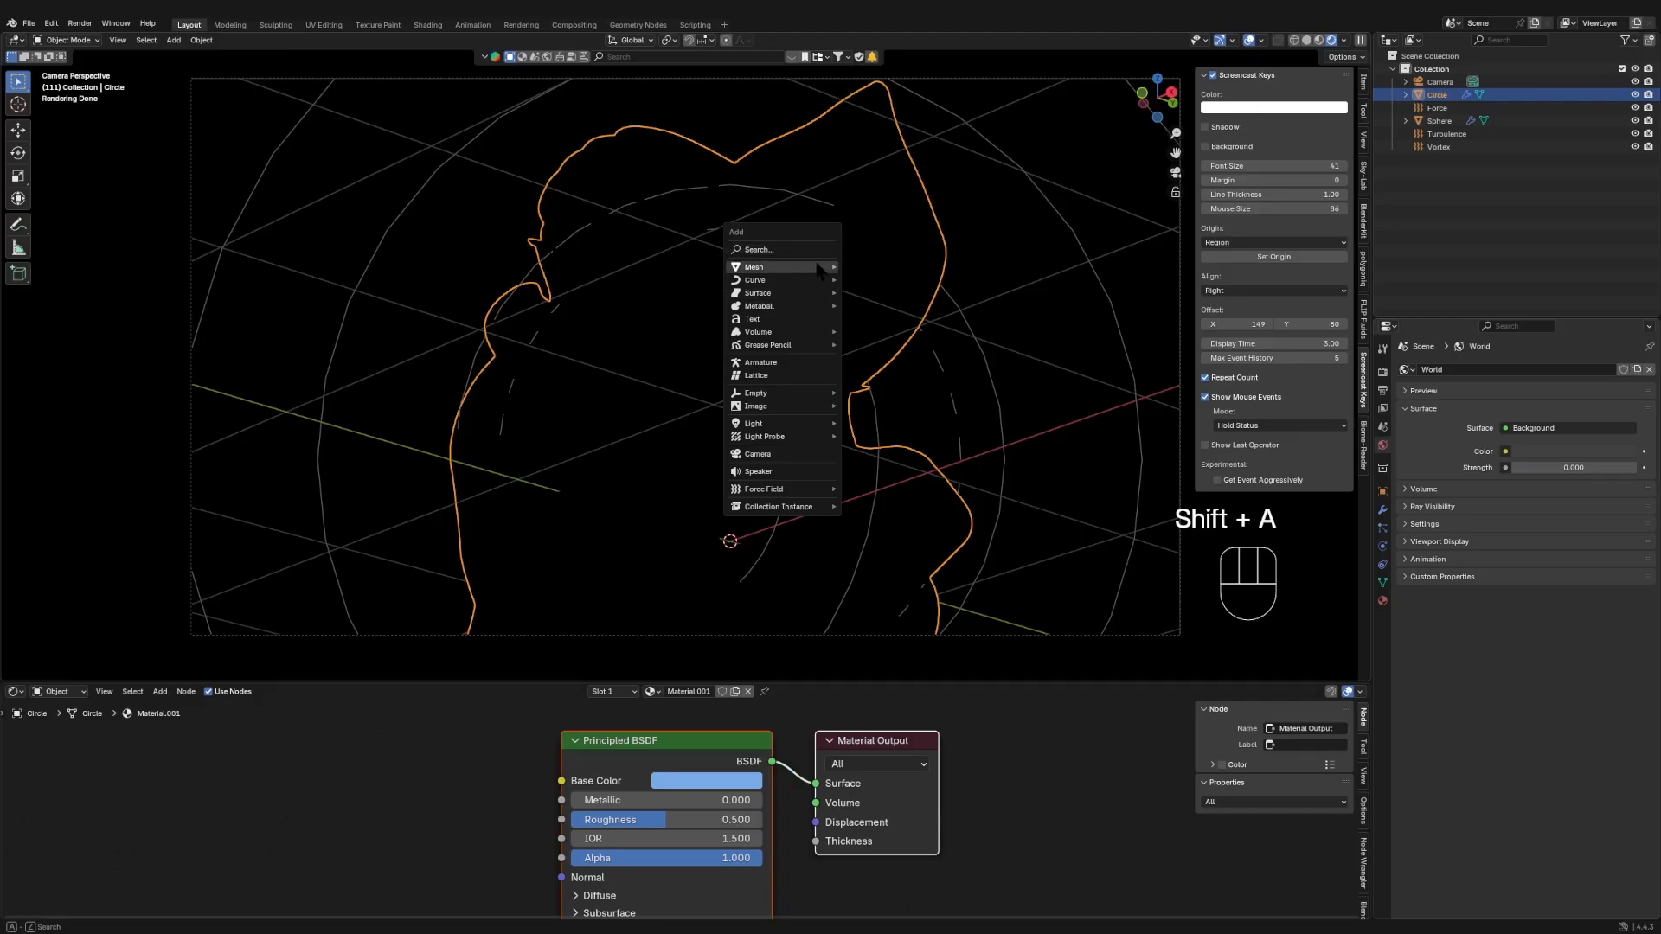
middle_drag(789, 394, 1304, 115)
click(1306, 40)
key(shift+a)
mouse_move(658, 391)
click(726, 388)
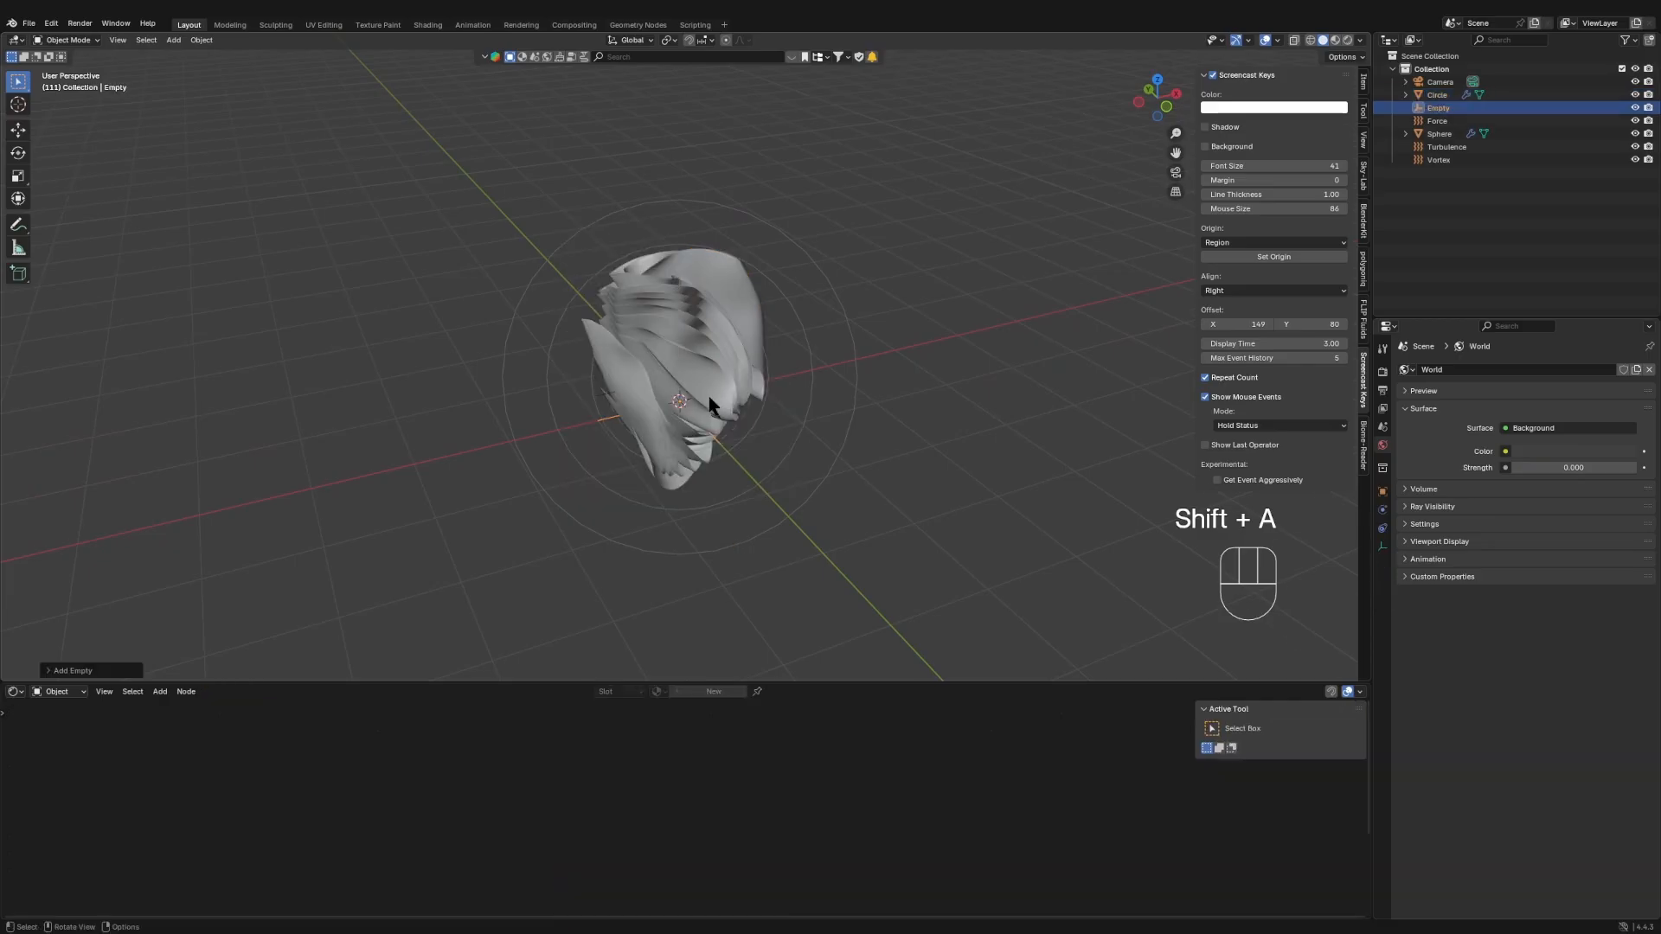
- Move the empty along the Y and Z axes to line it up with the cloth form
key(g)
key(x)
key(y)
click(746, 480)
middle_drag(746, 480, 796, 450)
key(g)
key(z)
click(655, 410)
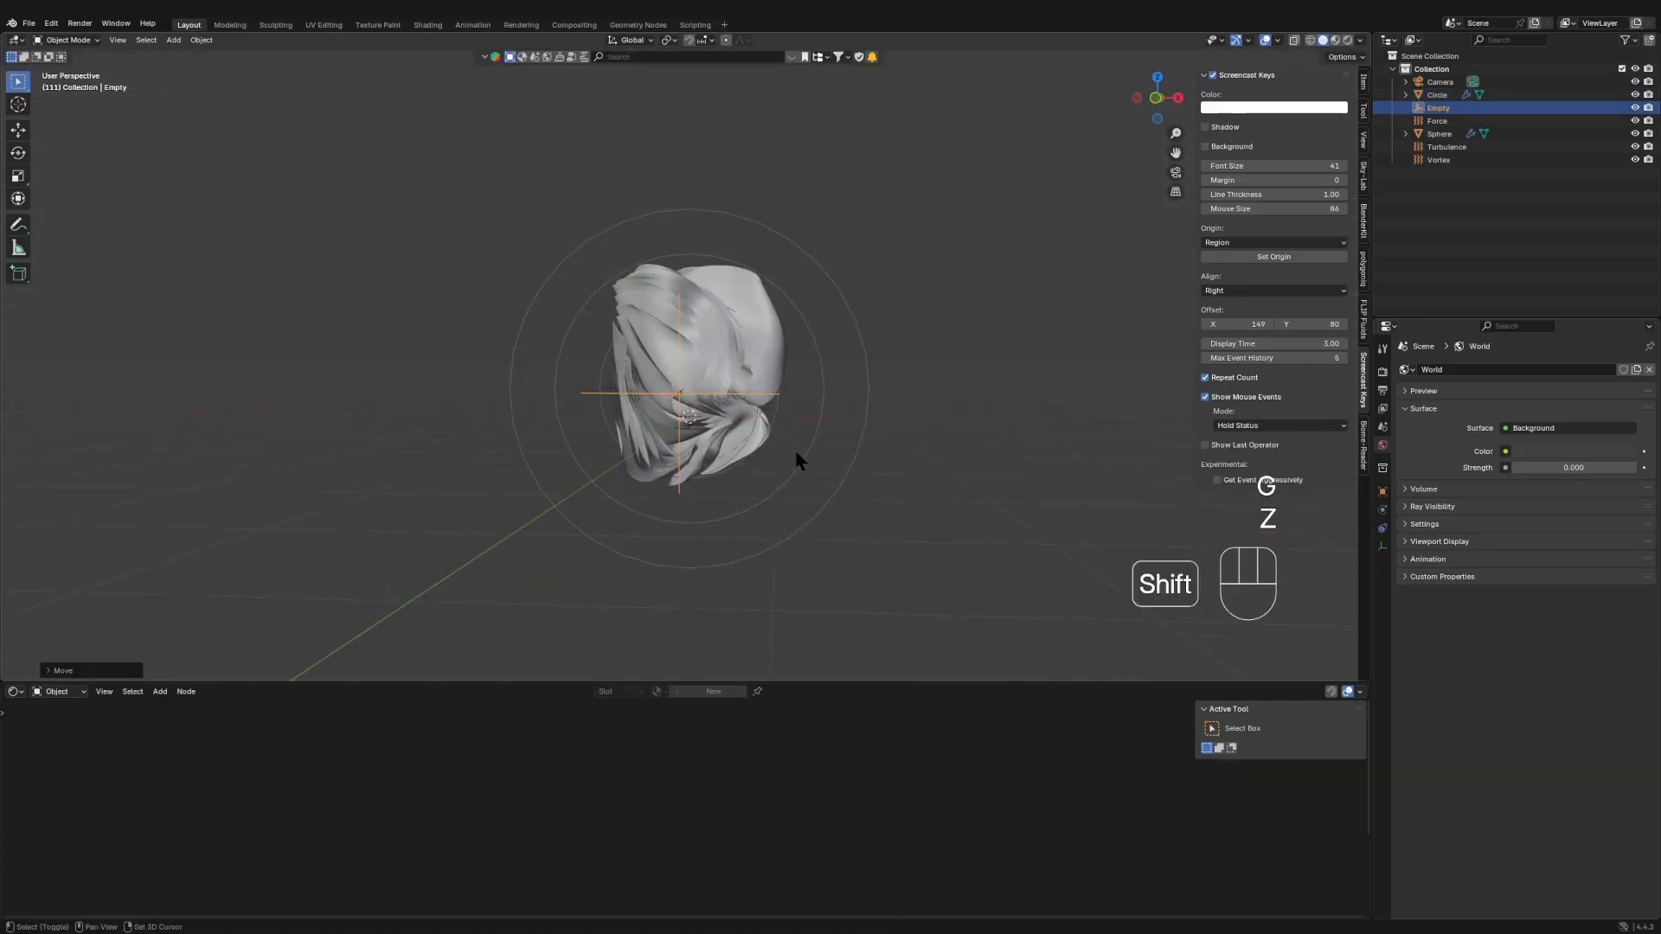
- Add an area light and move it along the Y axis, away from the cloth form
key(shift+a)
mouse_move(749, 487)
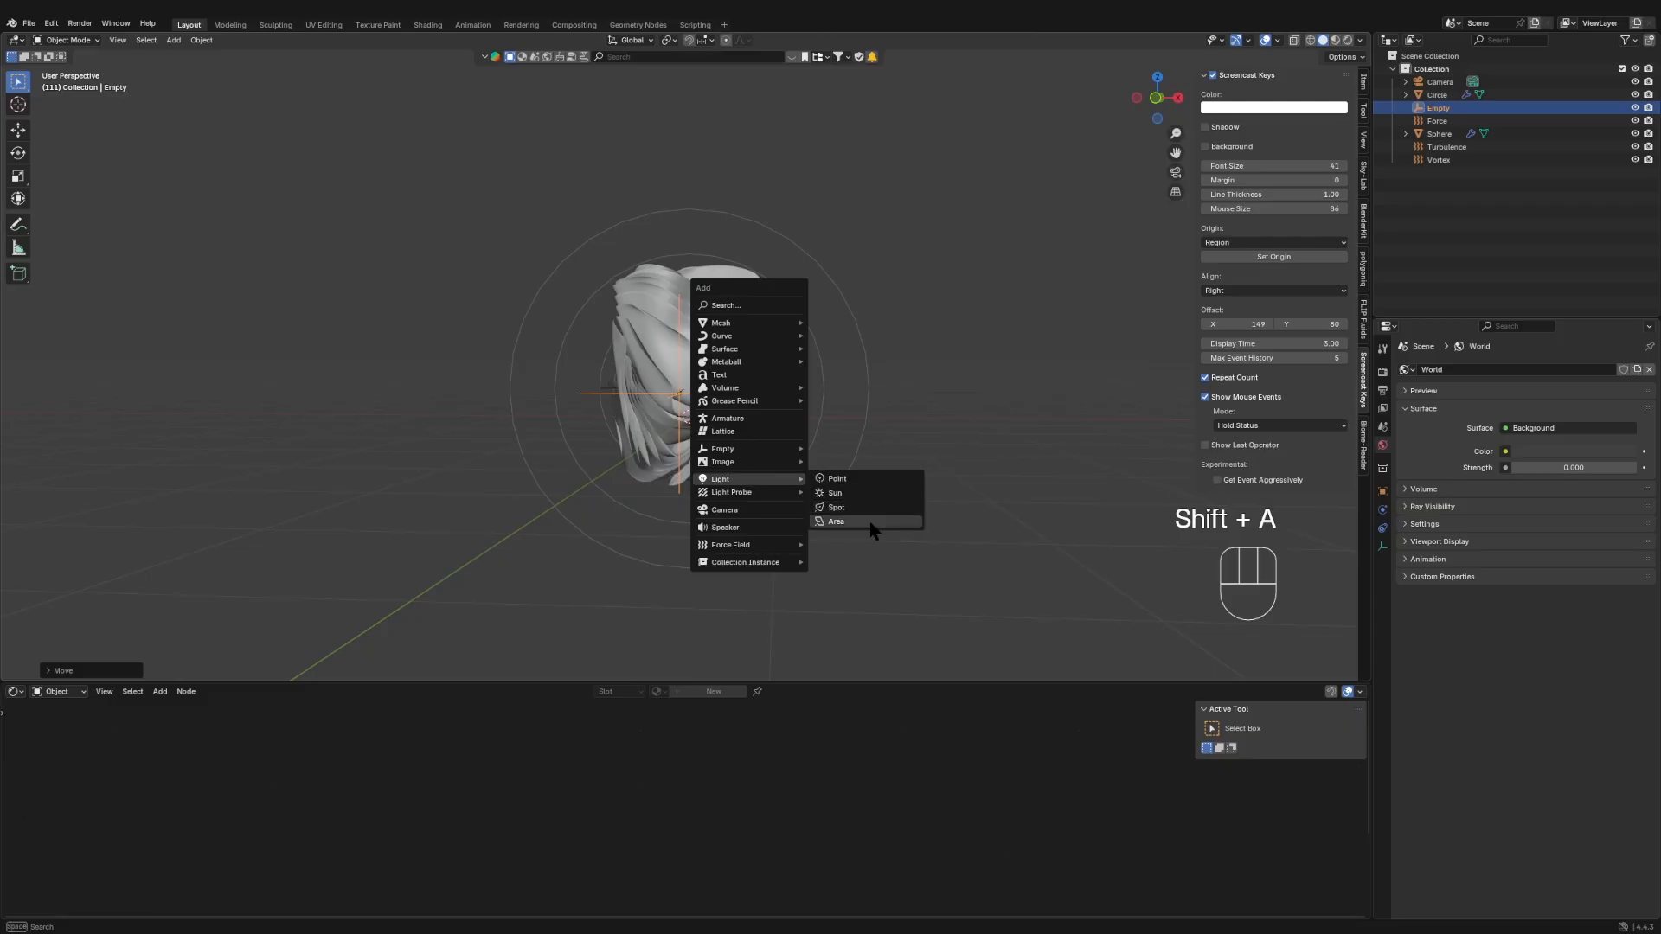
click(869, 521)
key(g)
key(z)
key(x)
key(y)
click(510, 605)
middle_drag(639, 567, 548, 536)
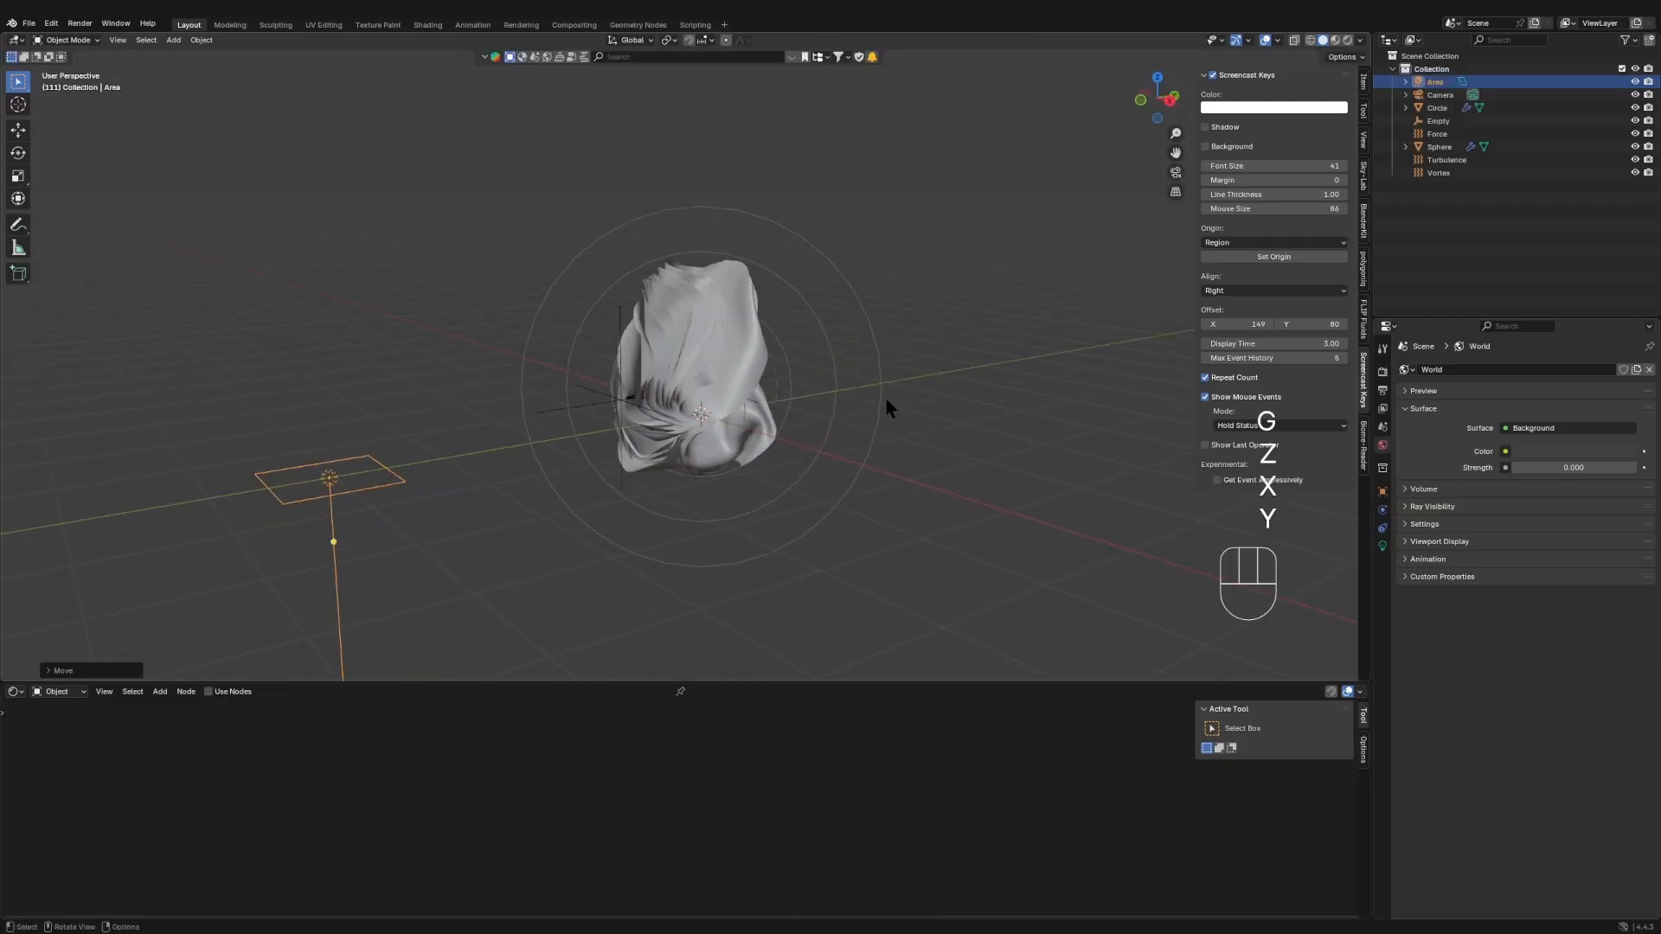
- Add a Track To constraint to the area light with the Empty as its target
click(1382, 527)
click(1583, 370)
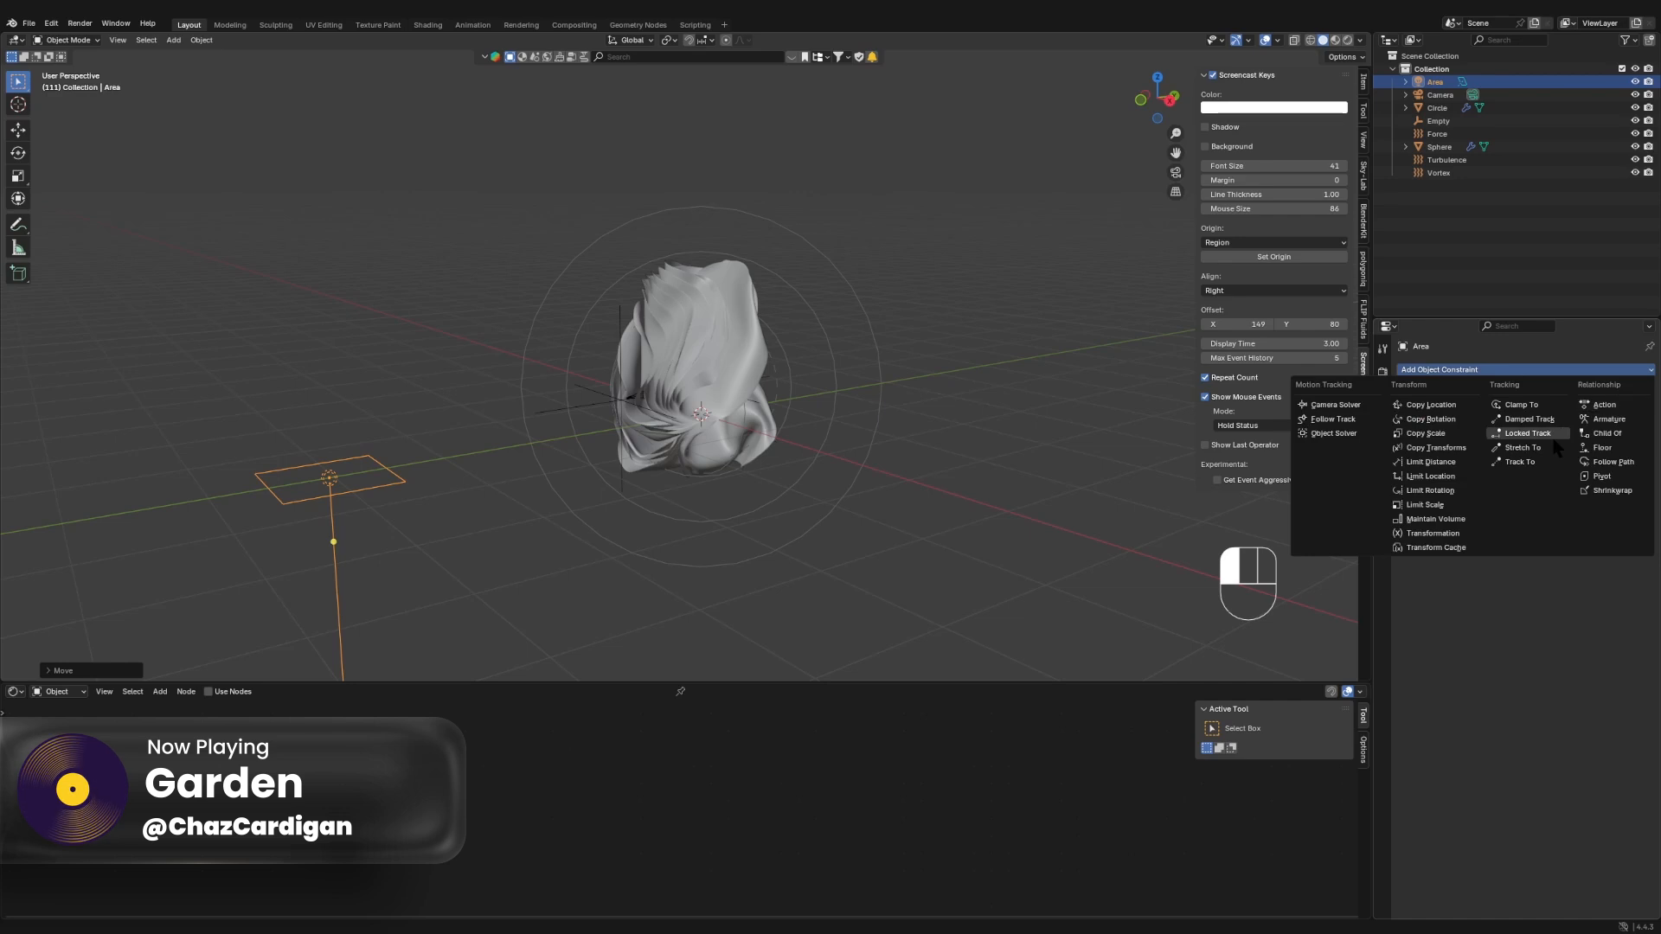
click(1520, 461)
scroll(1187, 394, up, 4)
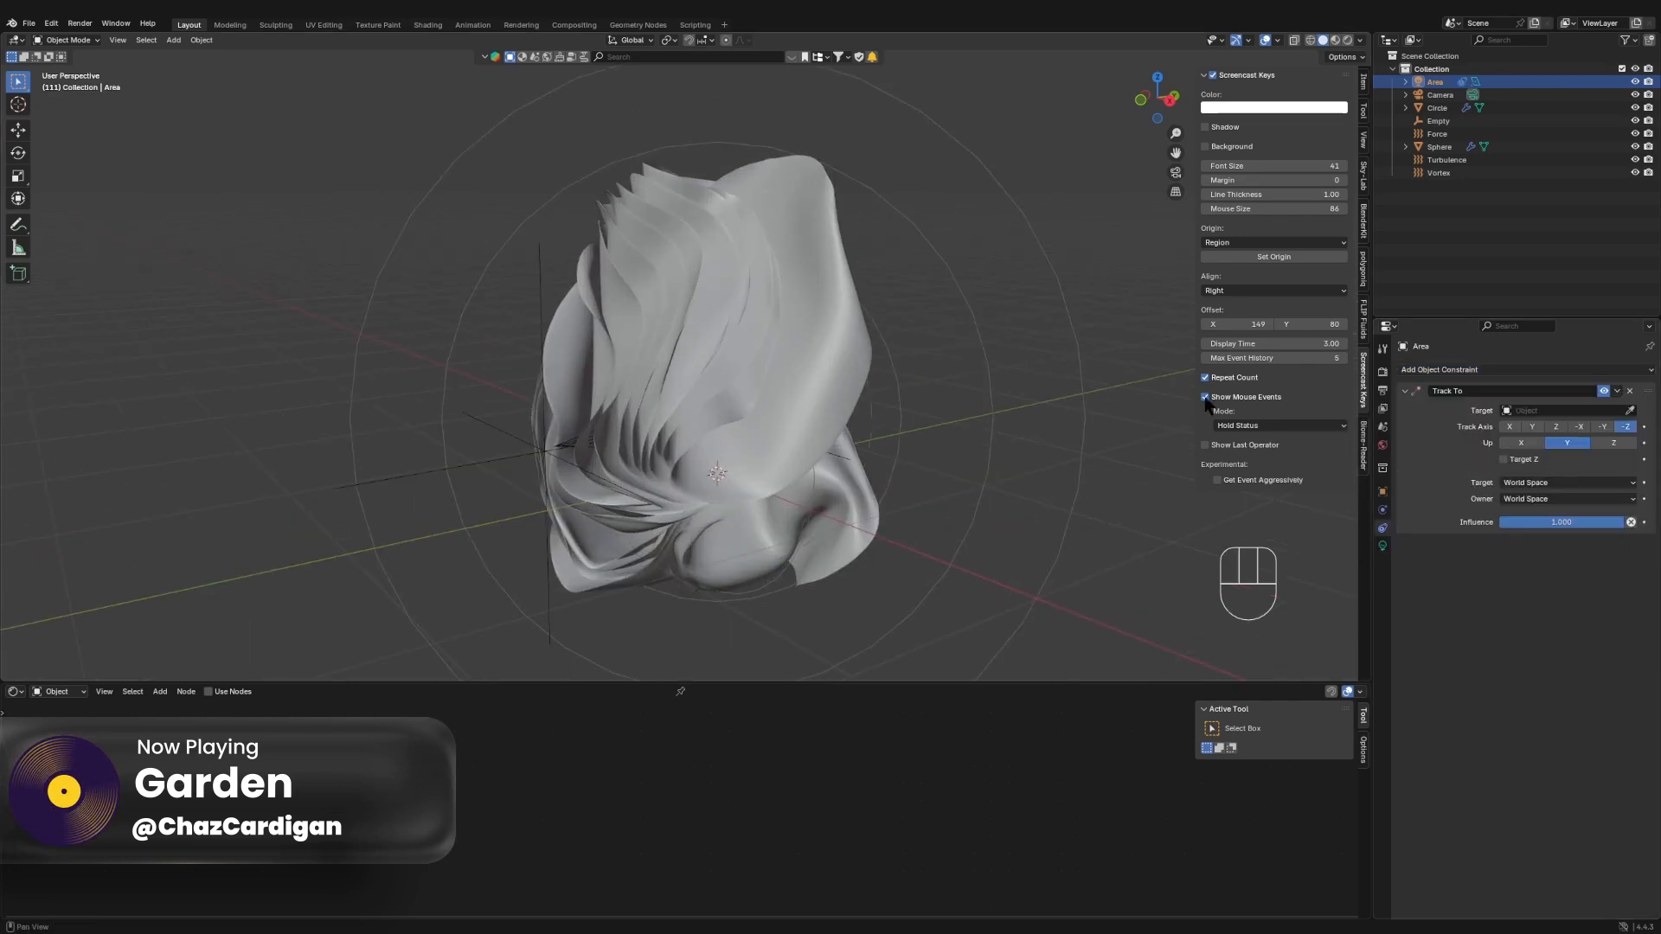
middle_drag(1194, 398, 1153, 398)
scroll(1181, 397, down, 1)
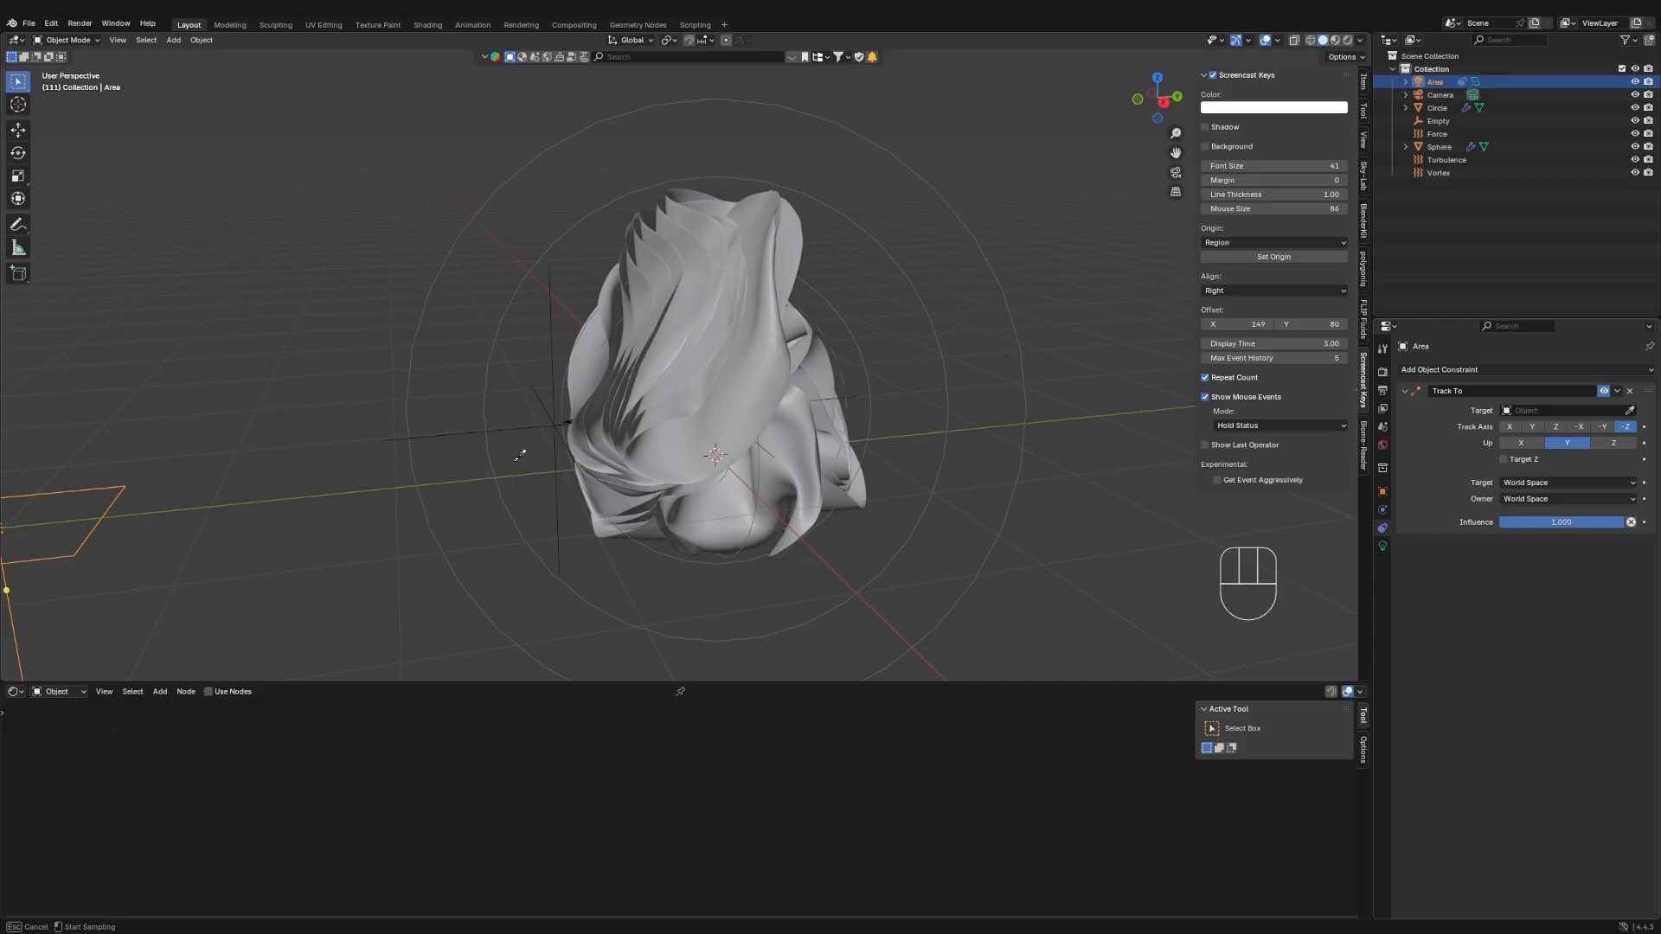
click(522, 420)
middle_drag(522, 420, 606, 454)
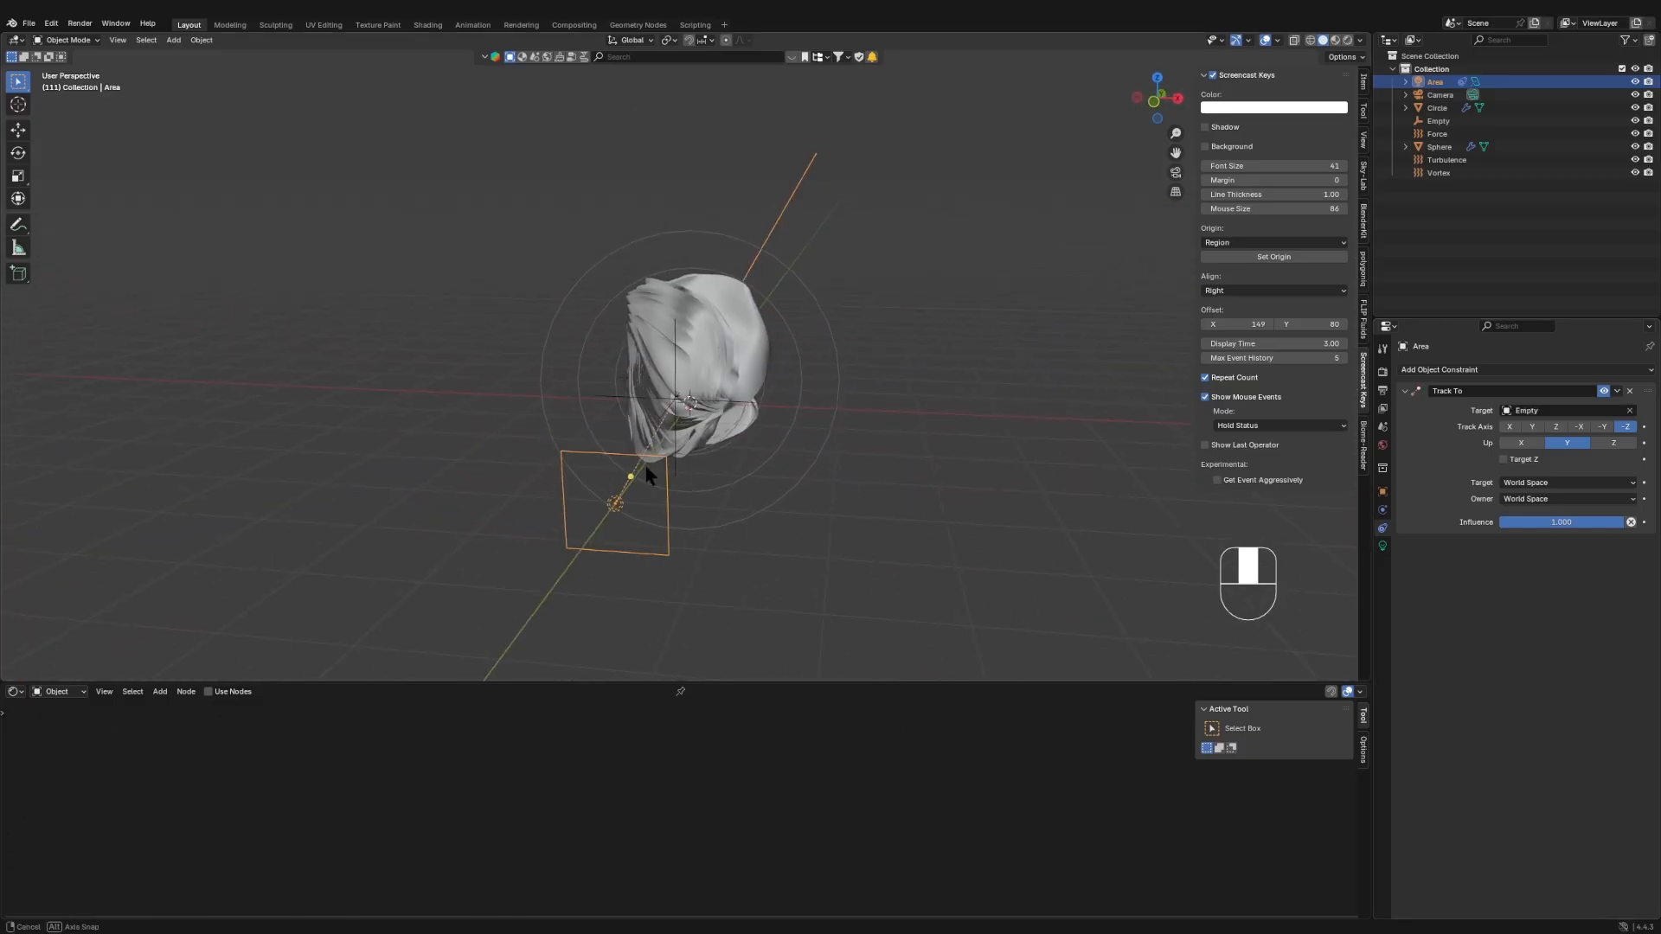
- Raise the area light beside the cloth and fine-tune its position in the rendered camera view
key(g)
click(493, 242)
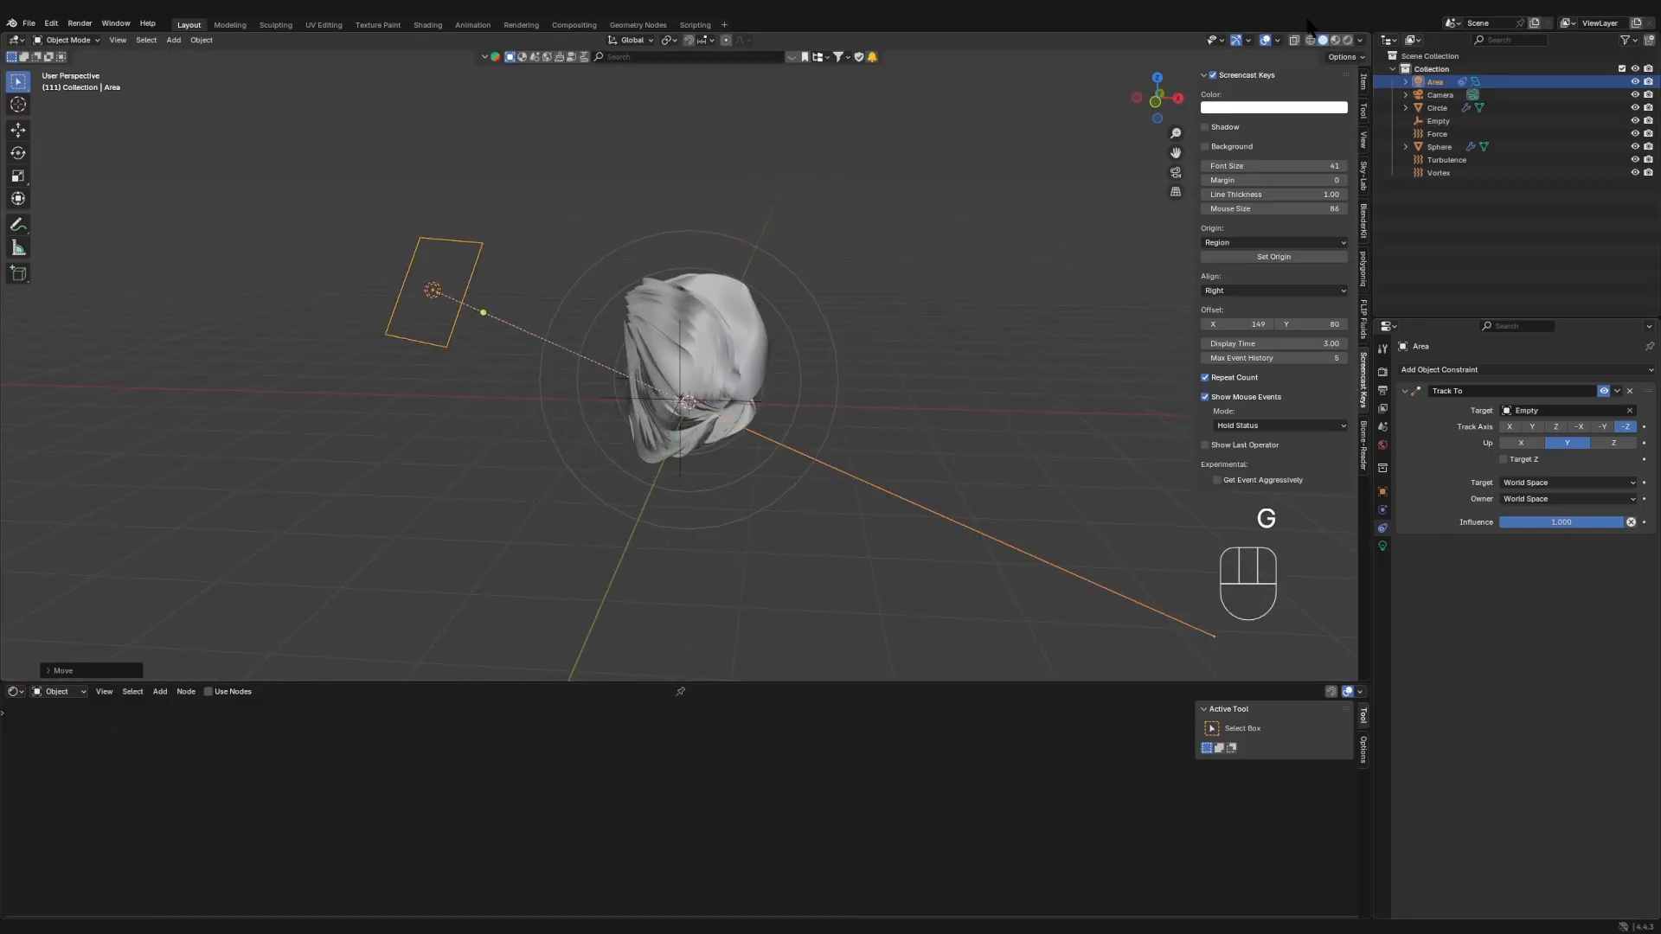
click(1348, 41)
key(KP_0)
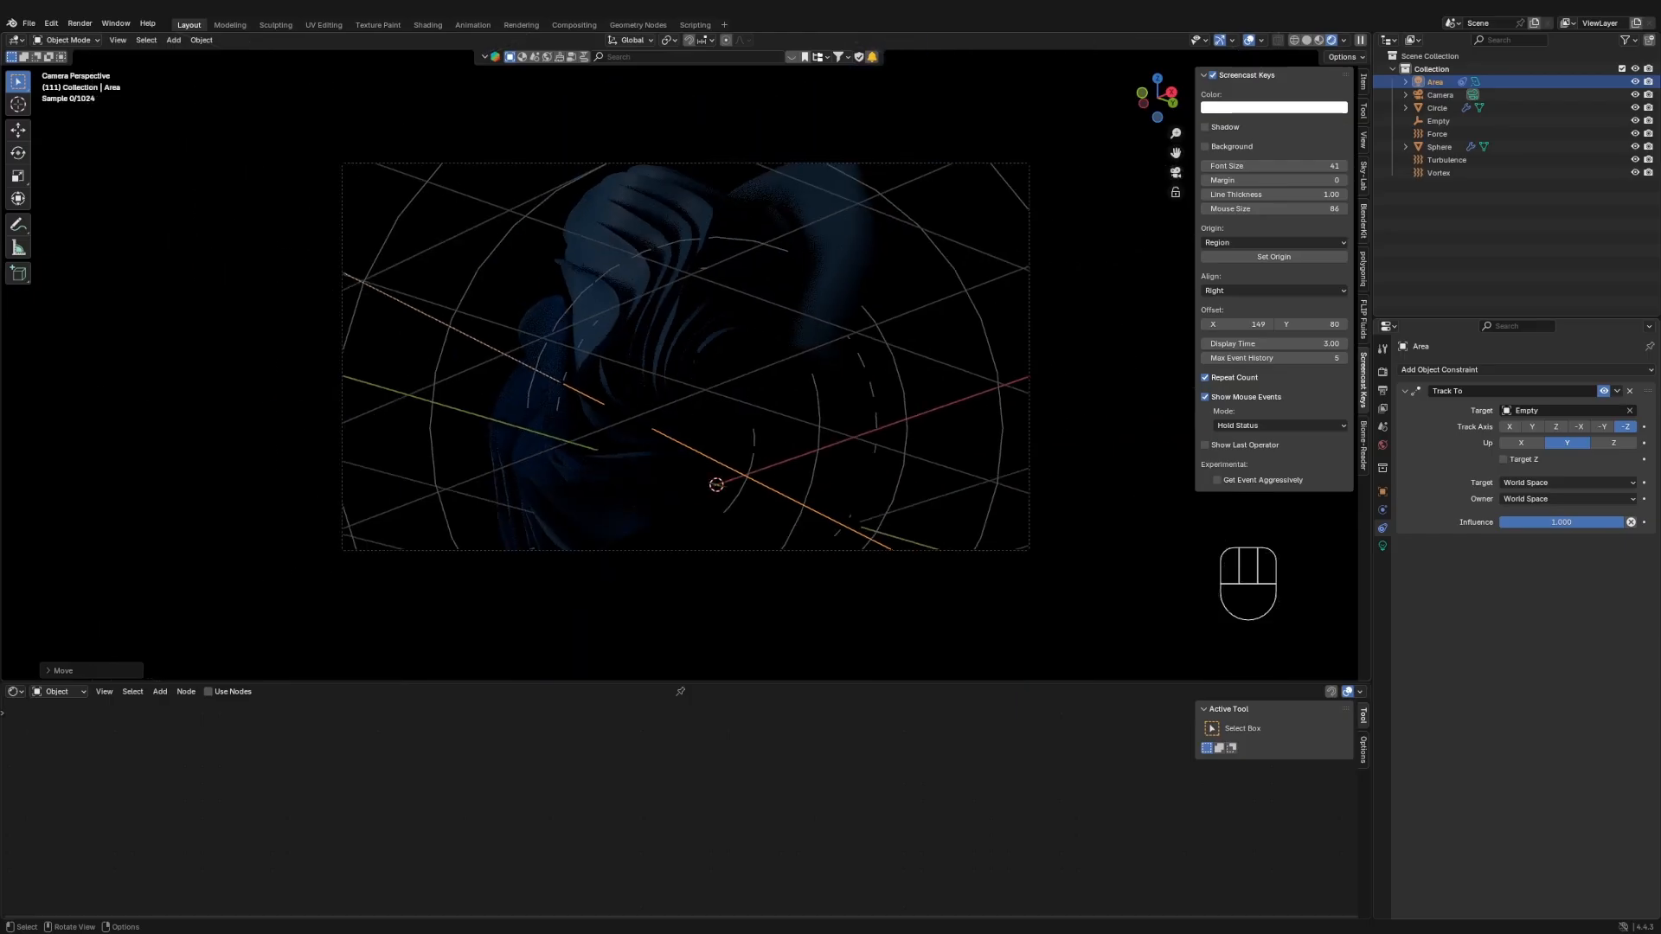
key(g)
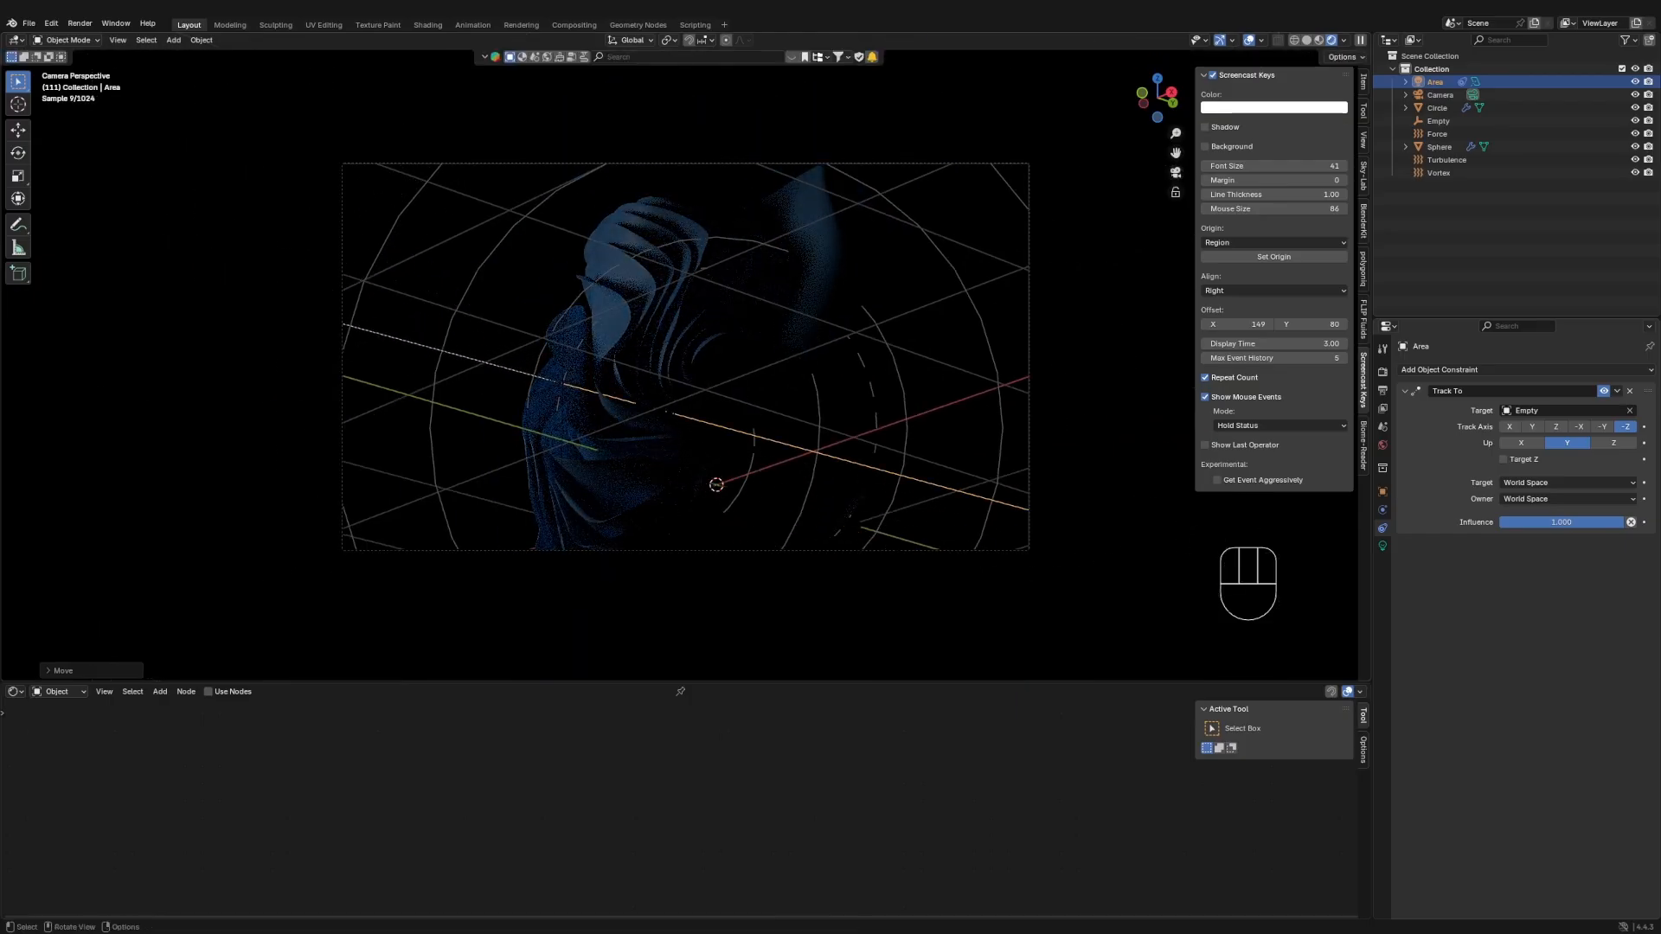
click(852, 445)
- Set the thickness of the cloth mesh's Solidify modifier to 0.015 m
middle_drag(658, 299, 727, 376)
scroll(728, 376, up, 5)
click(728, 376)
click(1382, 511)
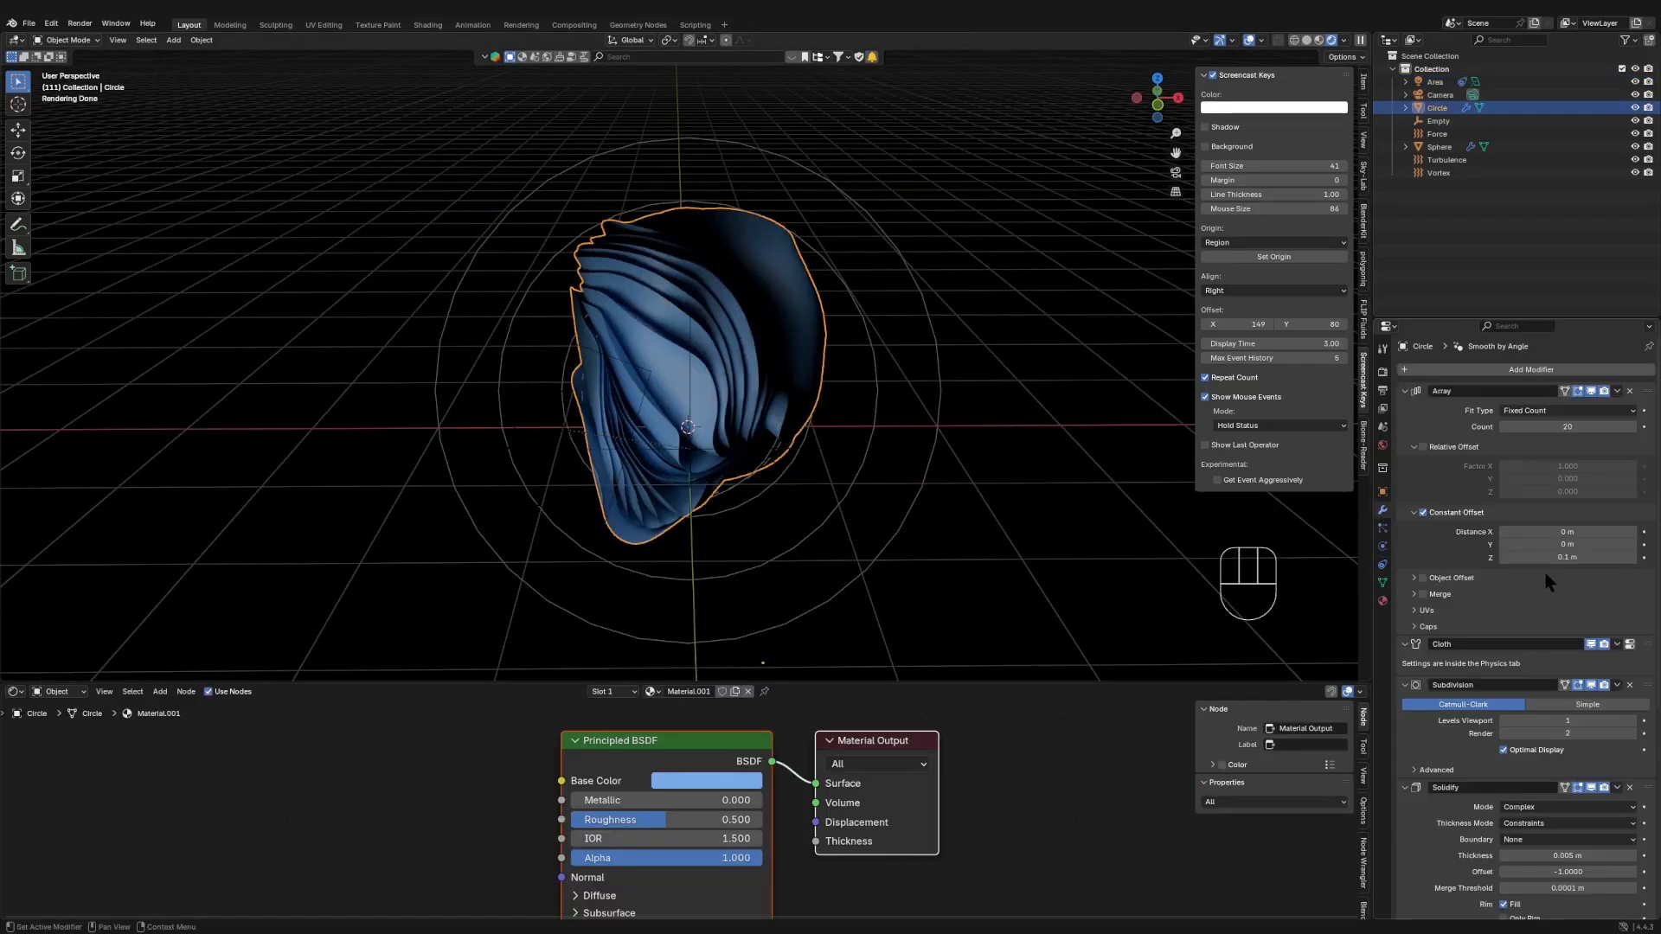
scroll(1533, 700, down, 4)
scroll(683, 364, up, 8)
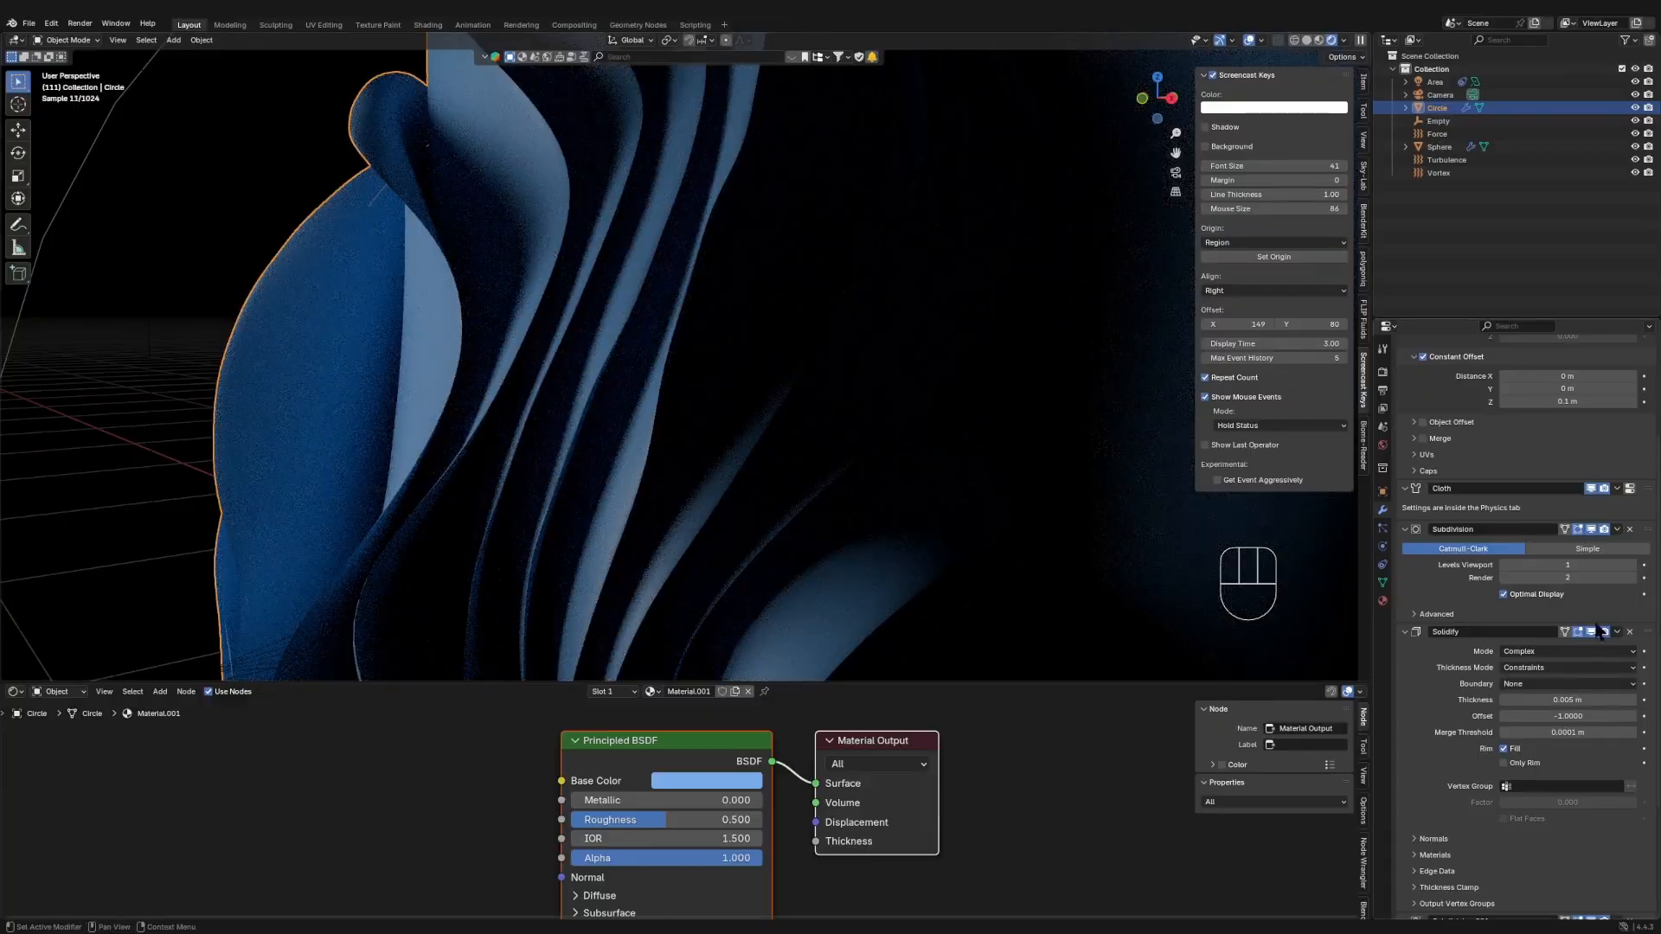
shift+drag(1568, 700, 1600, 700)
scroll(1030, 381, down, 5)
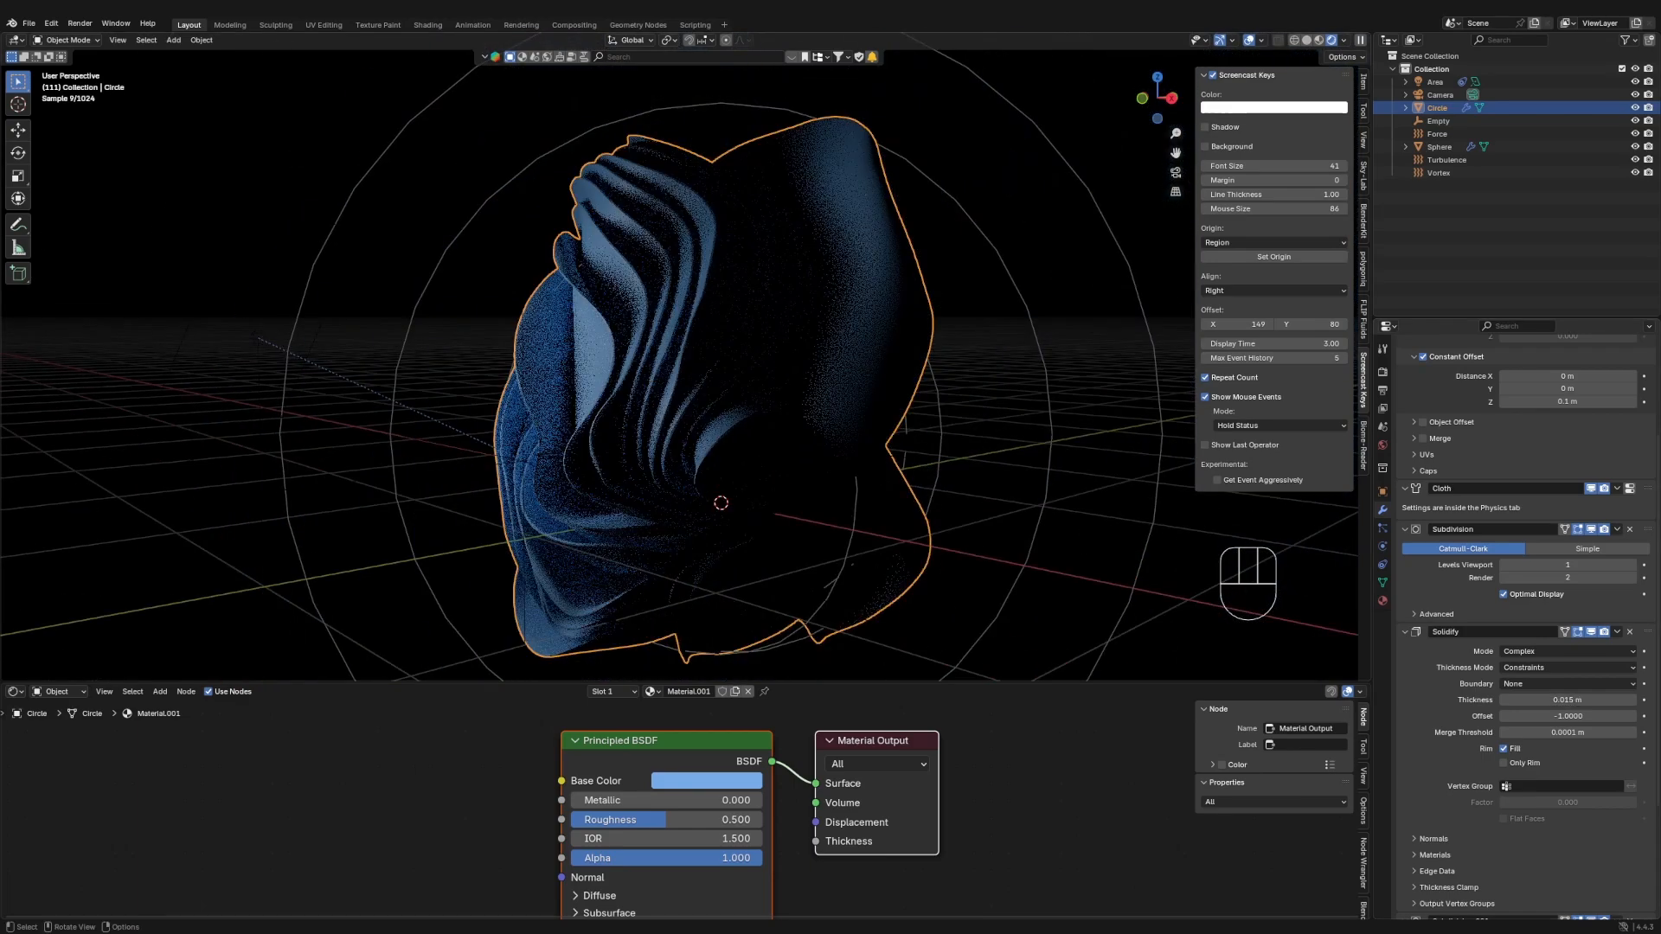
- Select the area light and set its beam spread to 106°
click(1029, 380)
scroll(679, 364, down, 3)
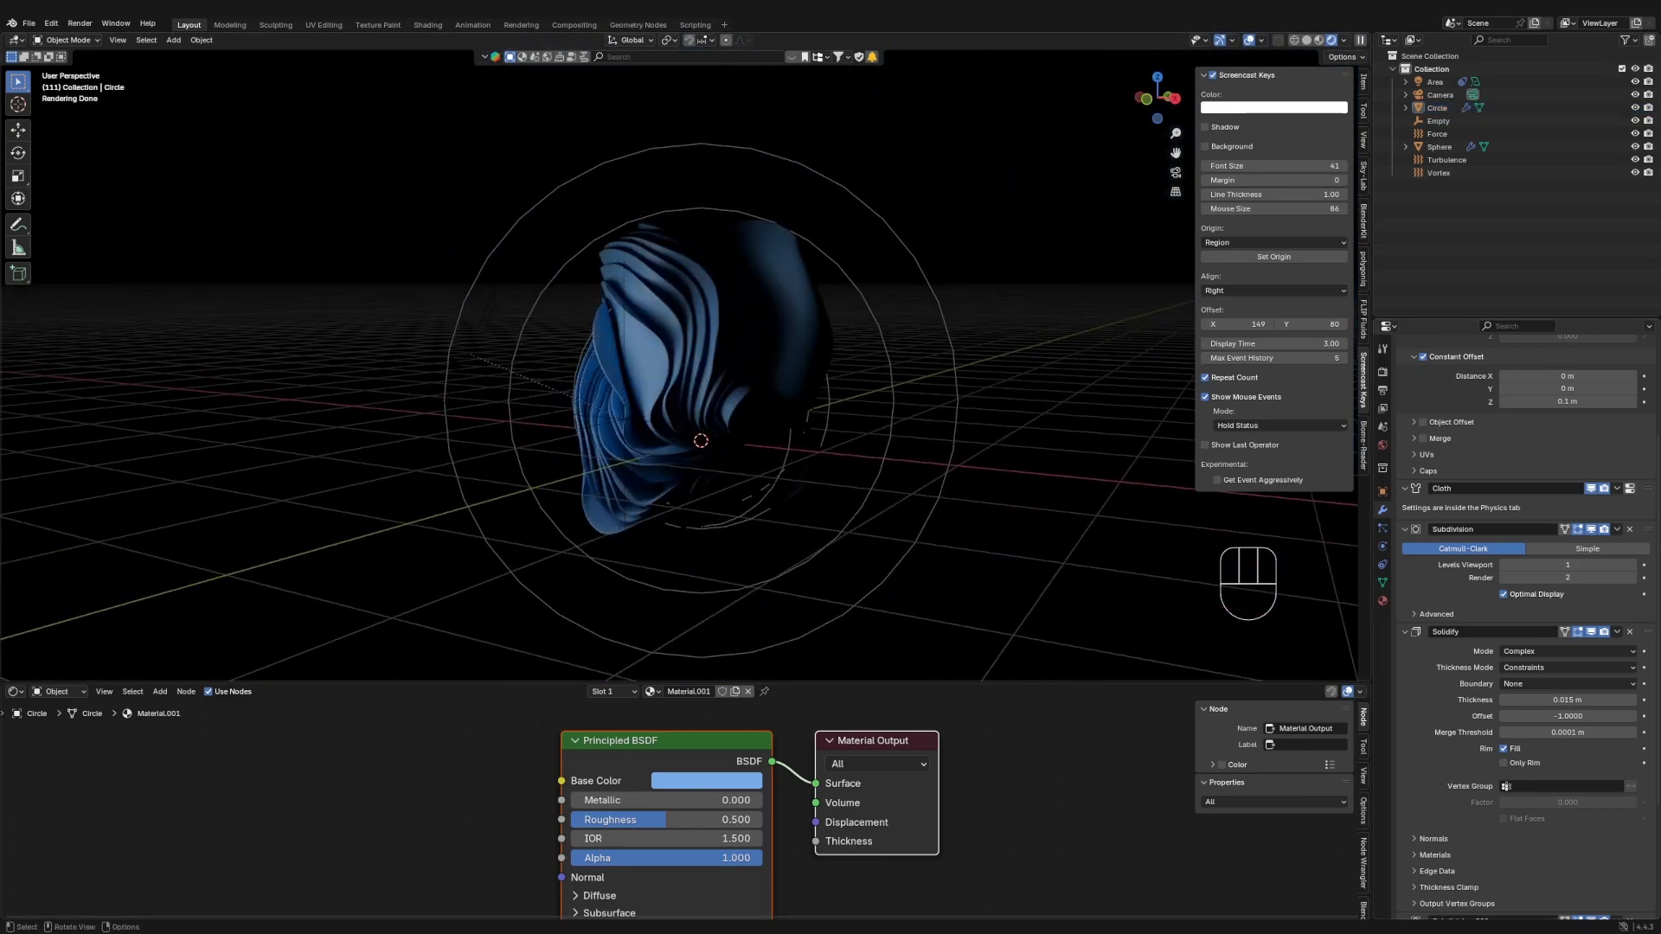
click(468, 355)
click(468, 354)
click(1382, 545)
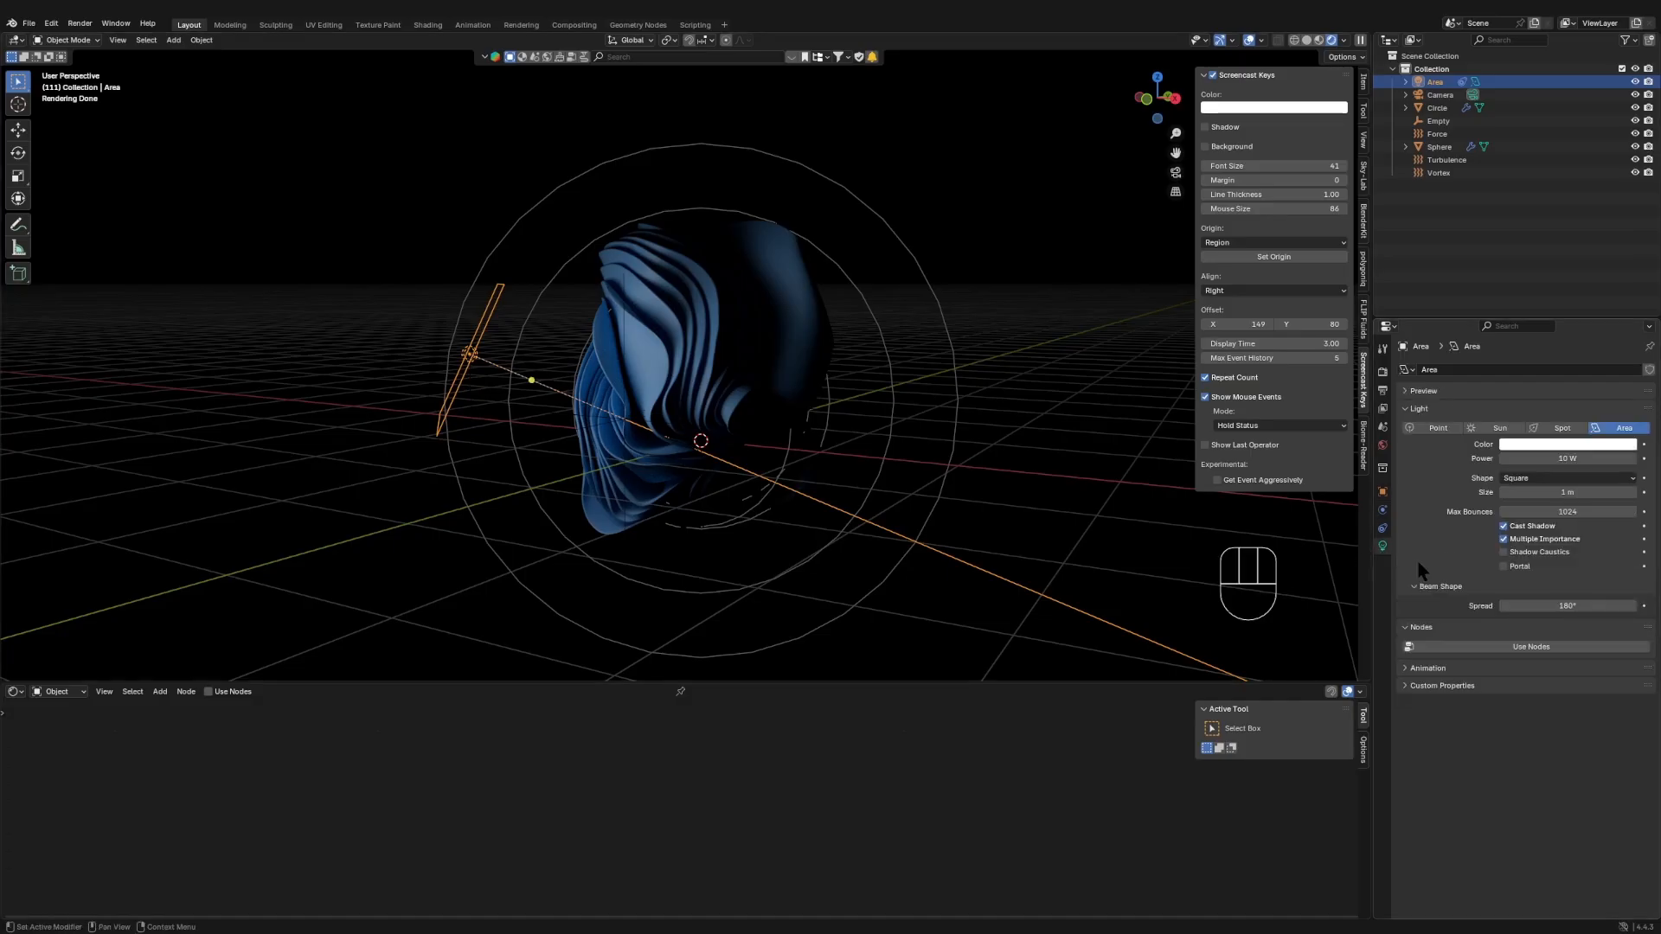
click(1557, 605)
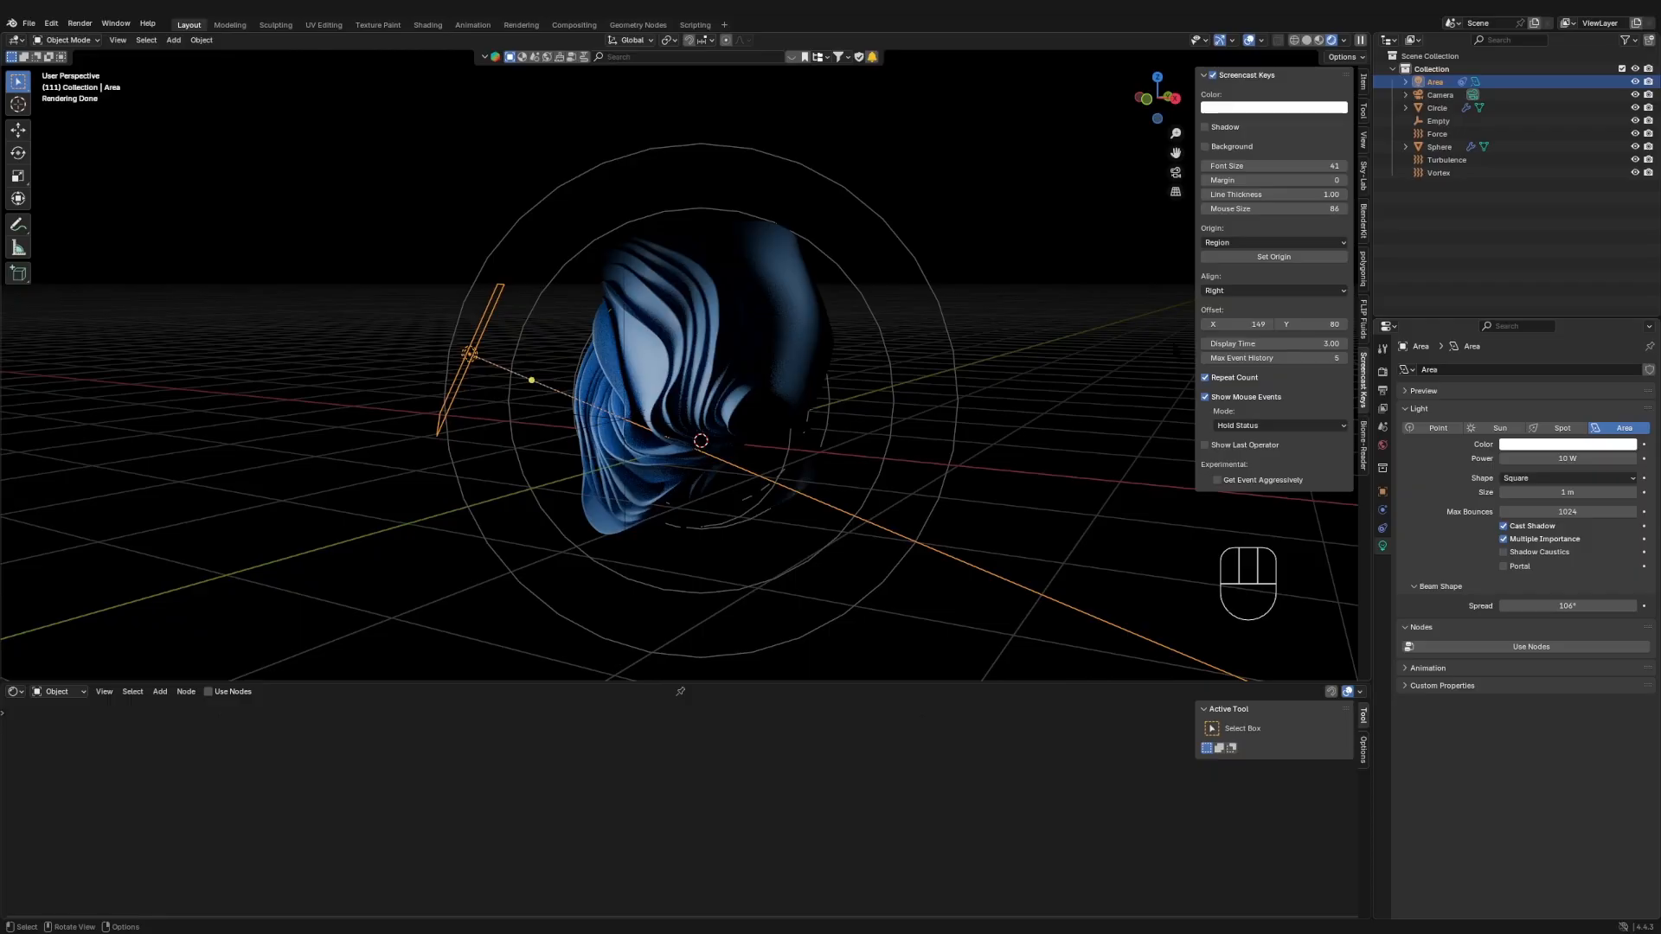
- Reposition the area light around the cloth, checking from the camera, and pull it farther back from the form
middle_drag(623, 389, 753, 381)
scroll(753, 432, down, 5)
scroll(752, 381, up, 2)
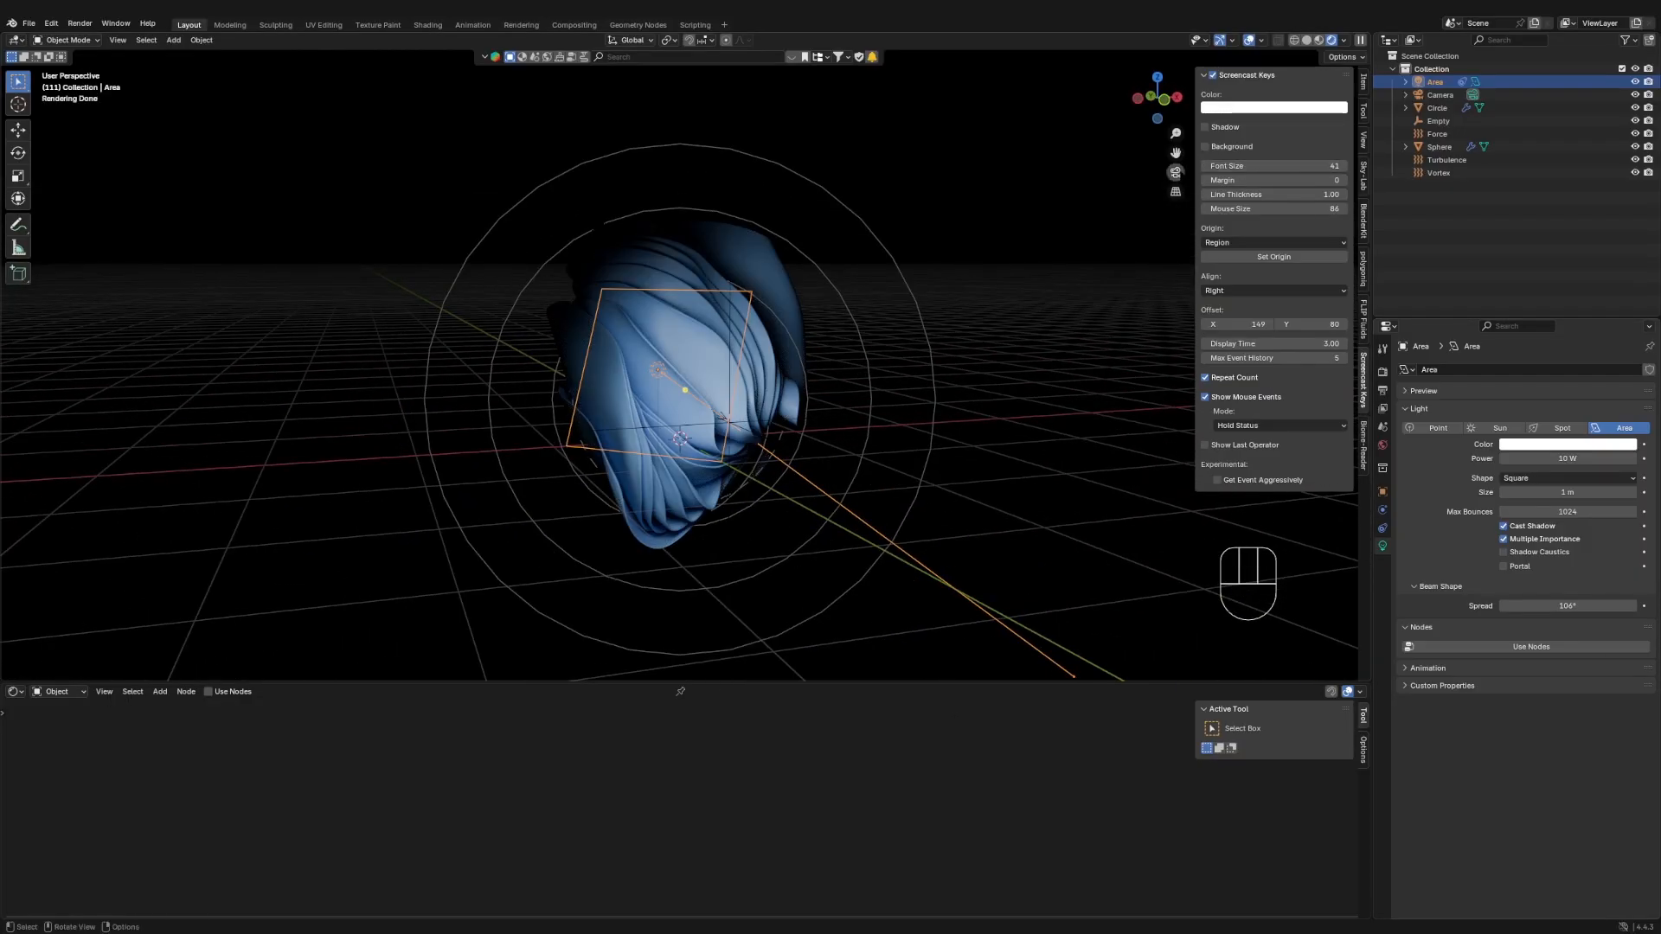
key(KP_0)
key(g)
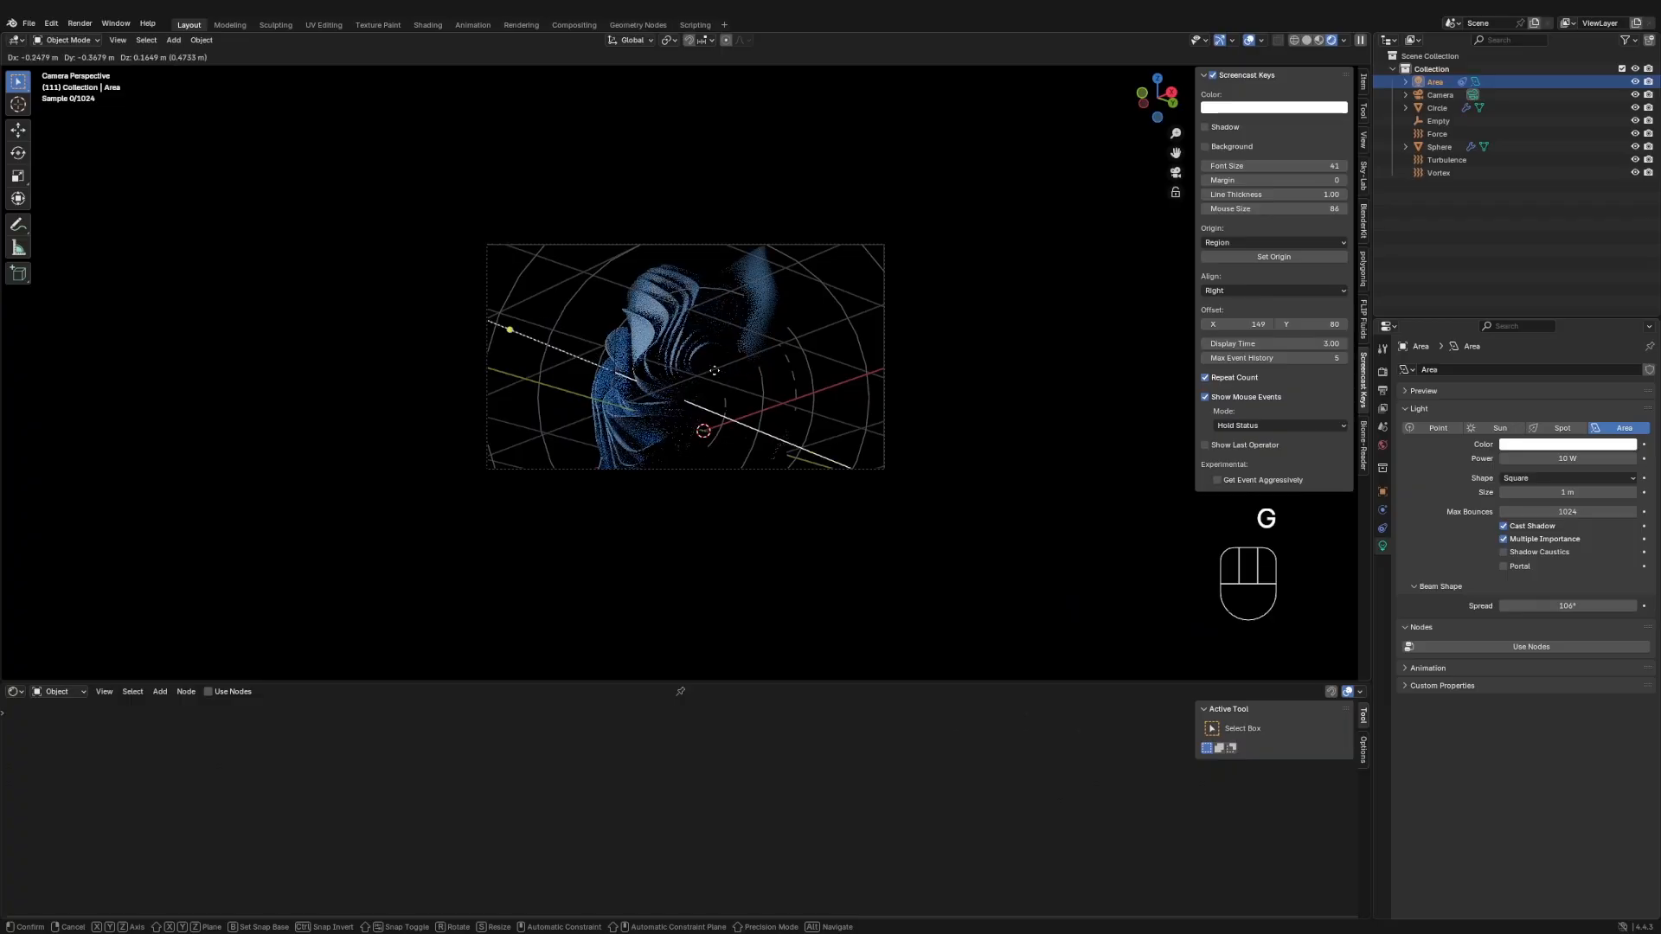
click(766, 371)
scroll(765, 371, up, 3)
key(g)
click(735, 450)
middle_drag(735, 450, 803, 505)
key(g)
click(1042, 482)
key(g)
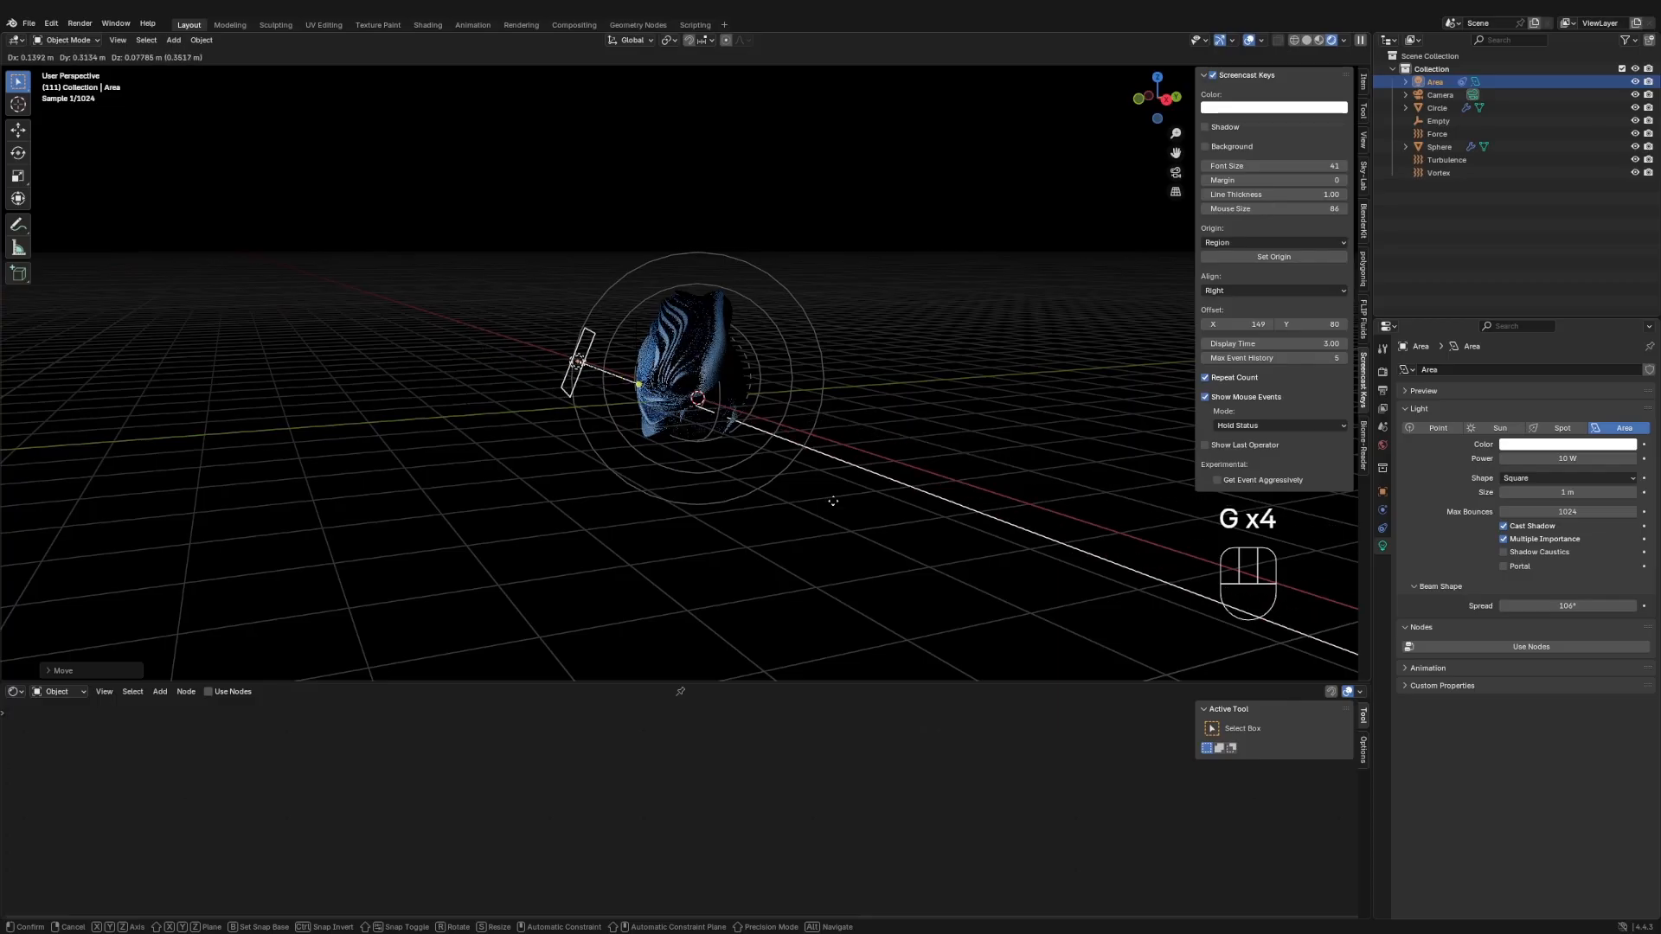
click(785, 482)
- Set the area light's power to 36.7 W and return to the camera view
drag(1568, 458, 1624, 459)
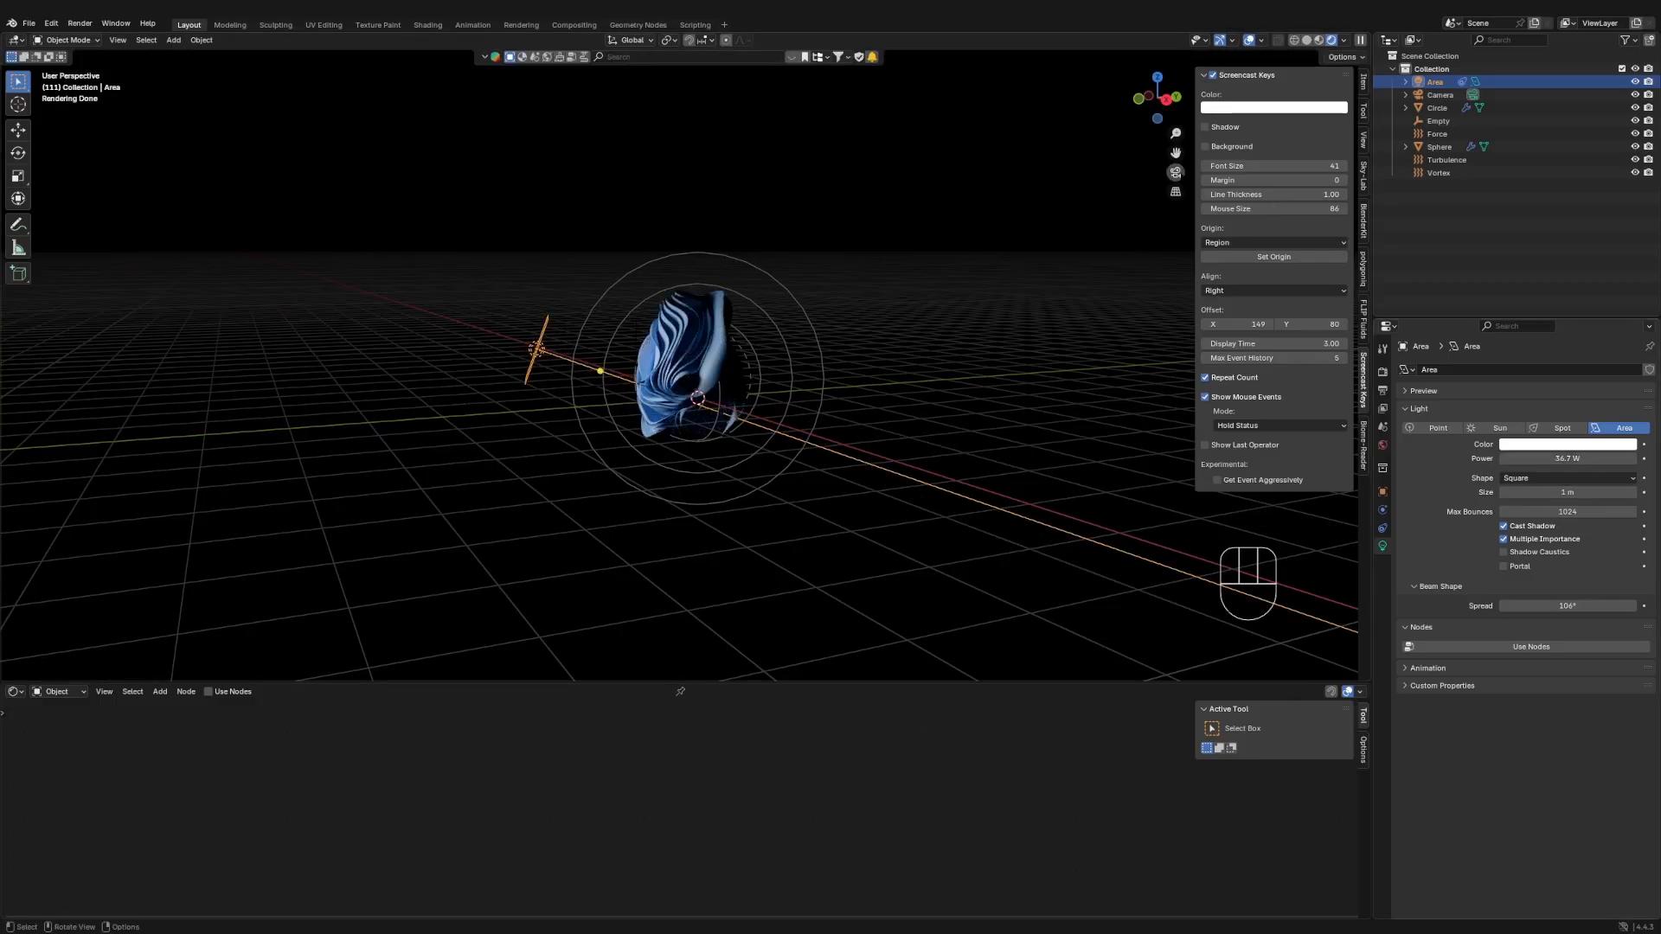
click(1177, 174)
scroll(1177, 176, down, 1)
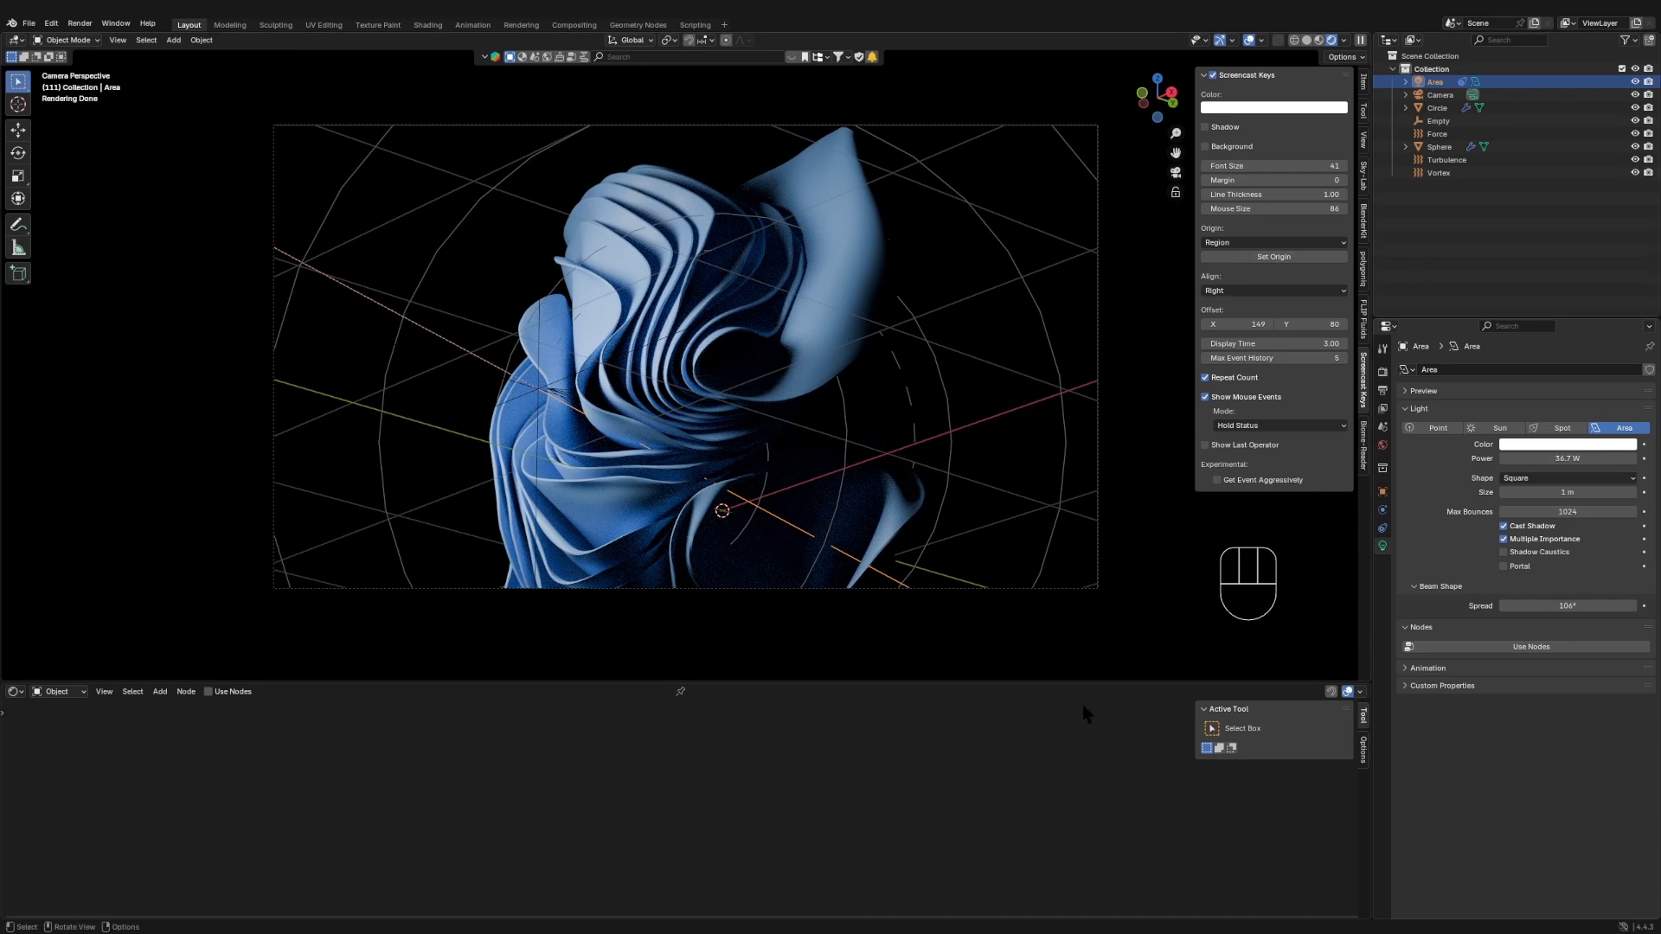
- Select the cloth mesh and change its material's base color to a more saturated blue
click(673, 407)
drag(722, 800, 725, 800)
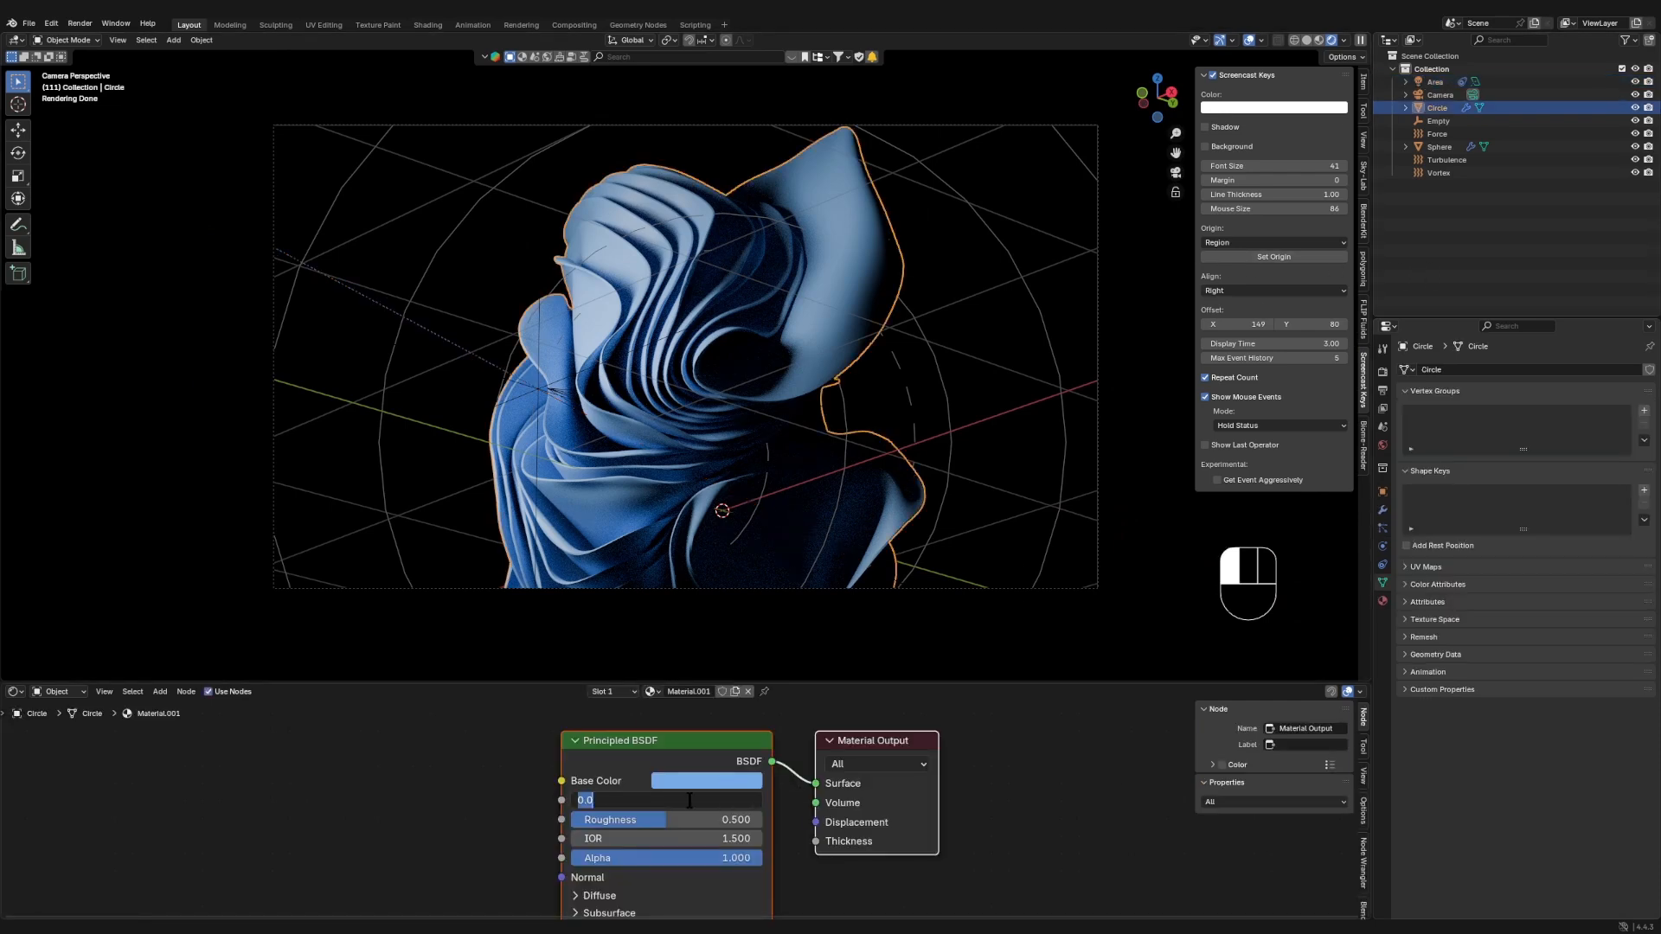
key(Return)
click(735, 780)
mouse_move(751, 534)
mouse_down()
mouse_move(774, 524)
mouse_move(759, 524)
mouse_up()
- Expand the Principled BSDF's Subsurface settings and set the weight to 1.000
middle_drag(671, 817, 692, 932)
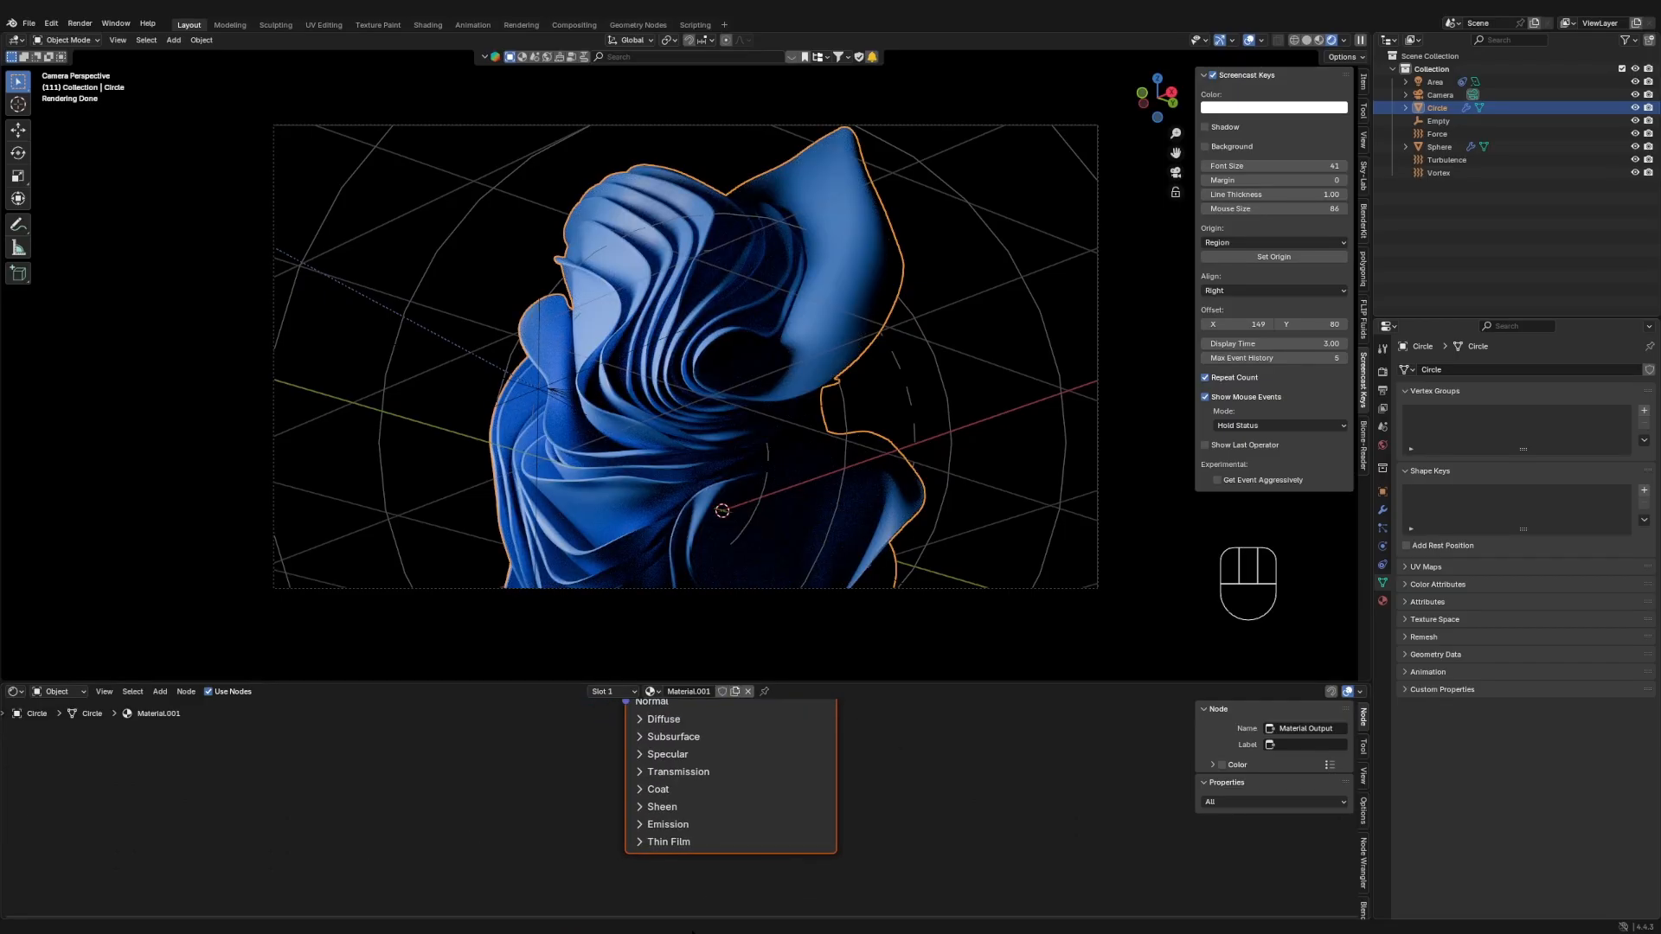
click(680, 766)
click(681, 763)
click(680, 744)
click(684, 725)
scroll(744, 793, up, 1)
middle_drag(744, 793, 745, 802)
drag(740, 781, 974, 781)
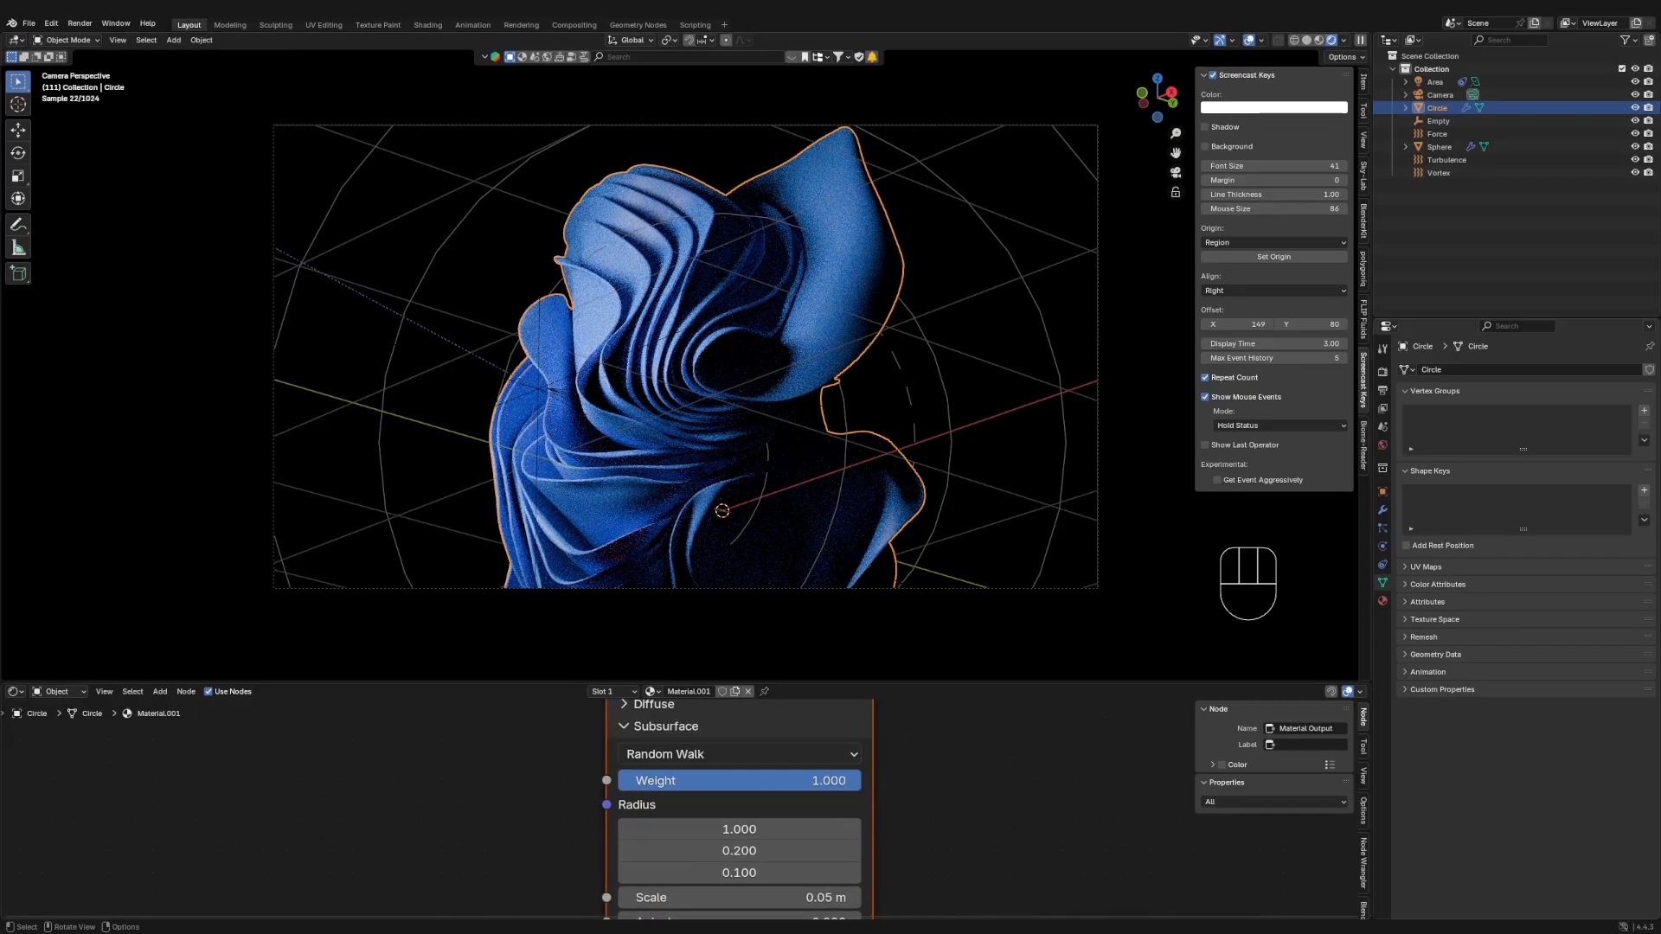
- Compare the cloth folds close up with the subsurface weight at 0 and back at 1.000
drag(774, 785, 528, 785)
scroll(718, 432, up, 4)
scroll(718, 415, up, 1)
shift+middle_drag(718, 416, 853, 397)
scroll(852, 398, up, 3)
shift+middle_drag(718, 415, 917, 386)
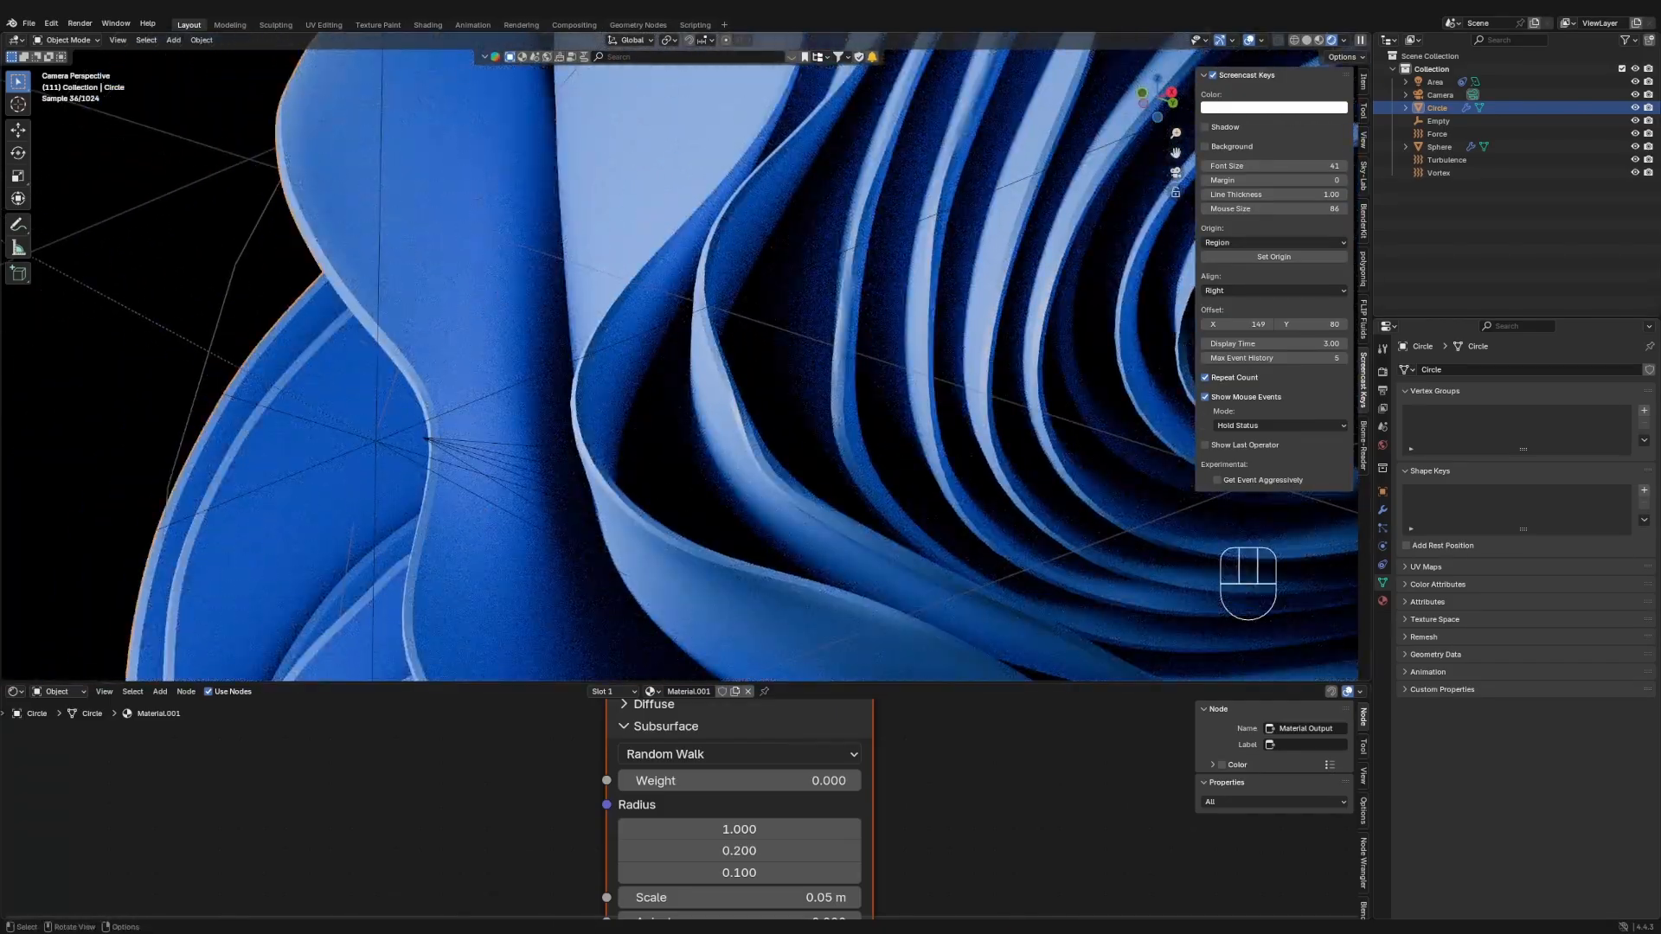
drag(772, 786, 1022, 786)
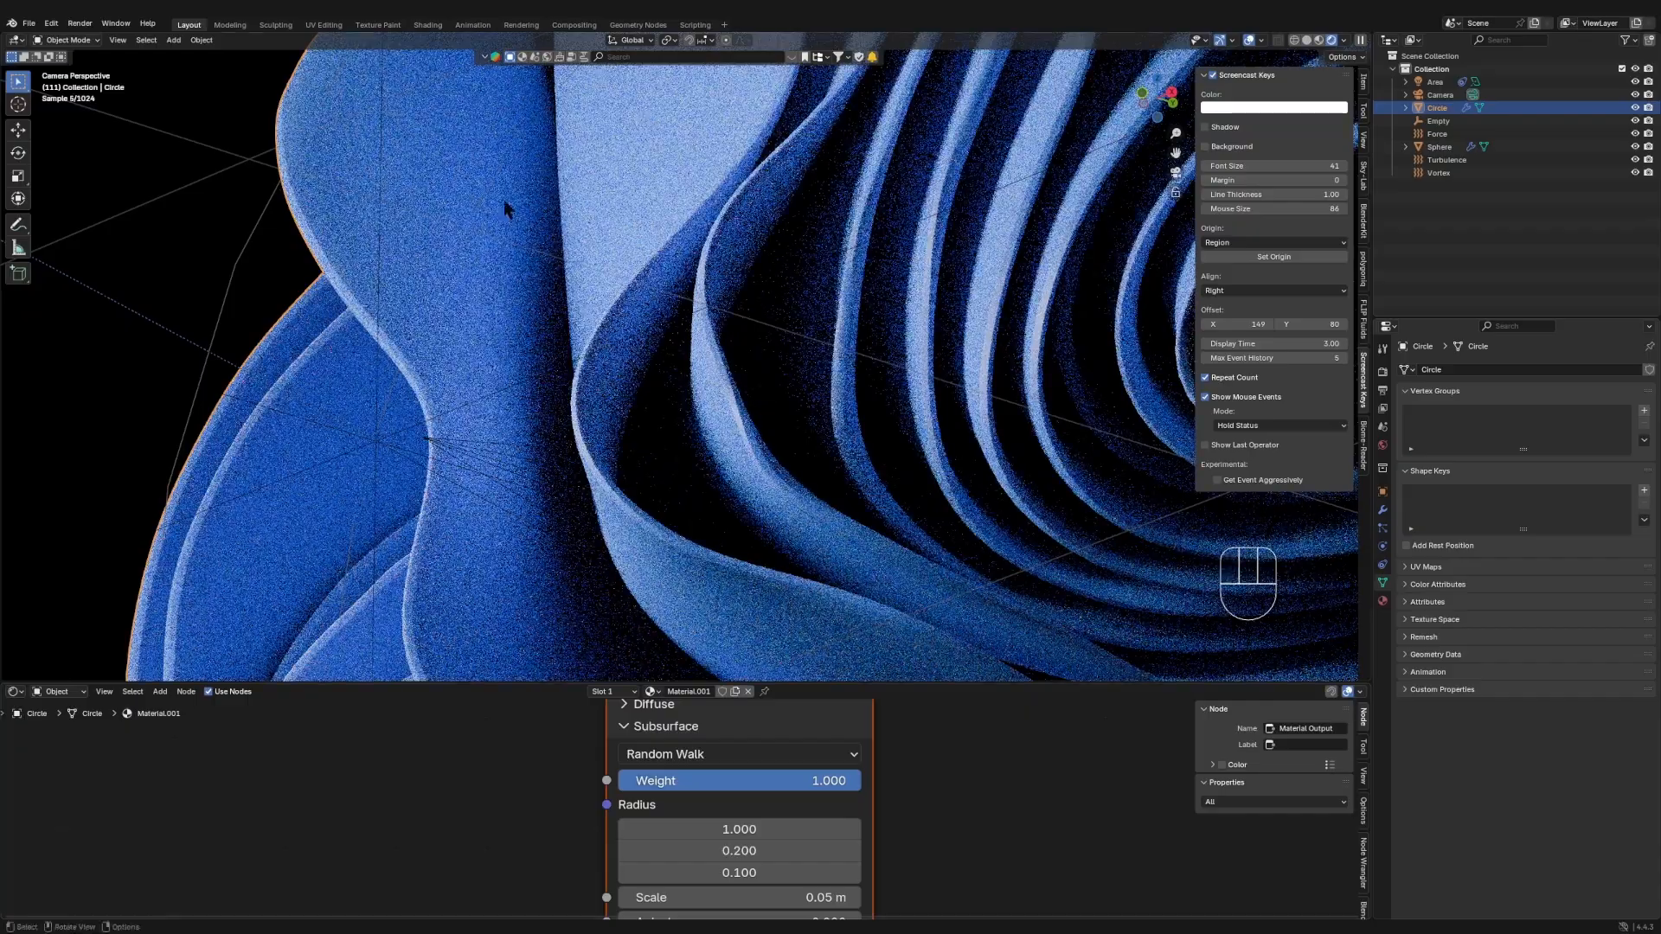
- Set all three subsurface radius values to 1 and the subsurface scale to 0.24 m
drag(737, 830, 742, 873)
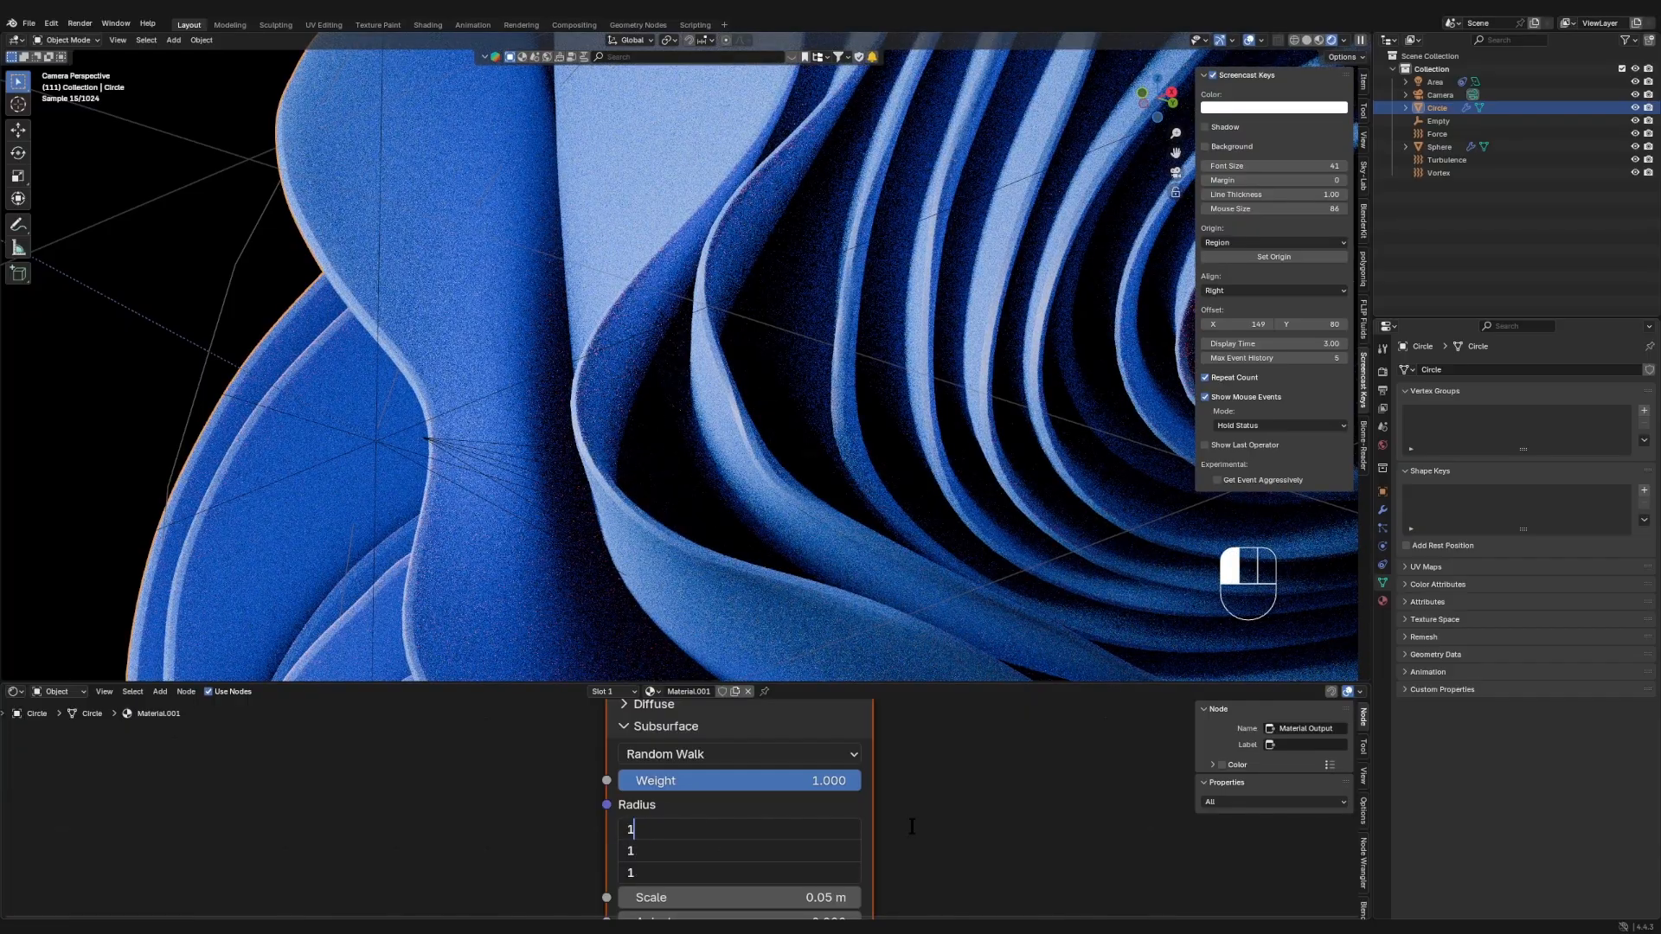
click(912, 826)
shift+middle_drag(647, 268, 493, 389)
click(806, 897)
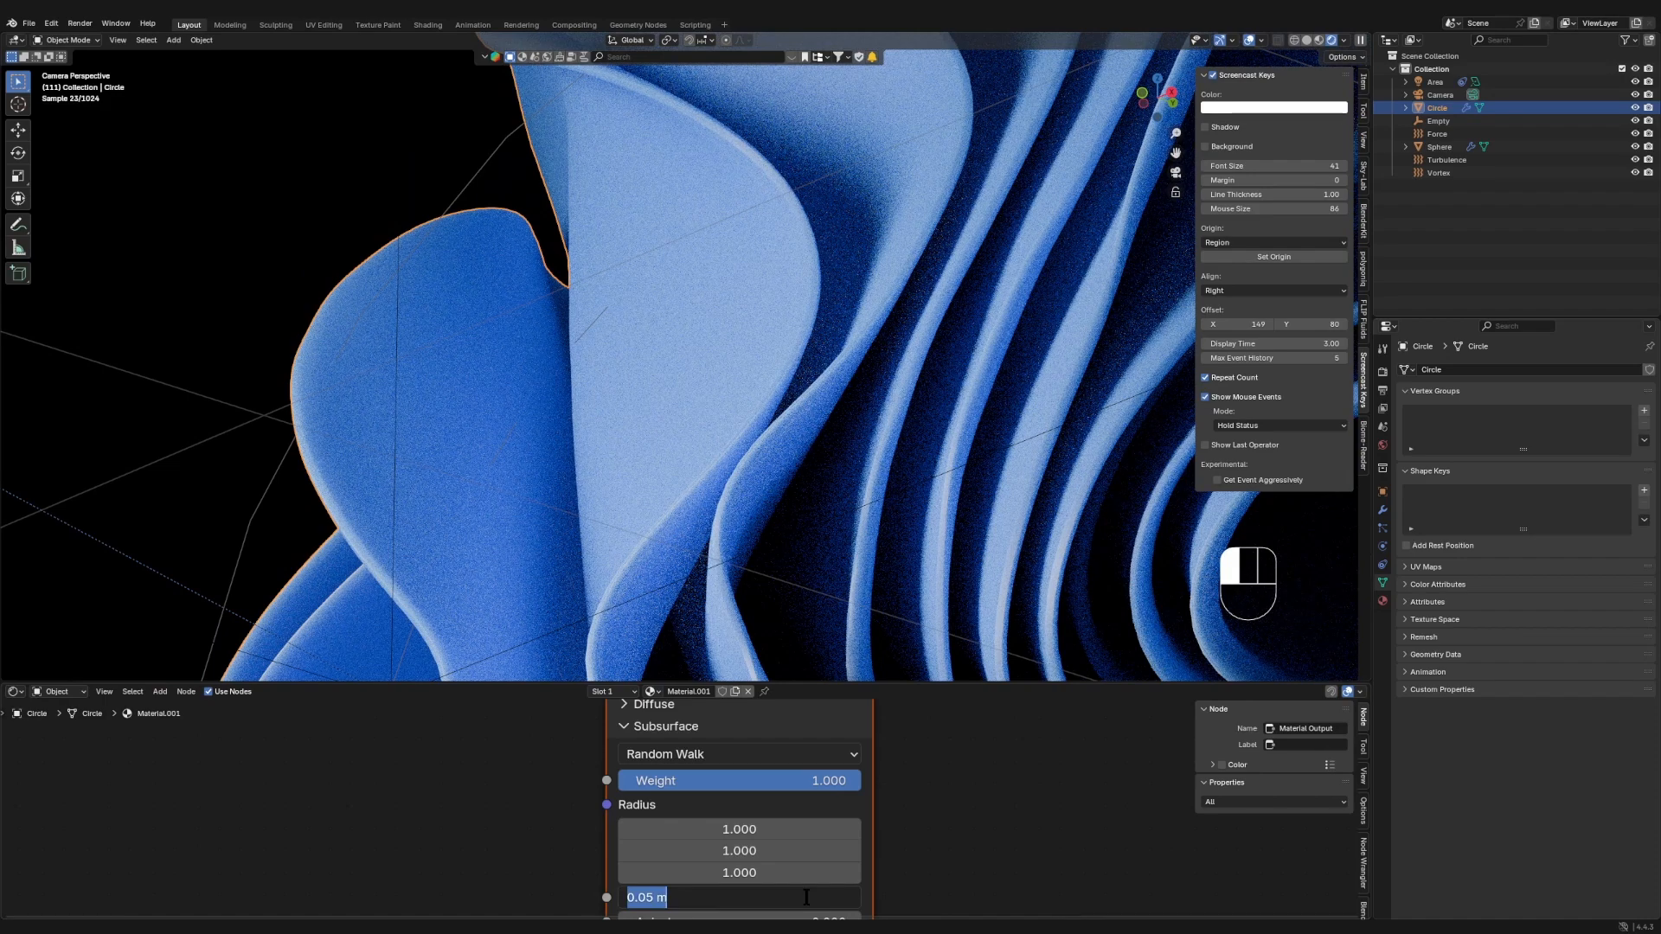
text(.24)
key(Return)
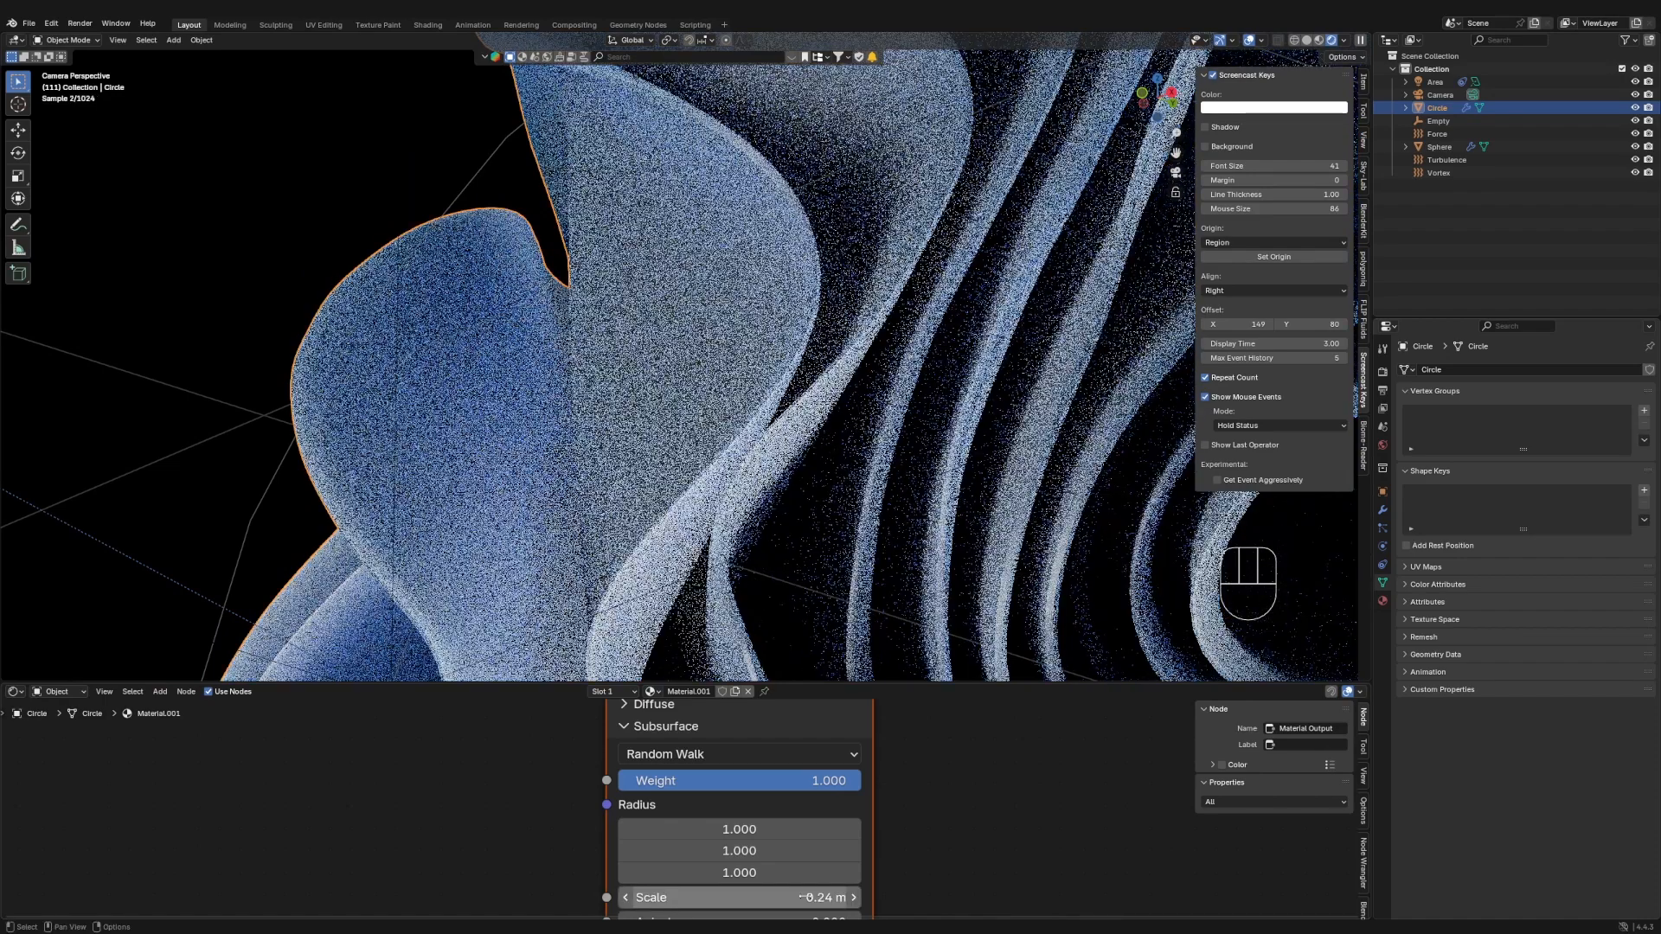
key(Home)
shift+middle_drag(813, 544, 712, 467)
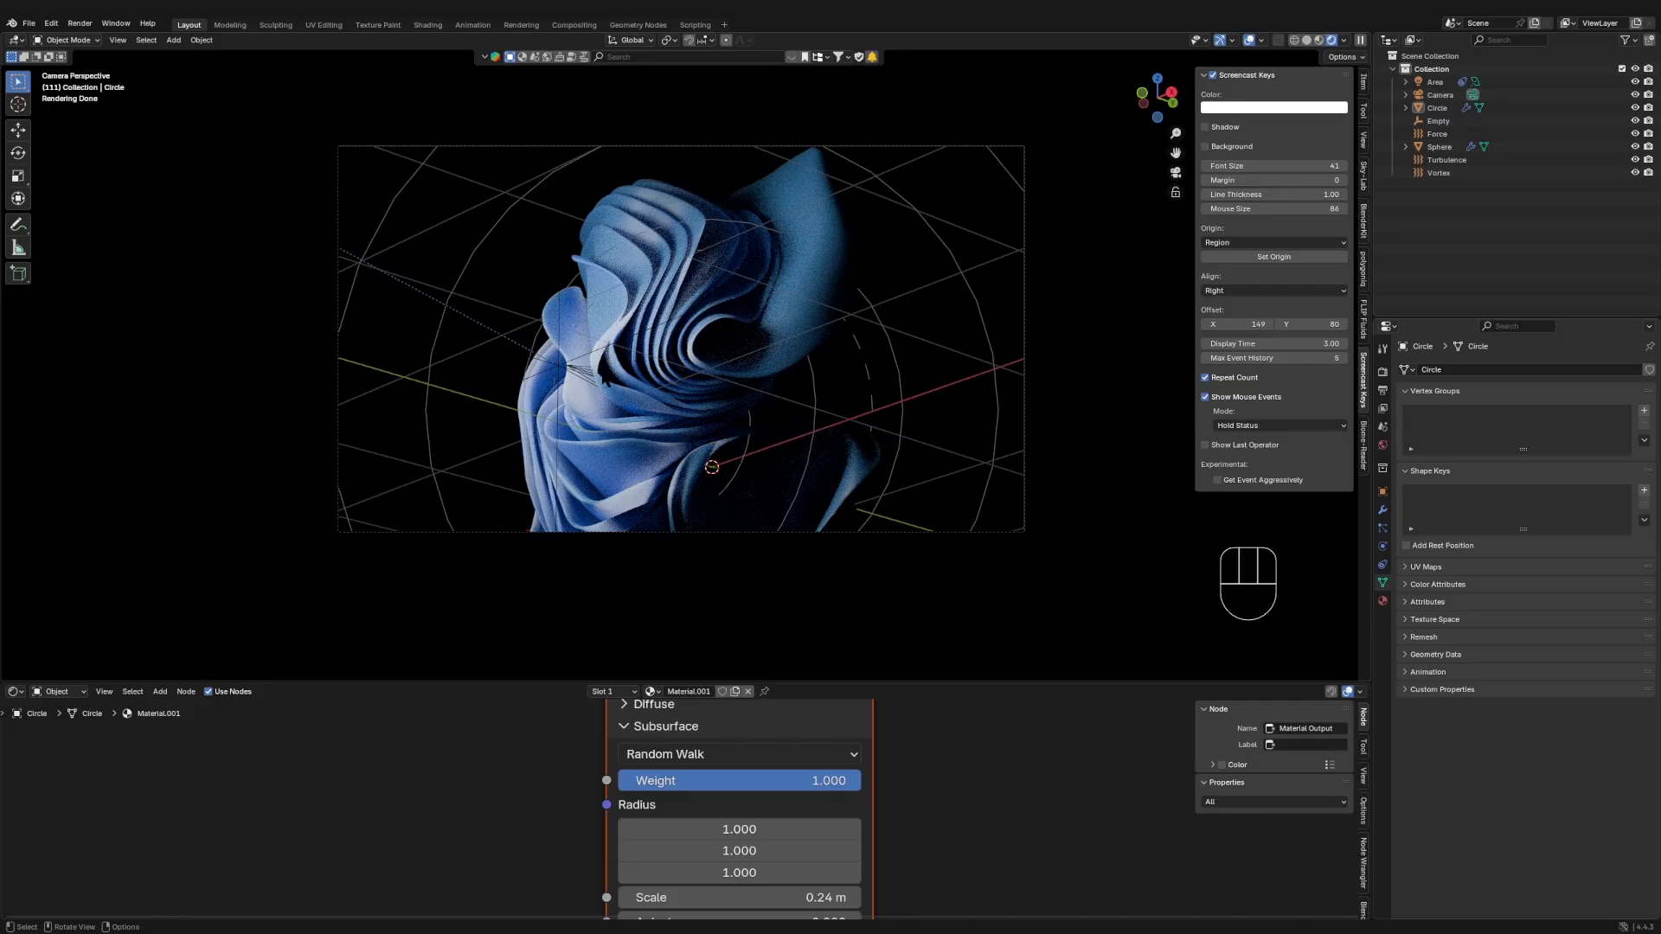
- Leave the camera view and add a plane mesh at the world origin
middle_drag(603, 374, 611, 368)
middle_drag(630, 251, 678, 319)
key(shift+a)
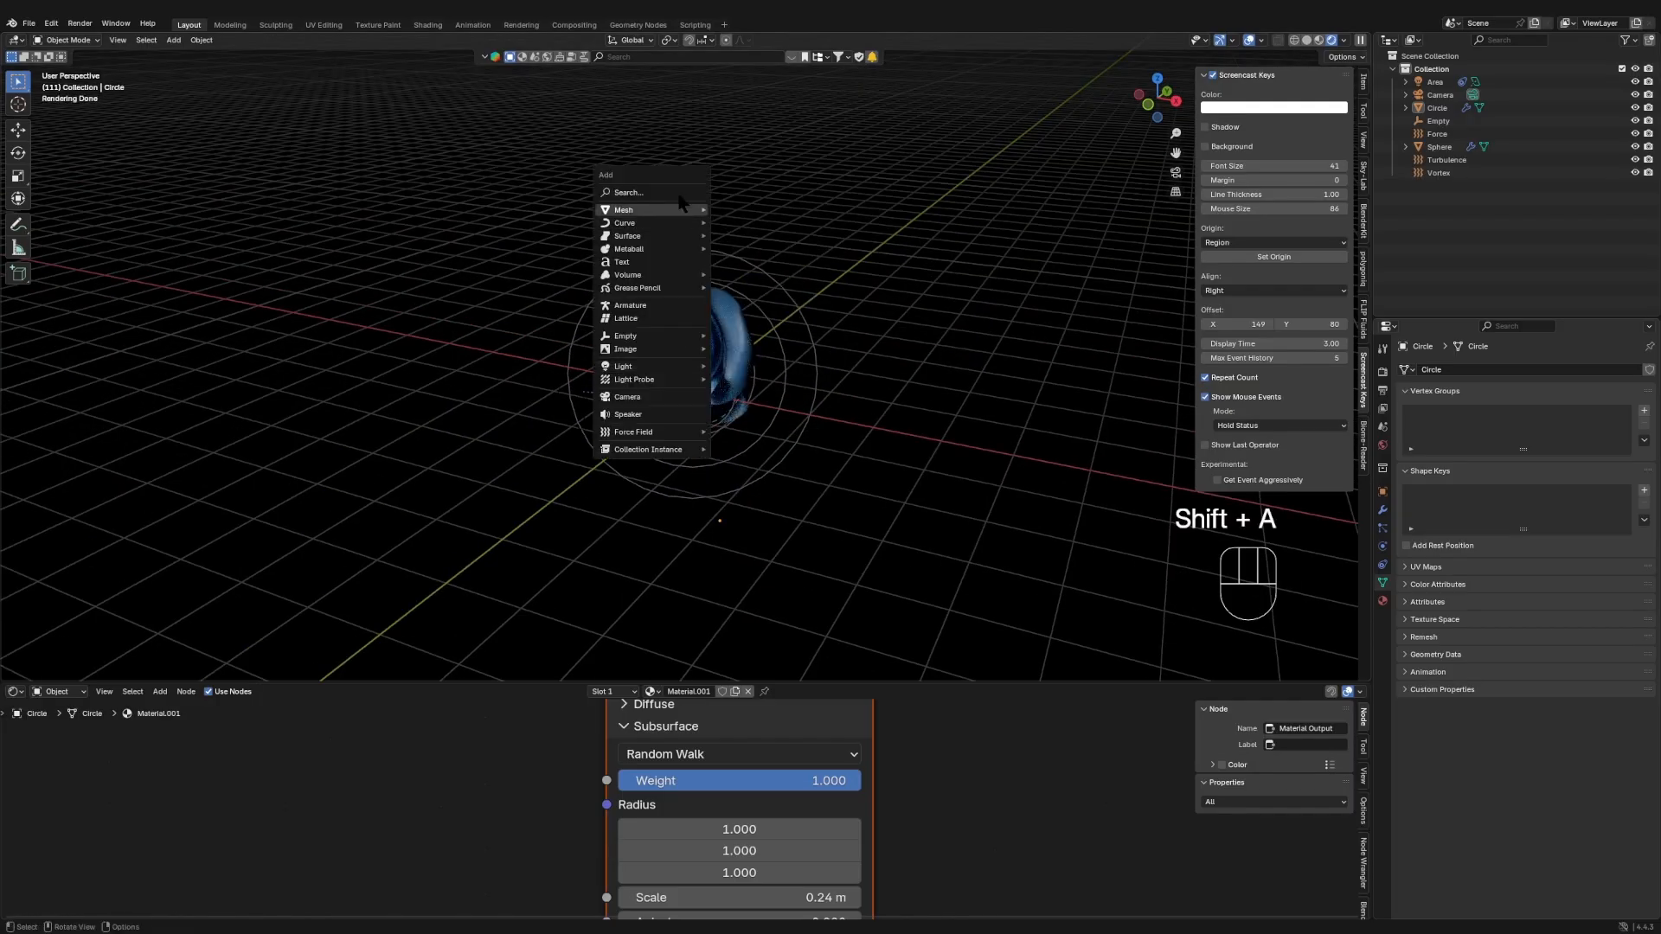
mouse_move(680, 208)
click(738, 213)
scroll(891, 519, up, 1)
middle_drag(896, 524, 944, 542)
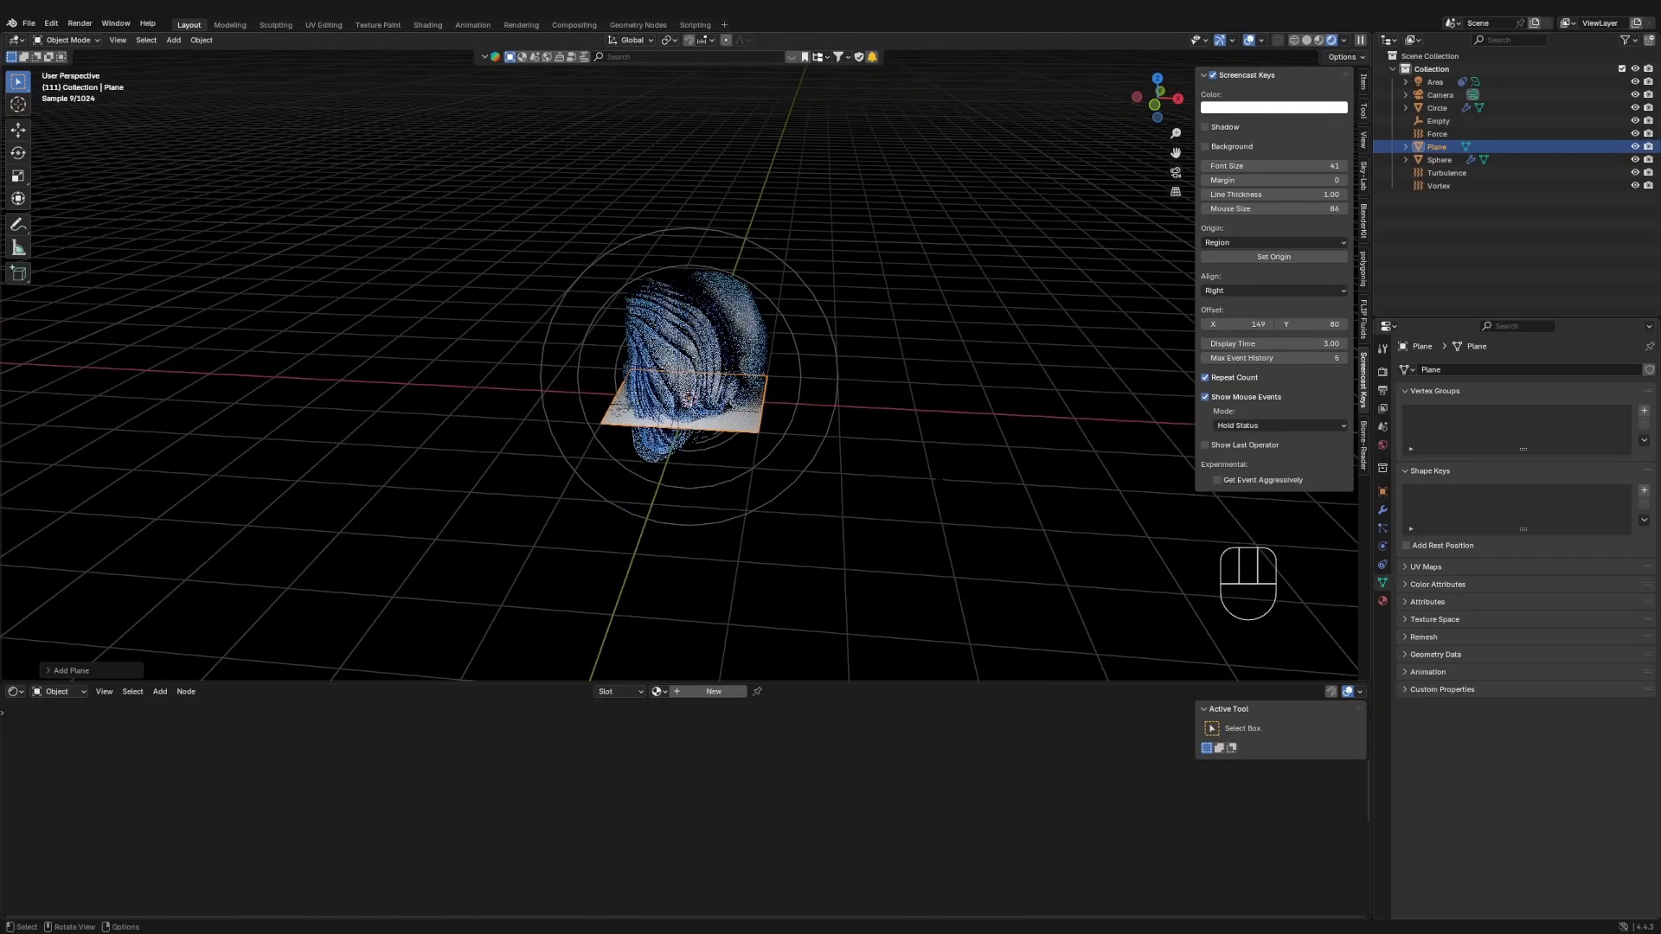
- Add a Track To constraint to the plane
click(1382, 564)
click(1446, 371)
click(1446, 372)
click(1446, 372)
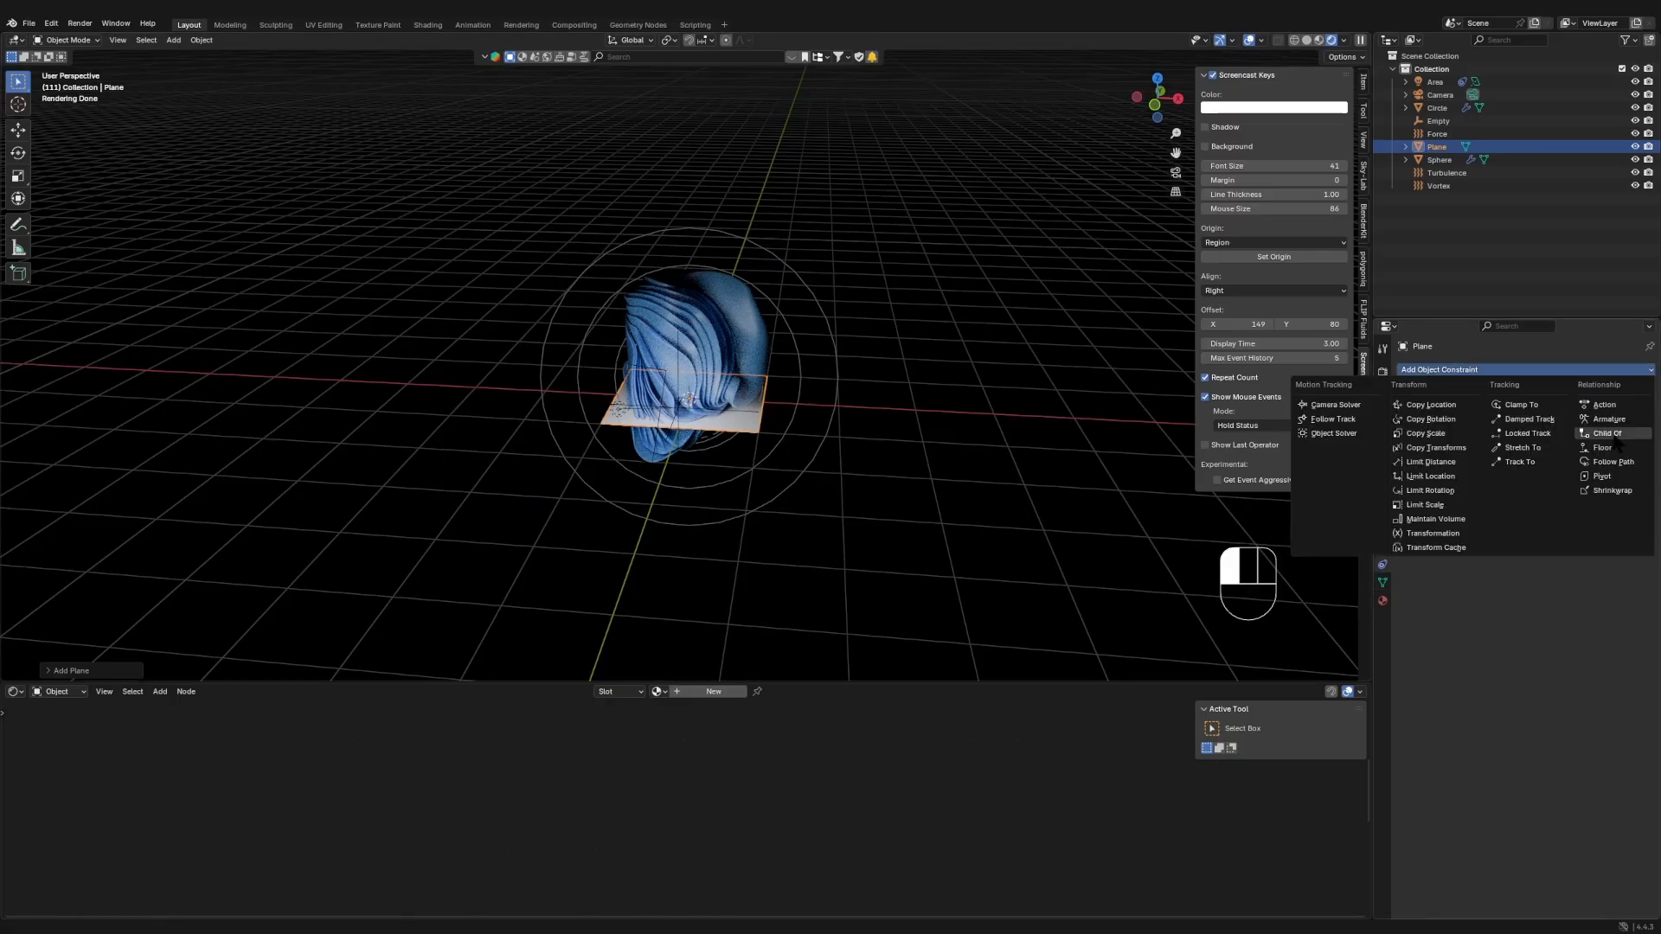
click(1534, 462)
scroll(1115, 463, down, 1)
middle_drag(1114, 463, 1073, 450)
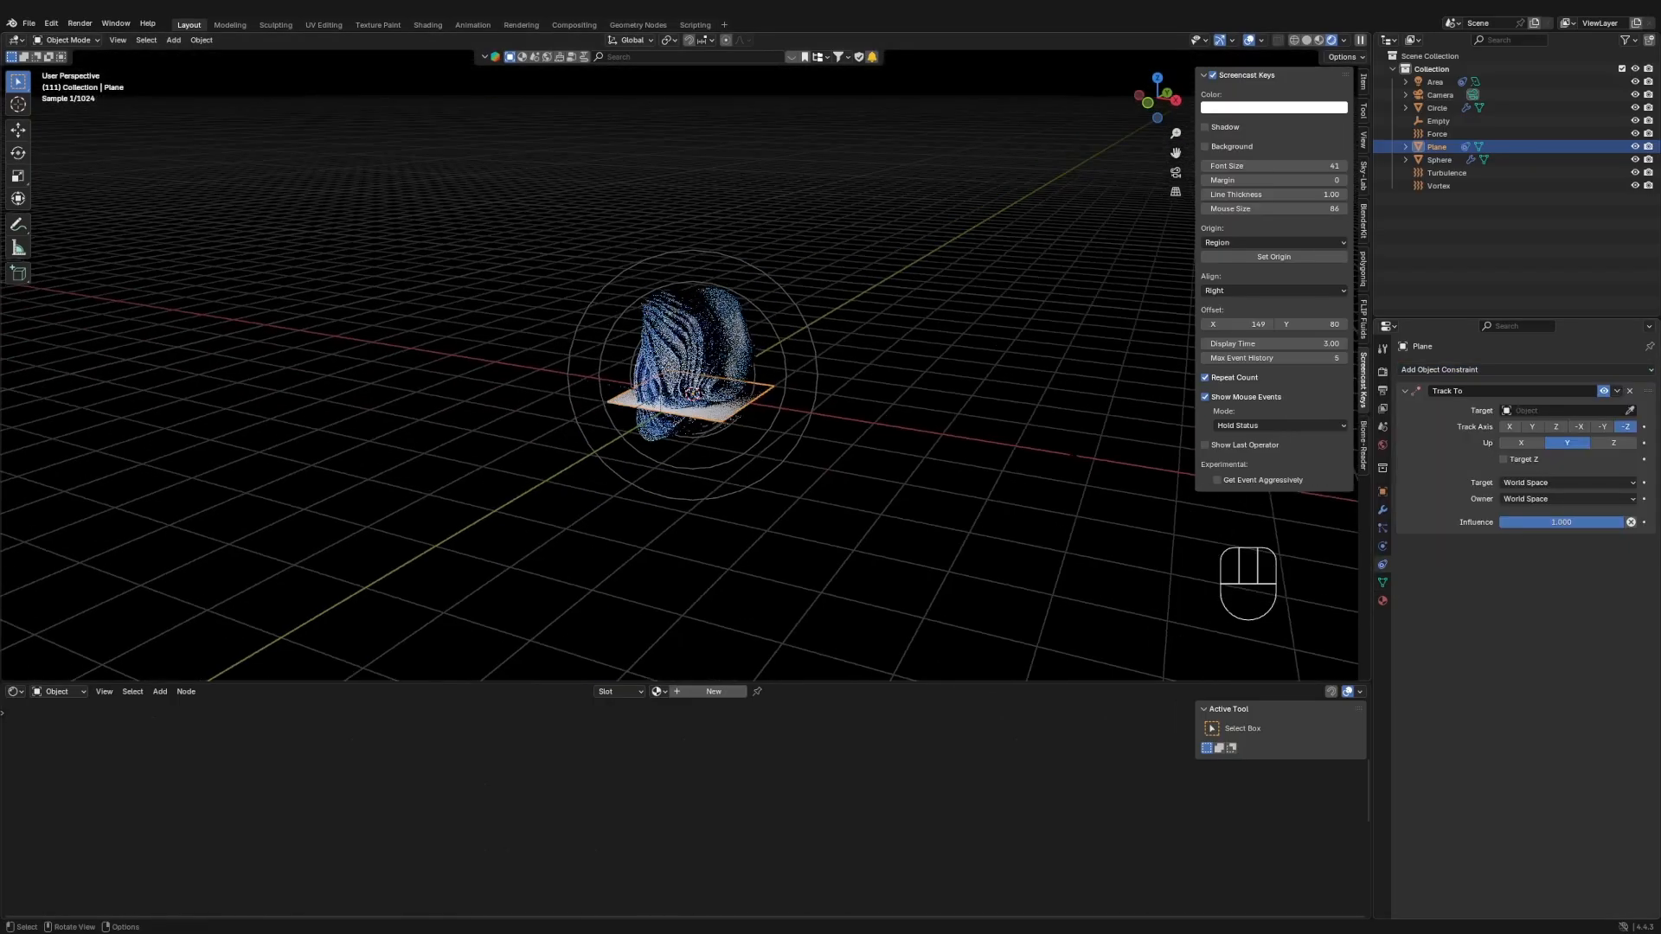
- Set the camera as the target of the plane's Track To constraint
click(1630, 411)
key(Escape)
scroll(852, 605, down, 3)
middle_drag(853, 606, 754, 579)
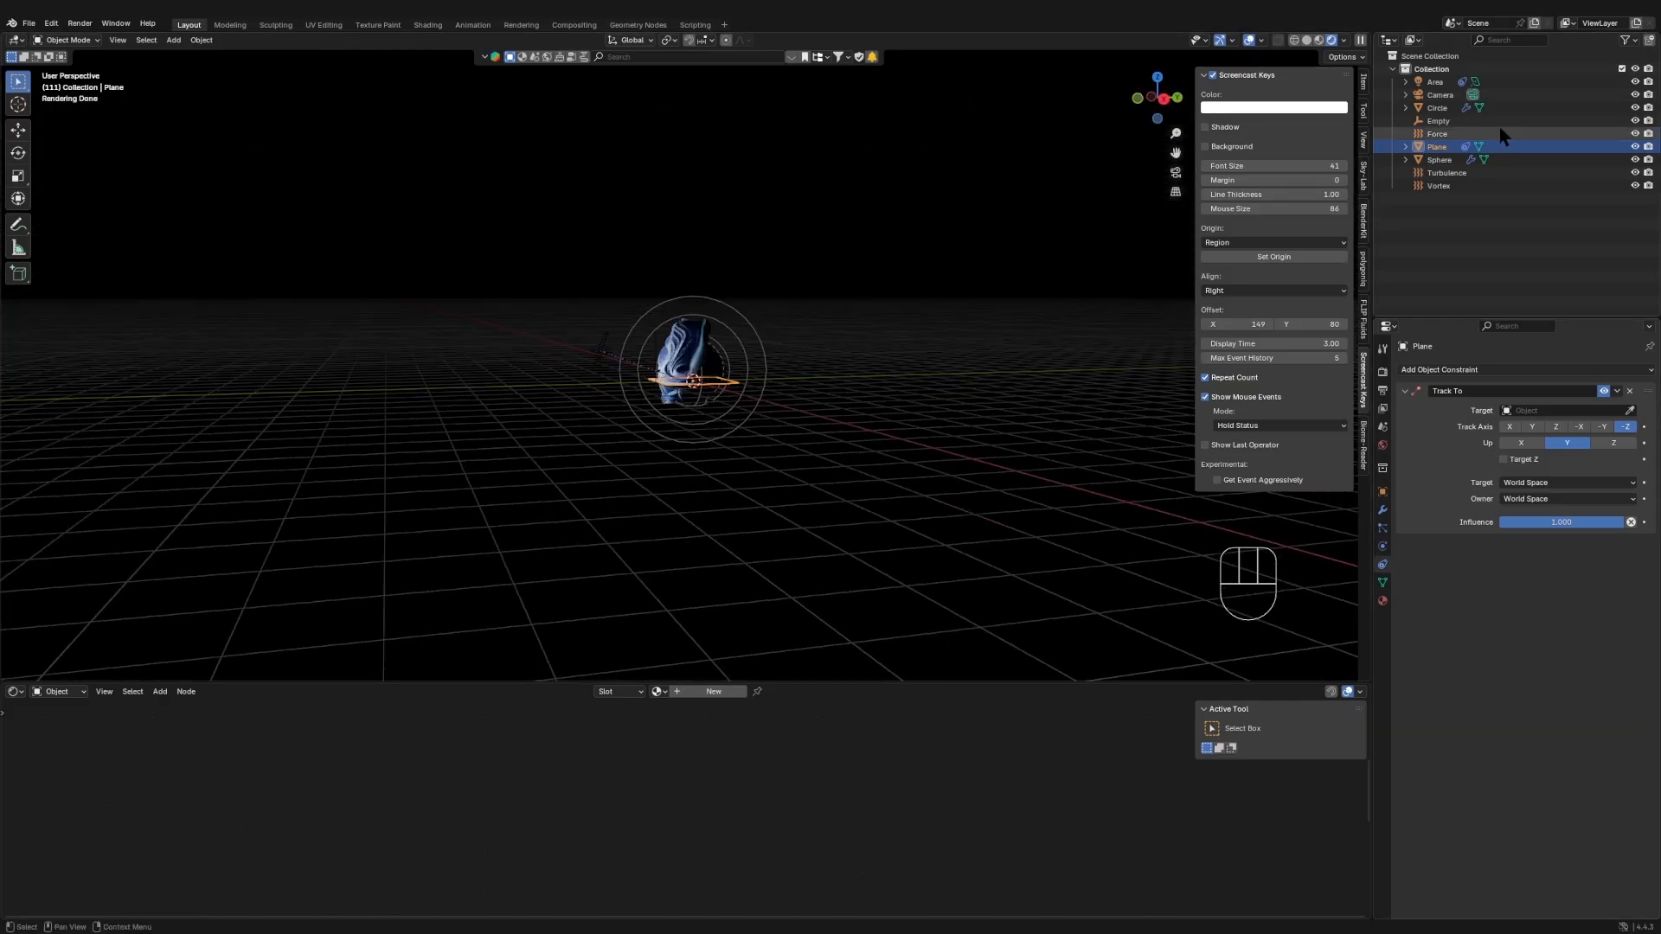
click(1440, 95)
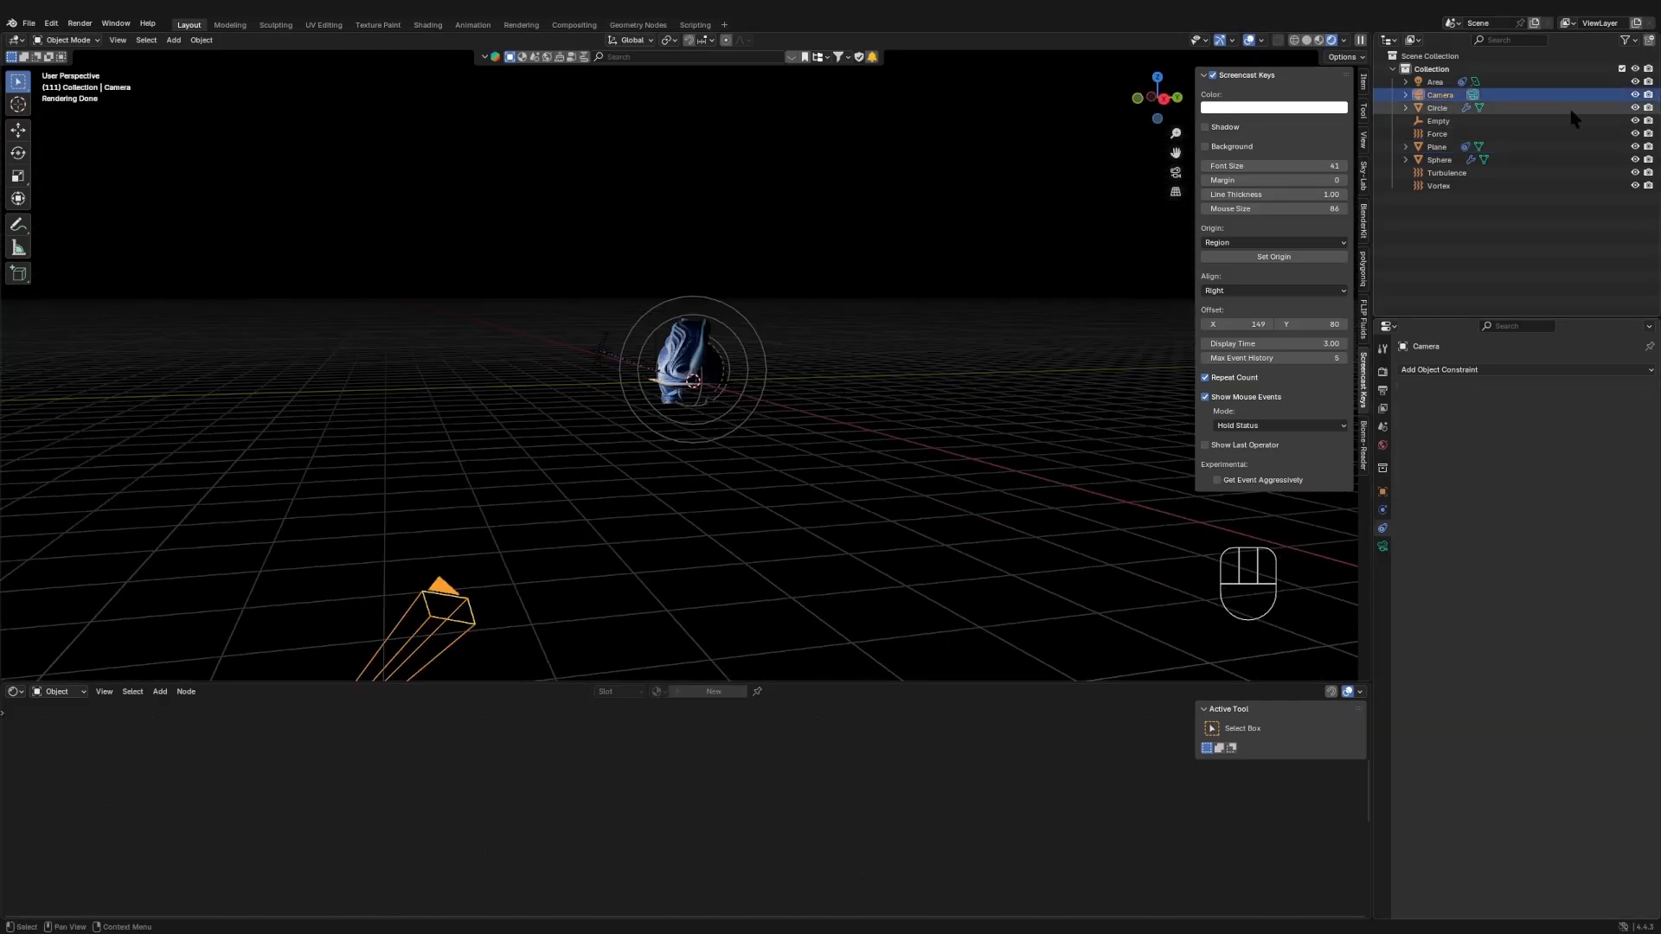
click(1548, 148)
click(1630, 411)
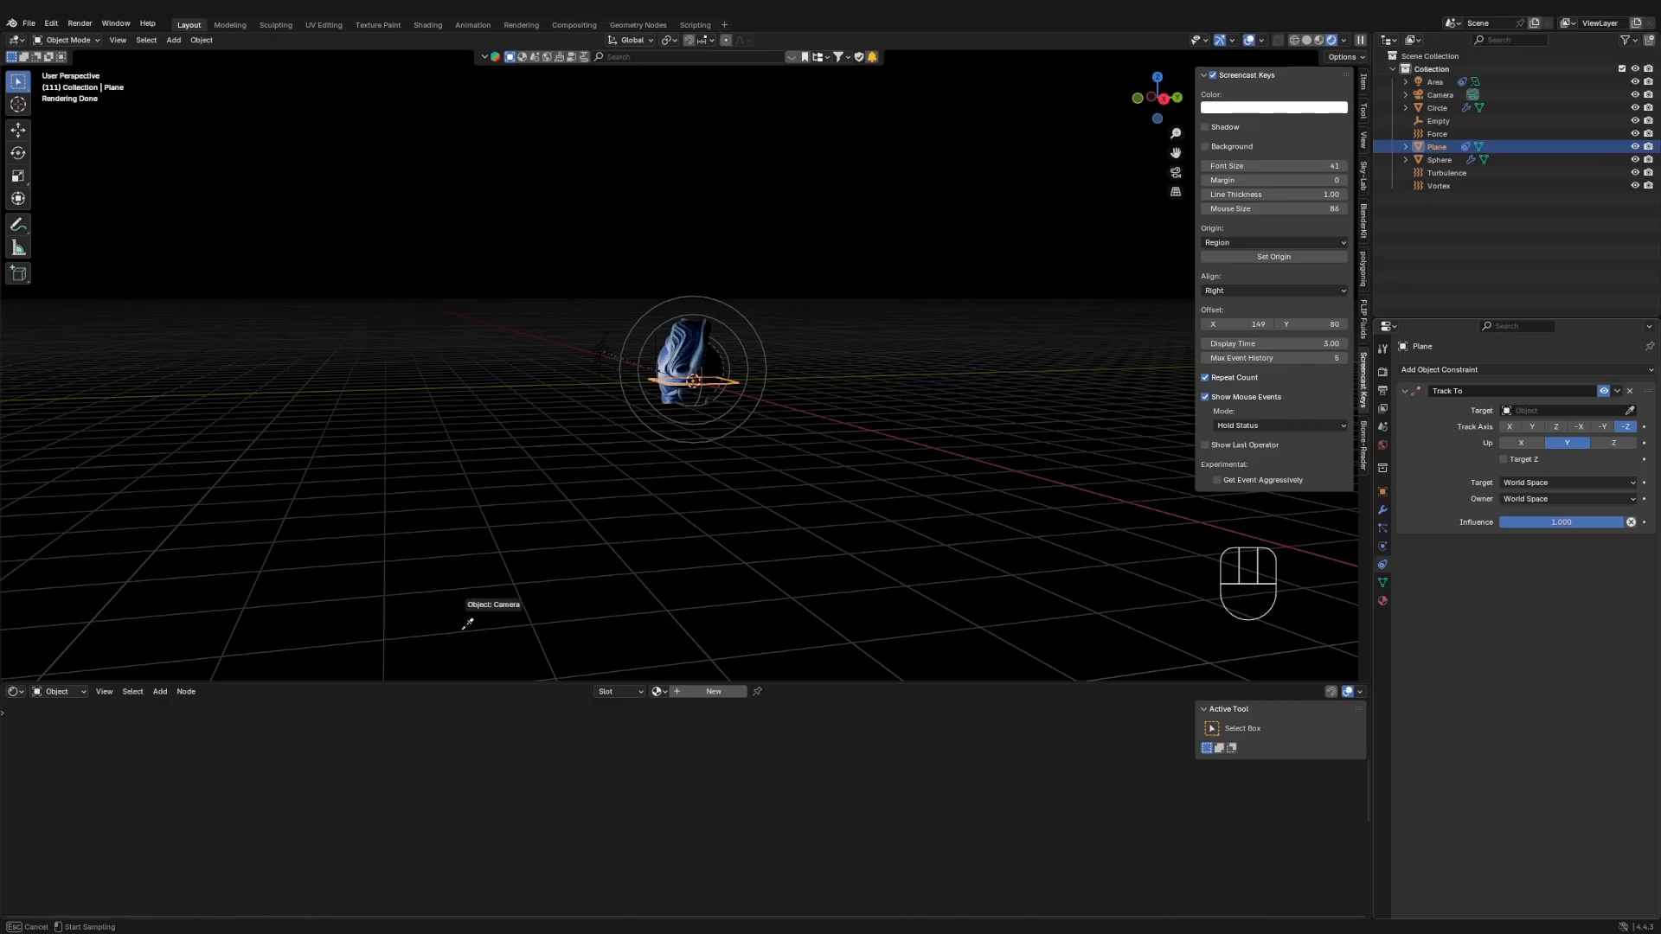
click(432, 663)
- Scale up the plane and move it behind the cloth form so it serves as the backdrop in the camera view
middle_drag(433, 663, 441, 563)
middle_drag(660, 575, 654, 573)
key(s)
click(82, 653)
middle_drag(502, 510, 502, 509)
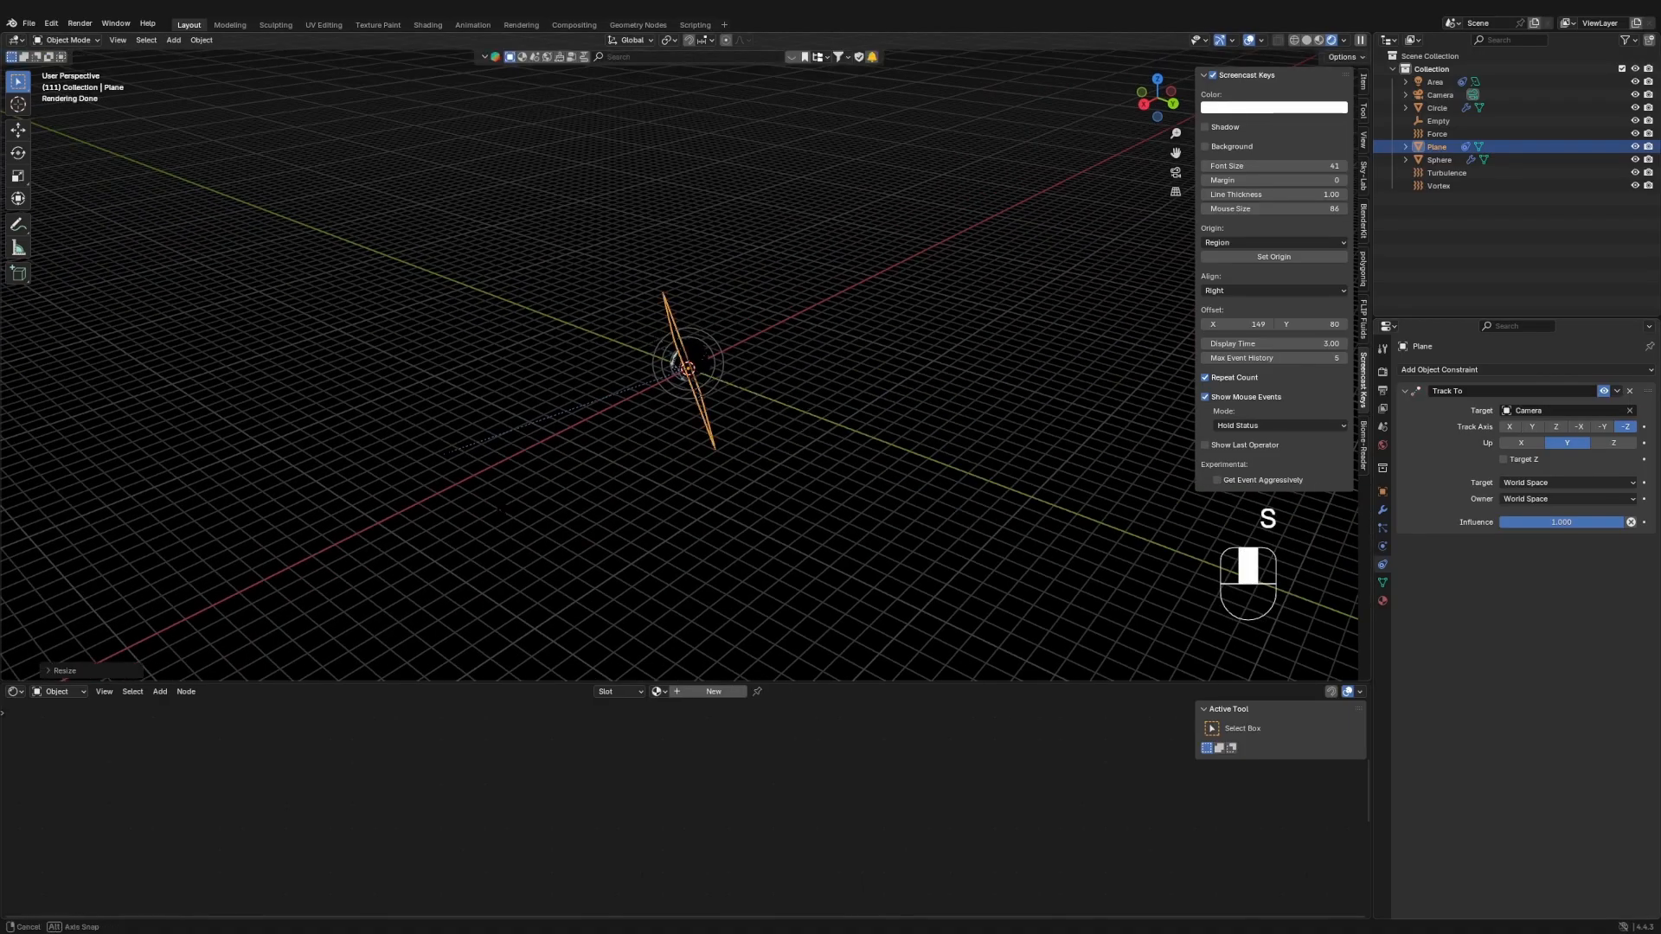
key(g)
click(584, 497)
click(1175, 171)
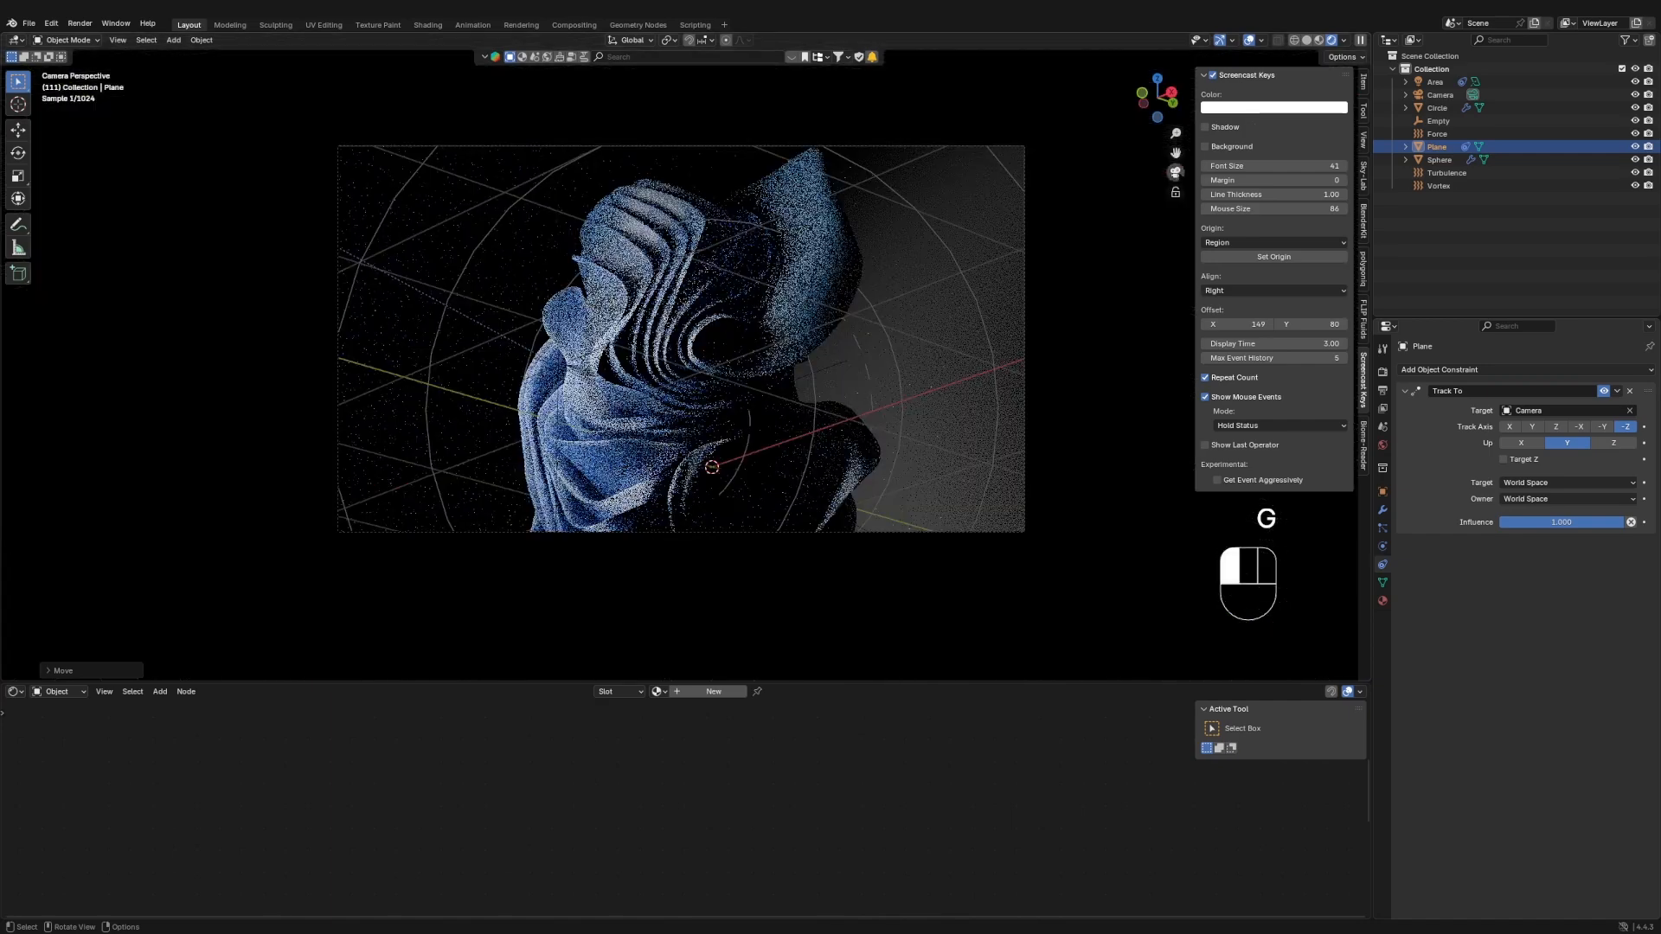
key(g)
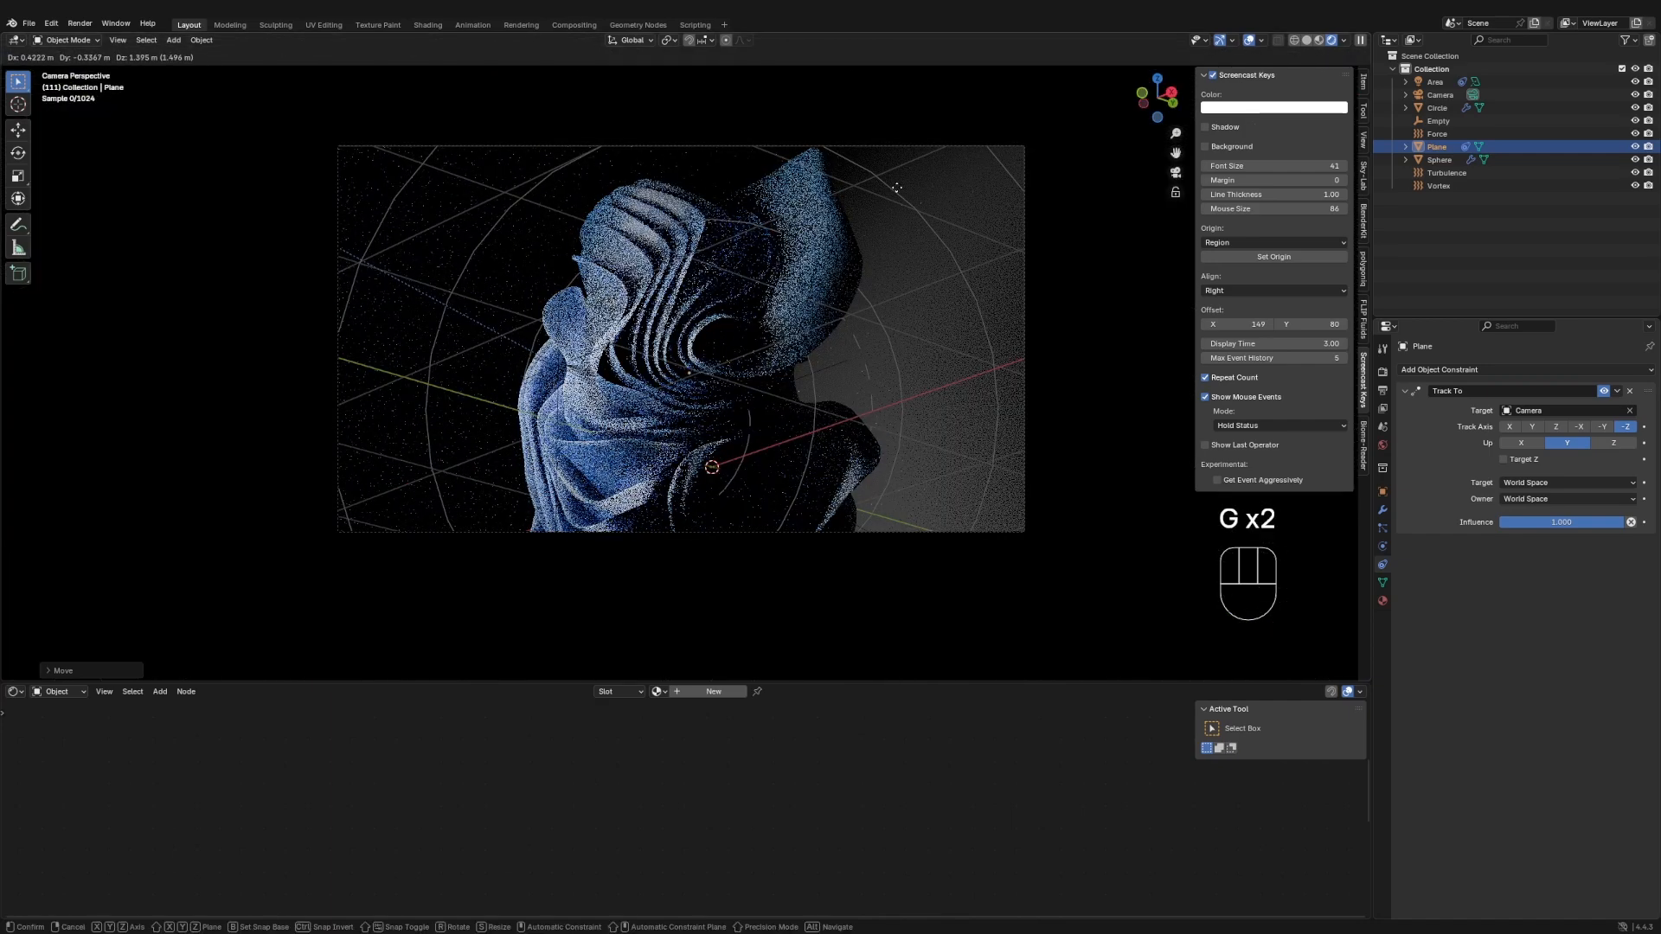
click(895, 186)
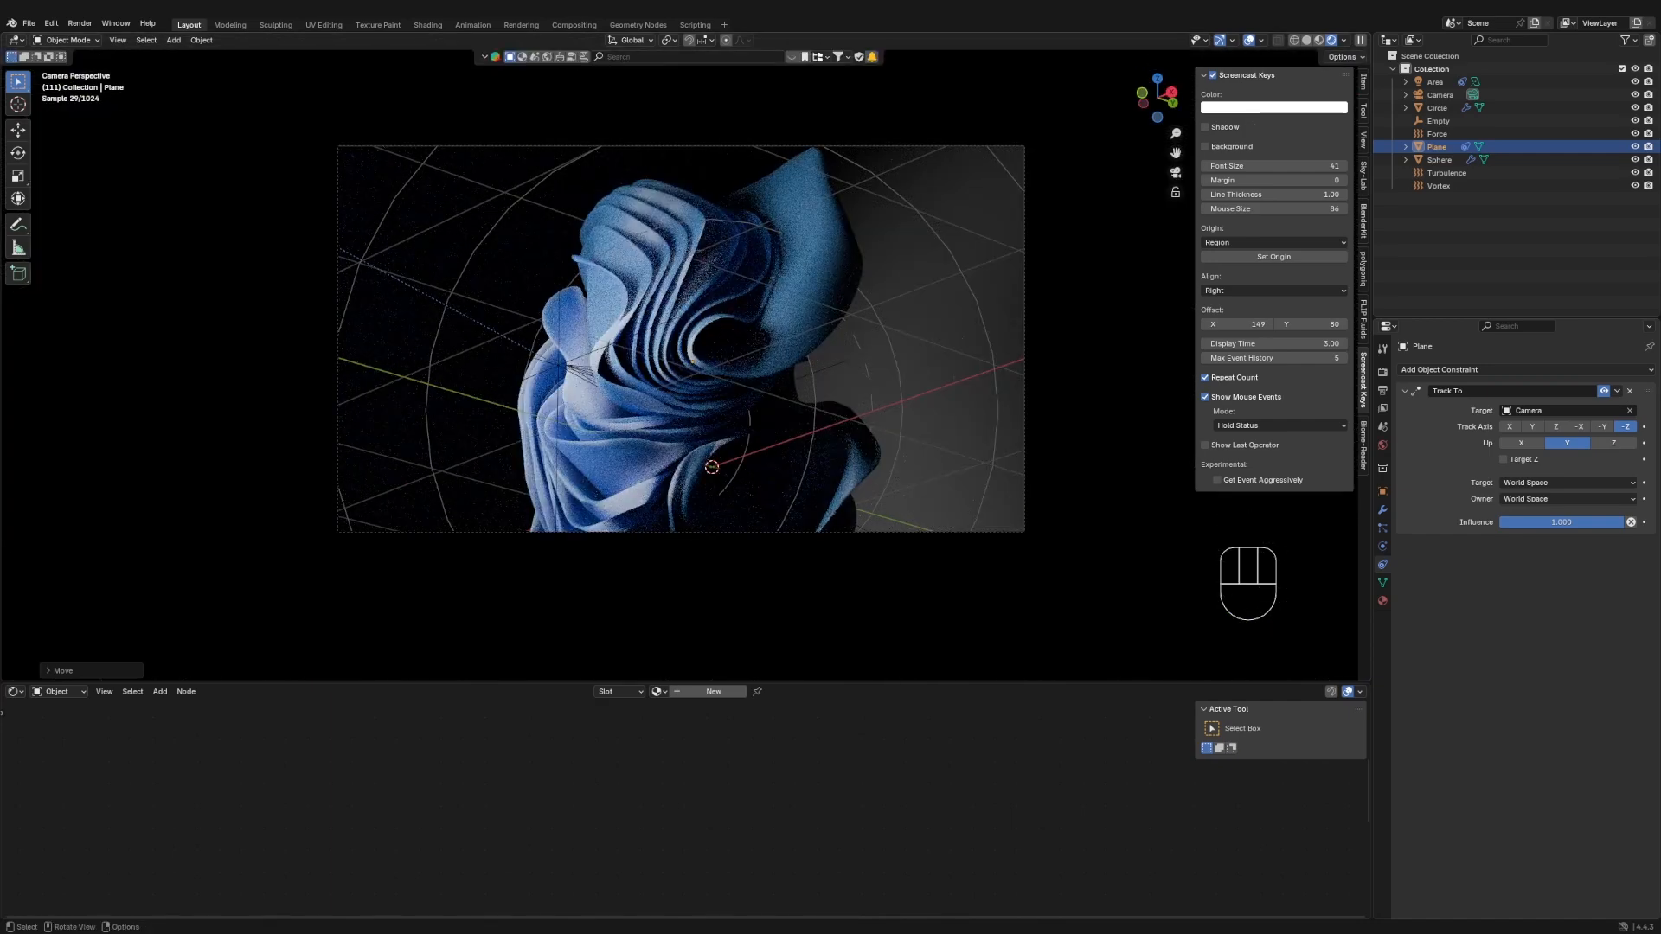
- Apply the plane's Track To constraint
click(1382, 602)
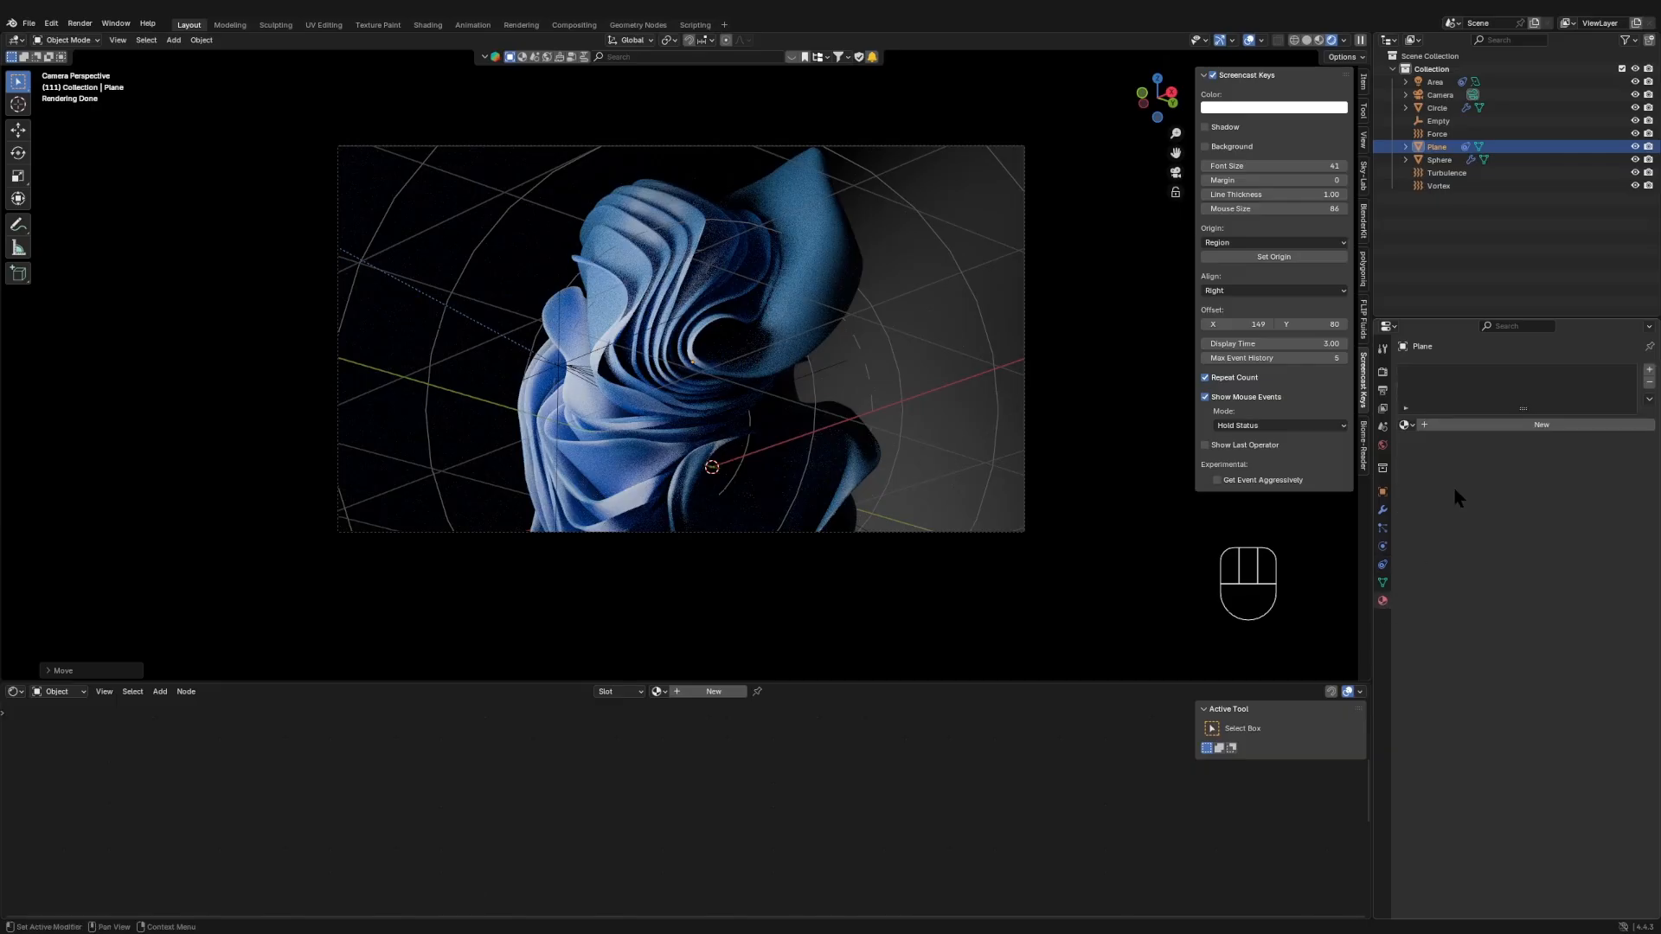
click(1383, 564)
key(ctrl+a)
- Create a new material on the plane and delete its Principled BSDF node
click(1382, 601)
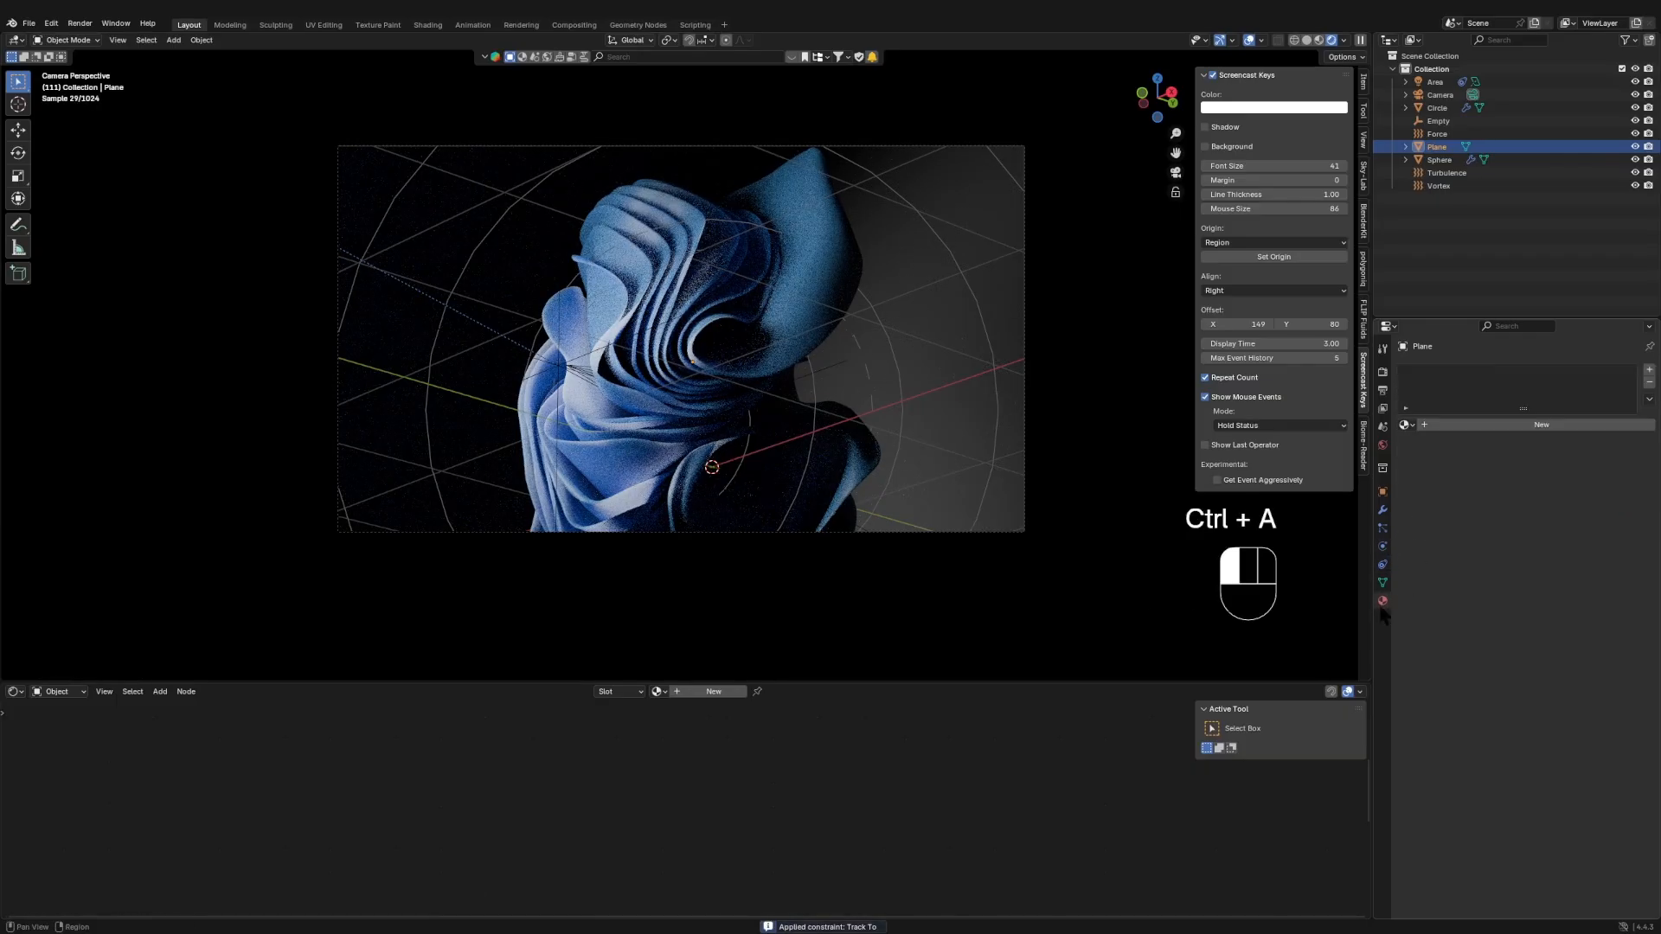
click(1495, 424)
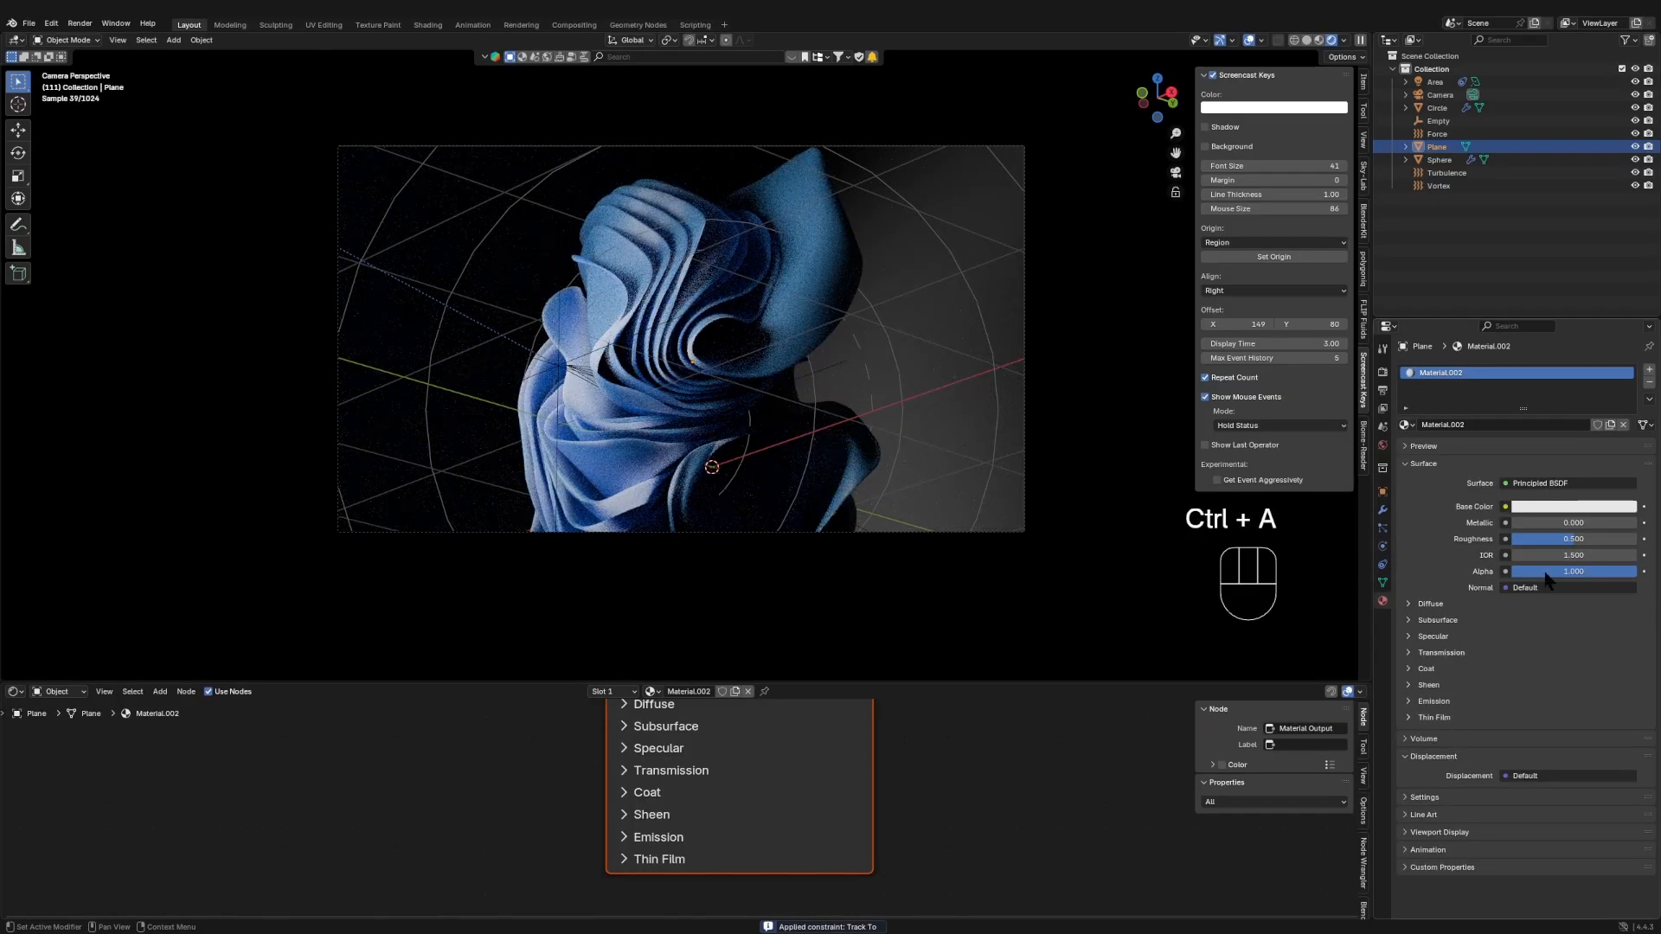
scroll(951, 731, down, 4)
middle_drag(951, 731, 849, 847)
click(746, 715)
key(Delete)
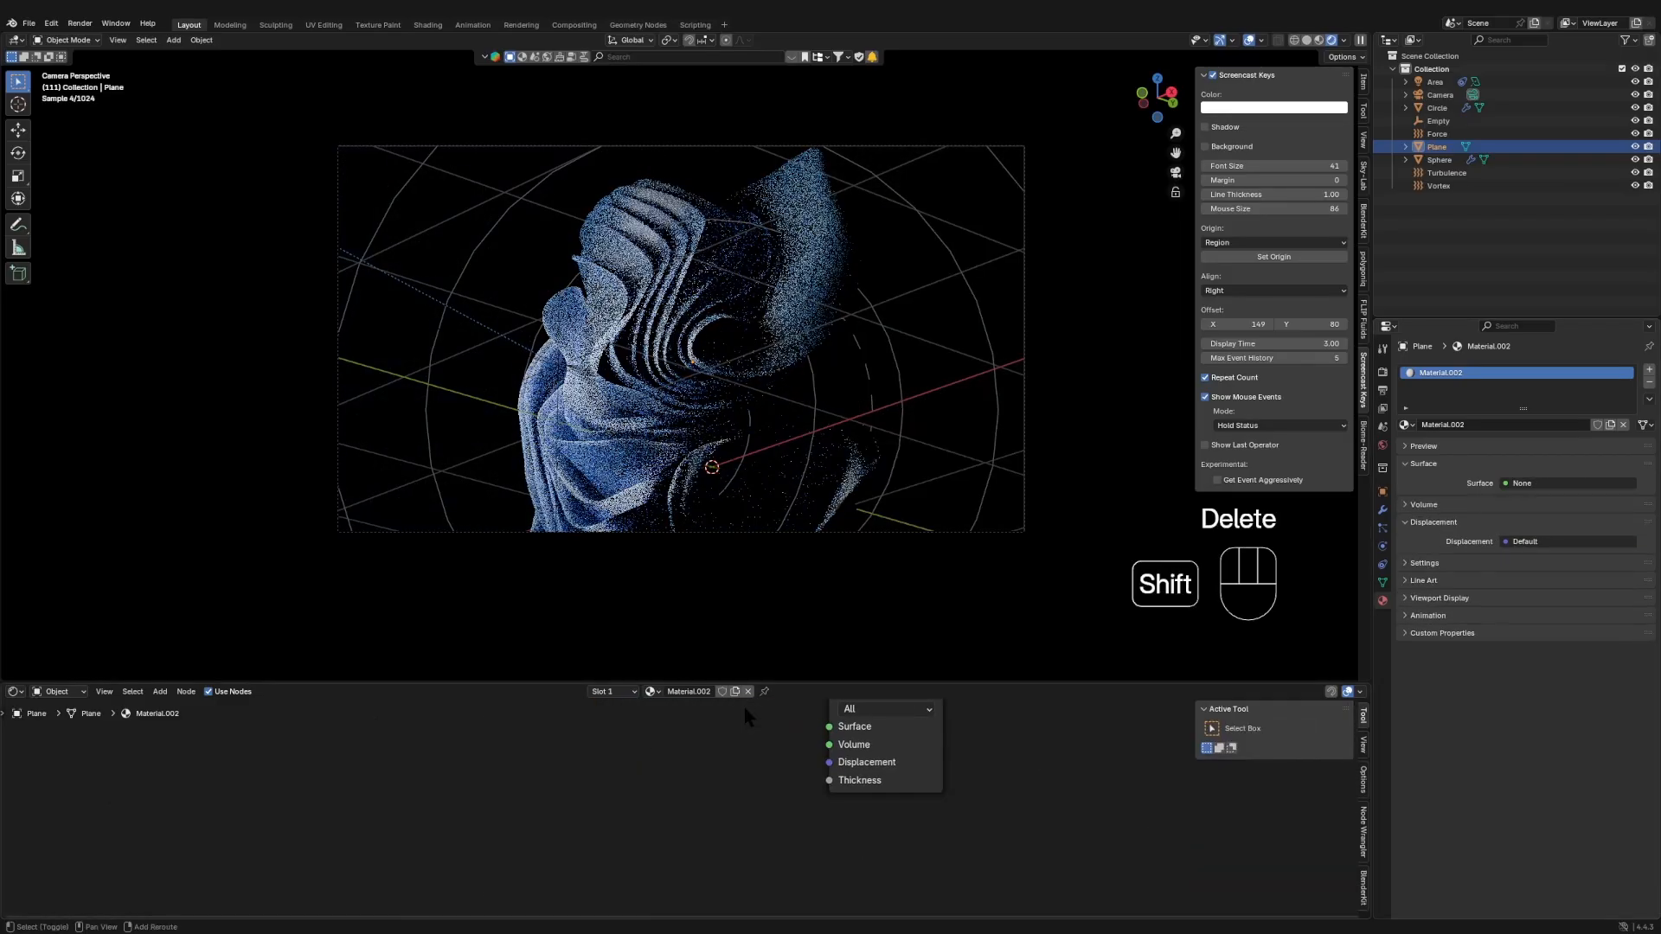
- Add a Color Ramp node and connect its Color output to the Material Output's Surface
key(shift+a)
text(col)
key(Down)
key(Return)
click(554, 716)
drag(749, 742, 829, 728)
- Add a Gradient Texture node and connect its Fac output to the Color Ramp's Fac input
middle_drag(594, 758, 787, 773)
key(shift+a)
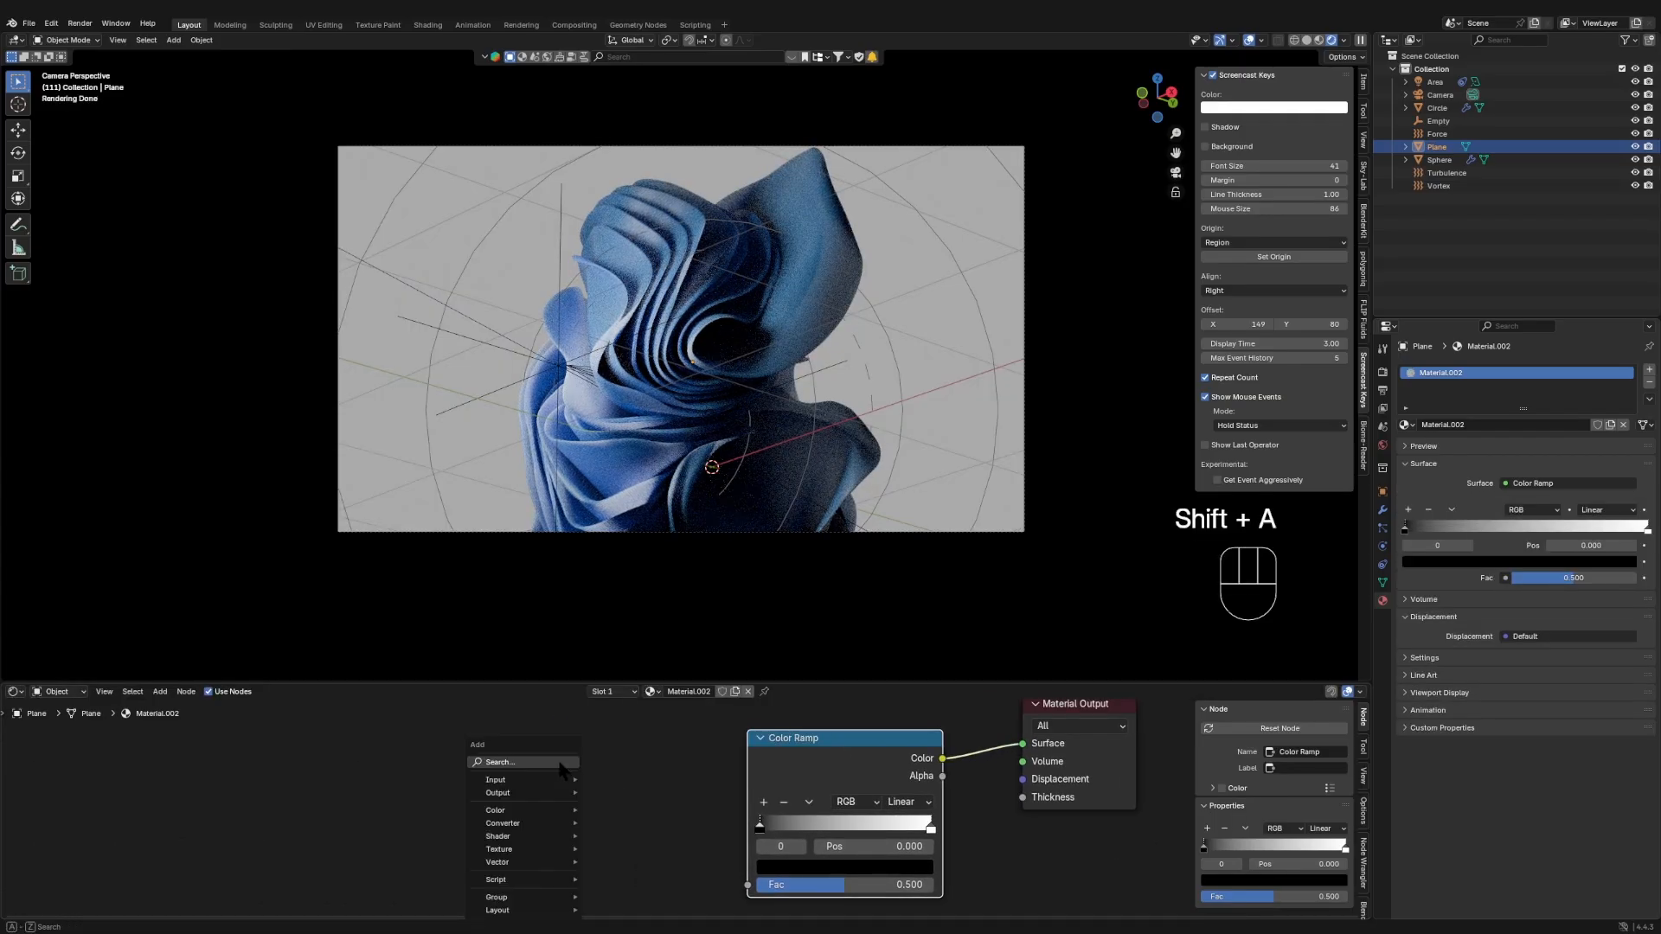
text(gra)
key(Return)
click(559, 763)
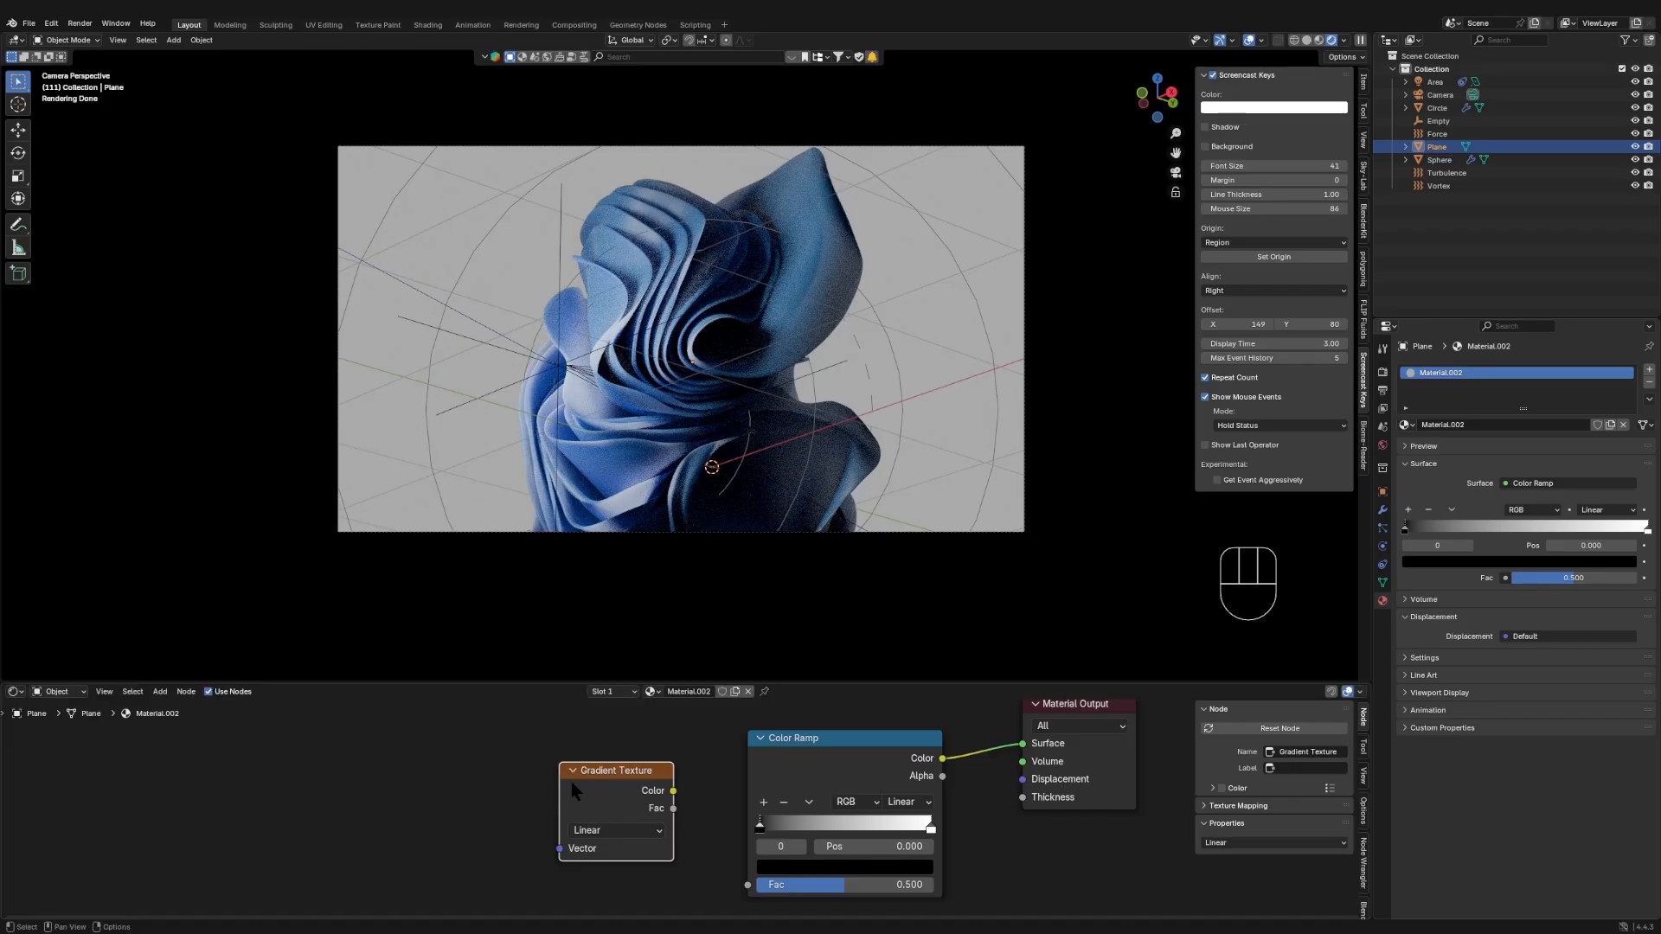
drag(674, 808, 747, 884)
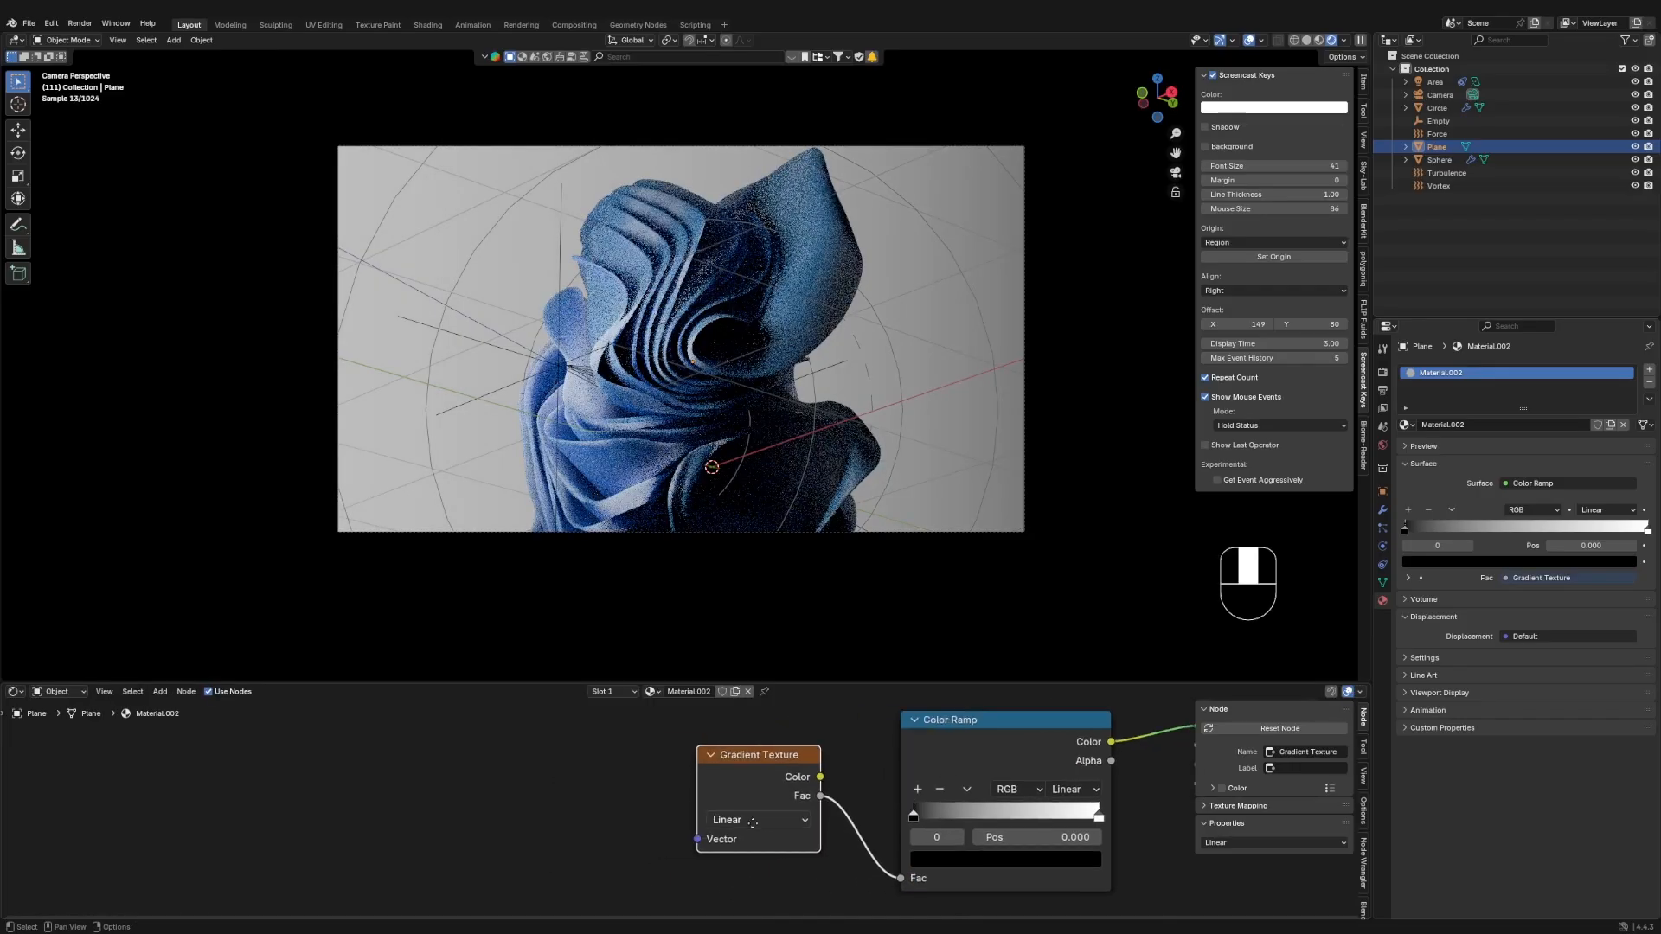
- Add Texture Coordinate and Mapping nodes feeding the Gradient Texture's Vector input
key(ctrl+t)
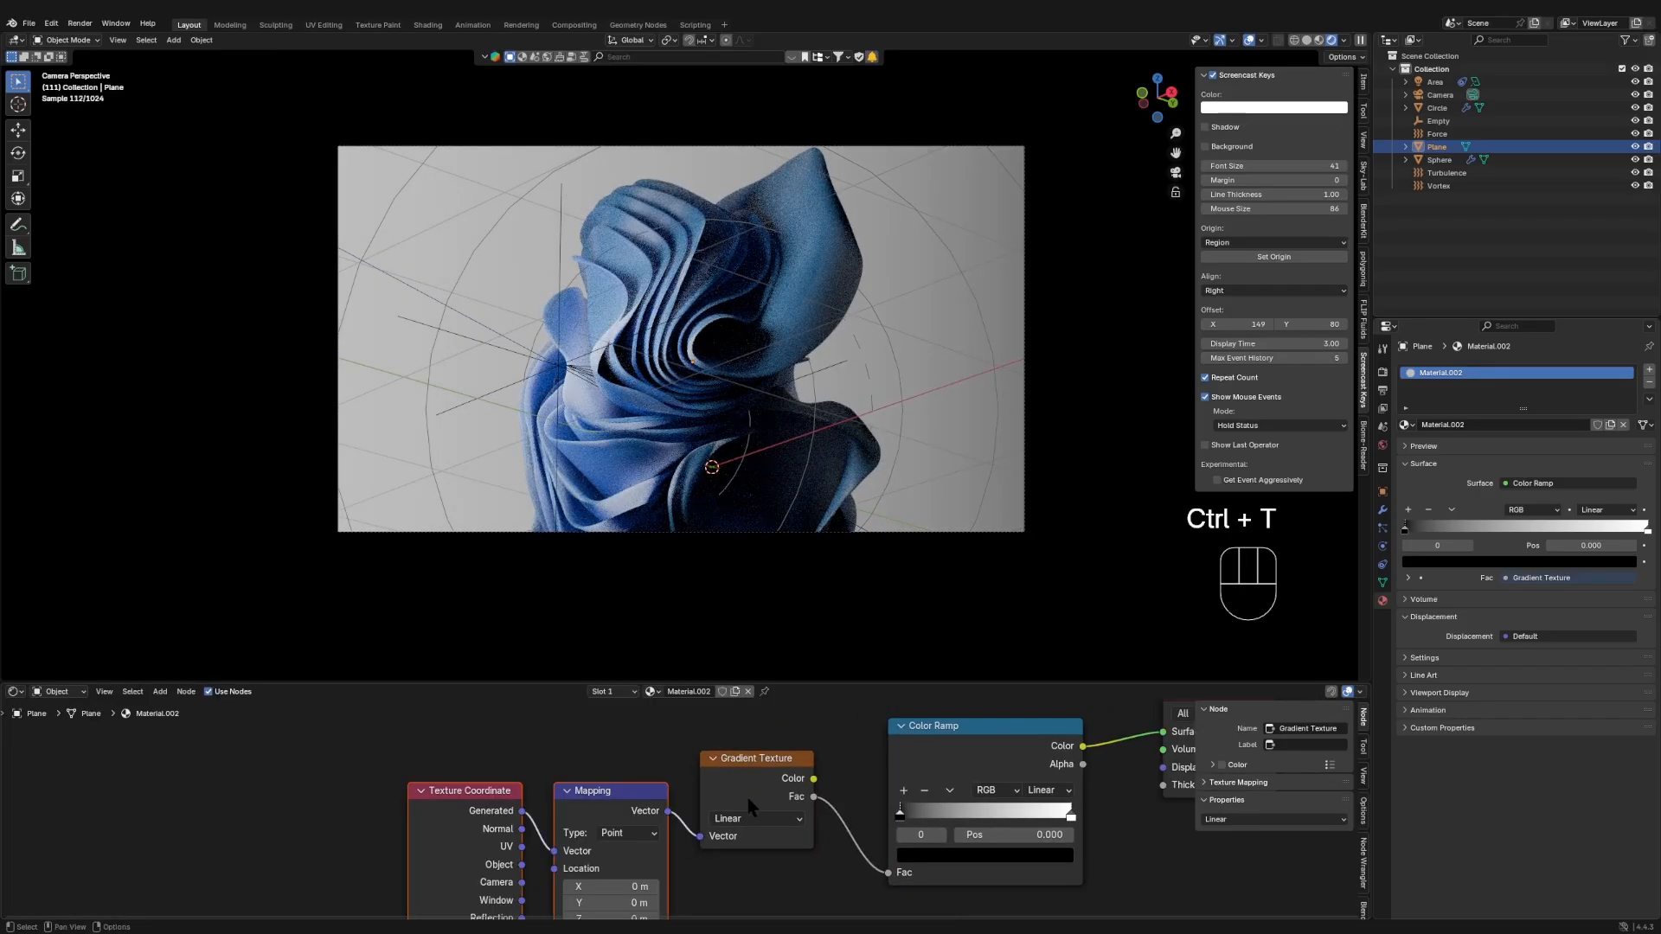
click(51, 23)
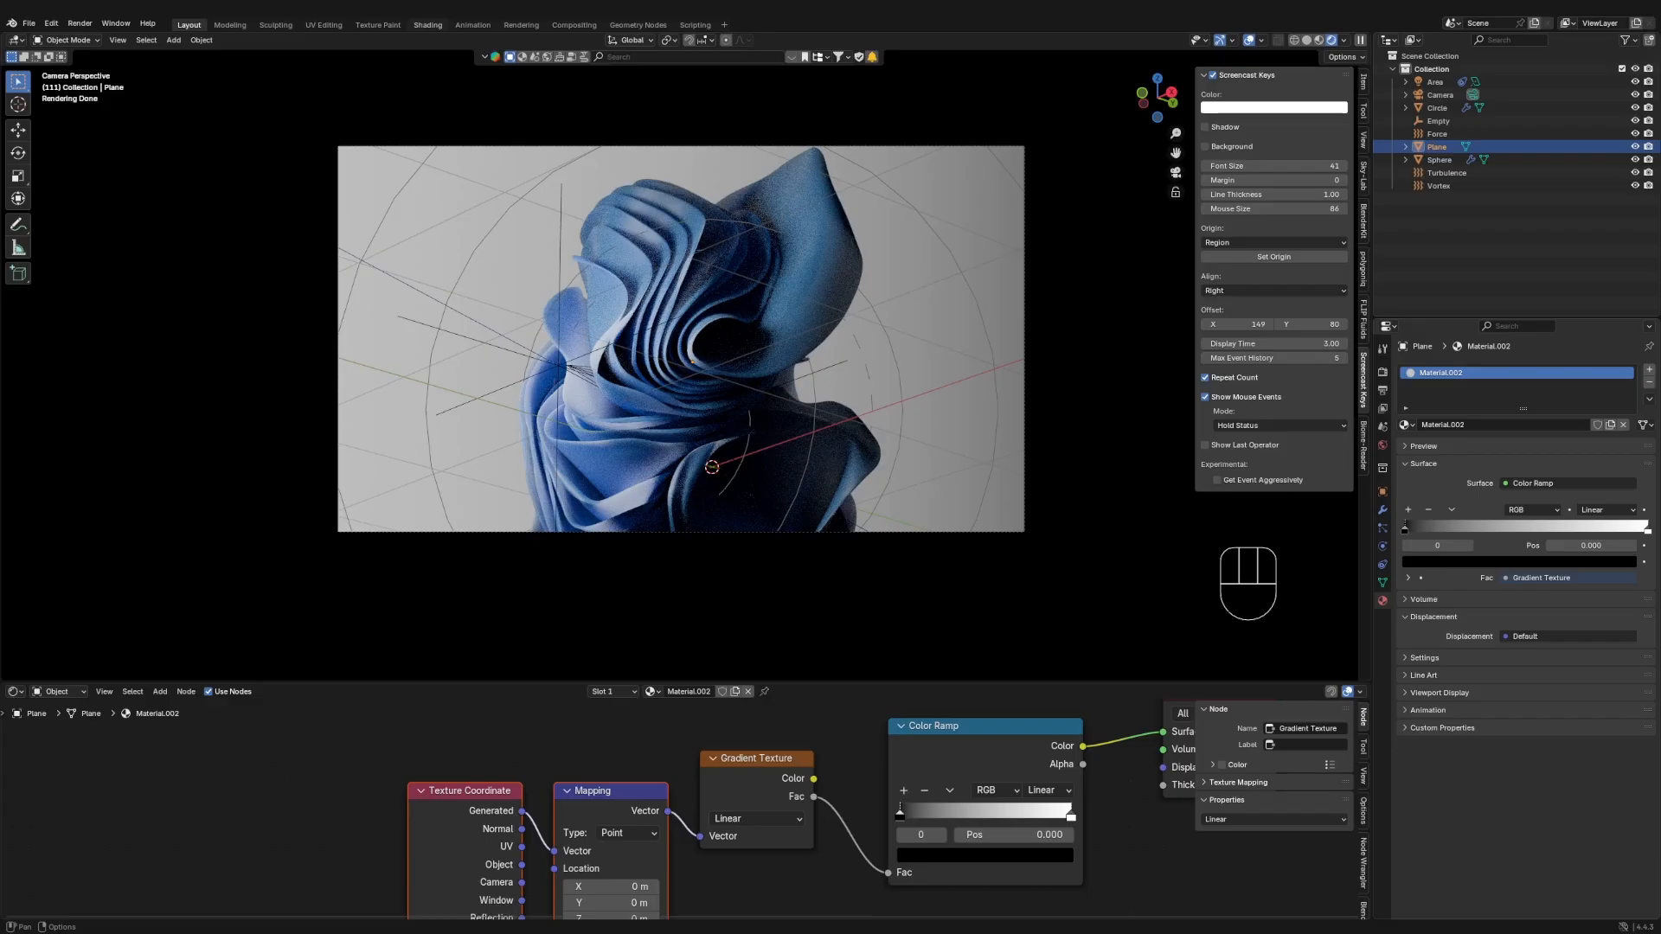
scroll(756, 767, down, 4)
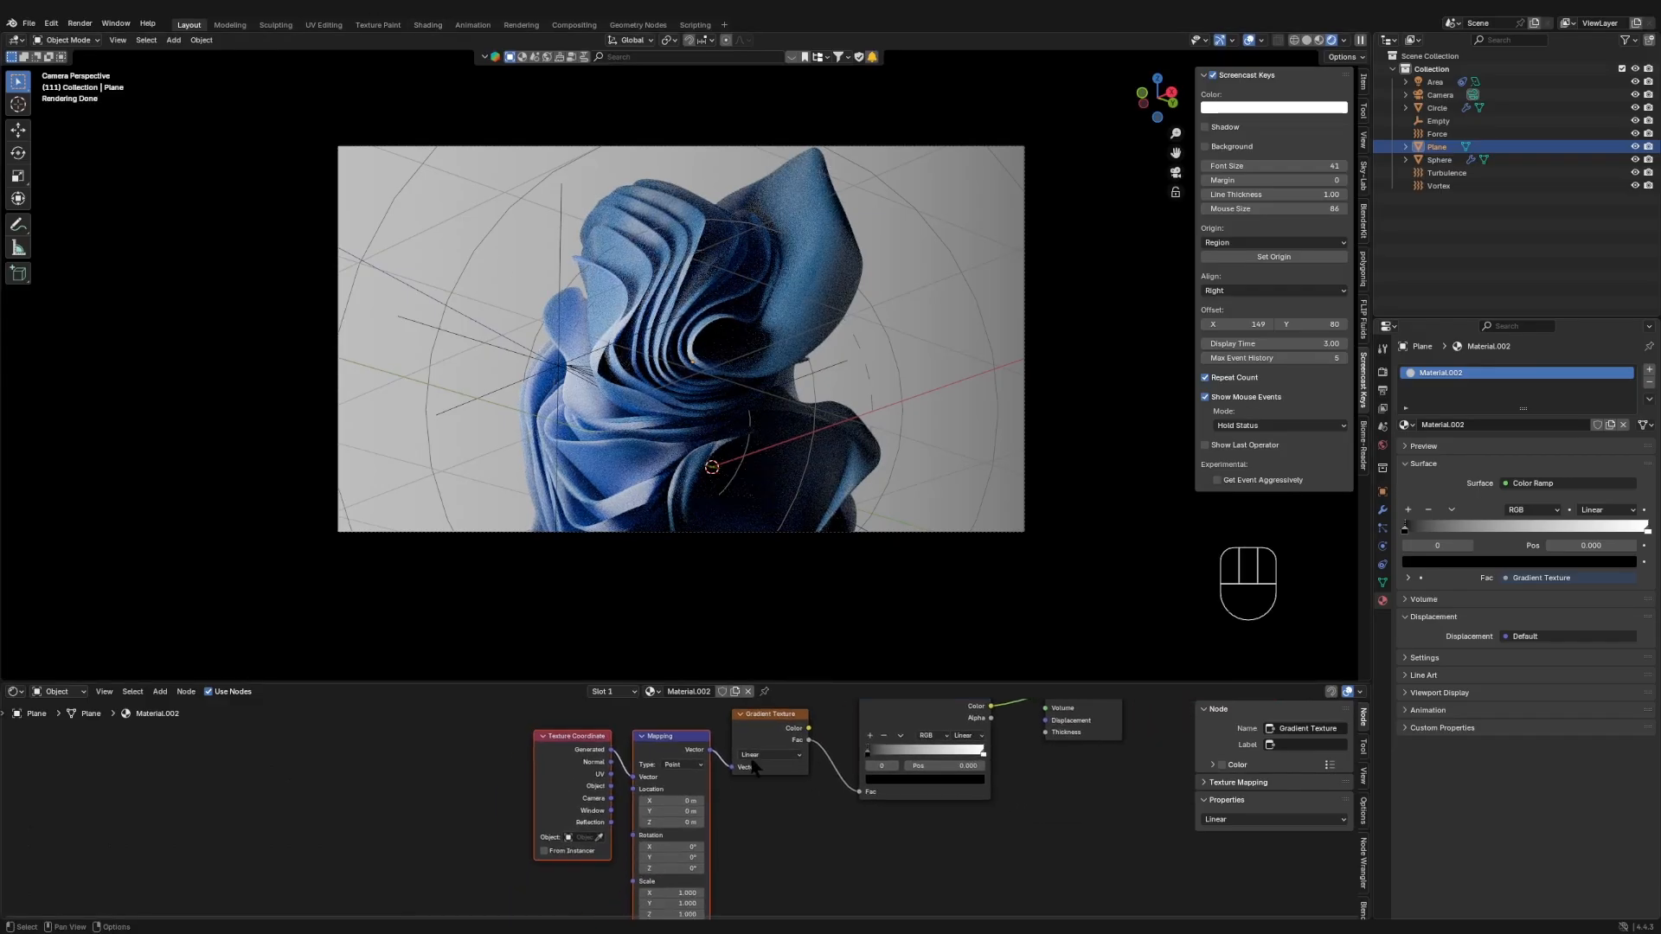
click(759, 736)
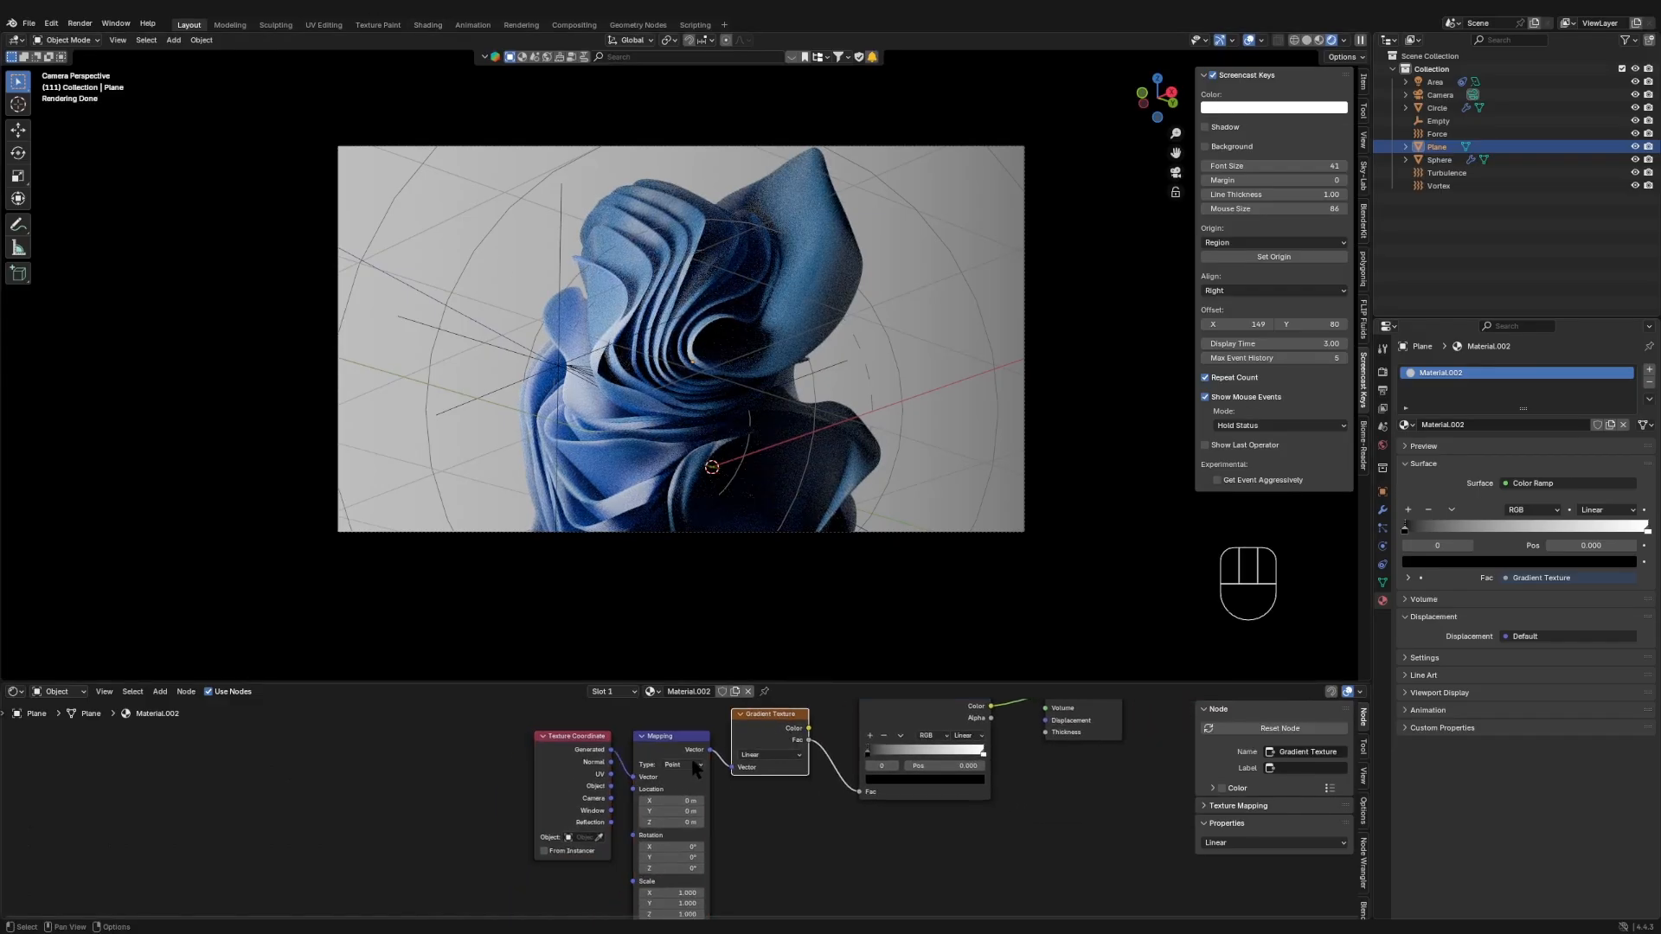
- Set the Mapping node's Y rotation to 90° and shift its X location in the negative direction
middle_drag(783, 554, 818, 530)
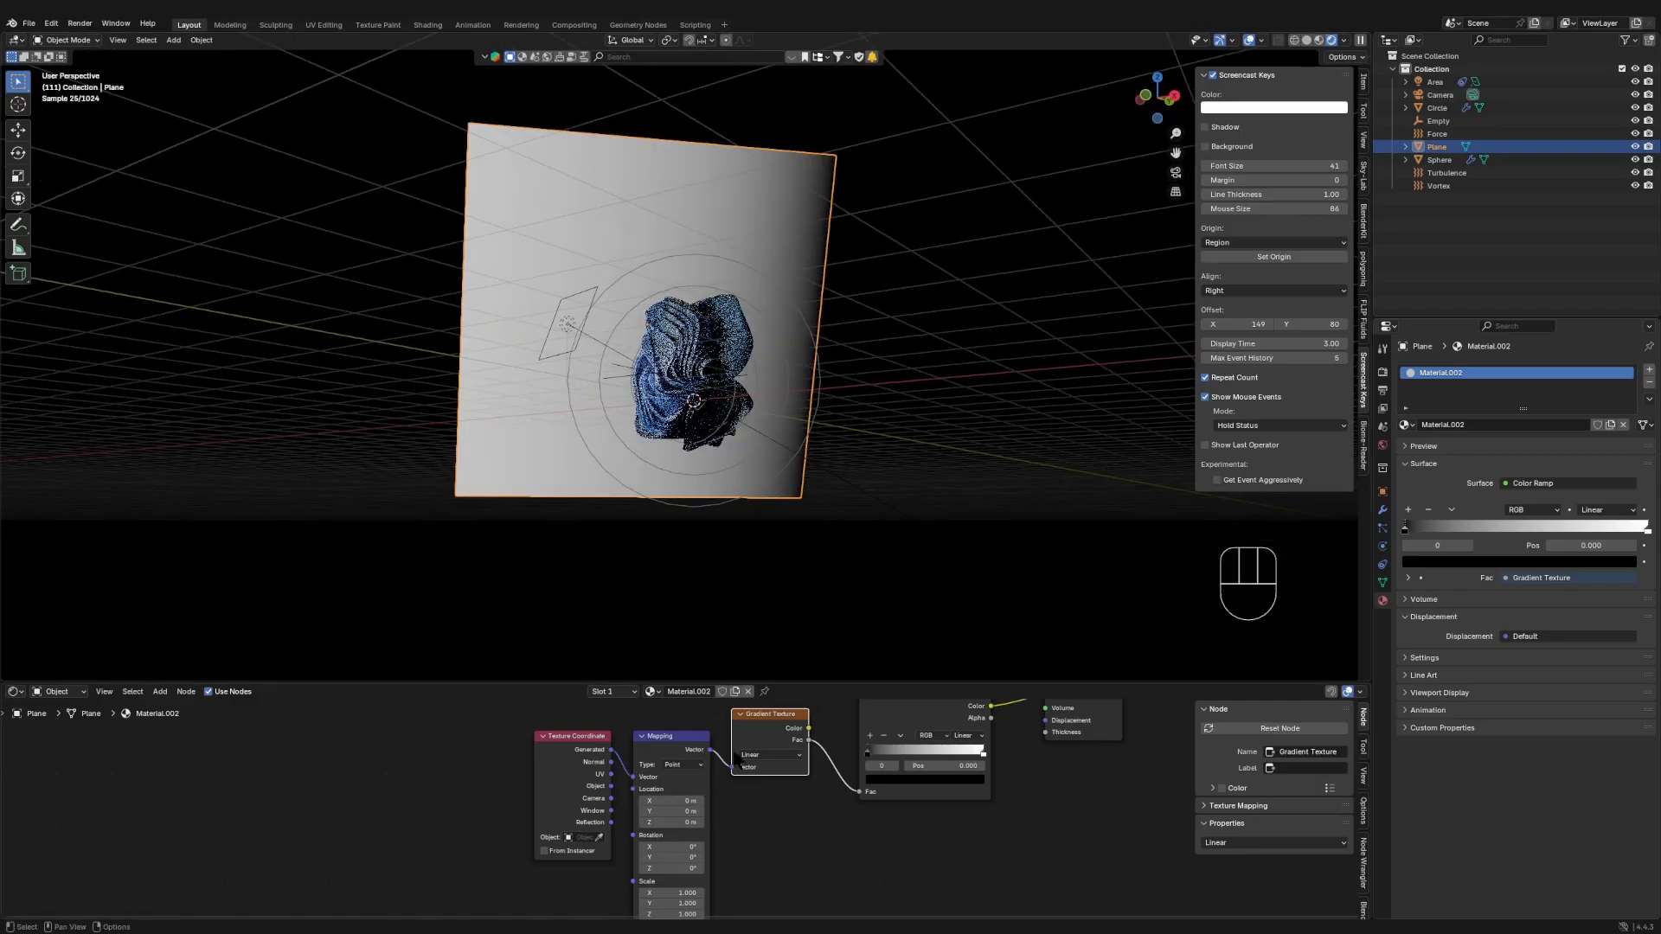
drag(686, 856, 688, 856)
click(688, 857)
key(Return)
drag(689, 857, 695, 857)
key(ctrl+z)
mouse_move(679, 802)
mouse_down()
mouse_move(709, 801)
mouse_move(668, 801)
mouse_up()
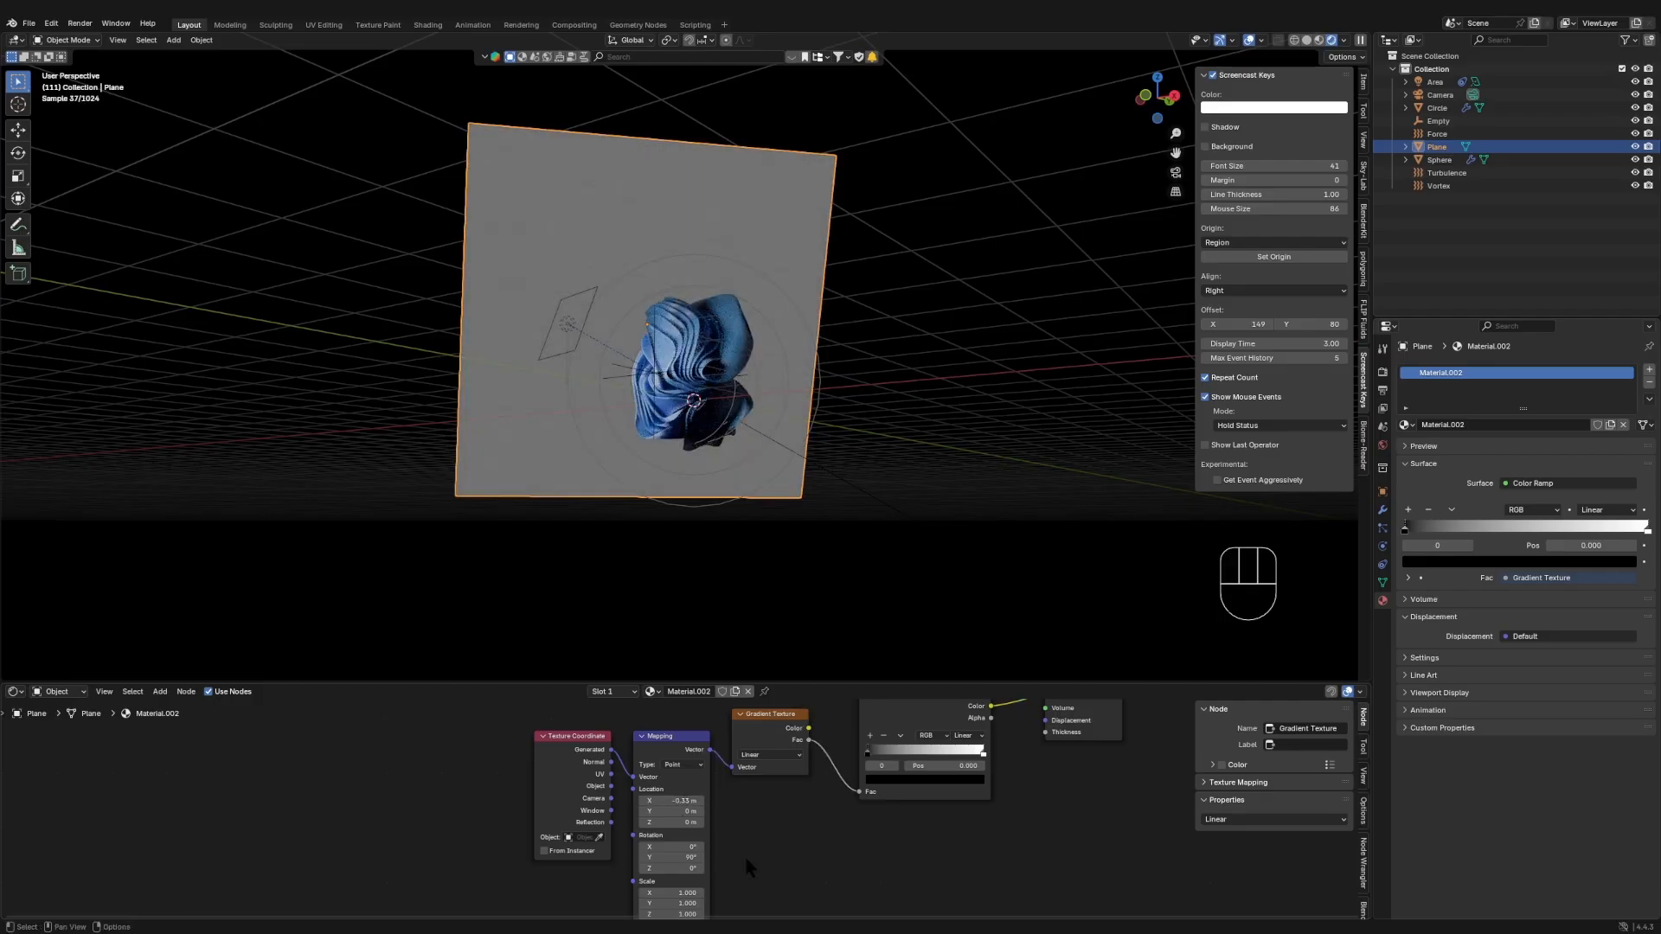
- Set the Mapping node's scale to 3.160 on all axes and its X location to about -1.5 m
middle_drag(746, 859, 761, 780)
shift+drag(692, 815, 737, 836)
click(696, 808)
middle_drag(782, 737, 778, 754)
mouse_move(681, 741)
shift+mouse_down()
mouse_move(705, 742)
mouse_move(691, 742)
shift+mouse_up()
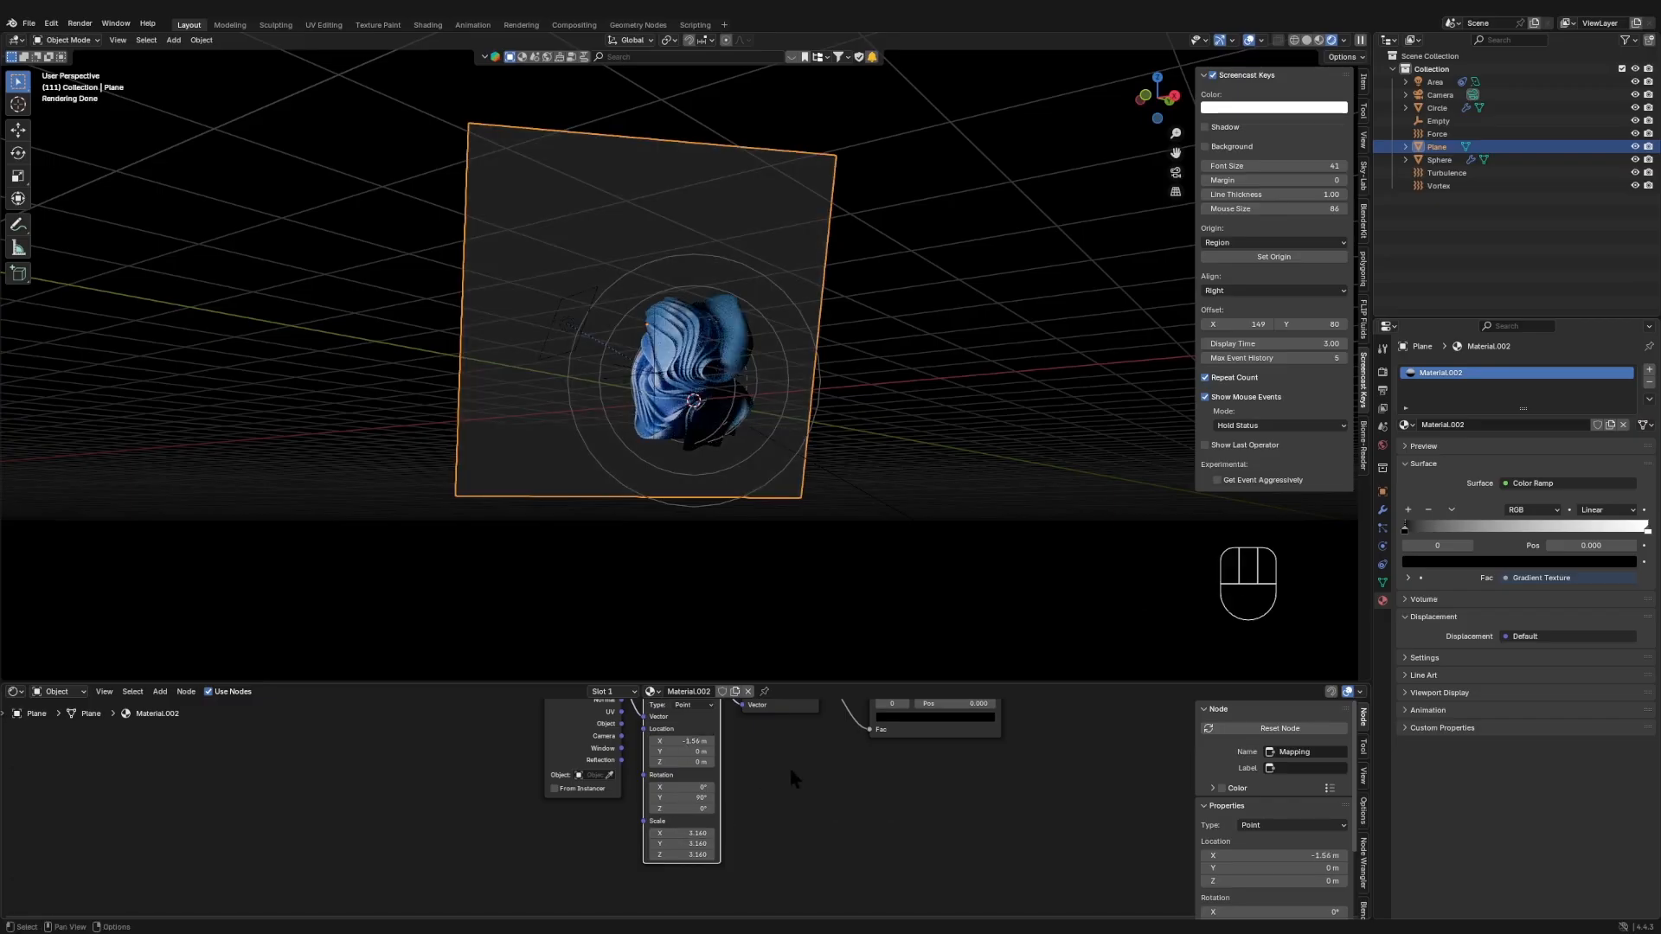
- Try repositioning the Color Ramp's stops to bring out the gradient on the plane
middle_drag(884, 704, 749, 793)
mouse_move(745, 777)
mouse_down()
mouse_move(770, 778)
mouse_move(739, 782)
mouse_up()
drag(859, 783, 917, 789)
- Raise the Mapping node's scale to 12.710 on all axes and set its X location to -6.44 m
scroll(572, 823, up, 2)
middle_drag(529, 879, 618, 788)
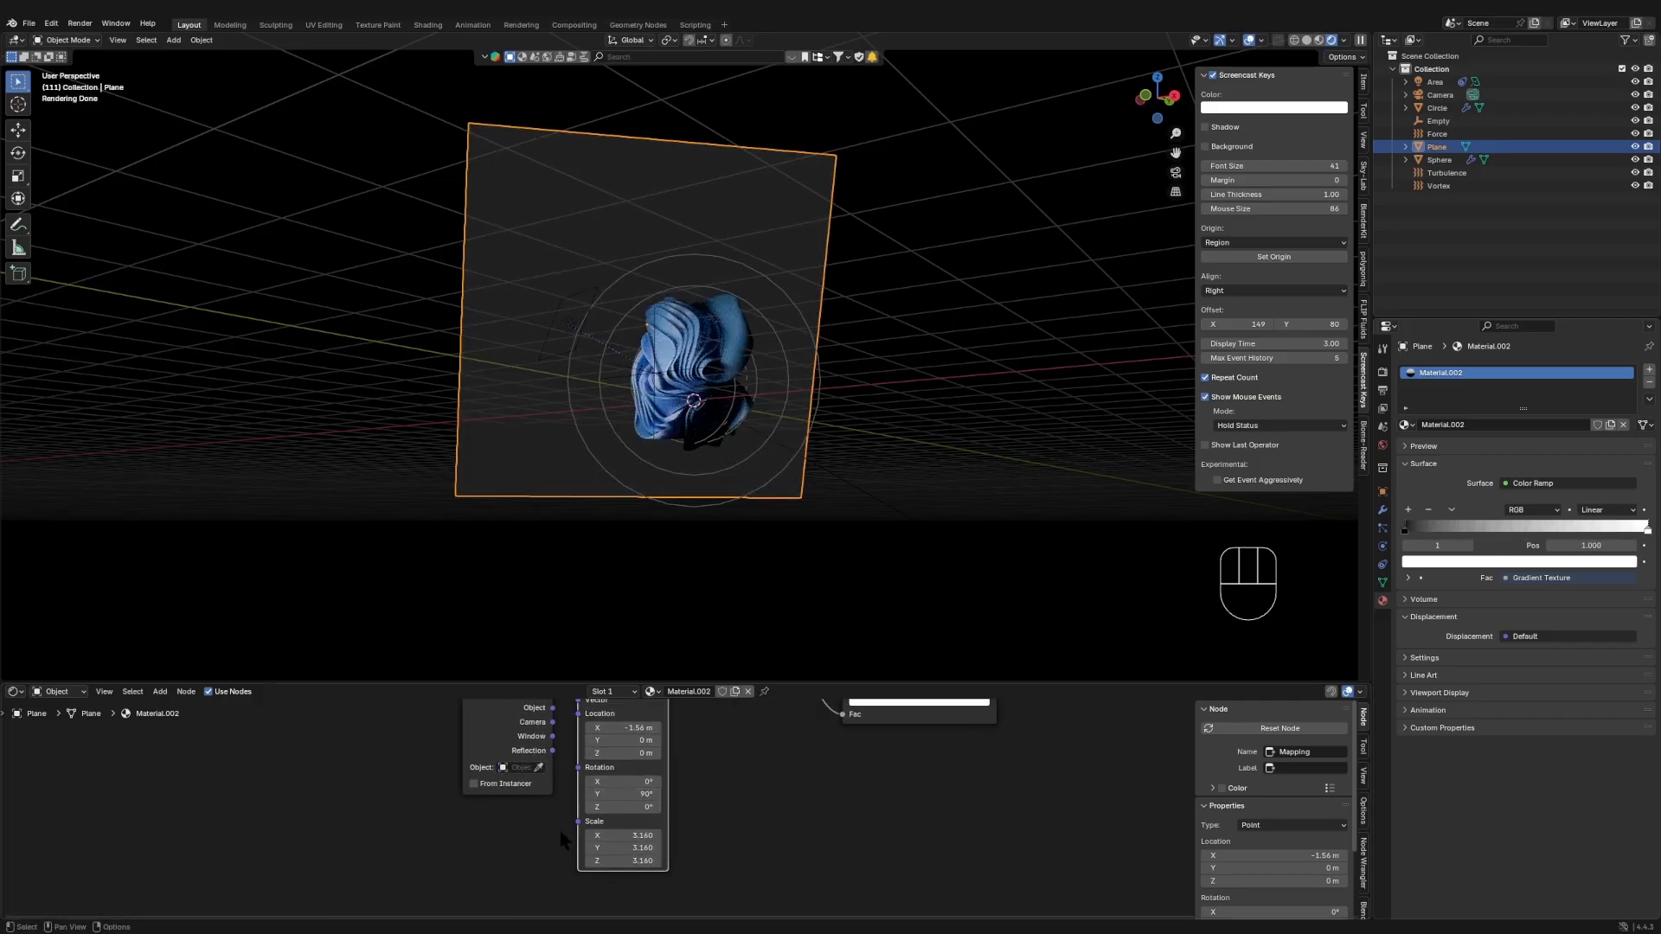
shift+drag(636, 794, 662, 835)
key(ctrl+z)
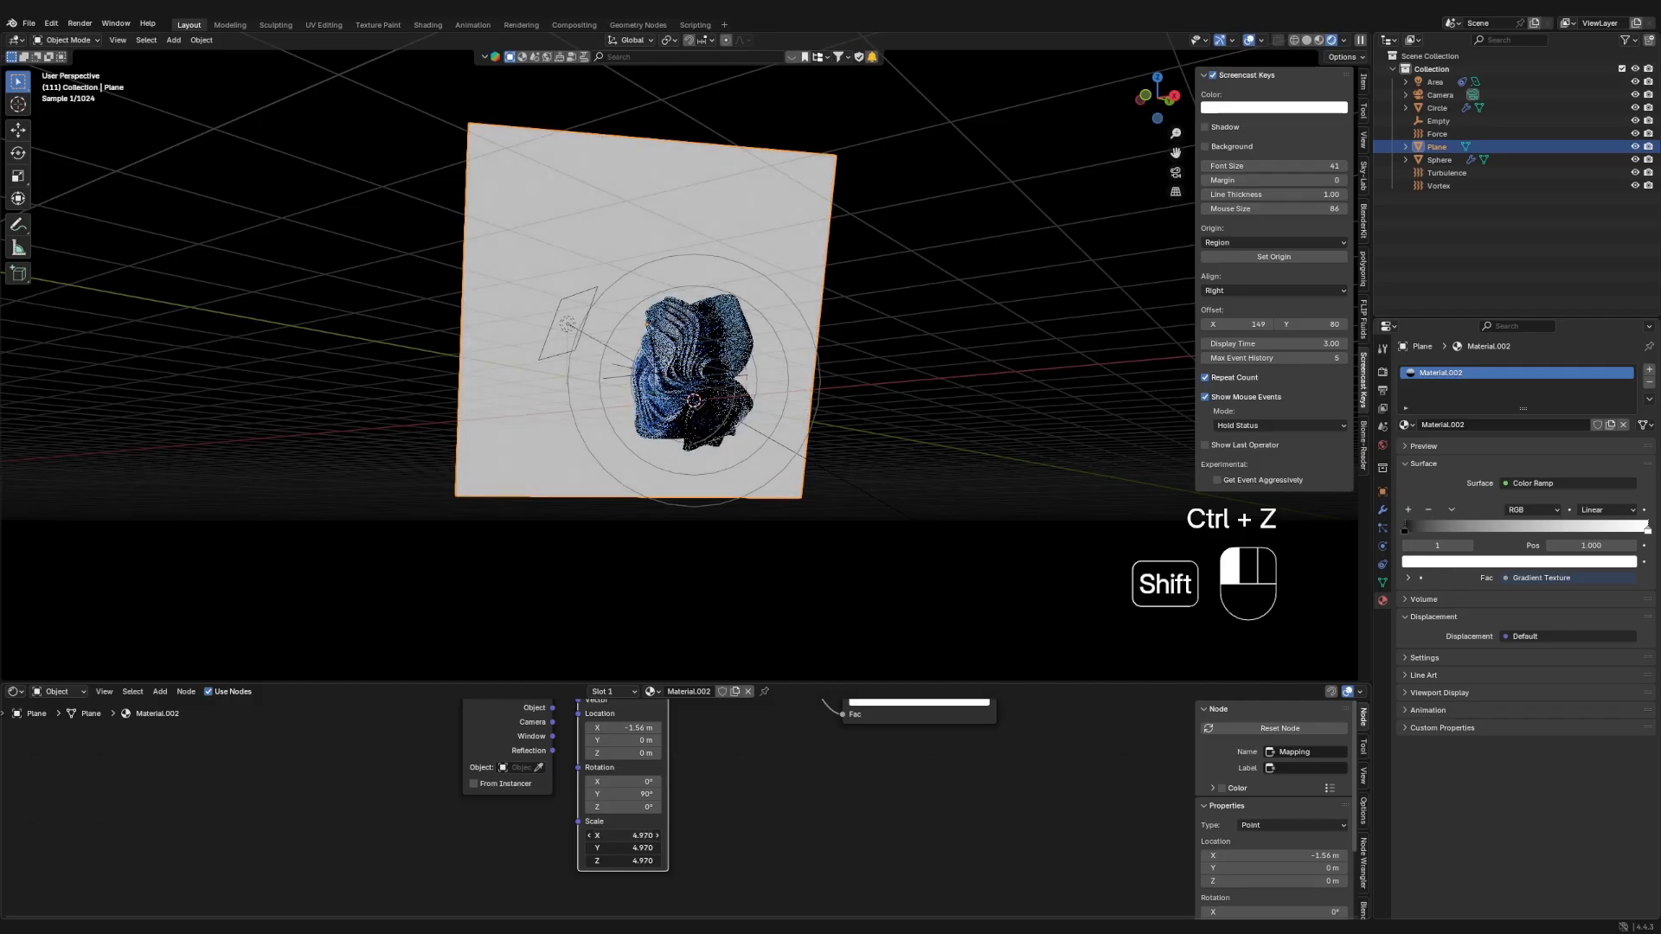
mouse_move(623, 727)
shift+mouse_down()
mouse_move(666, 727)
mouse_move(610, 728)
mouse_move(624, 728)
shift+mouse_up()
- Drive the Mapping node from the Object texture coordinates and set its X location to 1.13 m
middle_drag(525, 709, 407, 798)
click(406, 798)
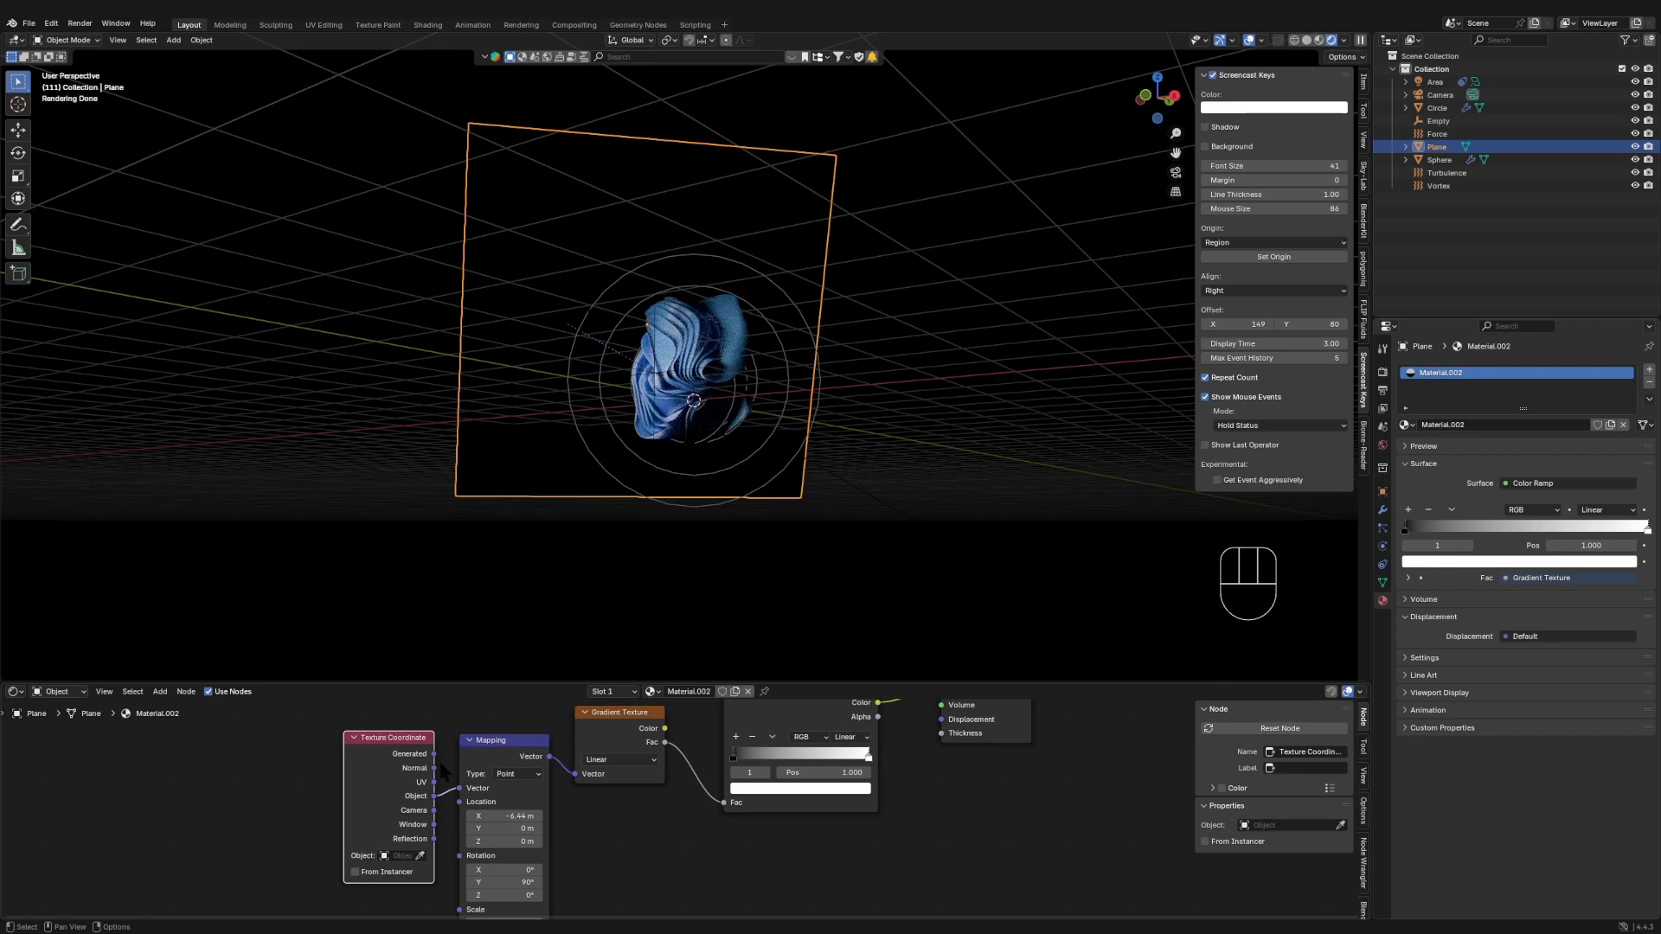
scroll(638, 801, up, 1)
middle_drag(638, 801, 709, 735)
shift+drag(582, 751, 613, 751)
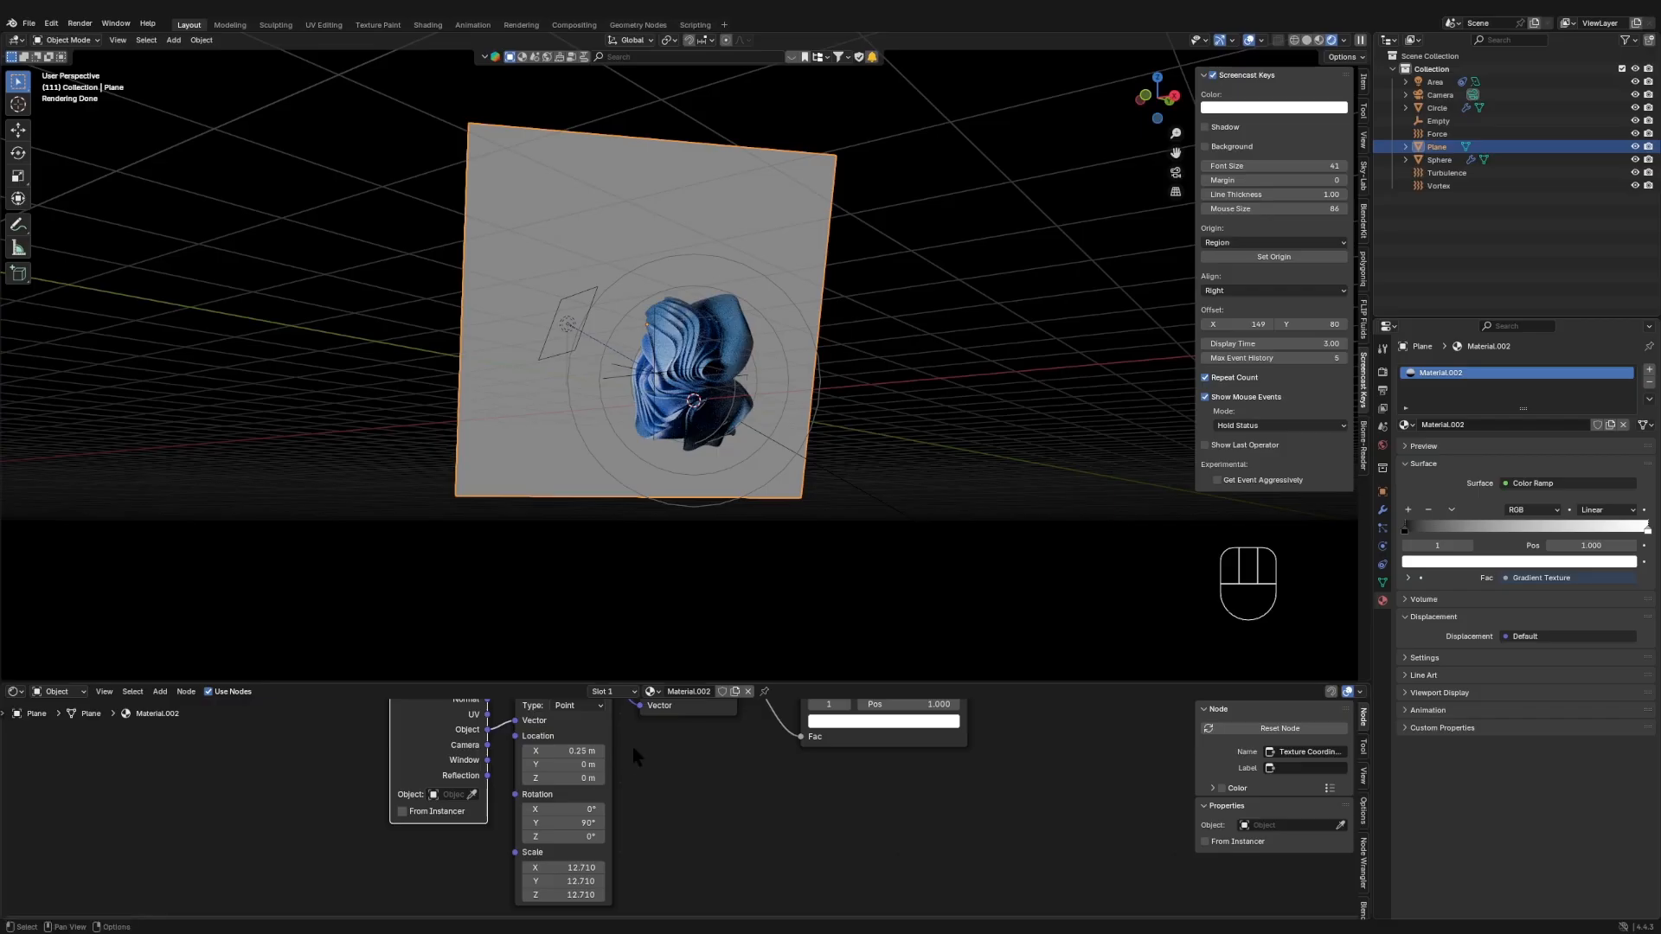
middle_drag(634, 757, 699, 750)
ctrl+drag(630, 743, 809, 770)
key(Return)
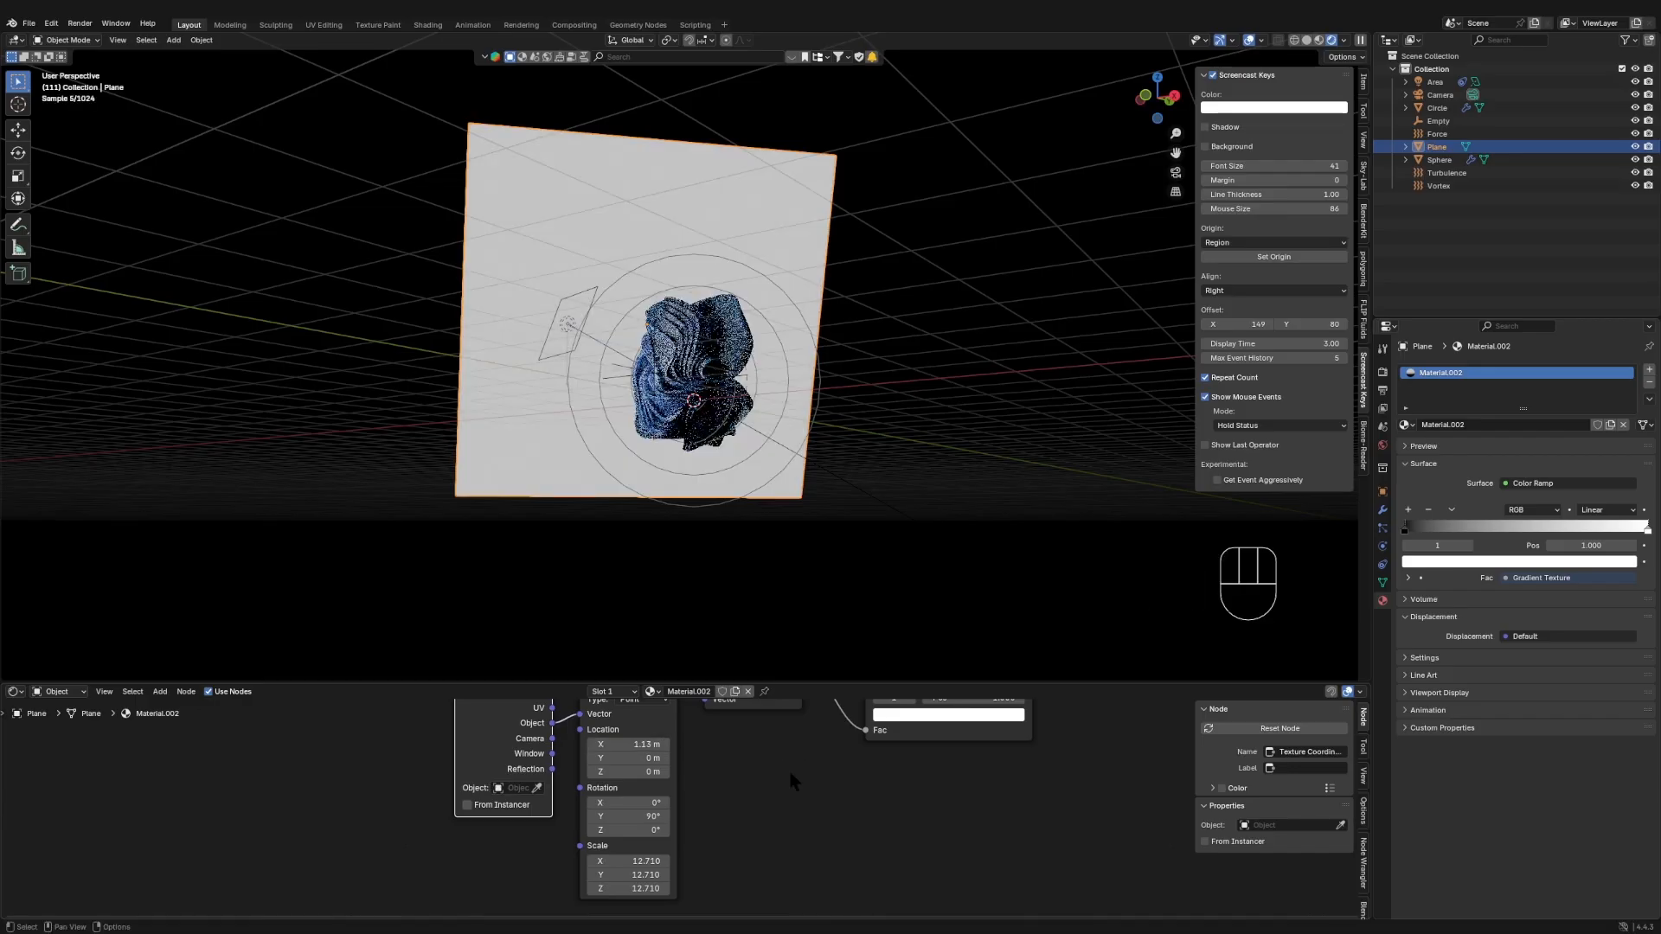
- Set the Mapping node's Y rotation to 180° and undo the trial rotation changes made by dragging
scroll(682, 779, down, 1)
click(658, 815)
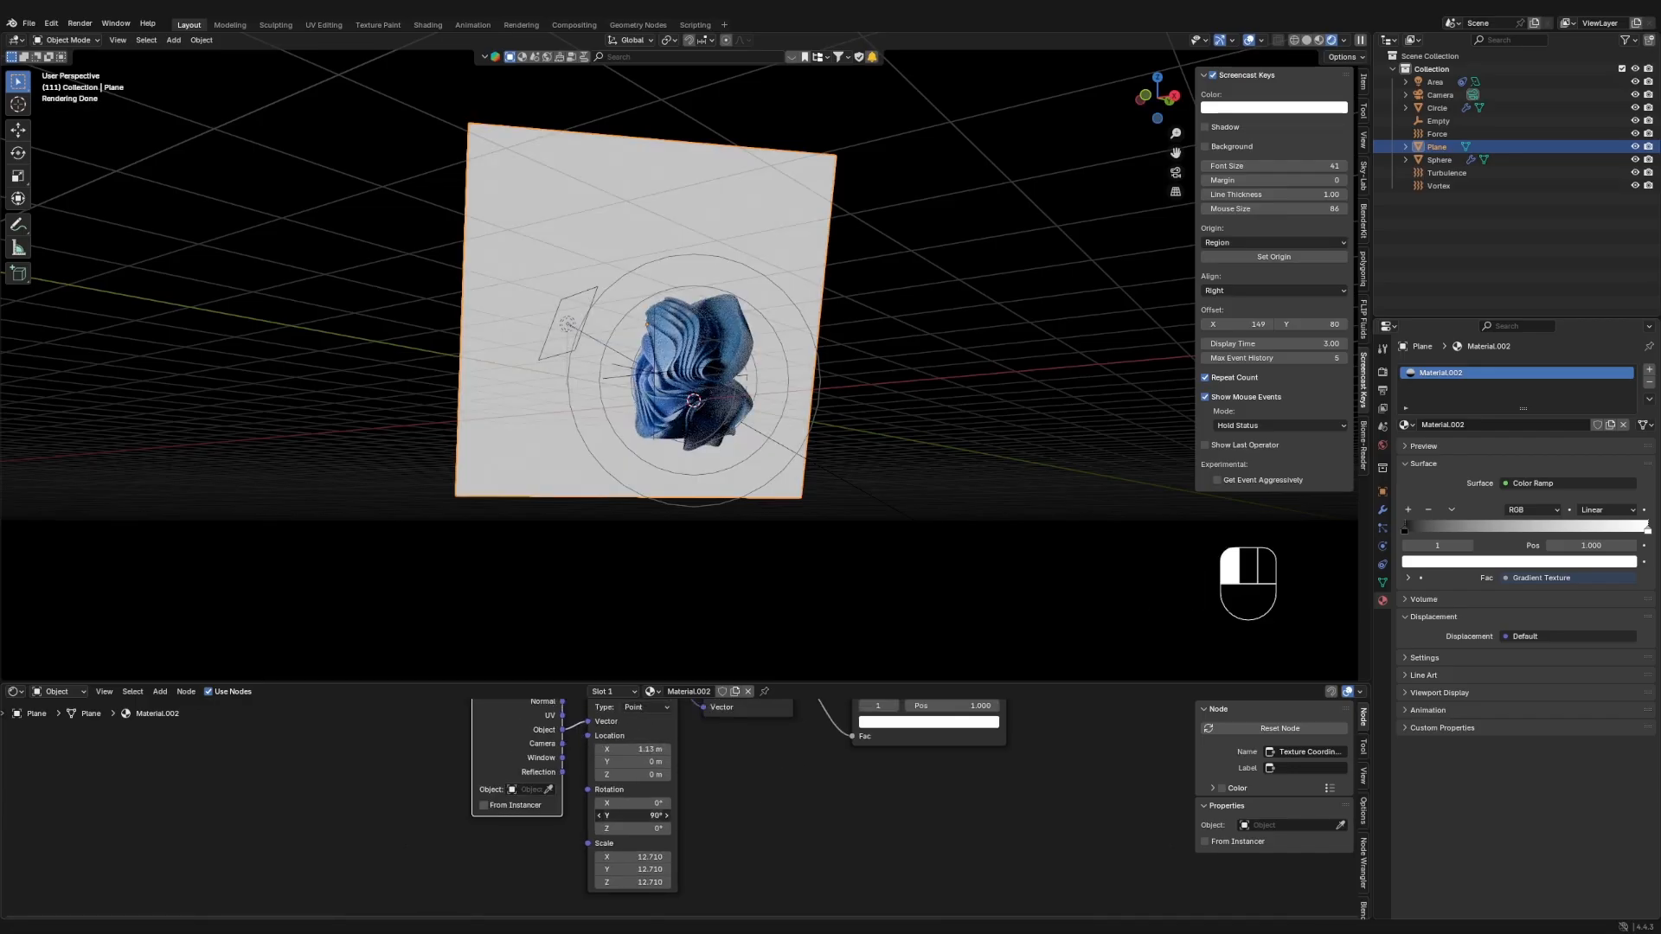
key(Return)
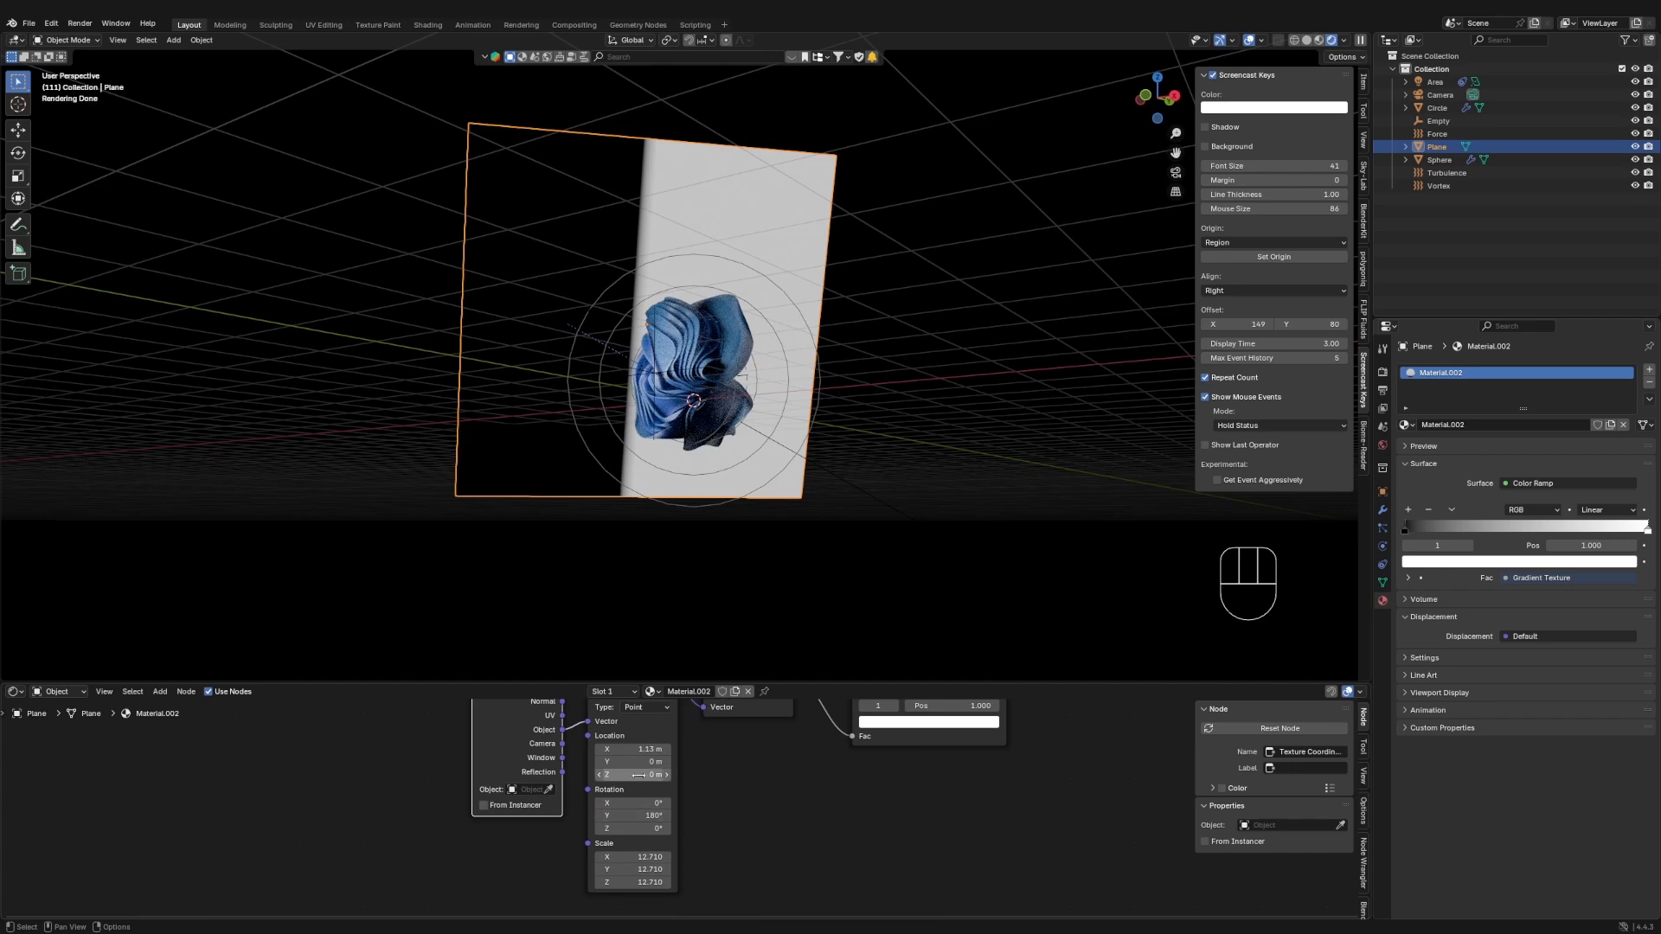
drag(658, 815, 689, 828)
key(ctrl+z)
key(ctrl+z)
- Set the Mapping node's Z rotation to -90° so the gradient runs vertically with white above black
click(644, 828)
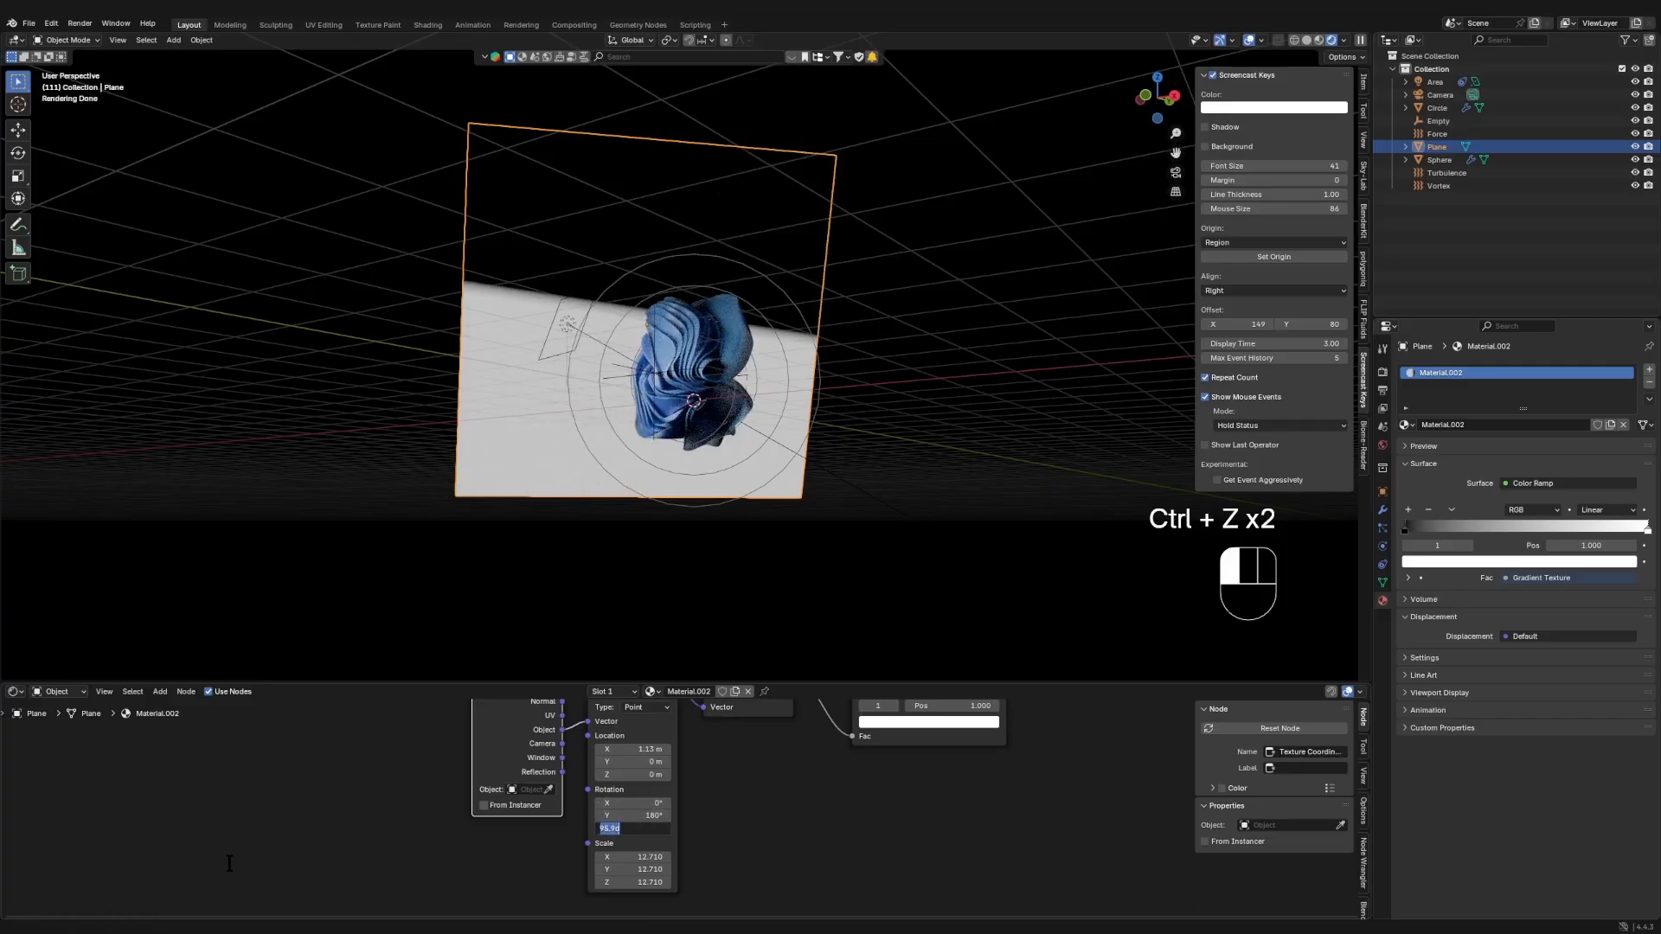
text(90)
key(Return)
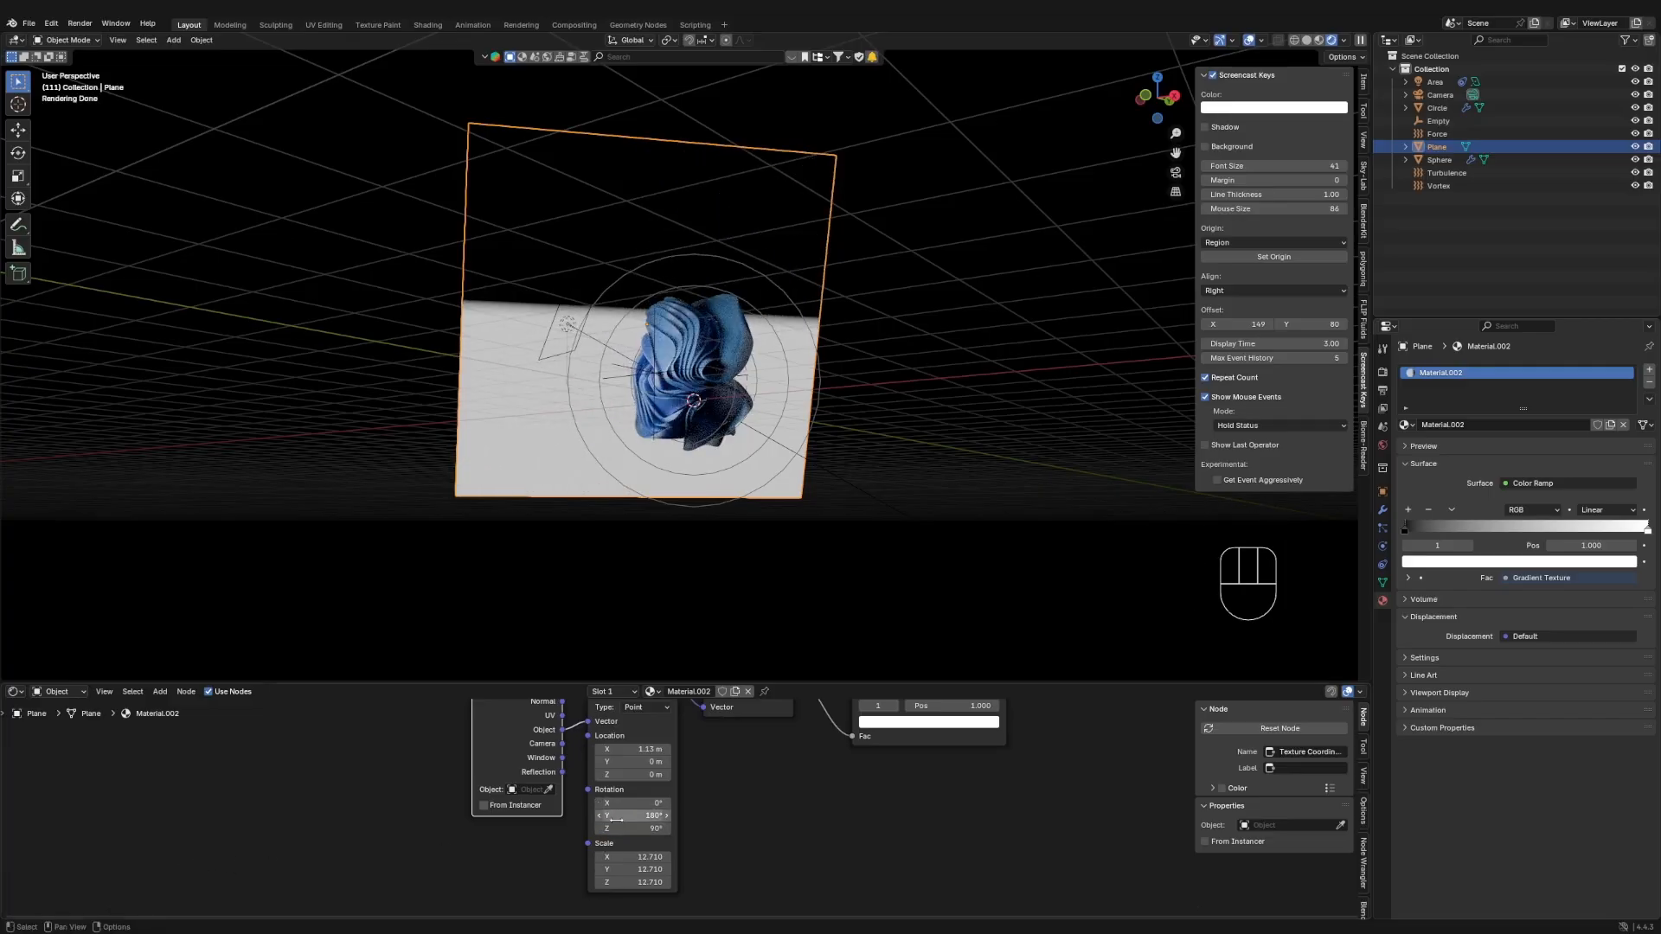
click(597, 828)
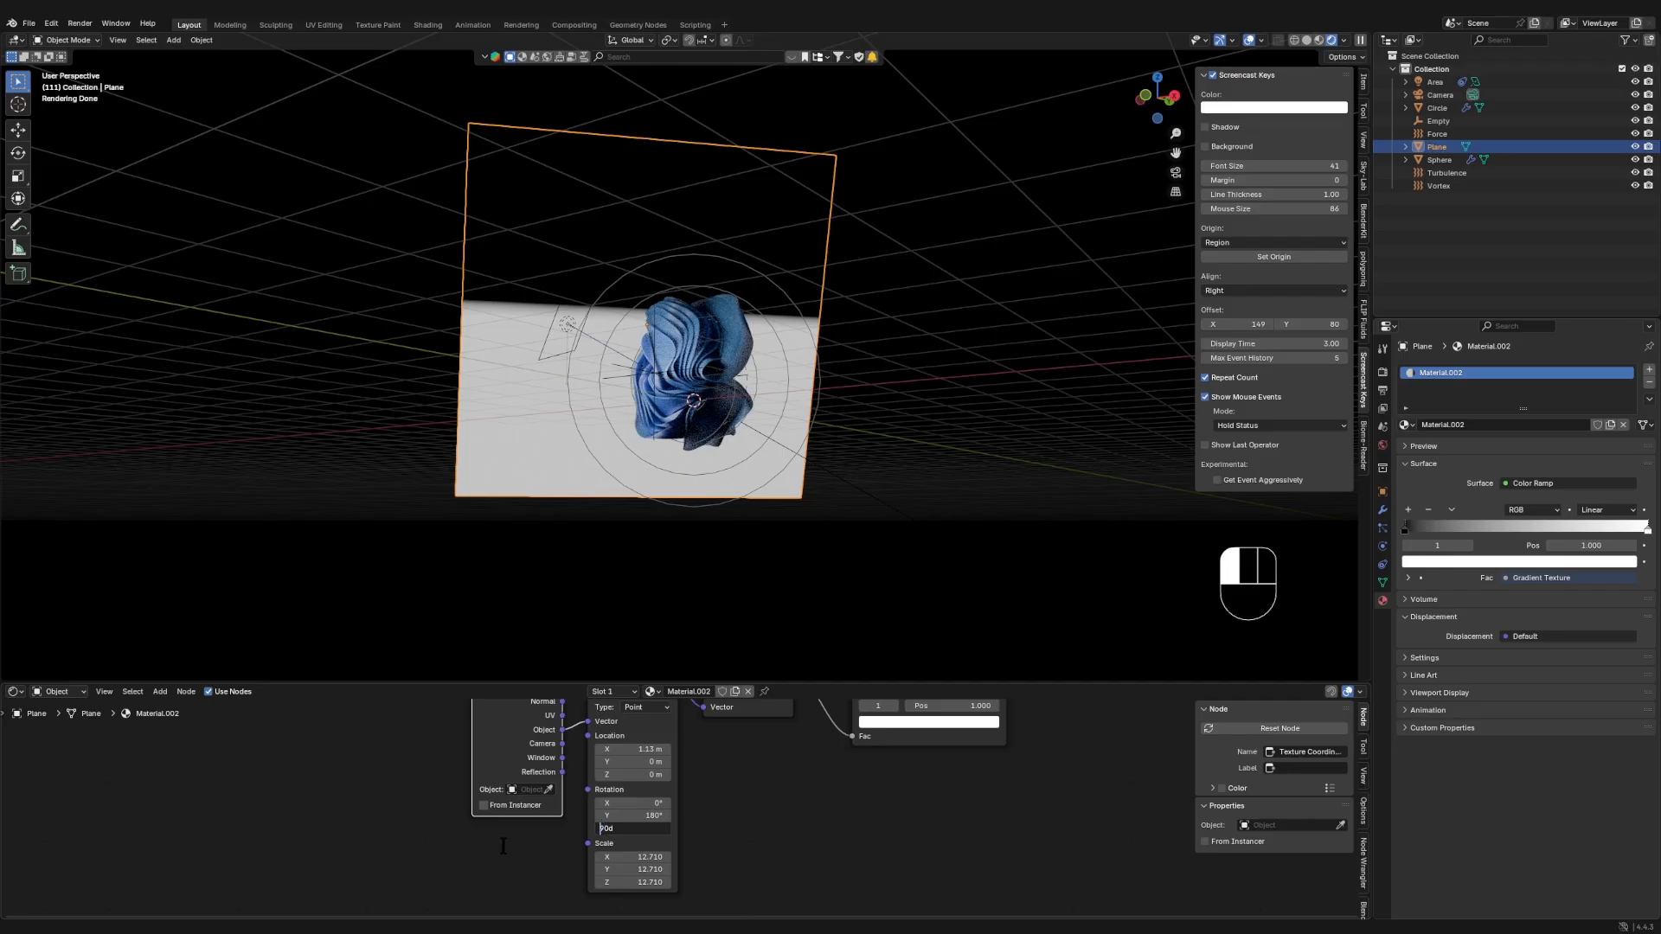
text(-)
key(Return)
- Set the Mapping node's scale to 2 on all three axes
click(640, 856)
click(746, 866)
drag(614, 845, 616, 881)
middle_drag(673, 907, 693, 820)
click(655, 806)
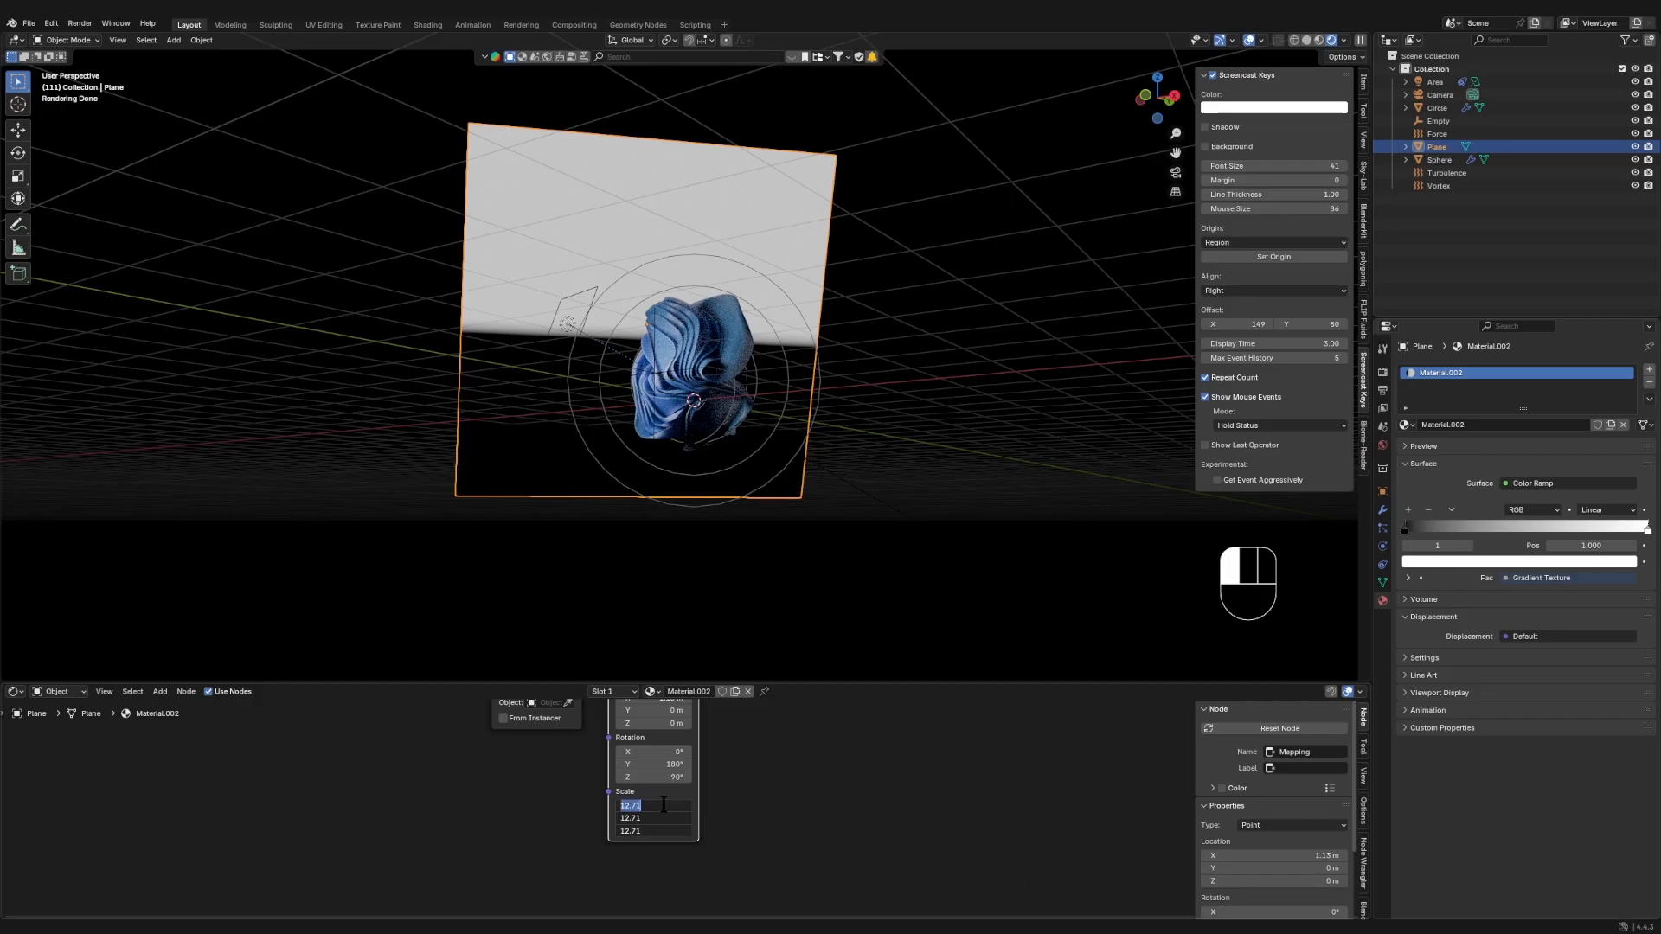
text(2)
key(Return)
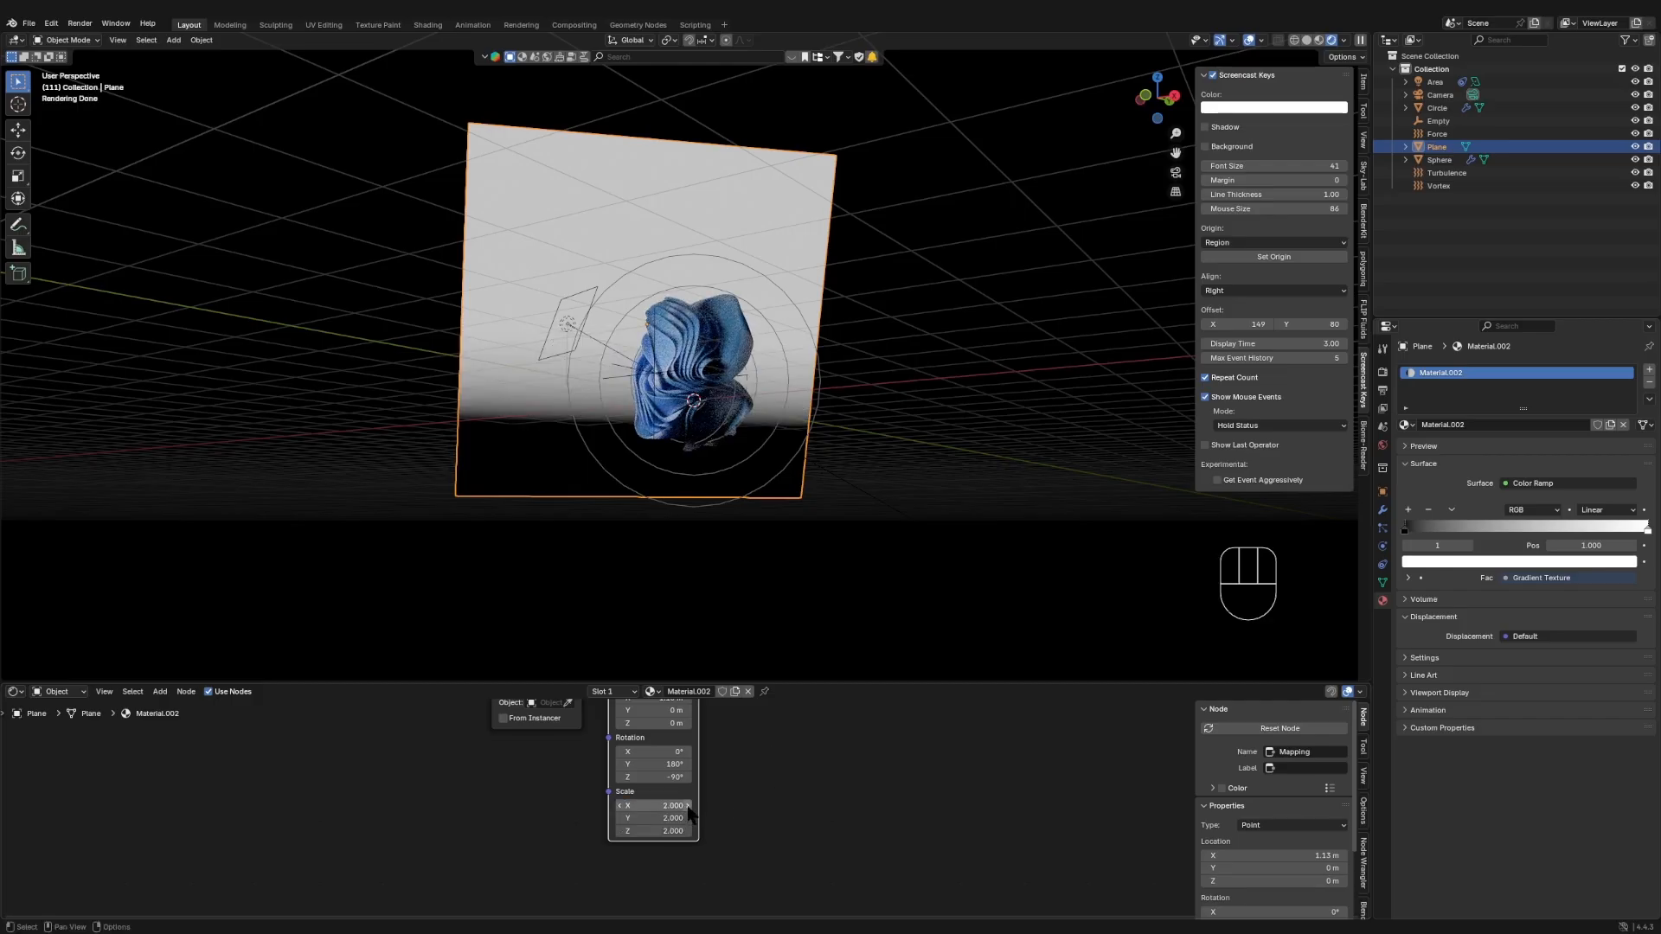
- Lower the Mapping node's scale to 0.280 on all axes and set its X location to about 0.19 m, judging the gradient through the camera
middle_drag(696, 776, 655, 825)
mouse_move(636, 857)
mouse_down()
mouse_move(562, 856)
mouse_move(606, 854)
mouse_up()
mouse_move(615, 746)
shift+mouse_down()
mouse_move(657, 745)
mouse_move(610, 745)
shift+mouse_up()
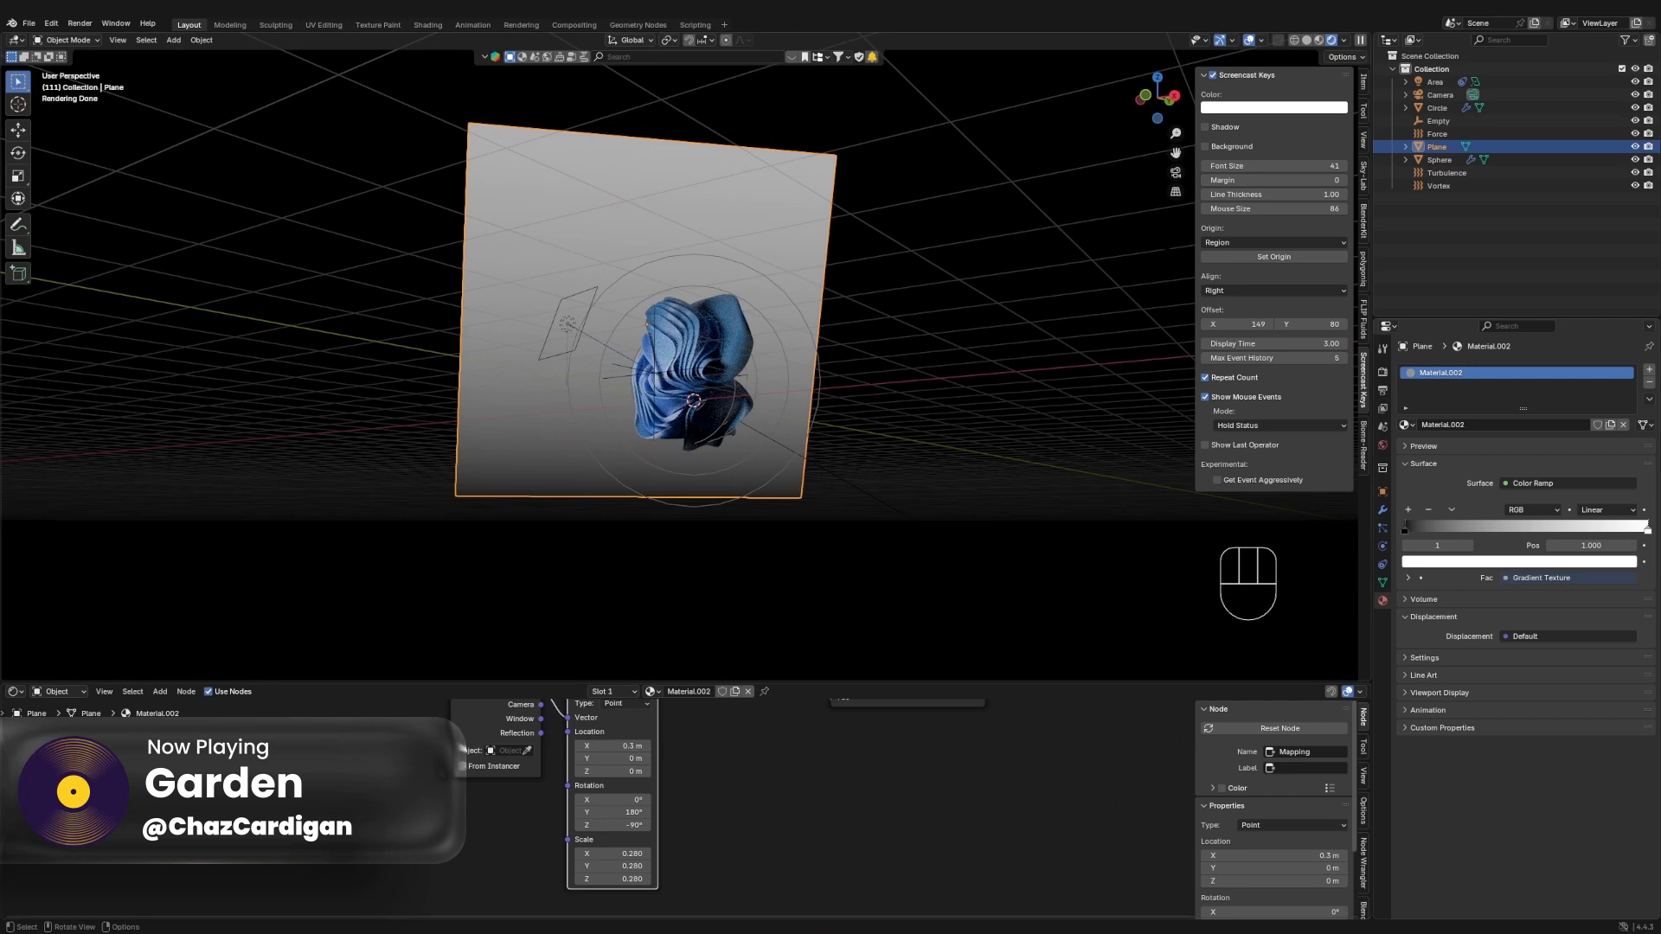
key(KP_0)
shift+drag(623, 746, 571, 746)
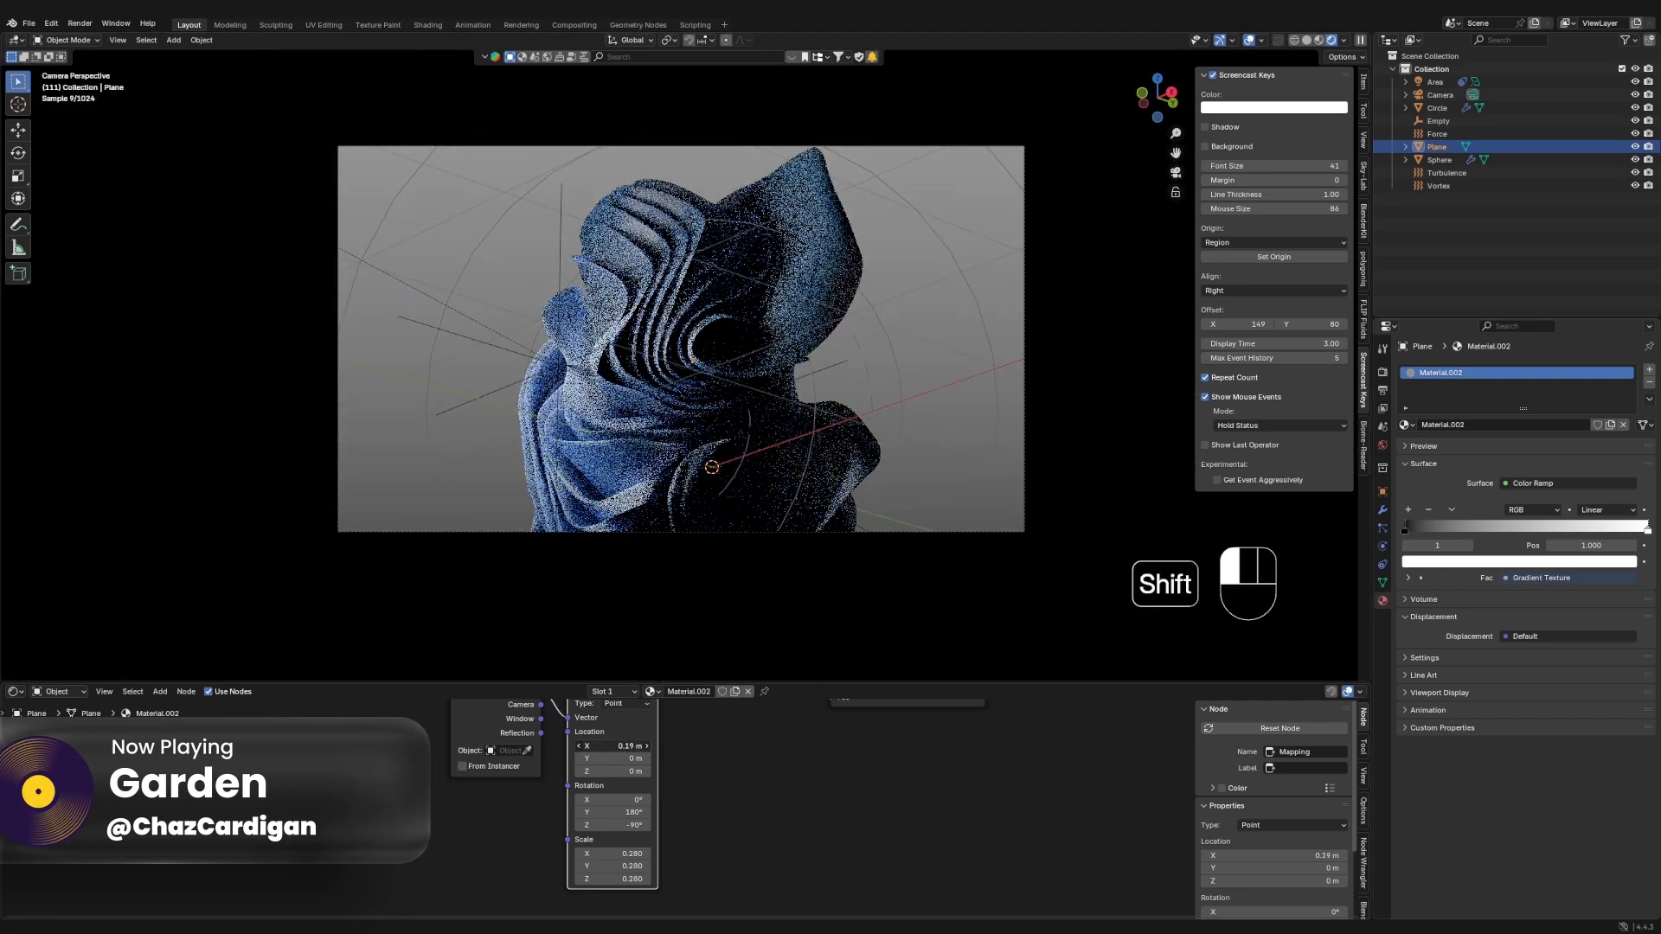
- Move the Color Ramp's white stop close to the black one, to position 0.114
middle_drag(941, 759, 791, 887)
middle_drag(816, 781, 768, 827)
scroll(768, 827, up, 3)
drag(772, 830, 613, 820)
- Lower the Mapping node's X location to 0.09 m to shift the backdrop gradient
scroll(666, 820, down, 5)
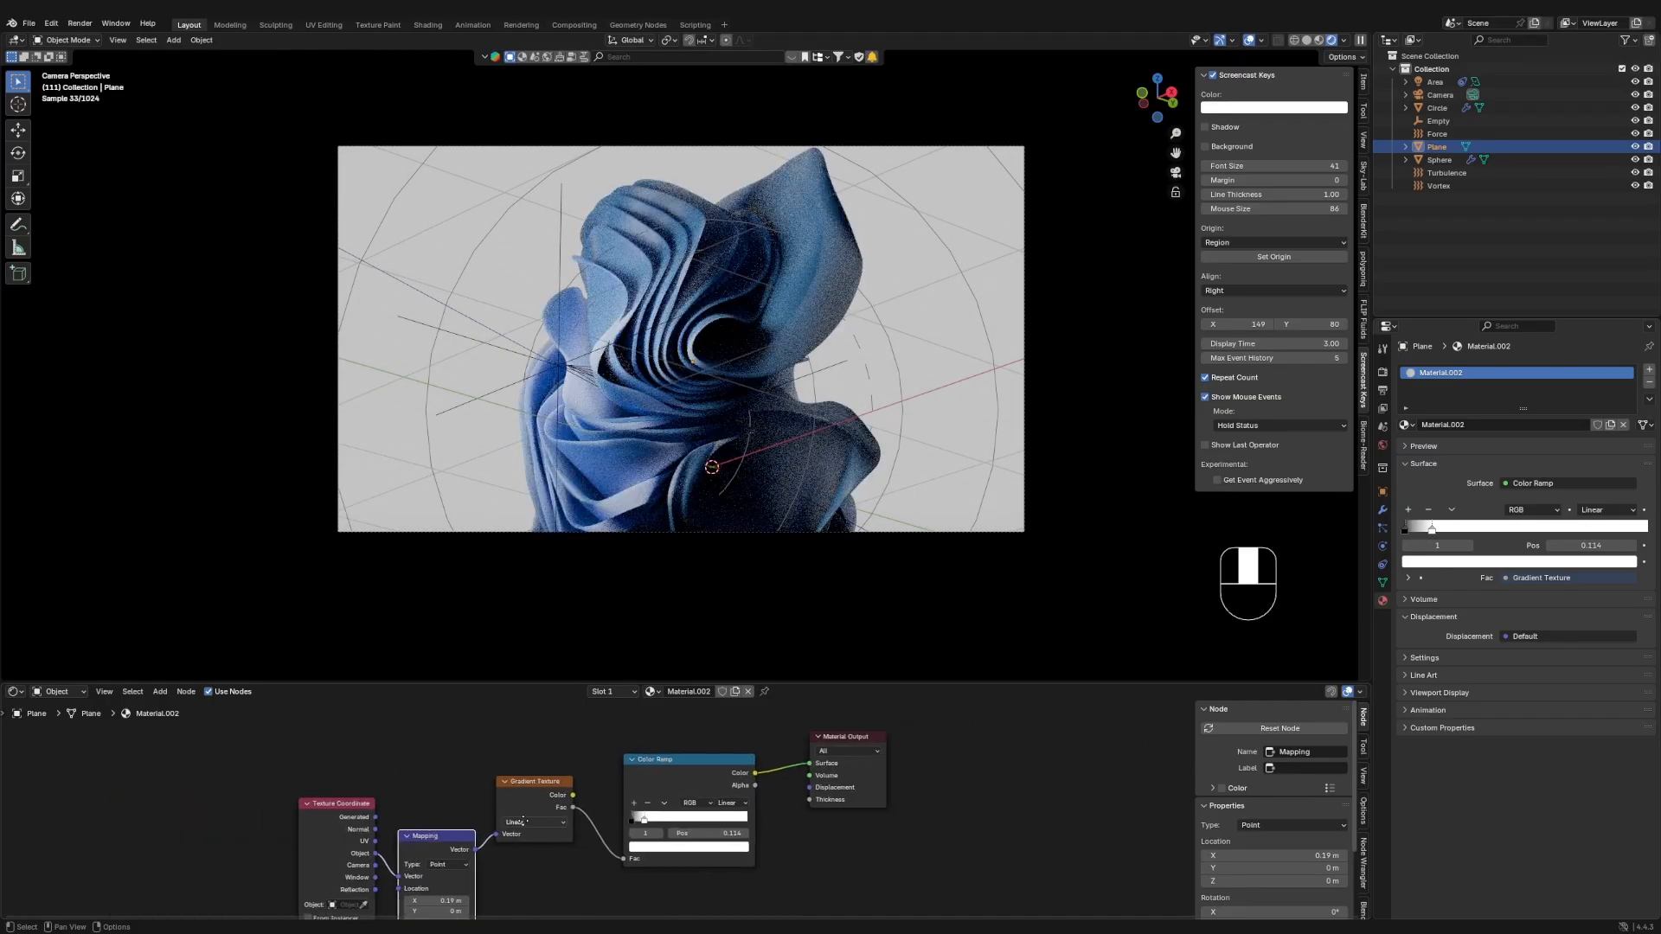
middle_drag(531, 900, 634, 790)
scroll(634, 790, up, 1)
scroll(634, 790, up, 2)
shift+drag(506, 738, 463, 738)
- Recolor the Color Ramp's black stop at position 0 to a medium-dark teal
middle_drag(744, 732, 633, 881)
click(681, 767)
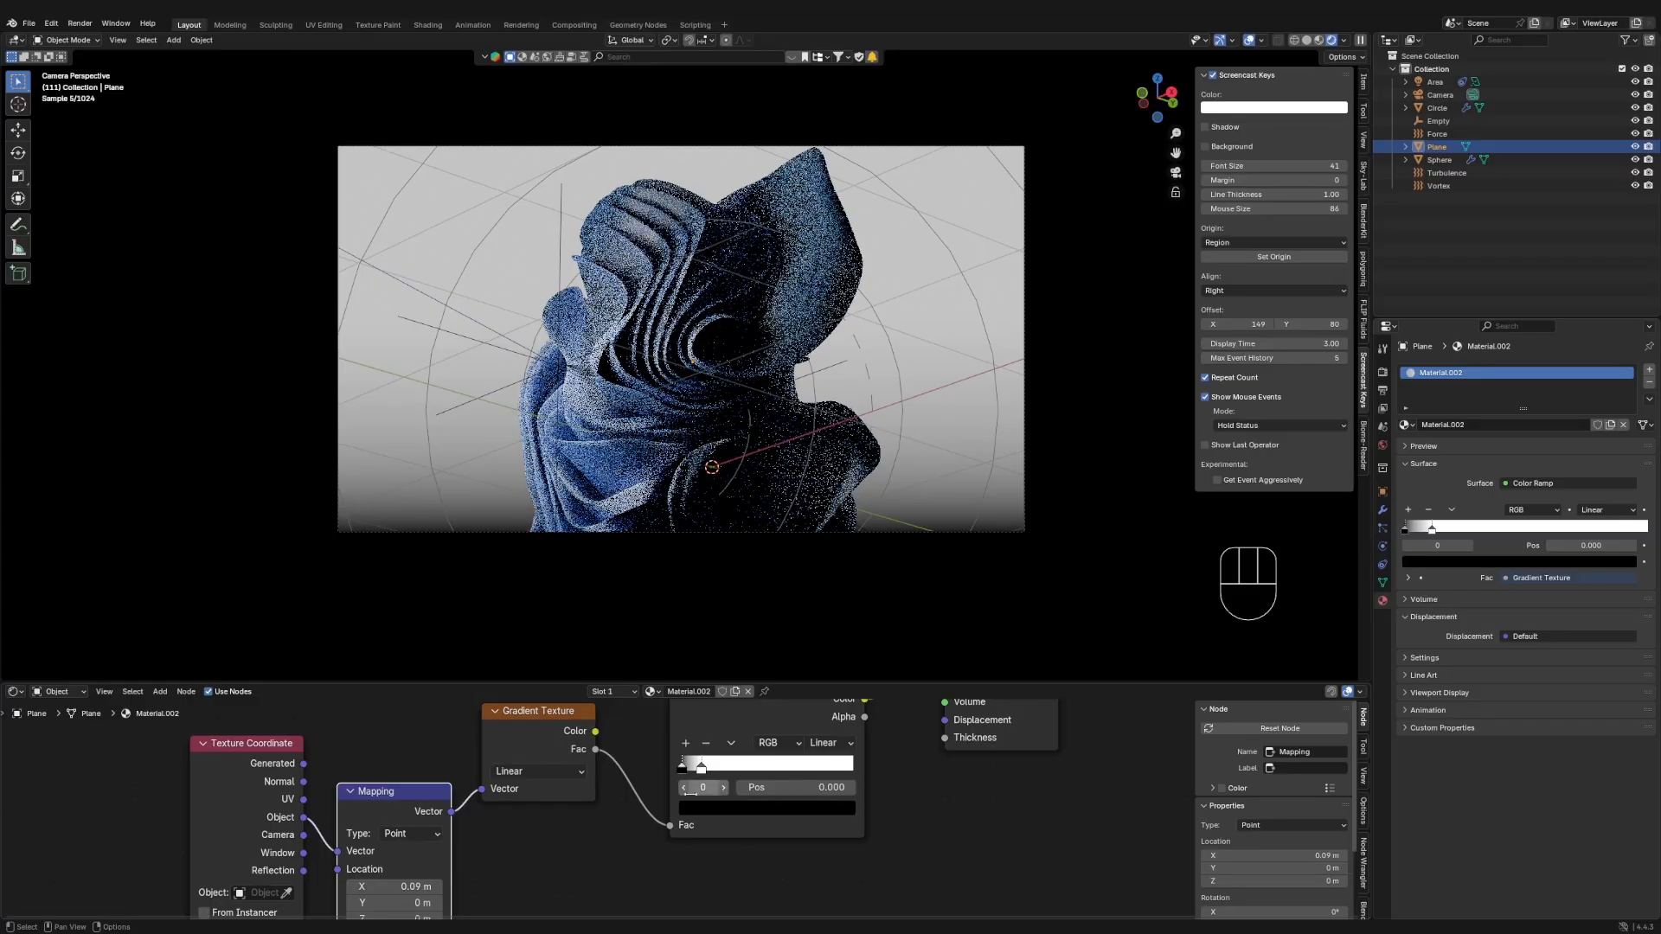
click(718, 807)
drag(827, 620, 827, 543)
drag(763, 621, 827, 589)
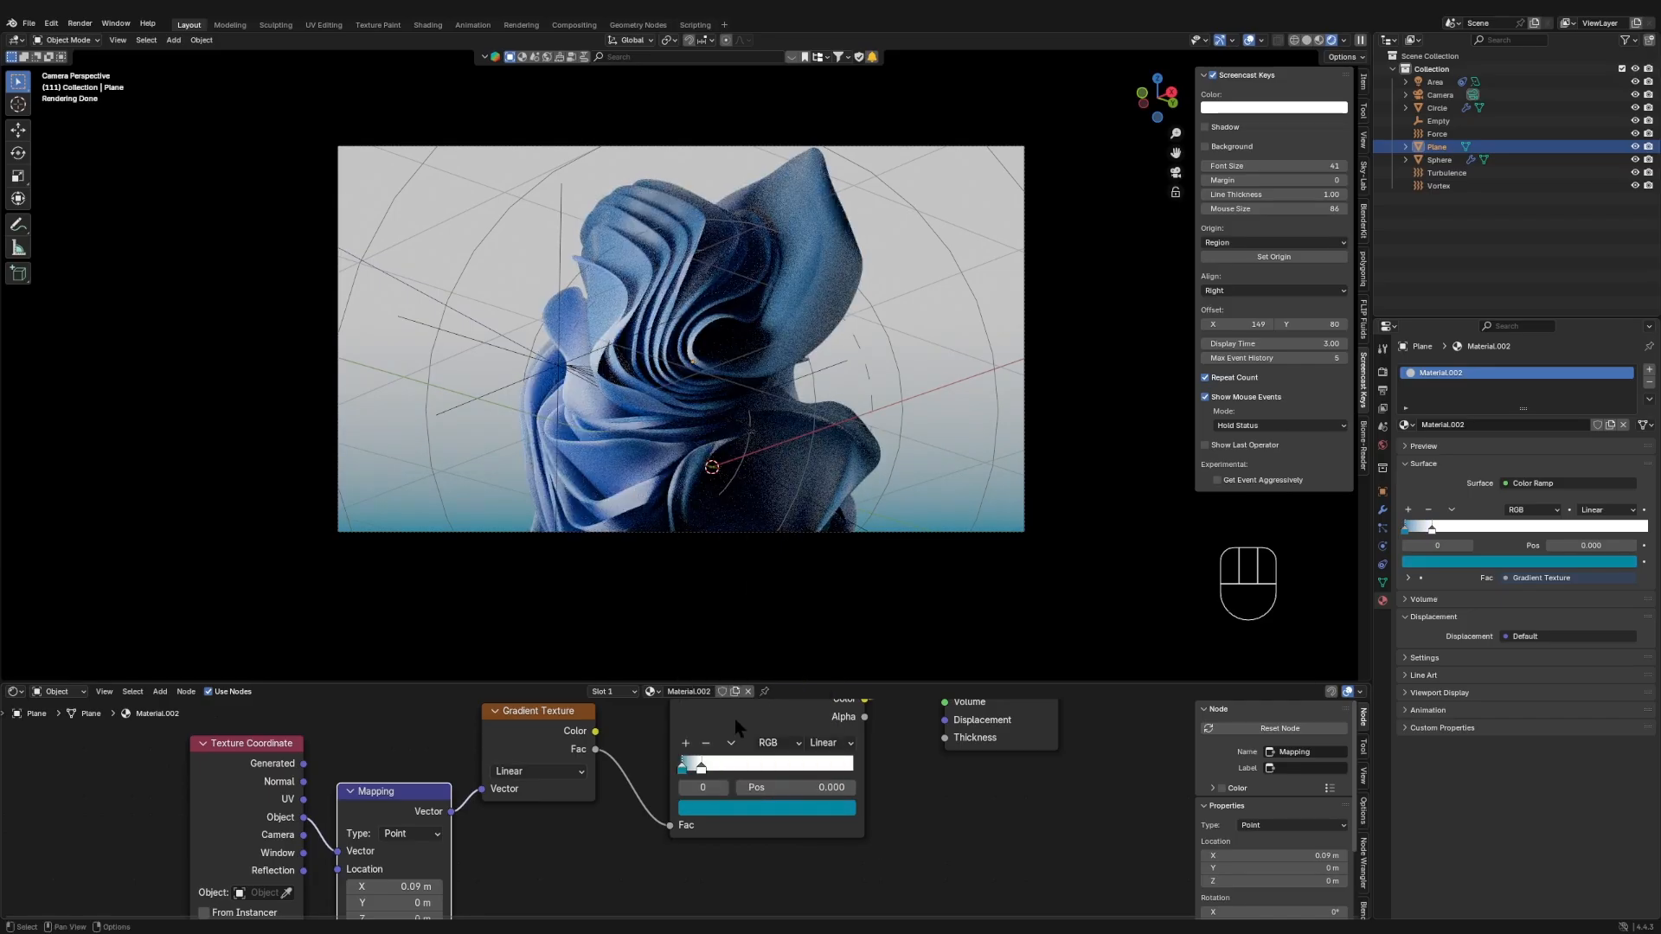
- Recolor the Color Ramp's white stop to pale blue, hue 0.592, saturation 0.408 and value 1.000 (#CAE4FFFF)
click(713, 810)
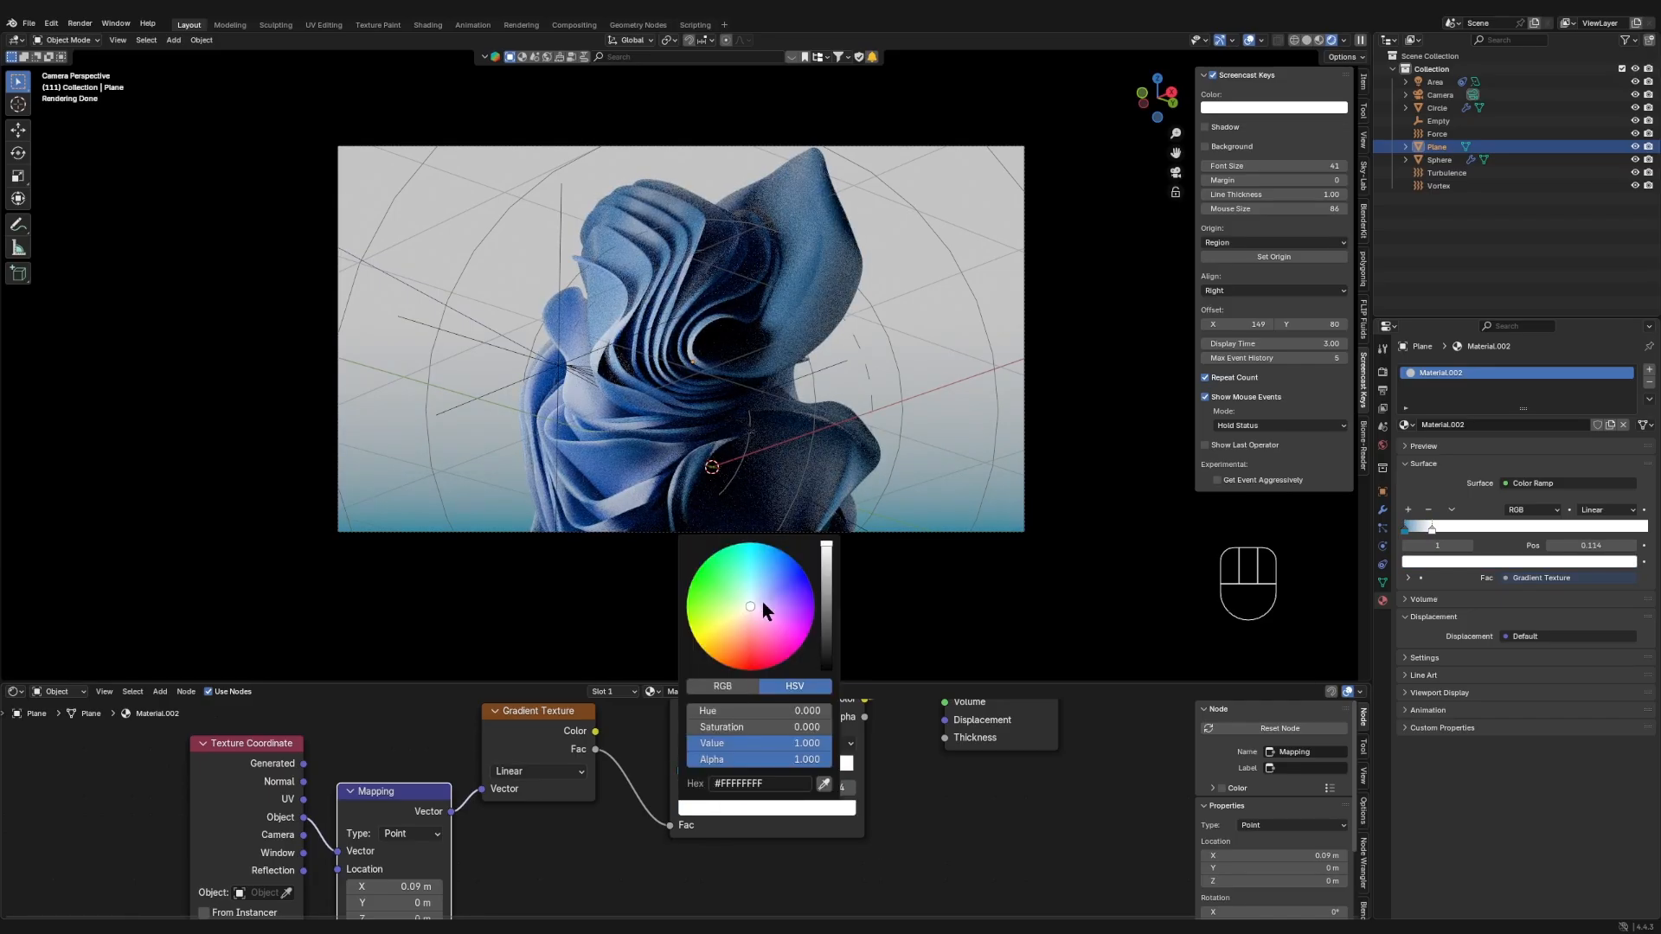
click(827, 563)
drag(750, 615, 828, 545)
drag(759, 588, 757, 595)
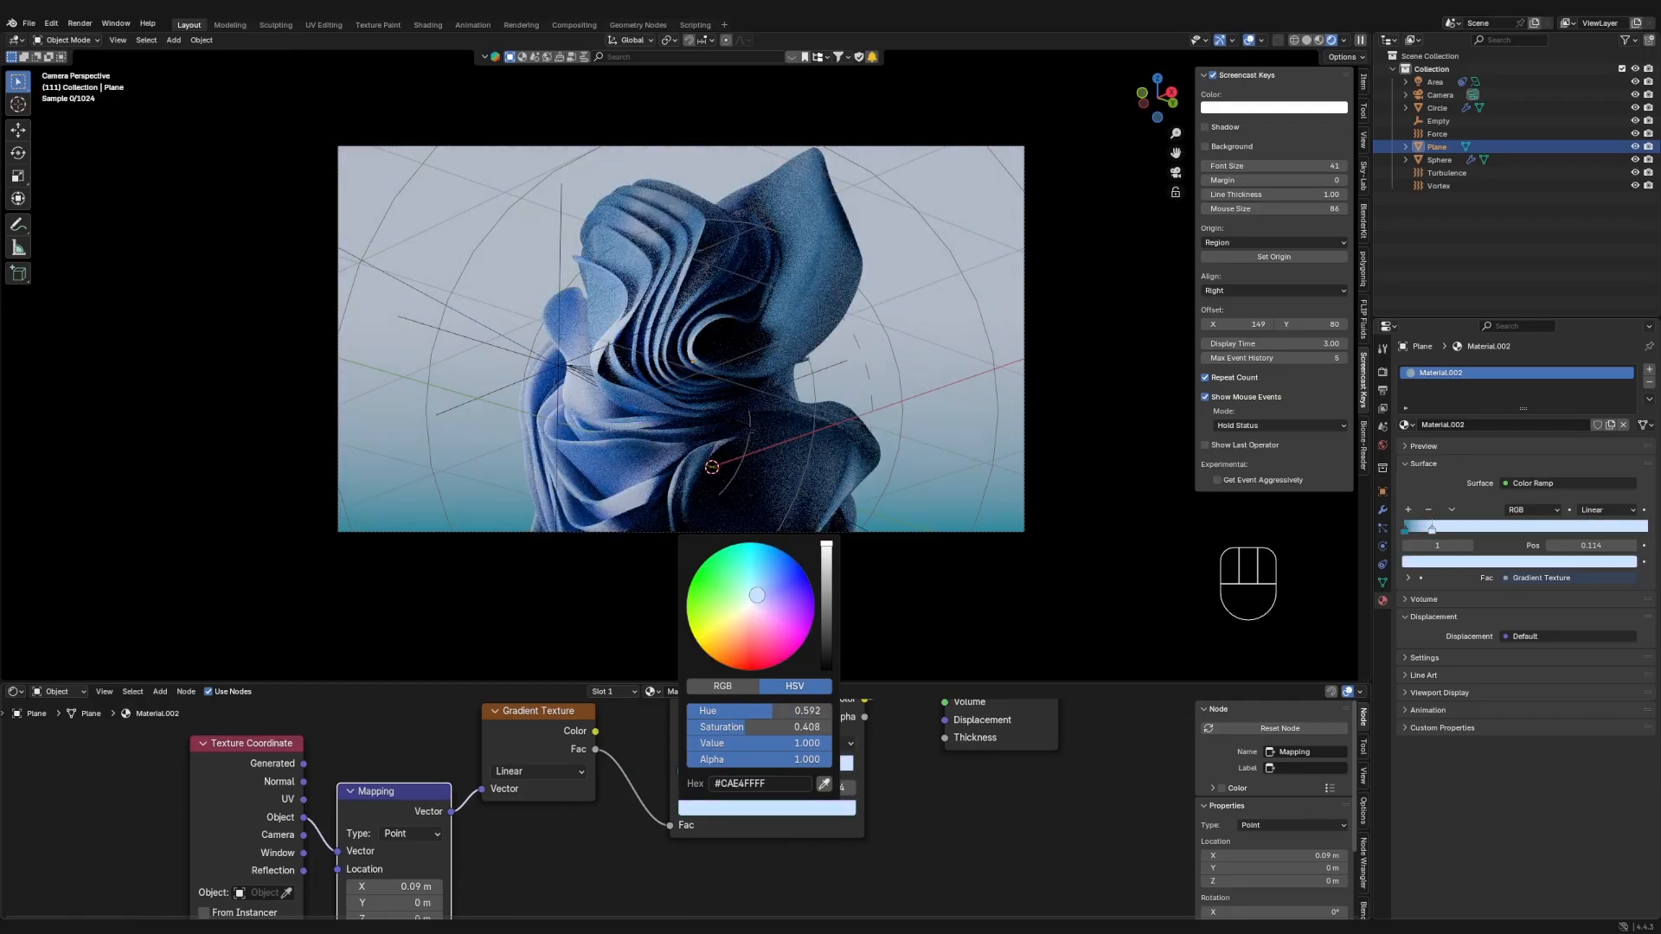
- Move the pale blue Color Ramp stop to position 0.068 and check the backdrop through the camera
scroll(667, 831, up, 3)
drag(710, 737, 701, 738)
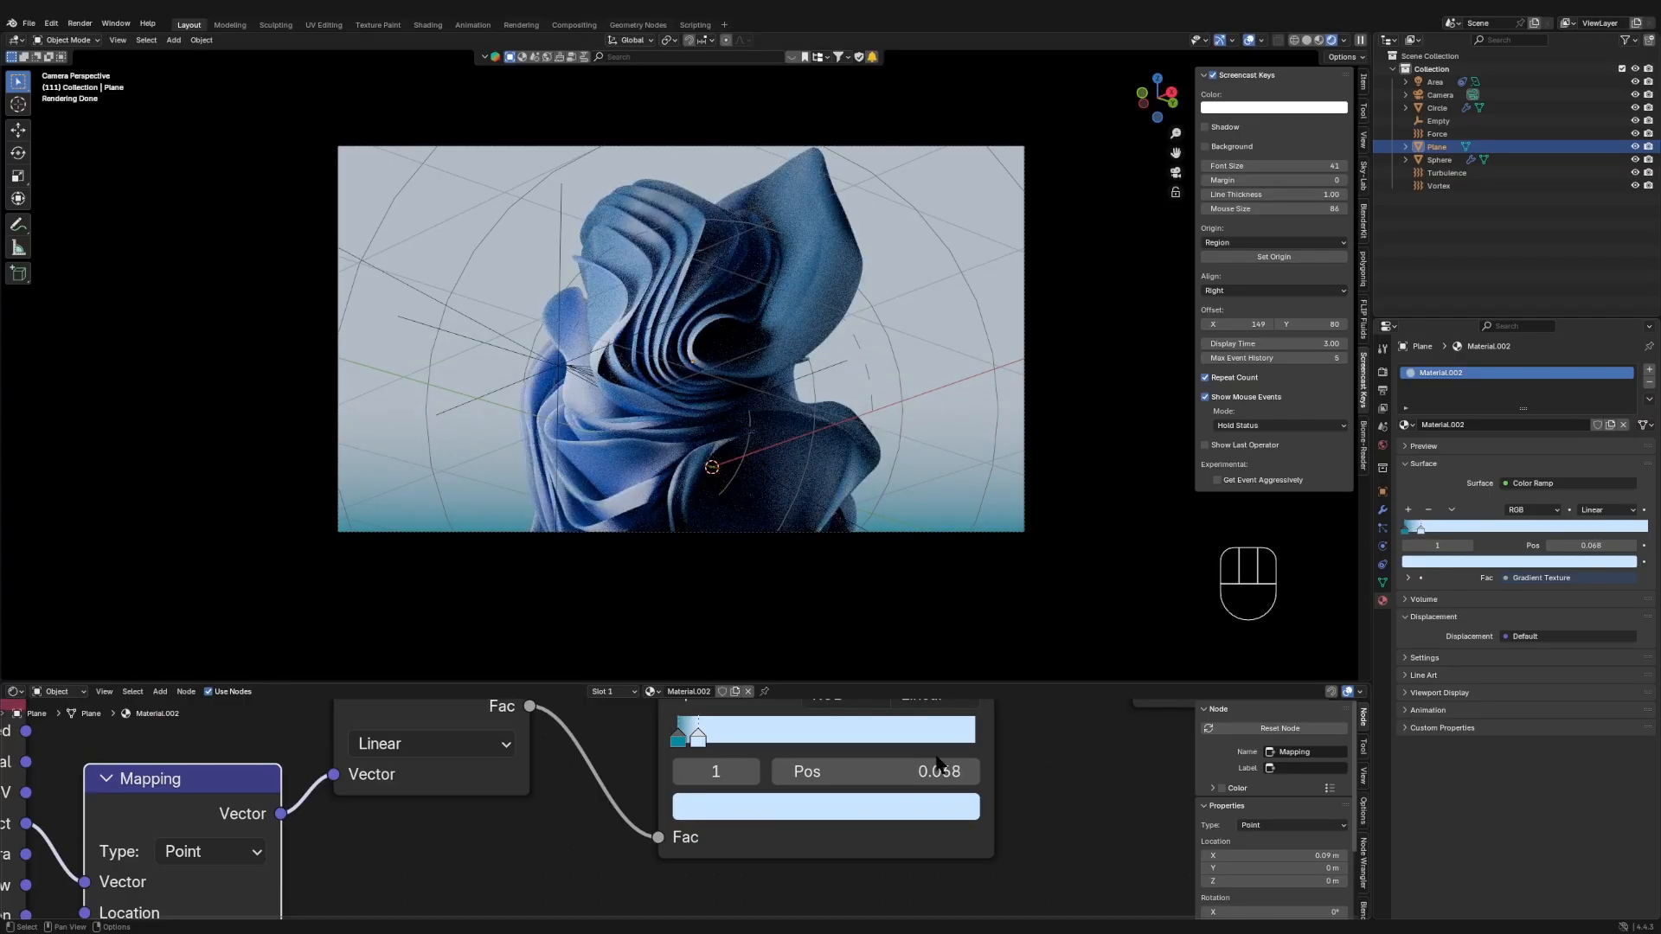
scroll(937, 764, down, 1)
scroll(683, 346, down, 3)
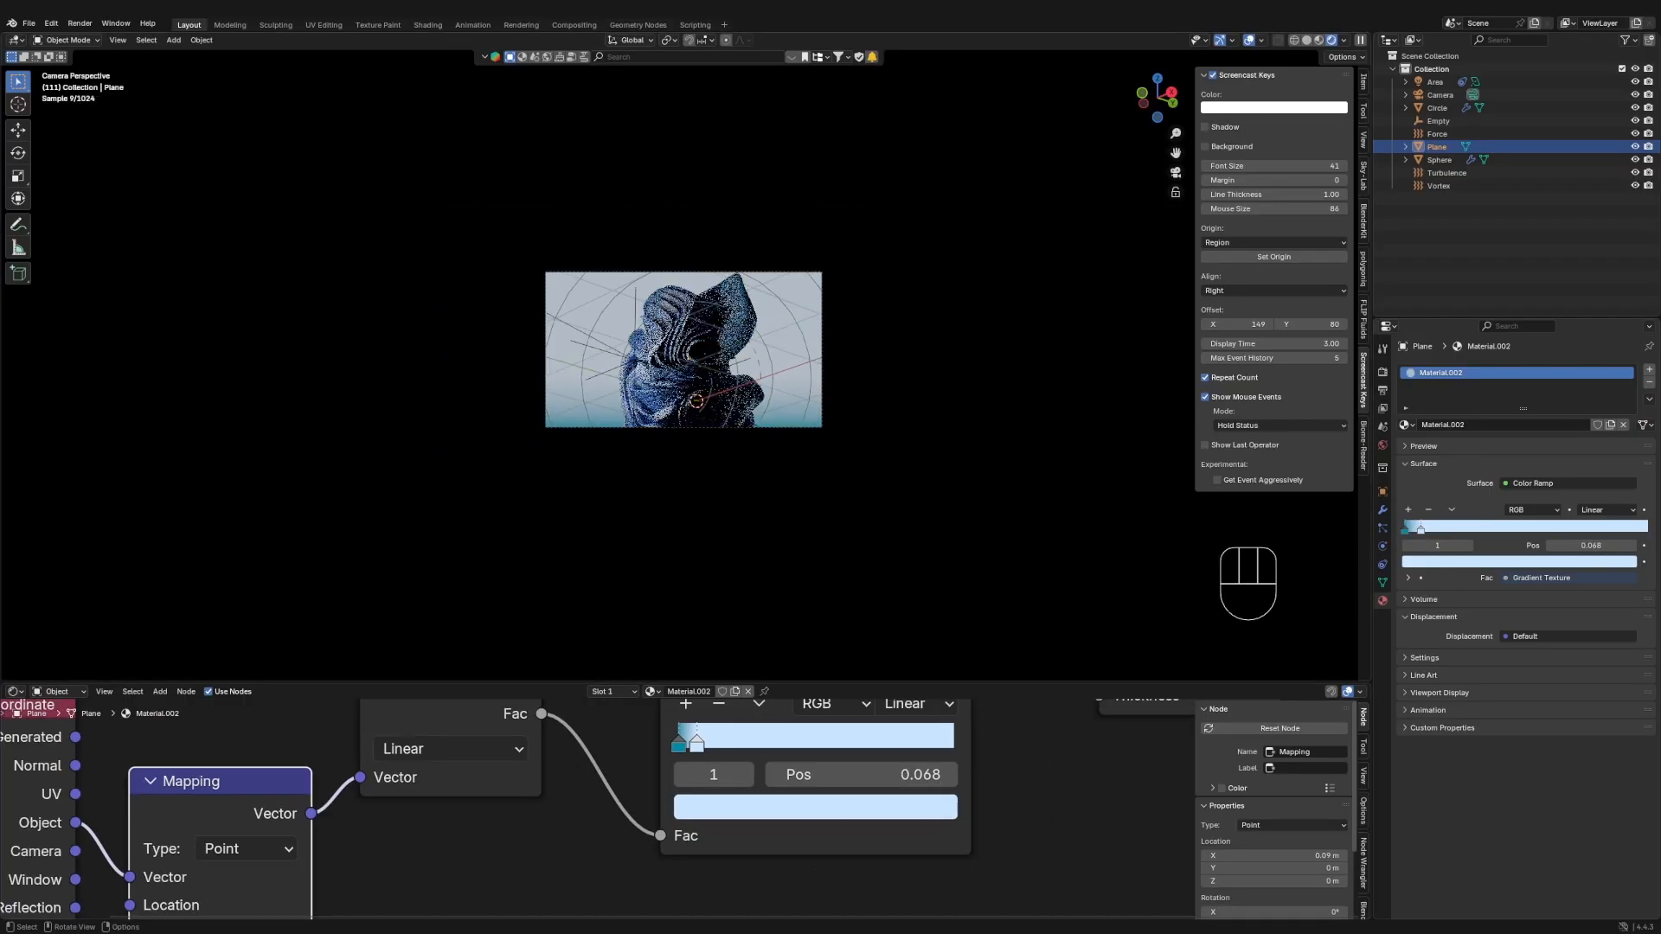
scroll(893, 489, up, 5)
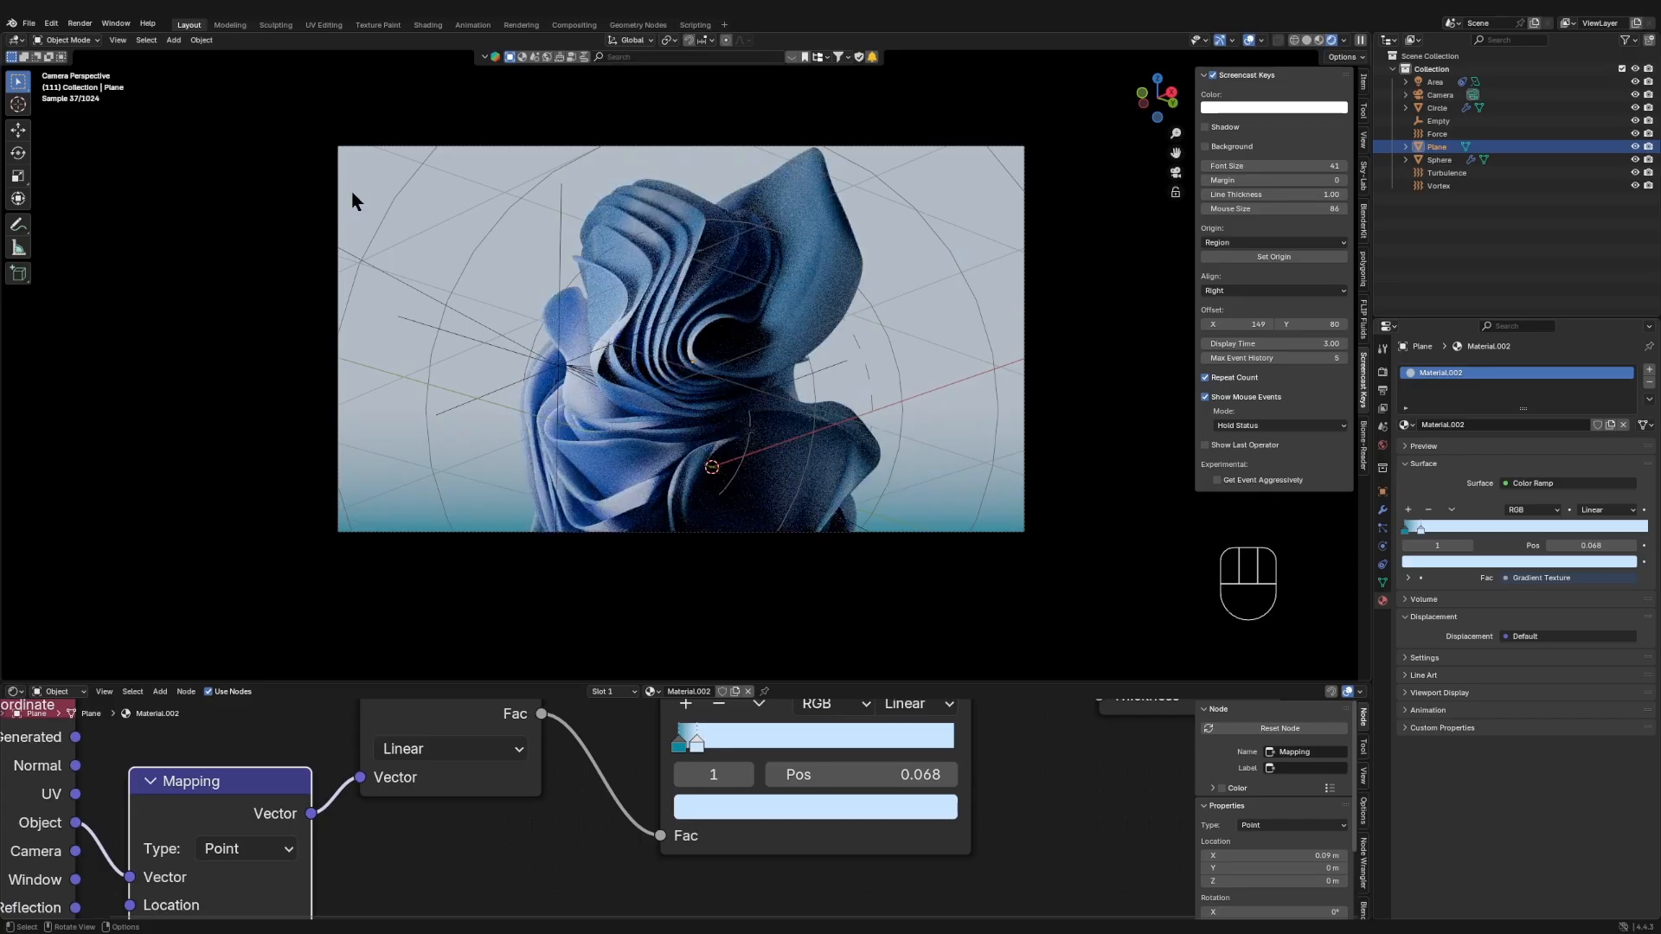